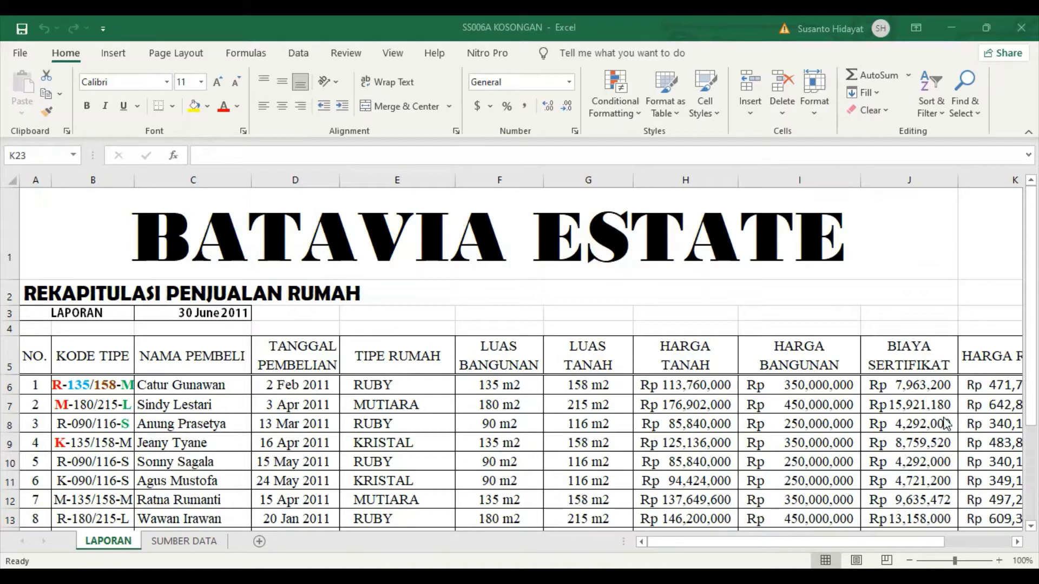
Step: Look over the house sales table through its HARGA RUMAH column and the recap sections below it
{"action": "left_click", "coordinate": [997, 386]}
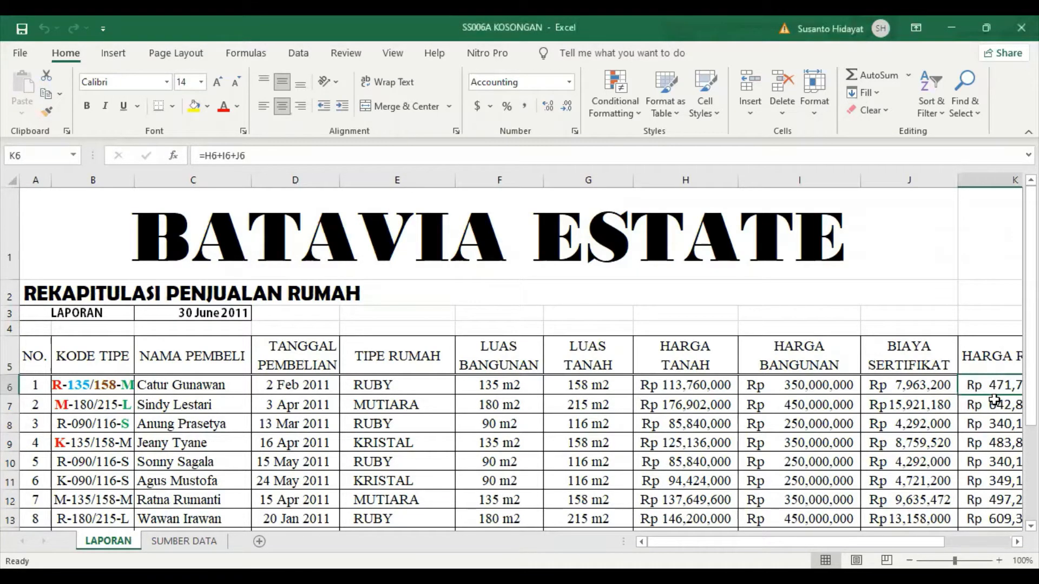
{"action": "key", "text": "Right"}
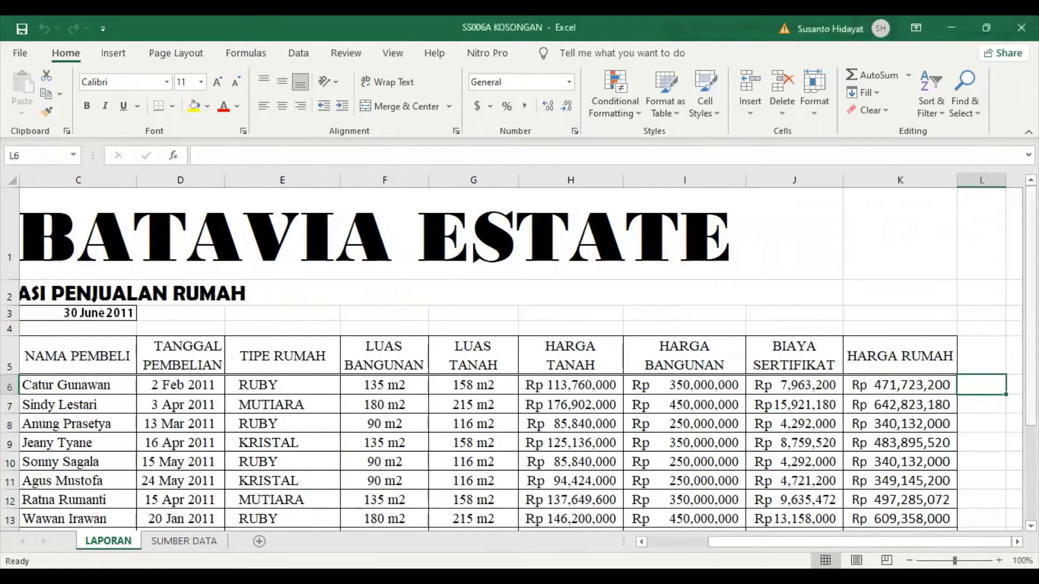
{"action": "left_click_drag", "start_coordinate": [1030, 409], "coordinate": [1030, 456]}
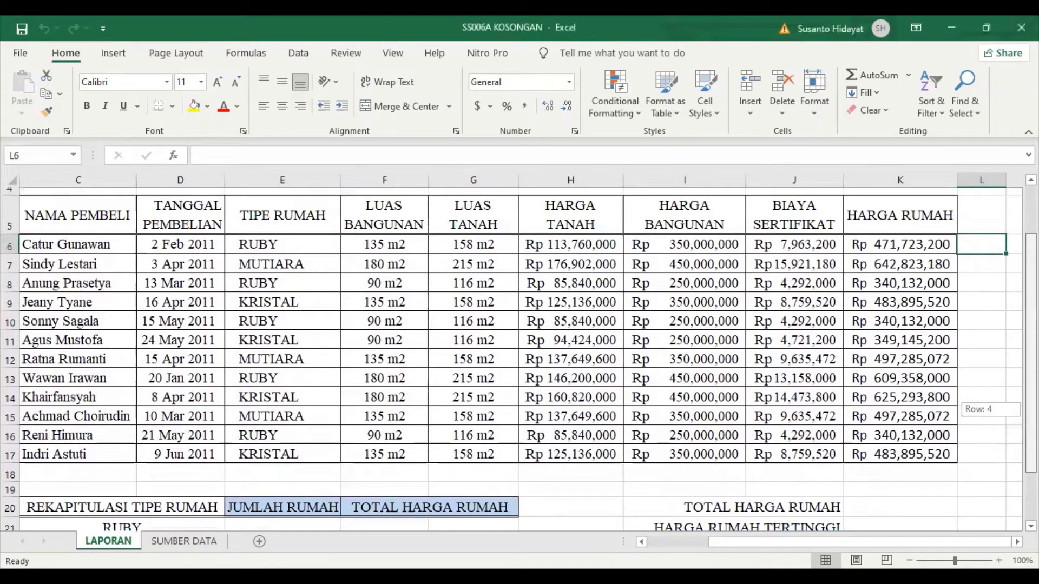
{"action": "left_click_drag", "start_coordinate": [1030, 456], "coordinate": [1030, 459]}
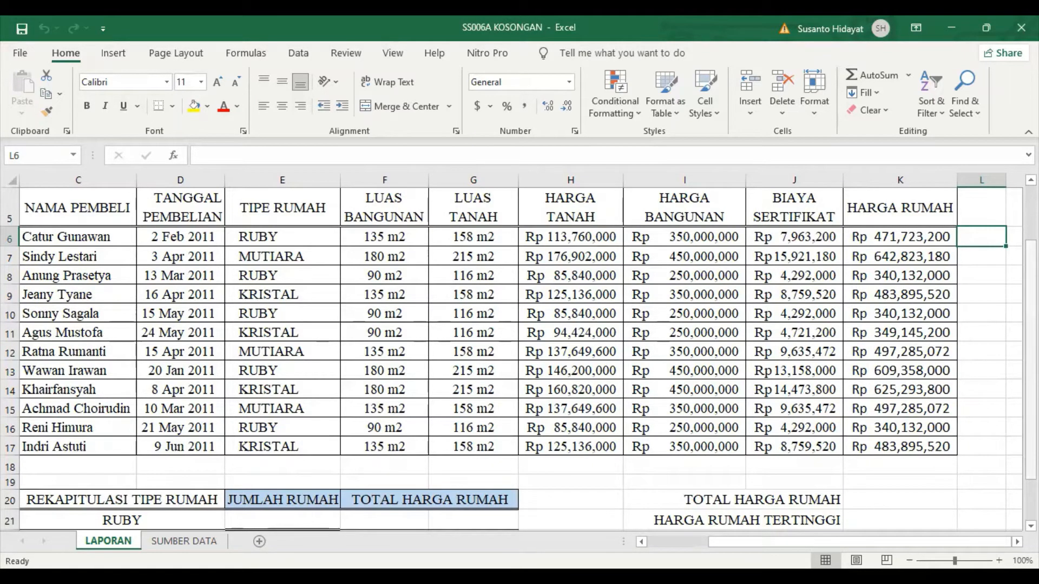
{"action": "left_click_drag", "start_coordinate": [1030, 460], "coordinate": [1031, 501]}
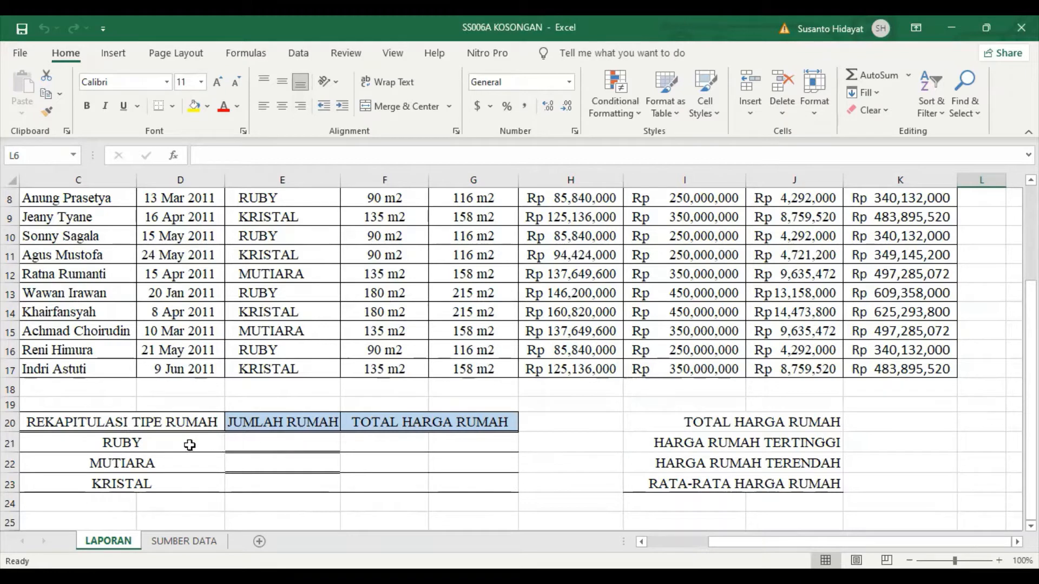
{"action": "left_click", "coordinate": [51, 448]}
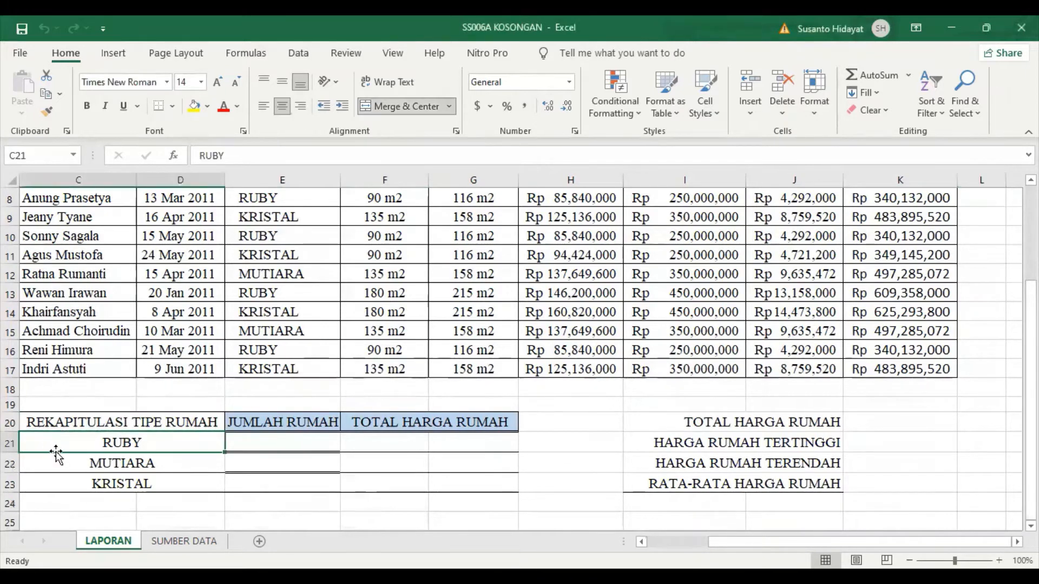
{"action": "key", "text": "Home"}
{"action": "key", "text": "Up"}
{"action": "key", "text": "Up"}
{"action": "key", "text": "Up"}
{"action": "key", "text": "Up"}
{"action": "key", "text": "Up"}
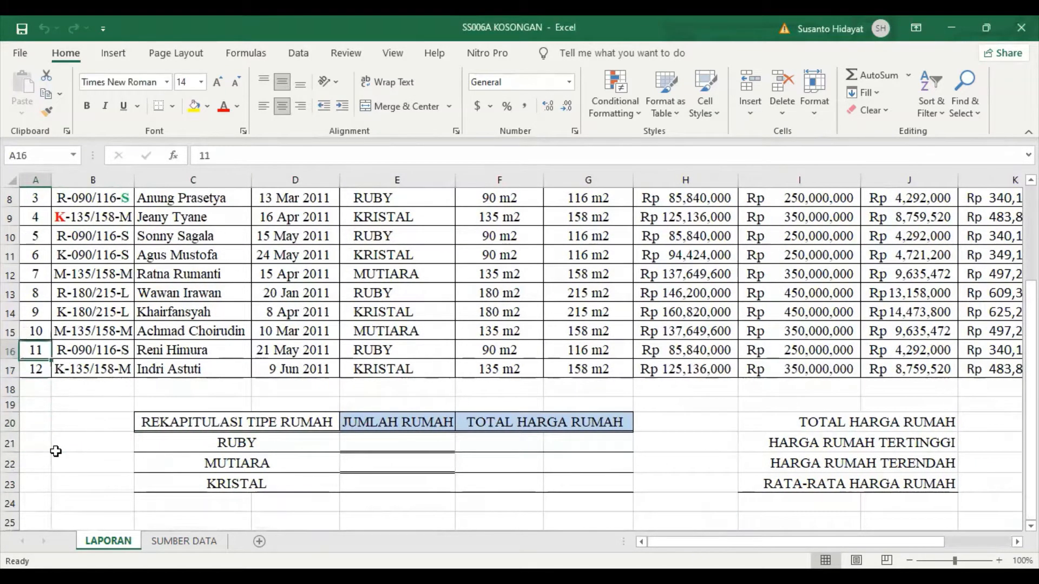
{"action": "key", "text": "Up"}
{"action": "key", "text": "Up"}
{"action": "key", "text": "Up"}
{"action": "key", "text": "Up"}
{"action": "key", "text": "Up"}
{"action": "key", "text": "Up"}
{"action": "key", "text": "Up"}
{"action": "key", "text": "Up"}
{"action": "key", "text": "Up"}
{"action": "key", "text": "Up"}
{"action": "key", "text": "Up"}
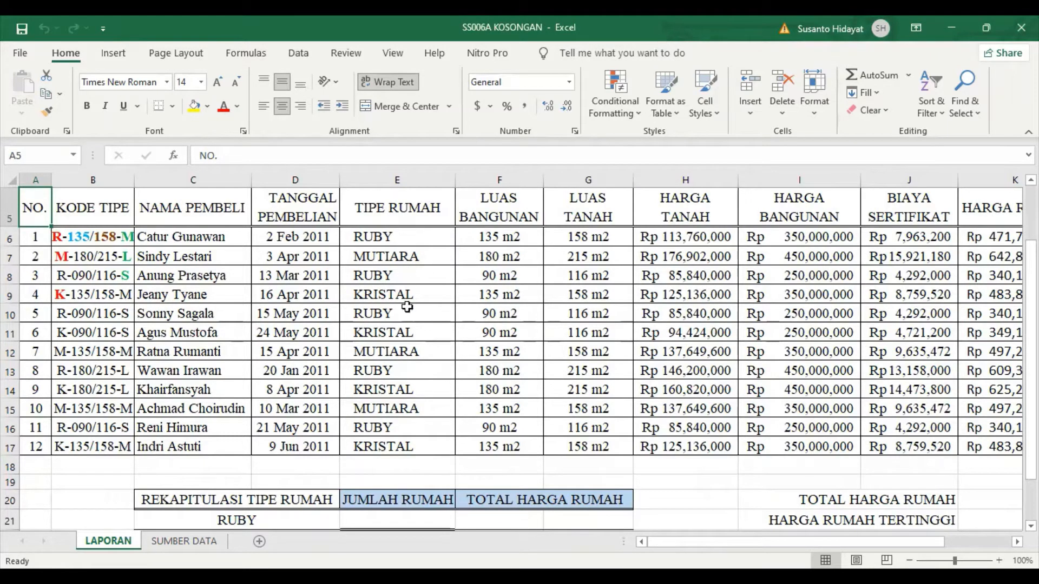
Step: Examine the house type of every sale in the TIPE RUMAH column, from E6 to E17
{"action": "left_click", "coordinate": [398, 237]}
{"action": "left_click", "coordinate": [403, 259]}
{"action": "left_click", "coordinate": [399, 276]}
{"action": "left_click", "coordinate": [398, 294]}
{"action": "left_click", "coordinate": [396, 313]}
{"action": "left_click", "coordinate": [400, 332]}
{"action": "left_click", "coordinate": [401, 351]}
{"action": "left_click", "coordinate": [400, 371]}
{"action": "left_click", "coordinate": [400, 391]}
{"action": "left_click", "coordinate": [405, 409]}
{"action": "left_click", "coordinate": [400, 427]}
{"action": "left_click", "coordinate": [411, 446]}
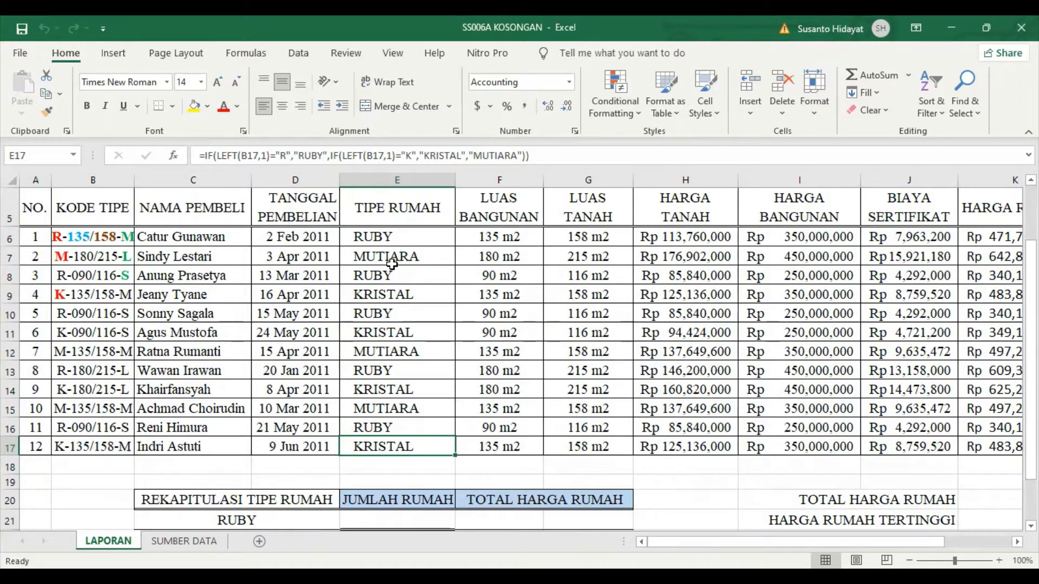
Step: Merge and center F21:G21, and copy its format to the TOTAL HARGA RUMAH cells for MUTIARA and KRISTAL
{"action": "scroll", "coordinate": [391, 263], "scroll_direction": "down", "scroll_amount": 2}
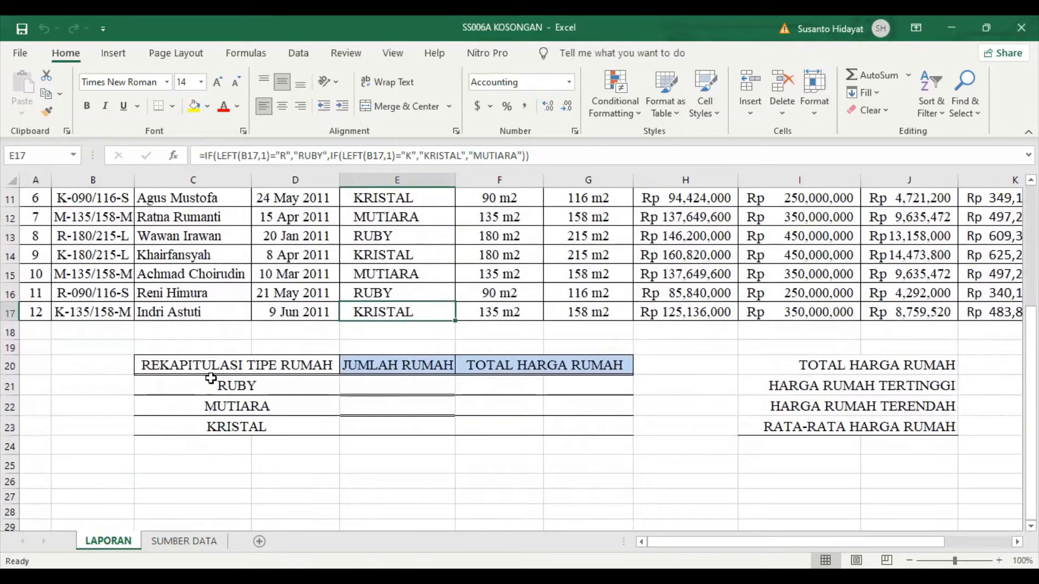
{"action": "left_click", "coordinate": [499, 388]}
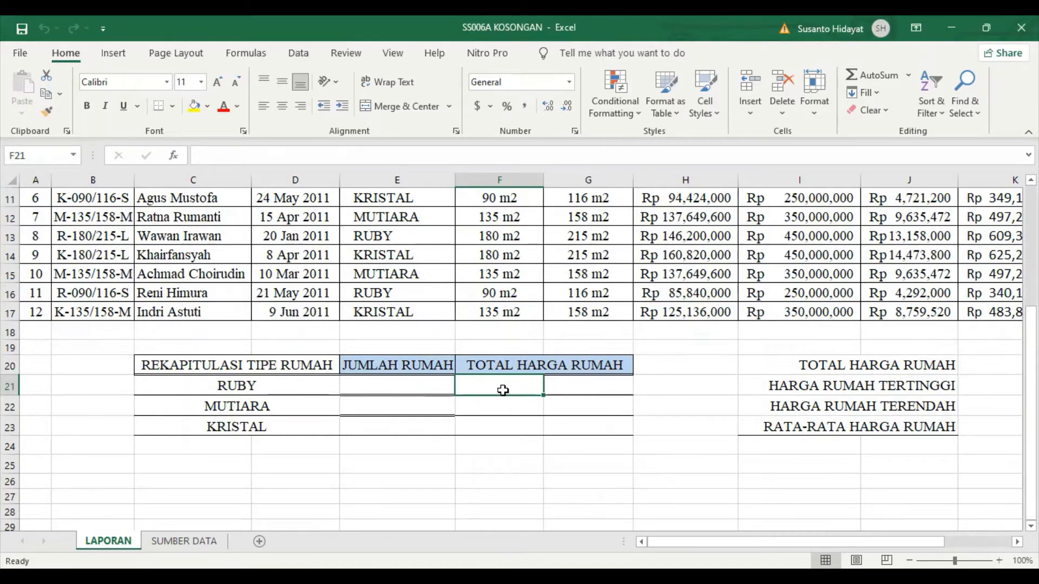
{"action": "left_click", "coordinate": [581, 386], "text": "shift"}
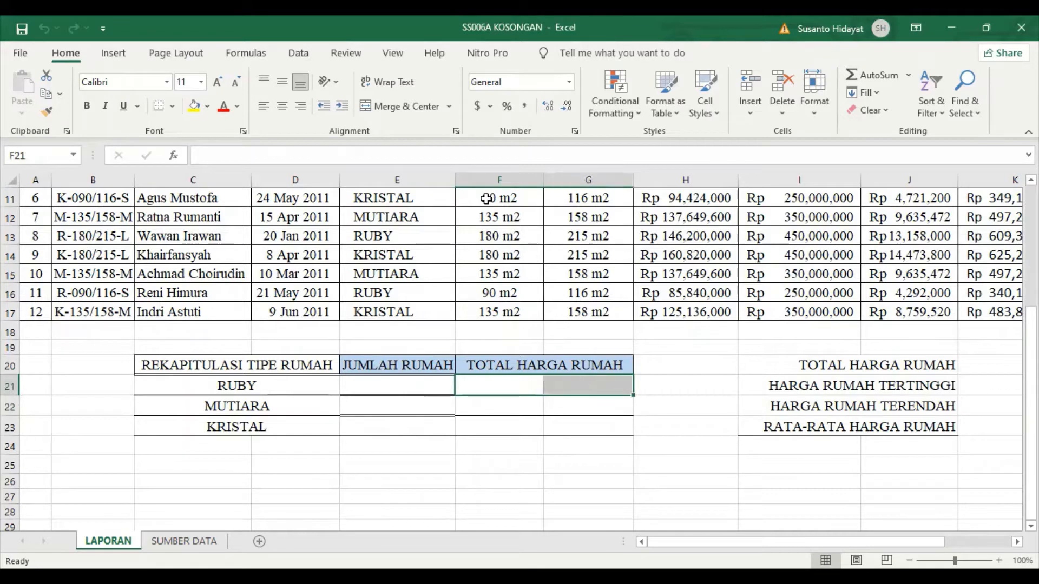
{"action": "left_click", "coordinate": [408, 107]}
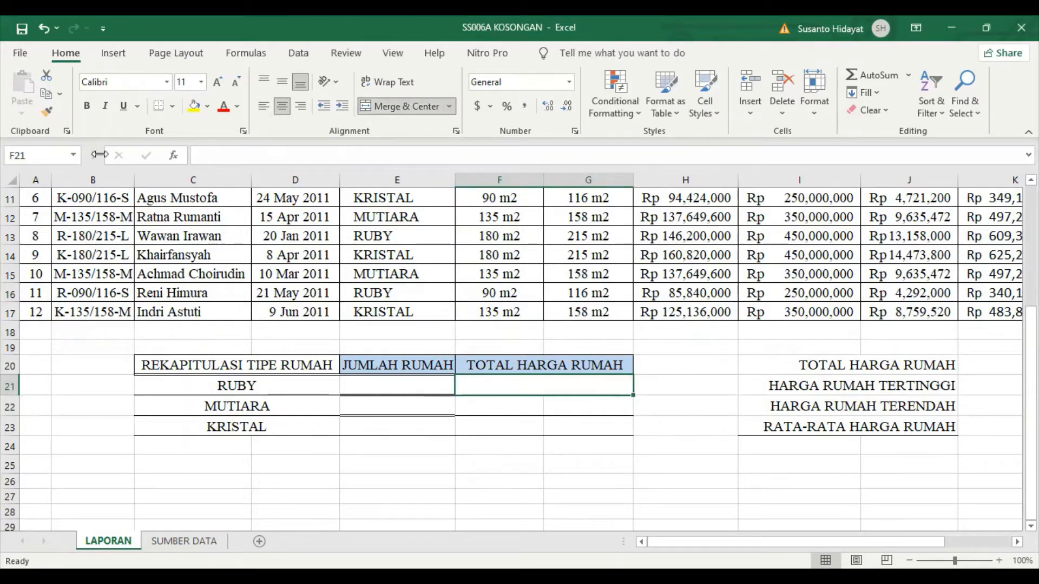
{"action": "left_click", "coordinate": [48, 113]}
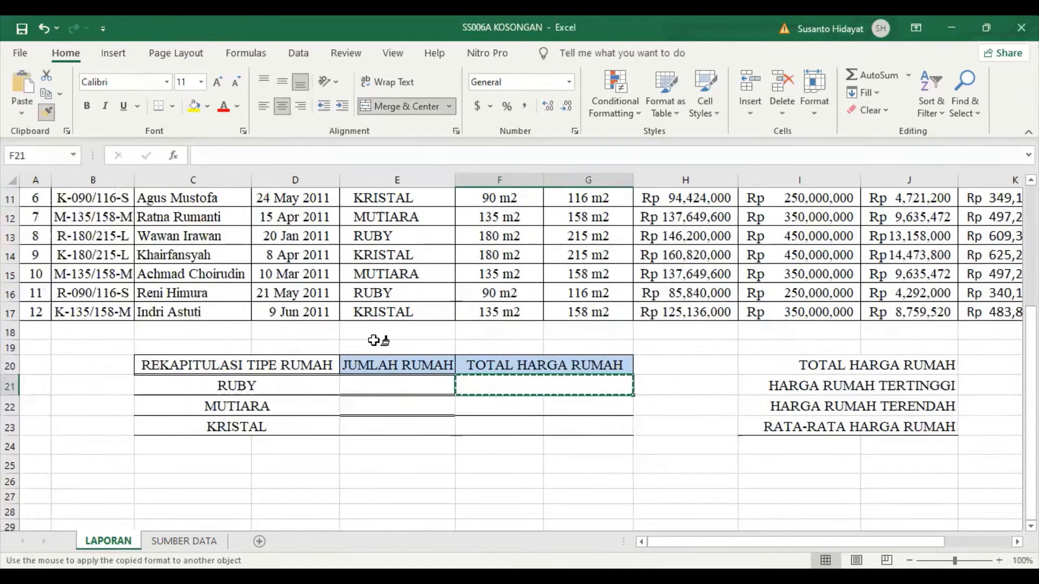
{"action": "left_click", "coordinate": [485, 406]}
{"action": "left_click", "coordinate": [484, 427]}
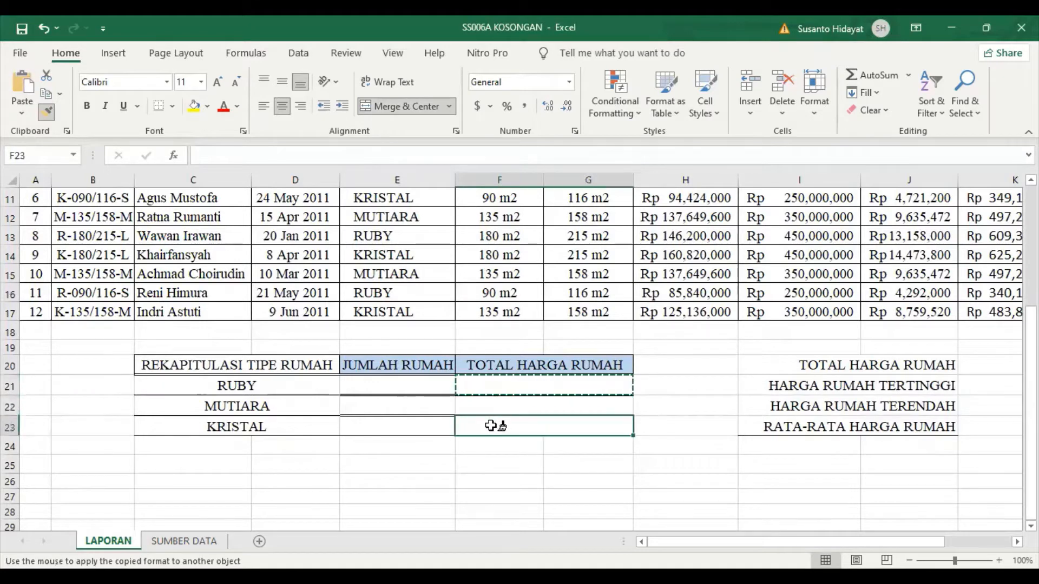
{"action": "left_click", "coordinate": [47, 113]}
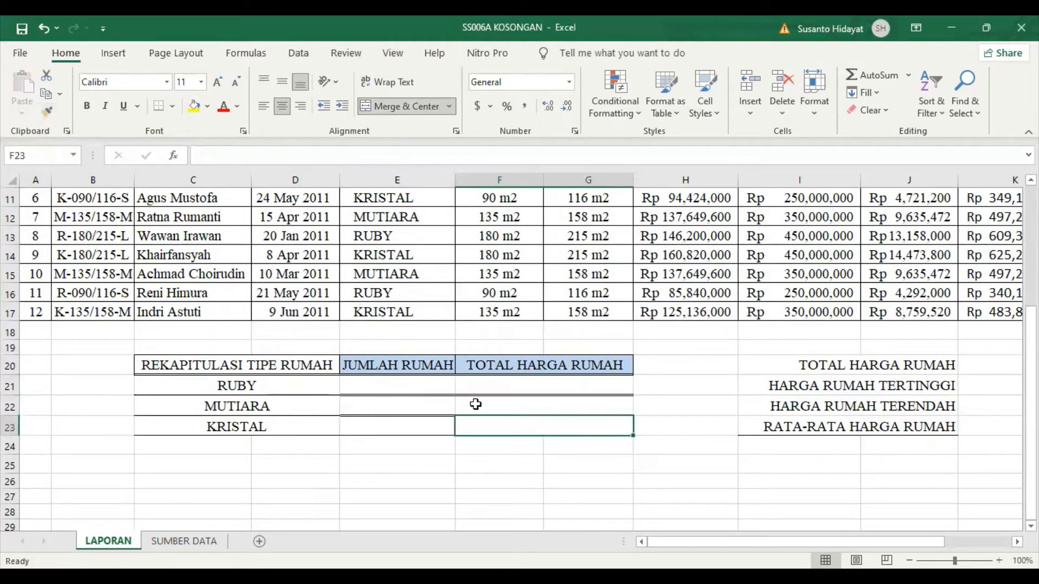
{"action": "left_click", "coordinate": [532, 411]}
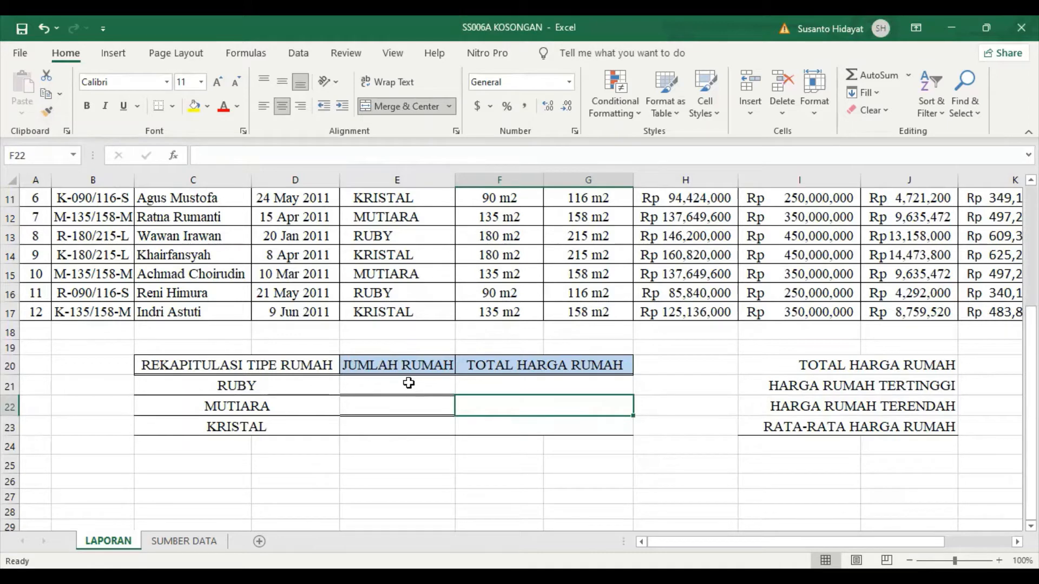
Step: Apply a single bottom border to E21:G21 and E22:G22 in the house type recap table
{"action": "left_click_drag", "start_coordinate": [402, 386], "coordinate": [547, 387]}
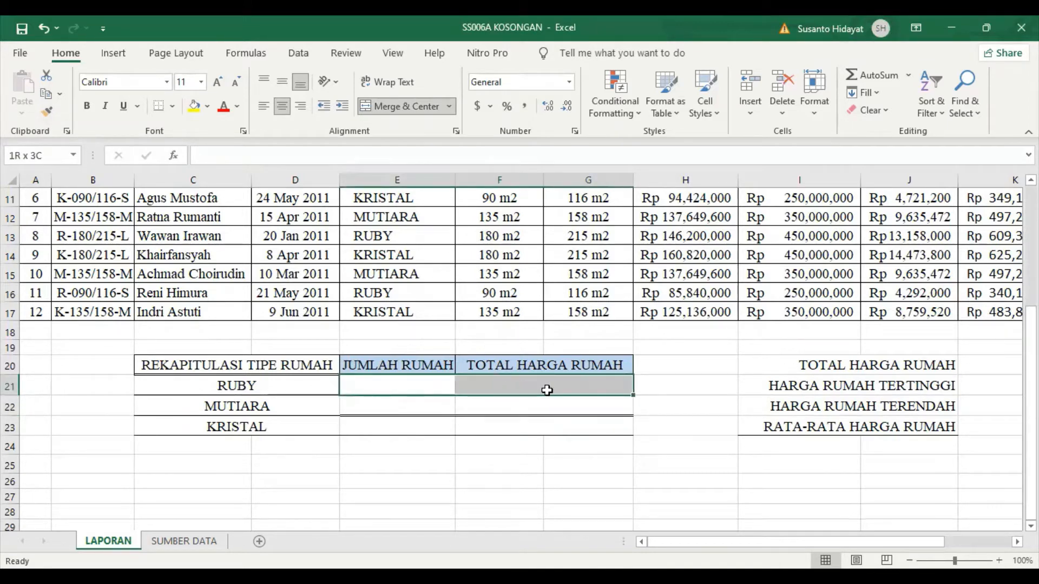
{"action": "left_click", "coordinate": [158, 105]}
{"action": "left_click_drag", "start_coordinate": [390, 404], "coordinate": [547, 404]}
{"action": "left_click", "coordinate": [158, 106]}
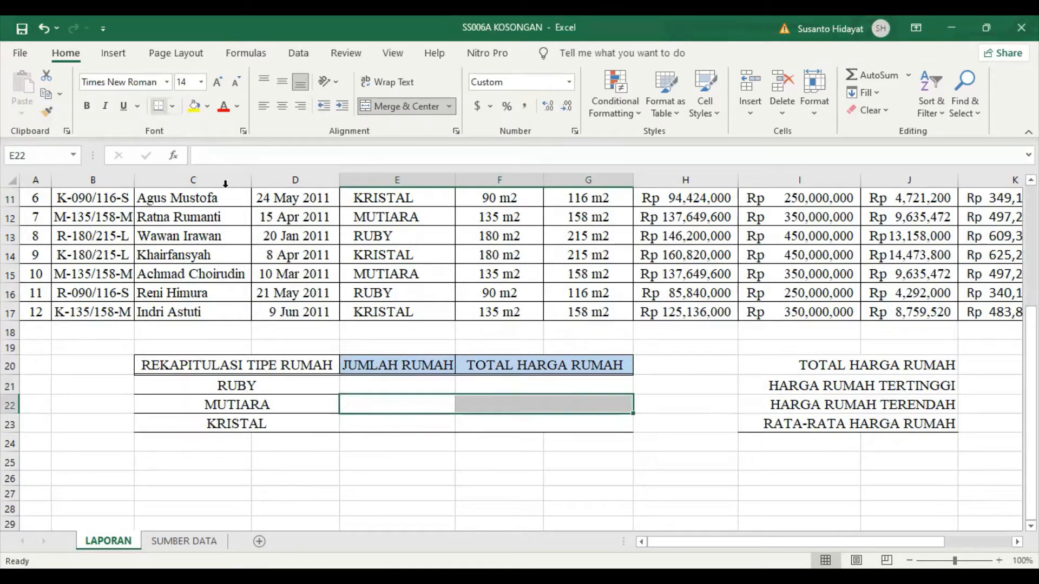
{"action": "left_click", "coordinate": [530, 425]}
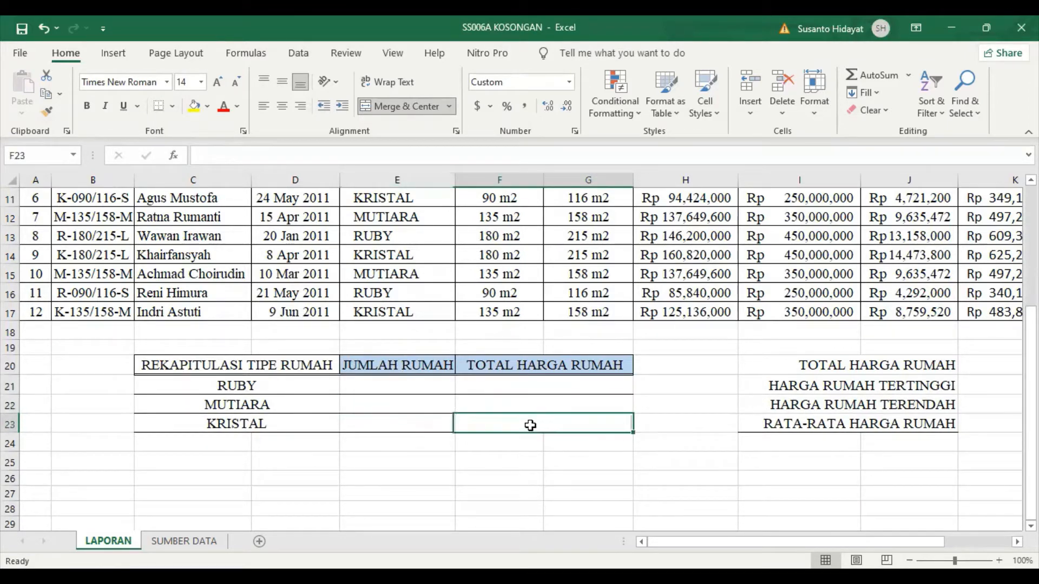
Step: Insert a COUNTIF function in E21 for the RUBY count, with the absolute range $E$6:$E$17
{"action": "left_click", "coordinate": [411, 385]}
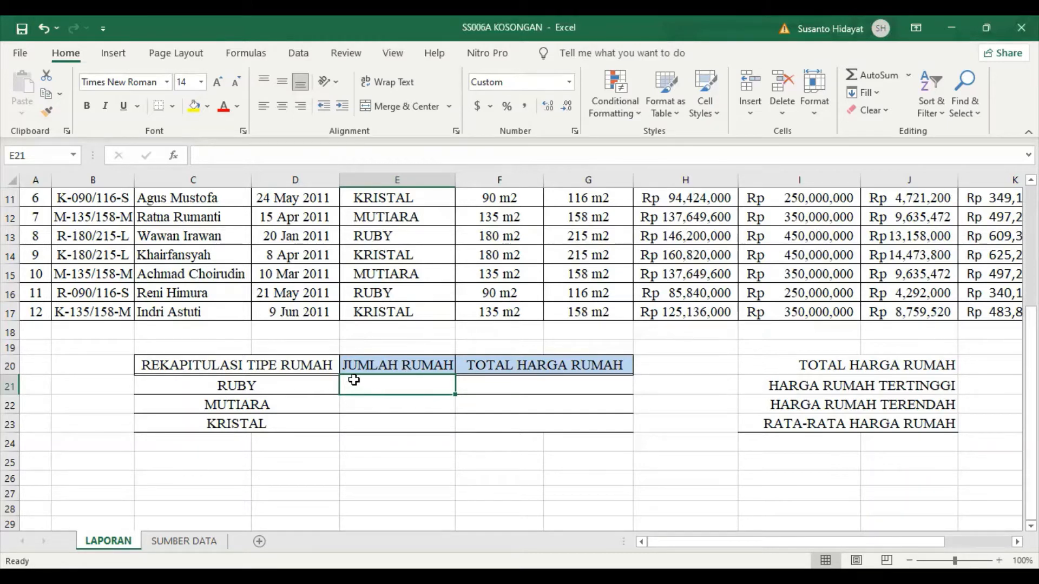
{"action": "left_click", "coordinate": [174, 157]}
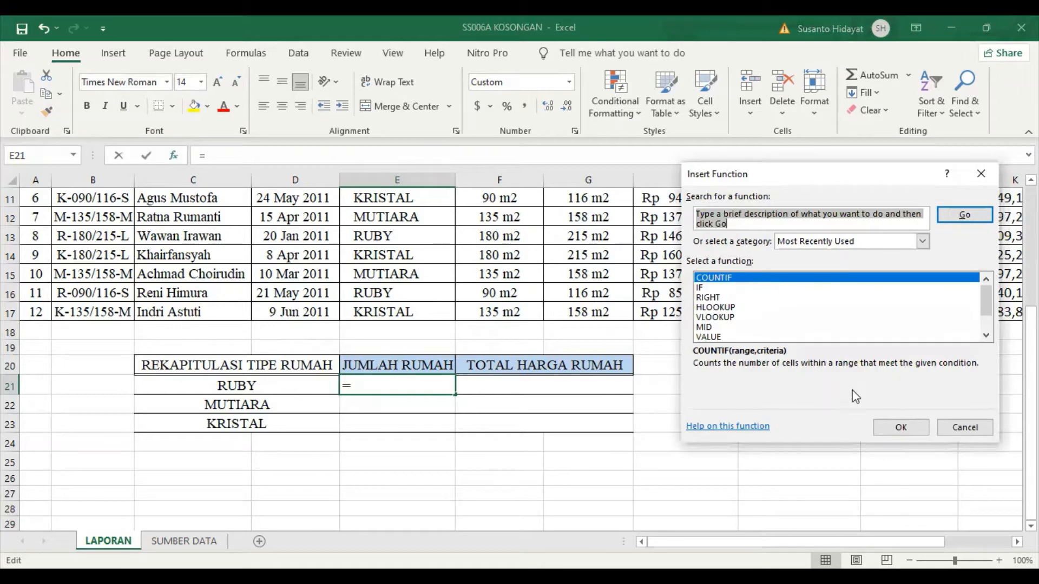
{"action": "left_click", "coordinate": [913, 429]}
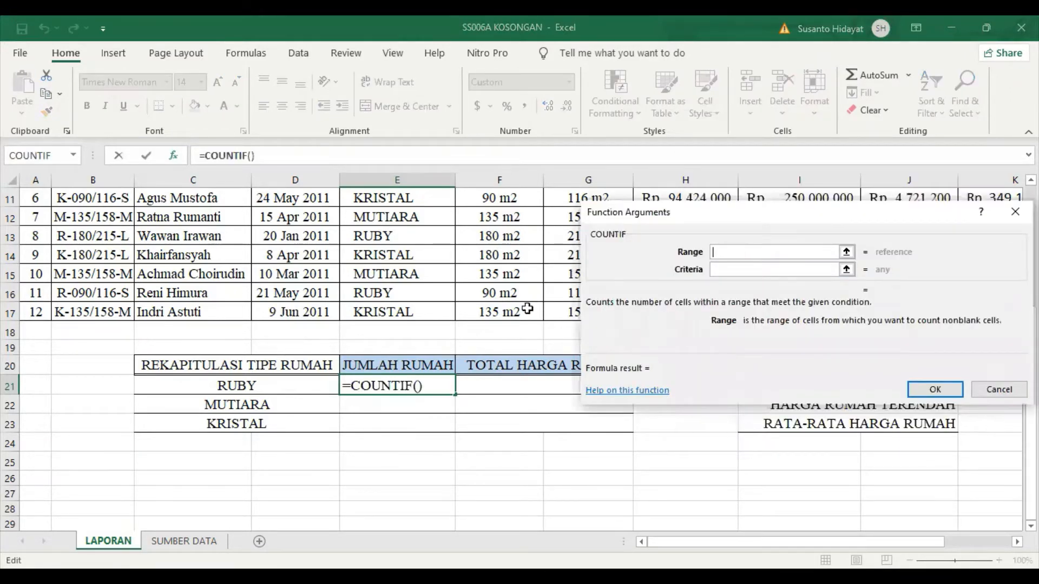
{"action": "scroll", "coordinate": [519, 312], "scroll_direction": "up", "scroll_amount": 2}
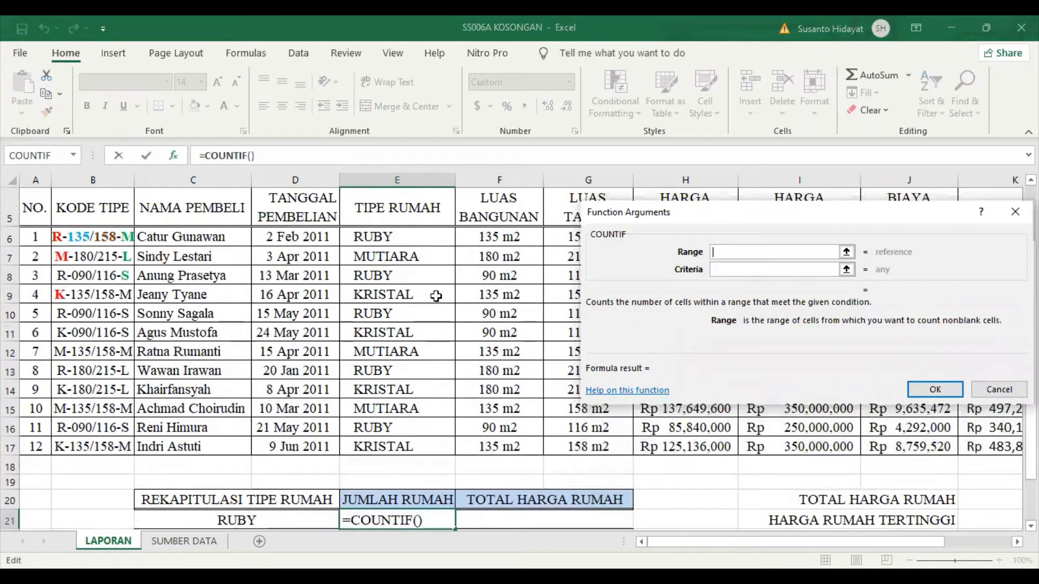
{"action": "left_click", "coordinate": [394, 238]}
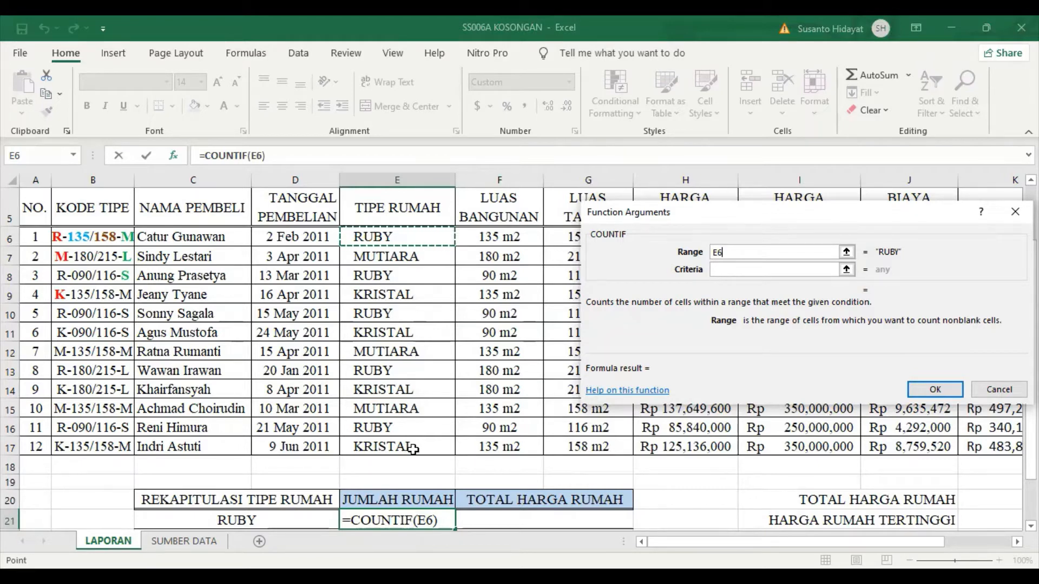
{"action": "type", "text": ":E17"}
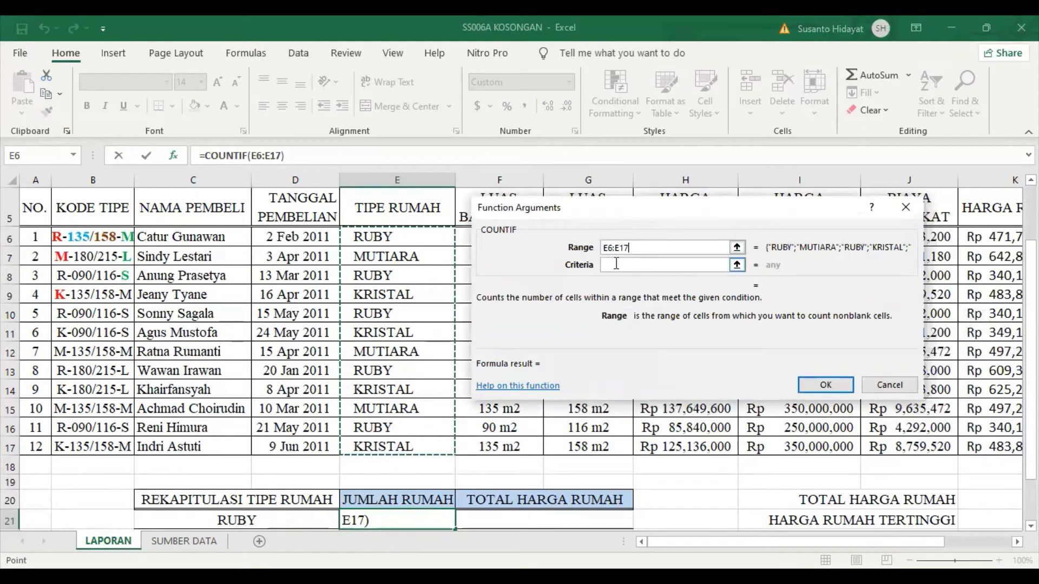
{"action": "left_click", "coordinate": [646, 247]}
{"action": "left_click", "coordinate": [636, 264]}
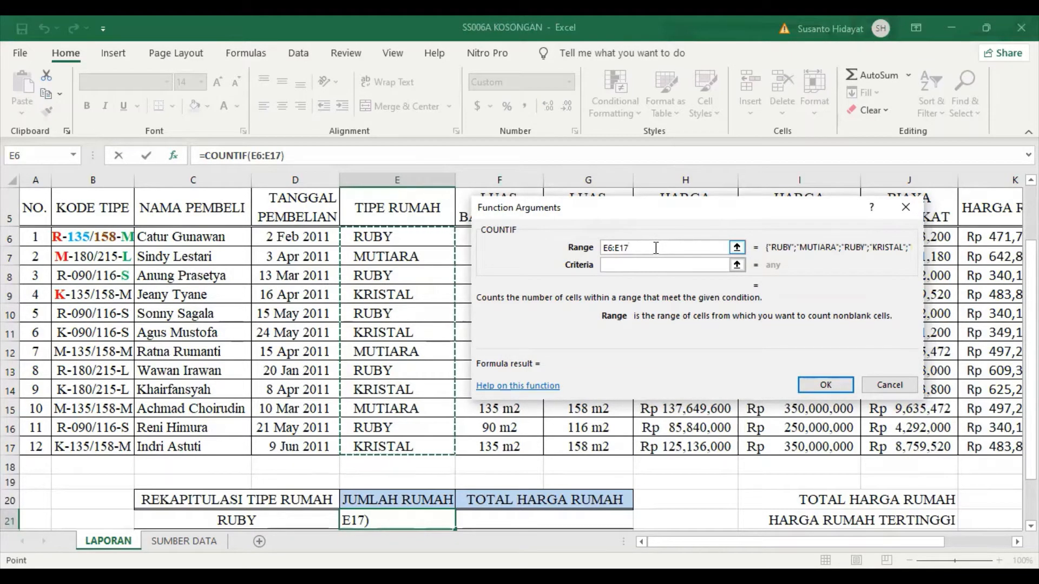
{"action": "key", "text": "F4"}
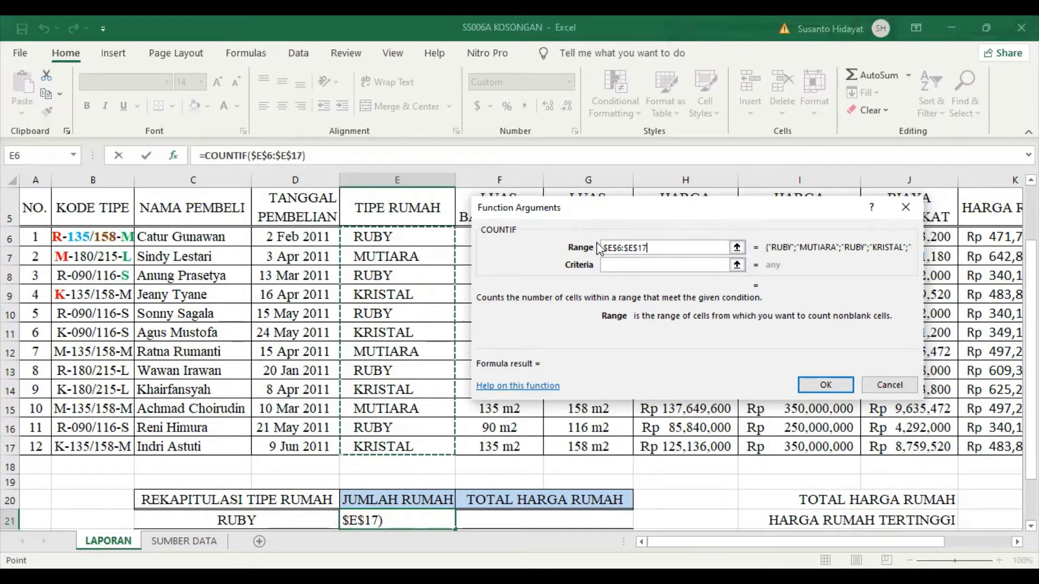
Step: Complete the COUNTIF with C21 as its criteria, and fill the formula down from E21 to E23
{"action": "left_click", "coordinate": [629, 266]}
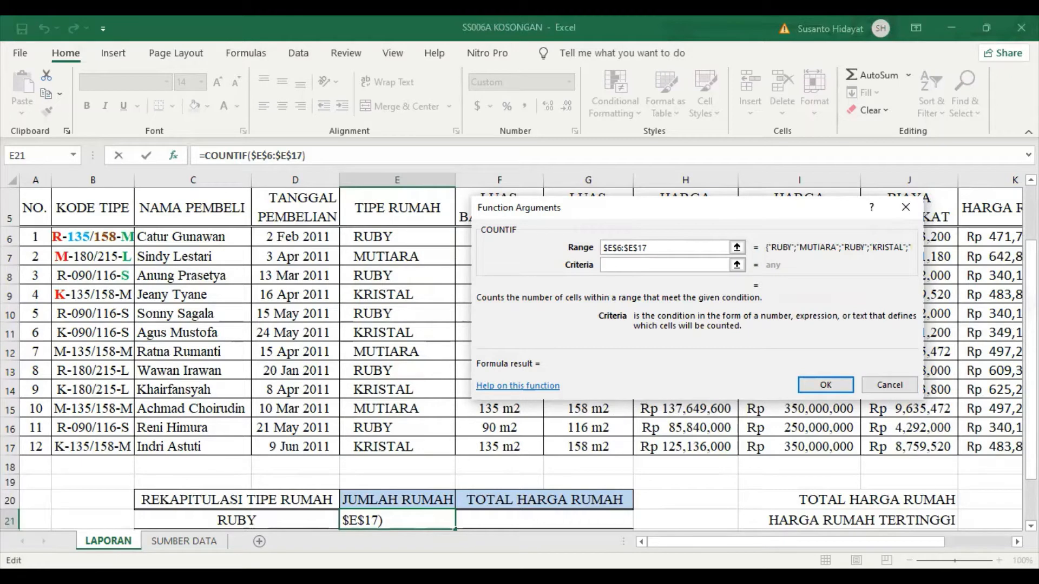
{"action": "scroll", "coordinate": [427, 455], "scroll_direction": "up", "scroll_amount": 2}
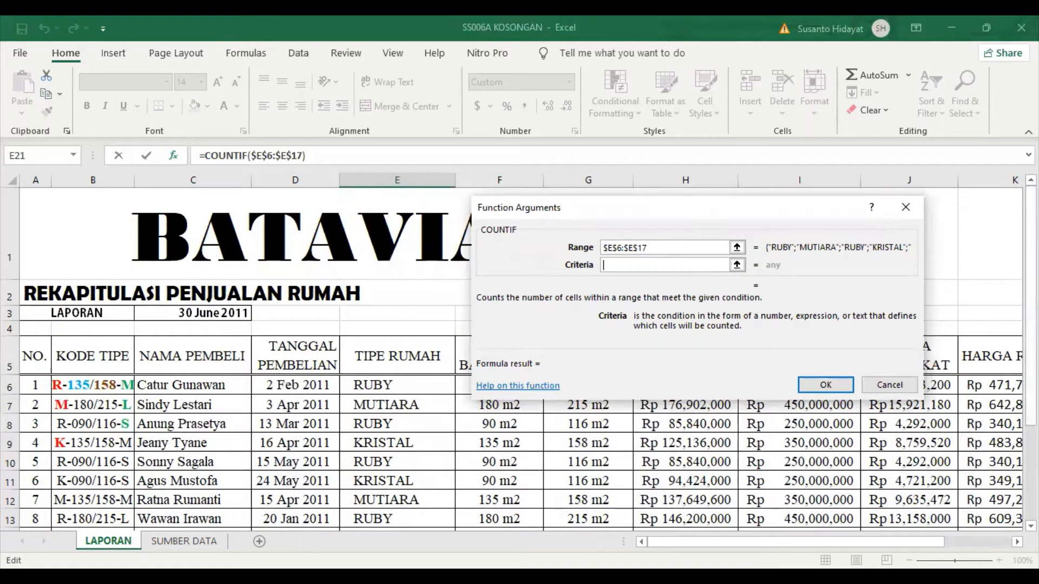
{"action": "scroll", "coordinate": [238, 357], "scroll_direction": "down", "scroll_amount": 2}
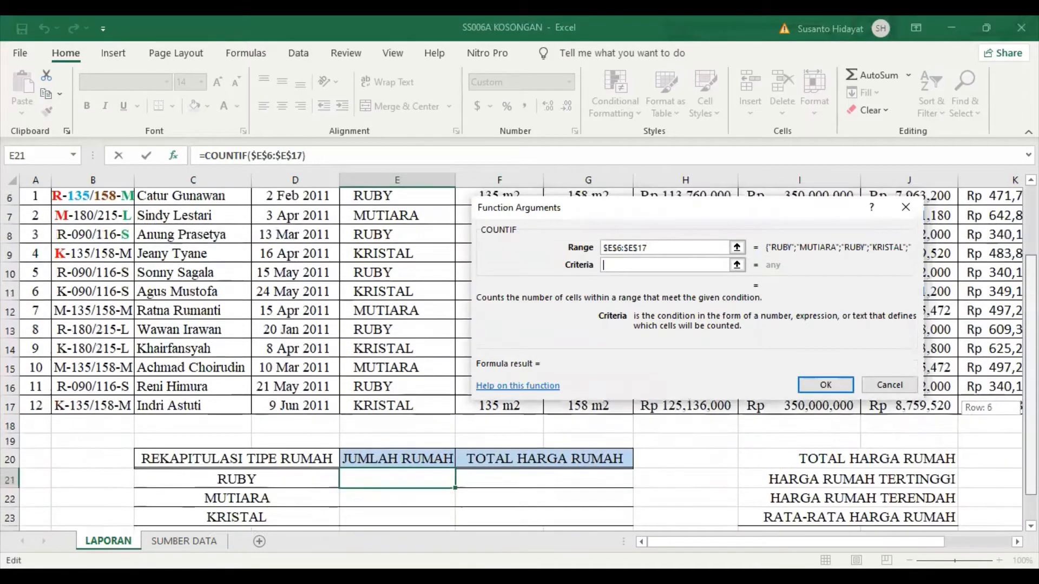
{"action": "left_click_drag", "start_coordinate": [1031, 408], "coordinate": [1030, 410]}
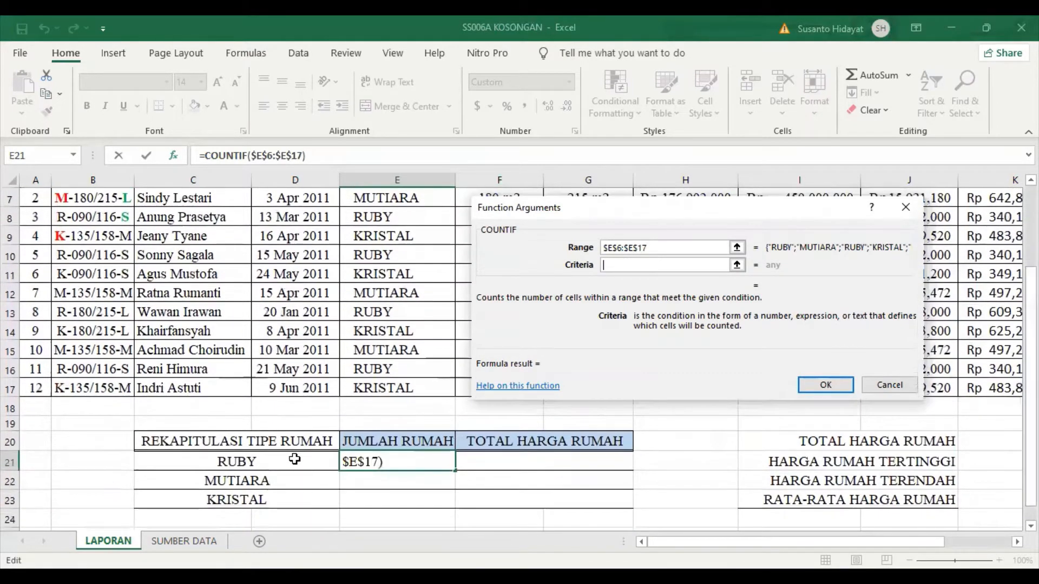
{"action": "left_click", "coordinate": [256, 464]}
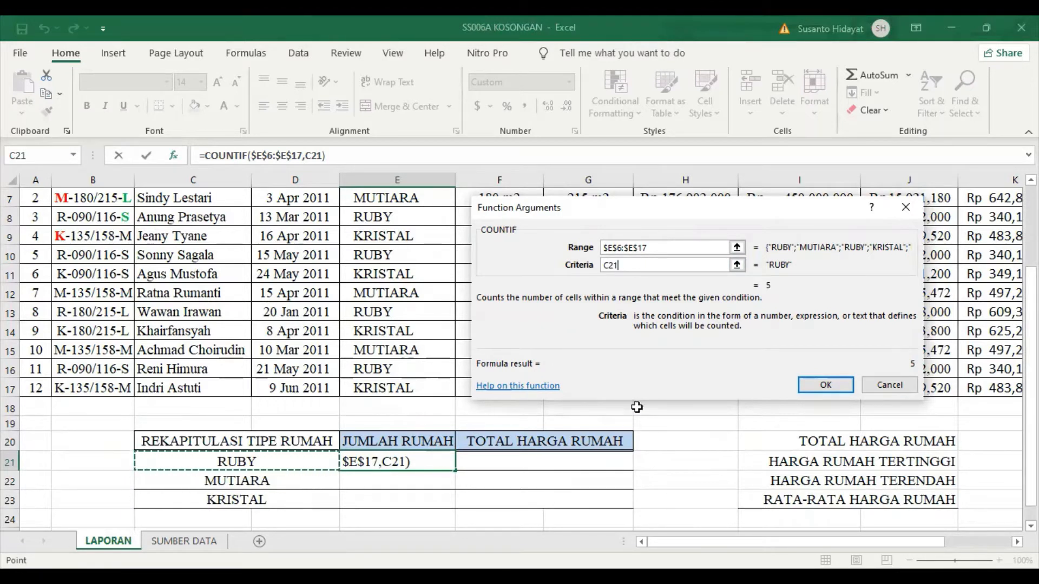
{"action": "left_click", "coordinate": [828, 387]}
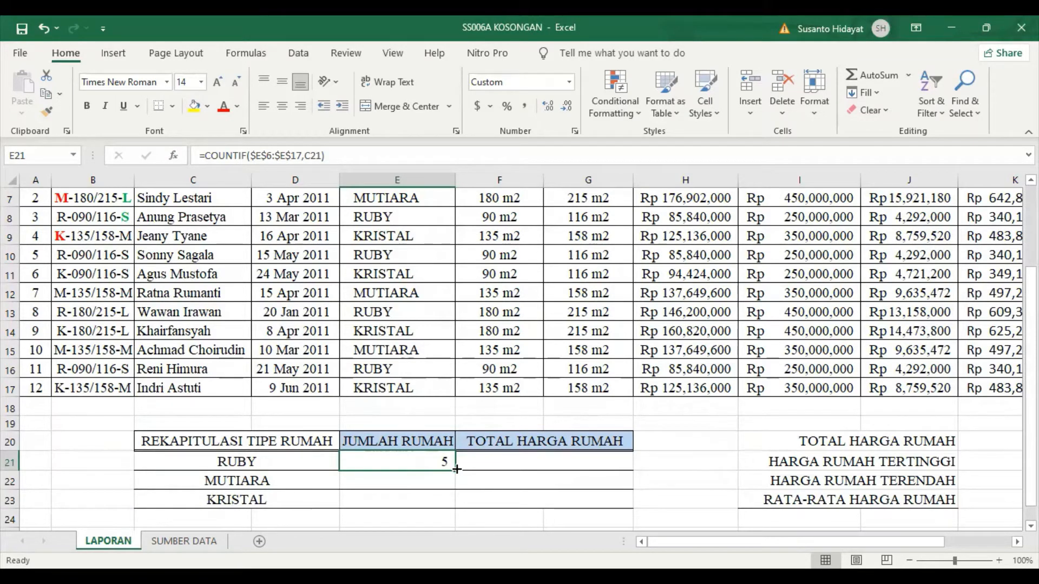
{"action": "left_click_drag", "start_coordinate": [457, 469], "coordinate": [456, 508]}
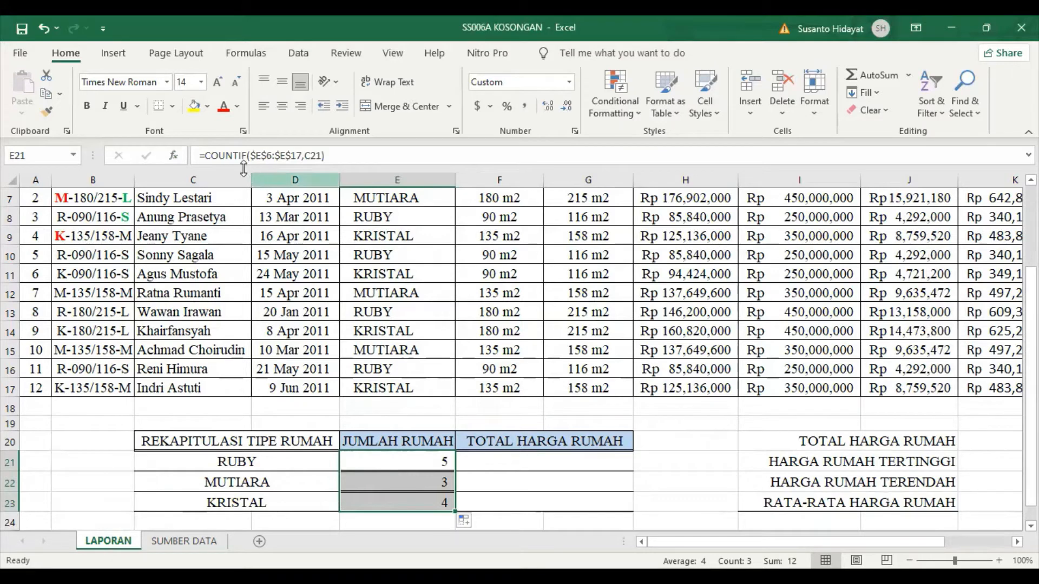
Step: Apply a single bottom border to the RUBY and MUTIARA cells E21 and E22 in the JUMLAH RUMAH column
{"action": "left_click", "coordinate": [157, 109]}
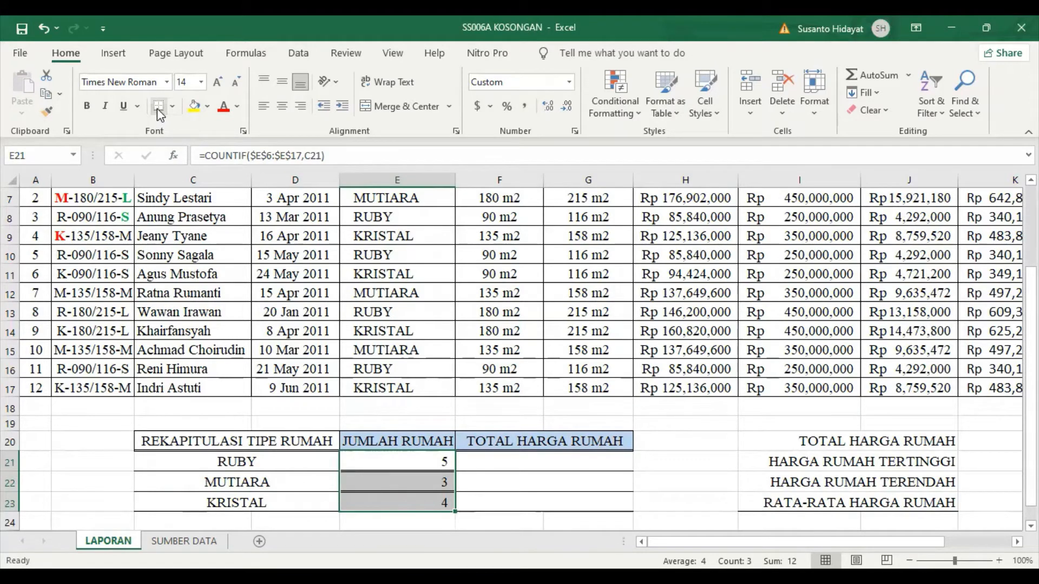
{"action": "double_click", "coordinate": [387, 461]}
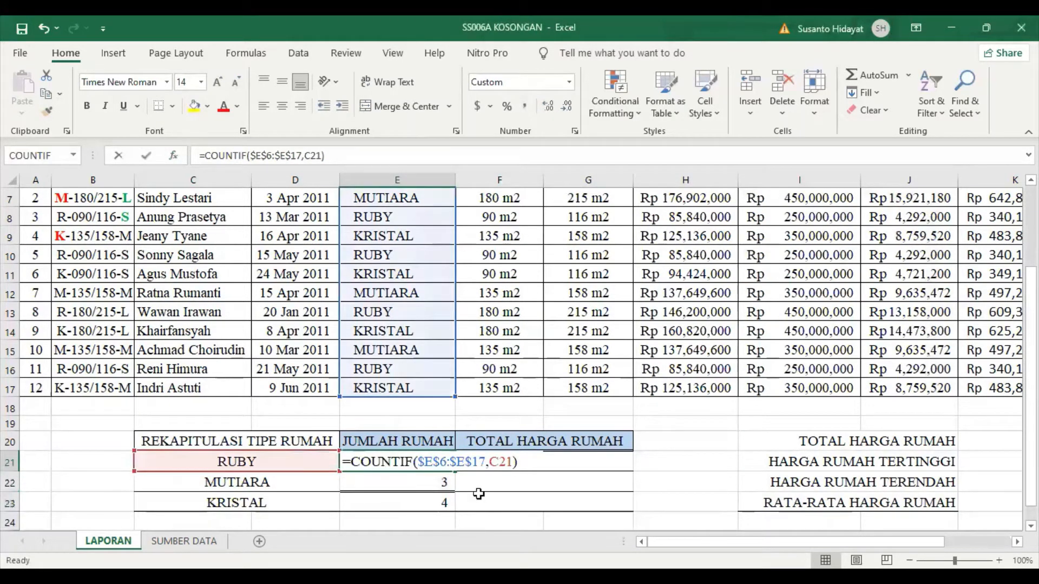
{"action": "key", "text": "Escape"}
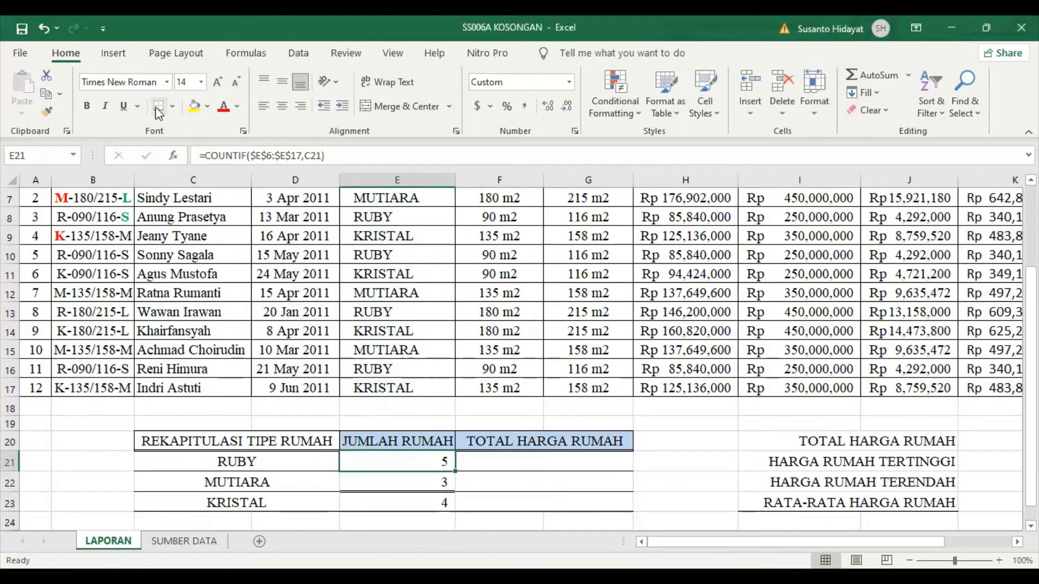
{"action": "left_click", "coordinate": [391, 486]}
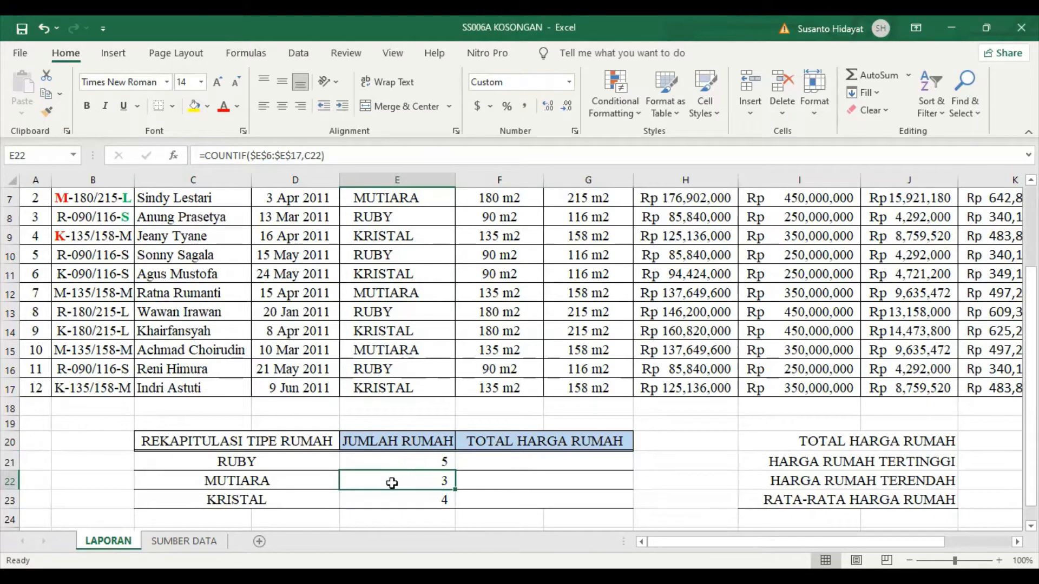
{"action": "left_click", "coordinate": [407, 463]}
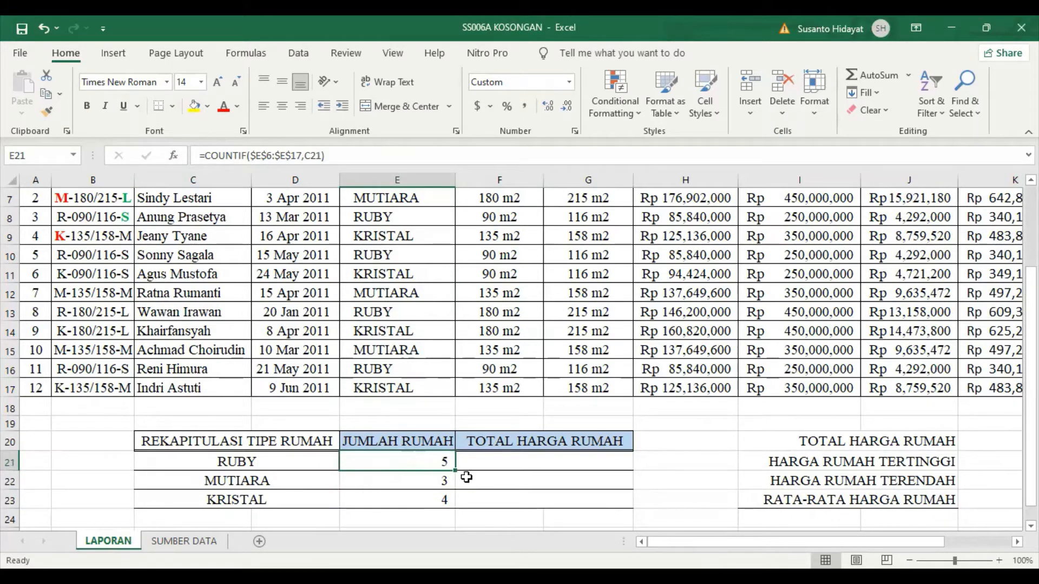
{"action": "left_click_drag", "start_coordinate": [438, 463], "coordinate": [439, 497]}
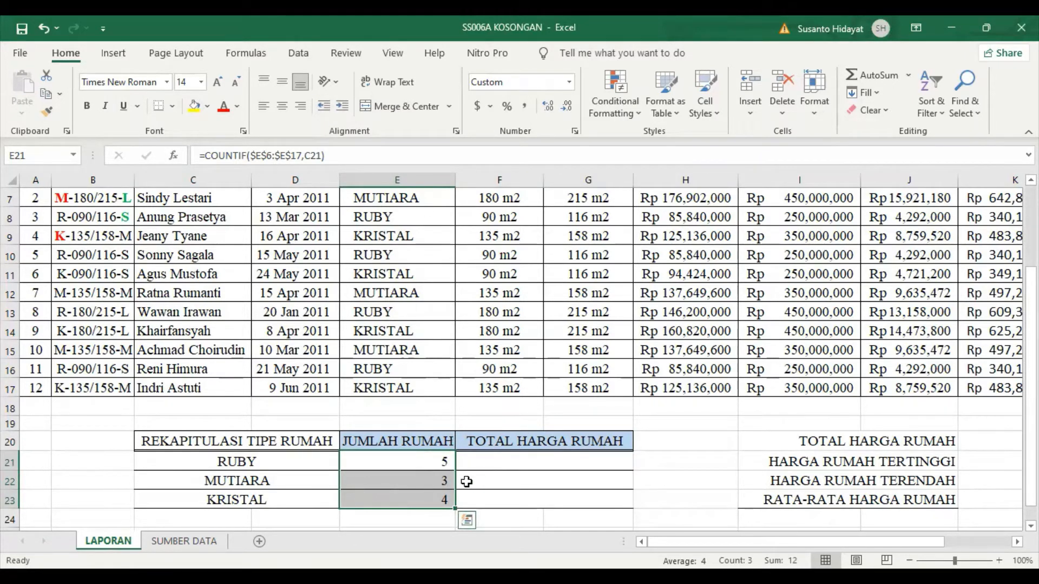
Step: Insert a SUMIF function in F21 for the RUBY total house price
{"action": "left_click", "coordinate": [525, 466]}
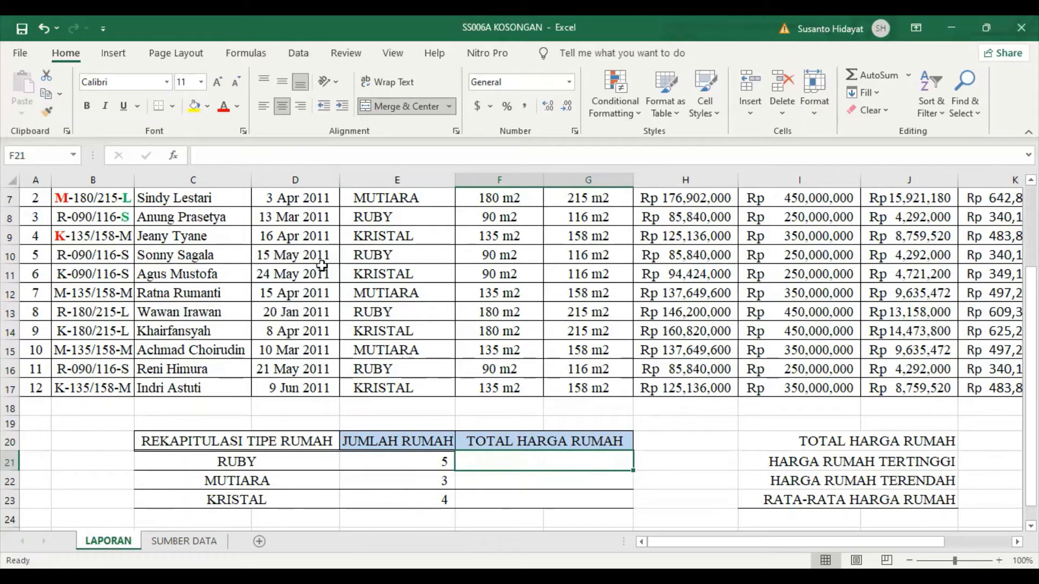
{"action": "left_click", "coordinate": [173, 156]}
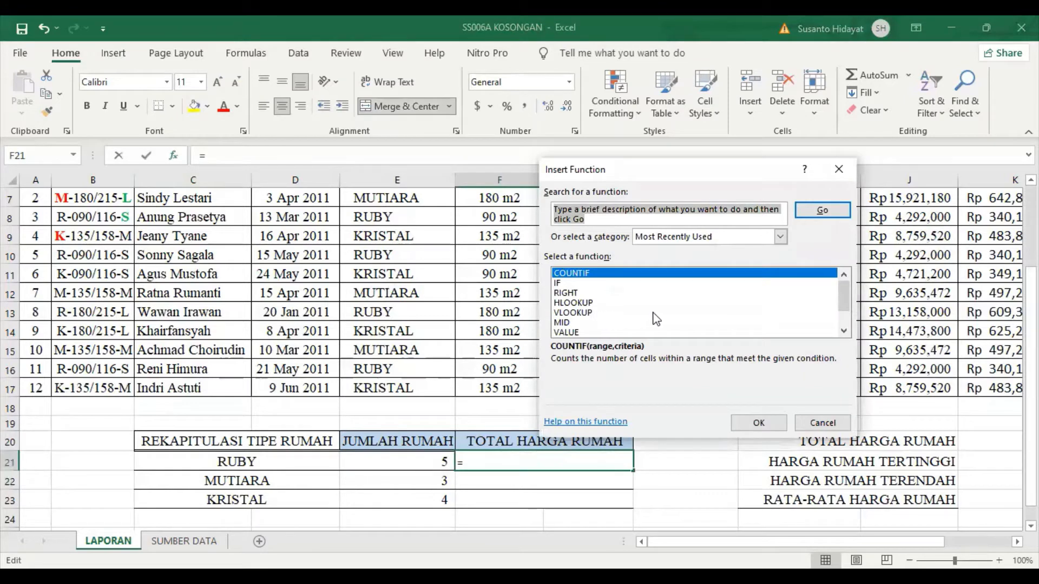
{"action": "scroll", "coordinate": [841, 299], "scroll_direction": "down", "scroll_amount": 1}
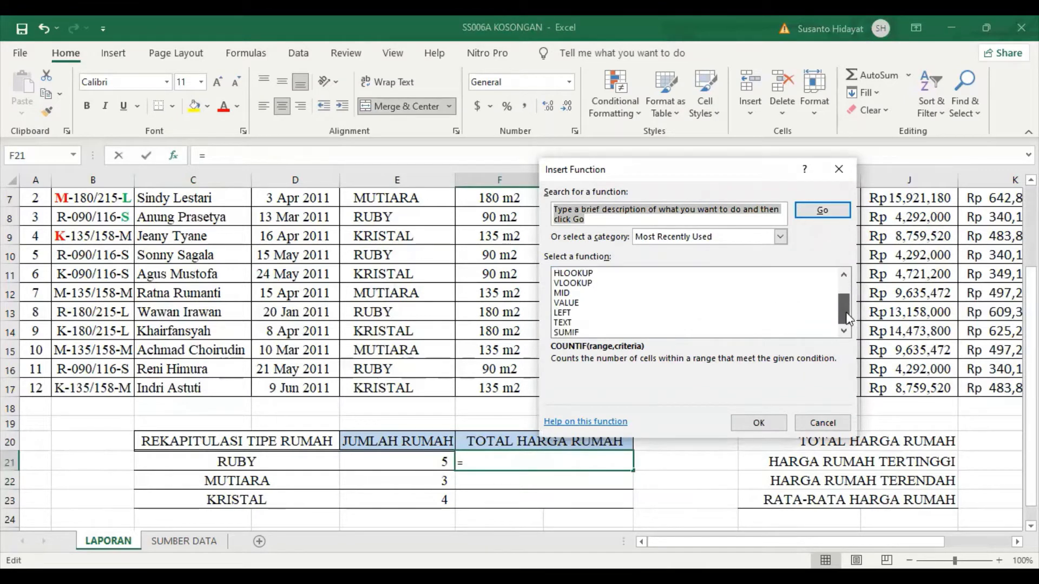
{"action": "left_click", "coordinate": [568, 332]}
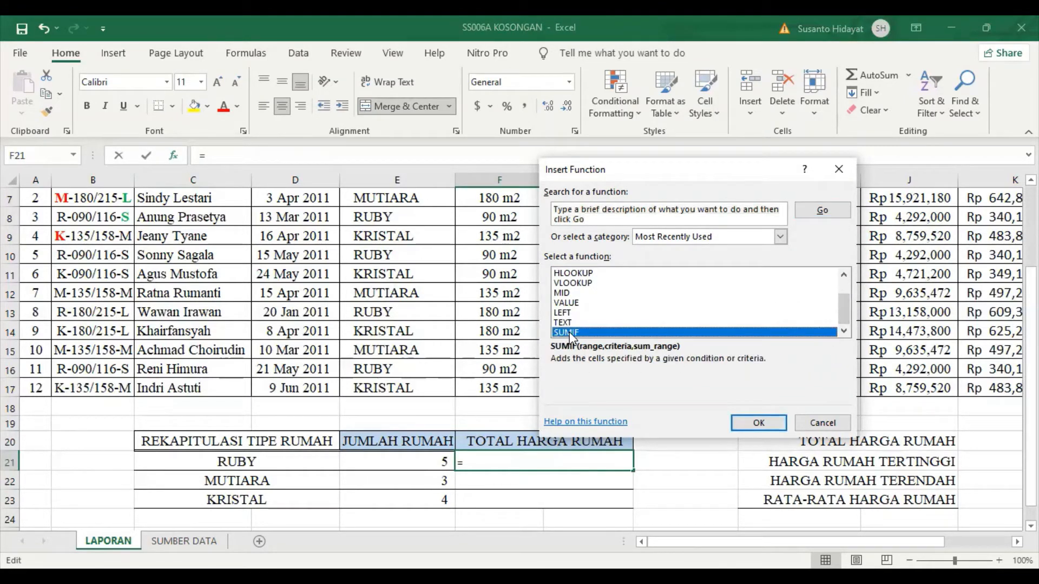
{"action": "left_click", "coordinate": [758, 423]}
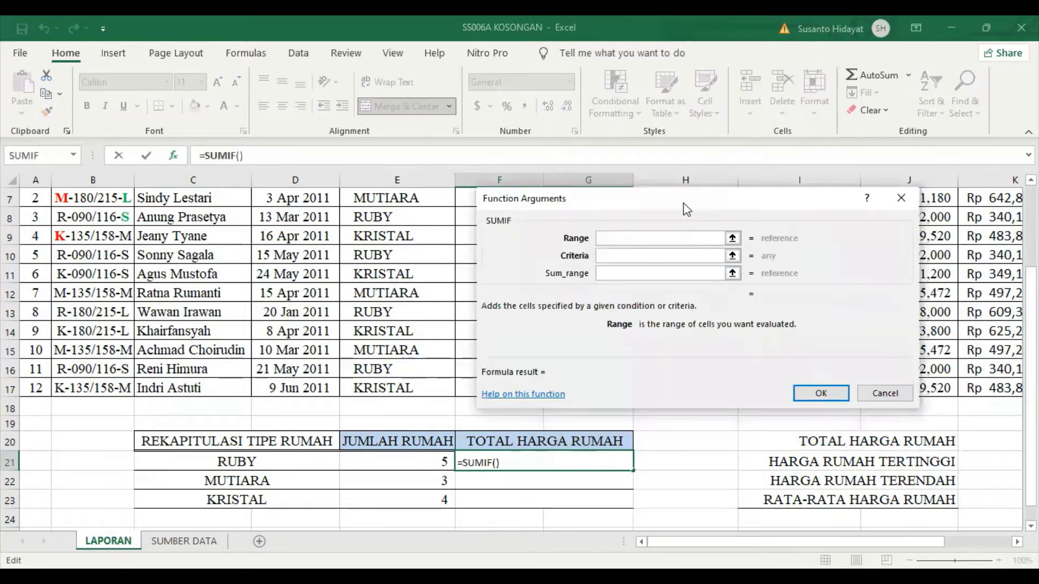
Step: Set the SUMIF range to the absolute reference $E$6:$K$17, spanning the TIPE RUMAH to HARGA RUMAH columns
{"action": "left_click_drag", "start_coordinate": [681, 209], "coordinate": [576, 205]}
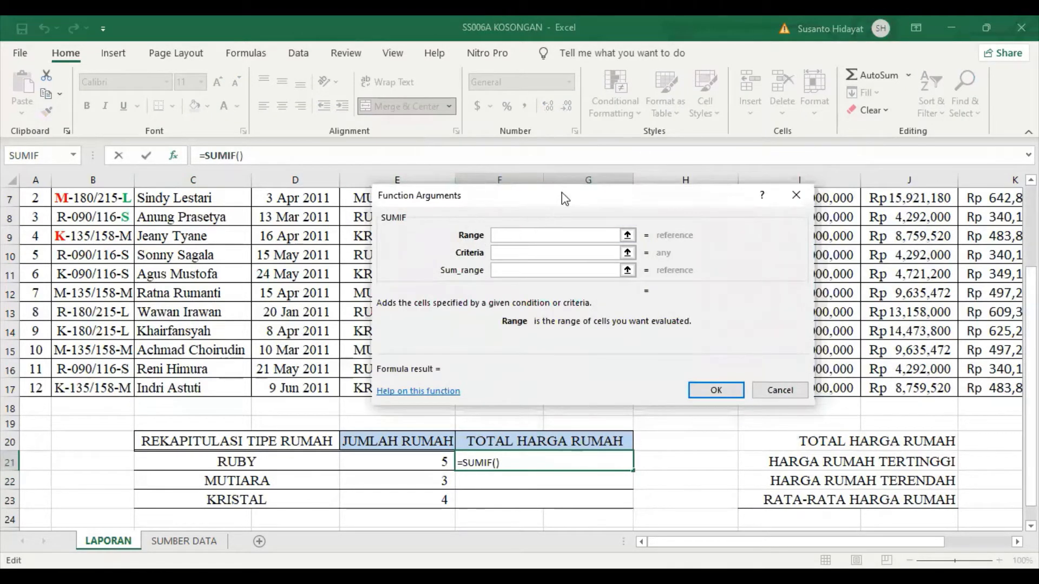
{"action": "left_click_drag", "start_coordinate": [618, 316], "coordinate": [674, 435]}
{"action": "scroll", "coordinate": [387, 271], "scroll_direction": "up", "scroll_amount": 1}
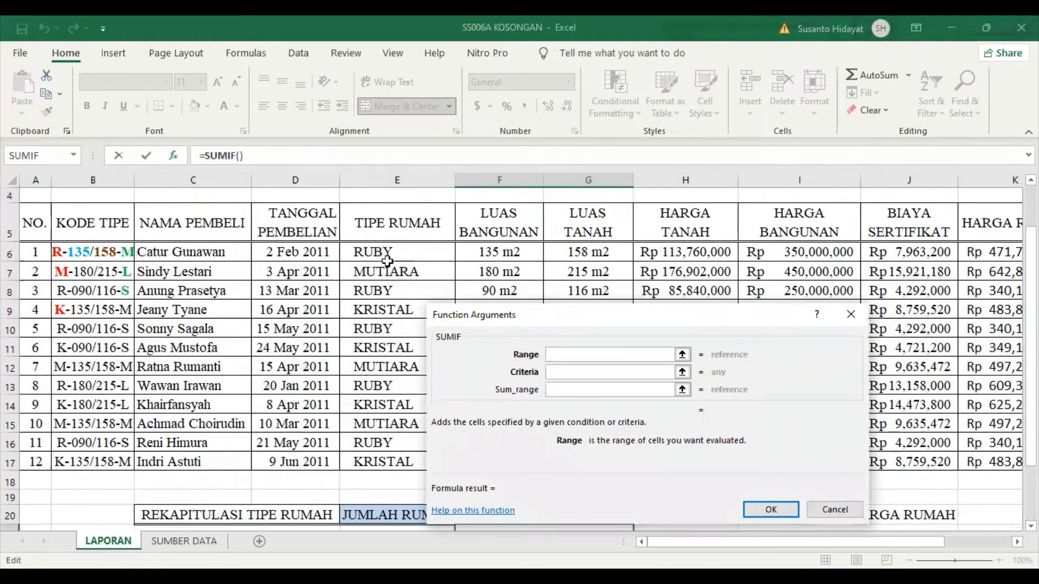
{"action": "left_click", "coordinate": [387, 247]}
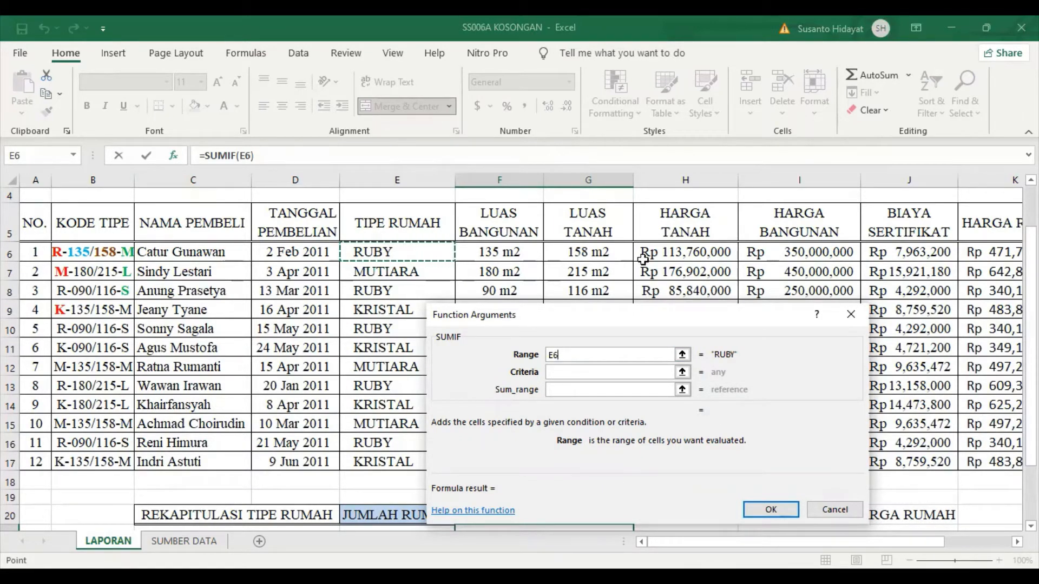
{"action": "left_click_drag", "start_coordinate": [643, 259], "coordinate": [900, 264]}
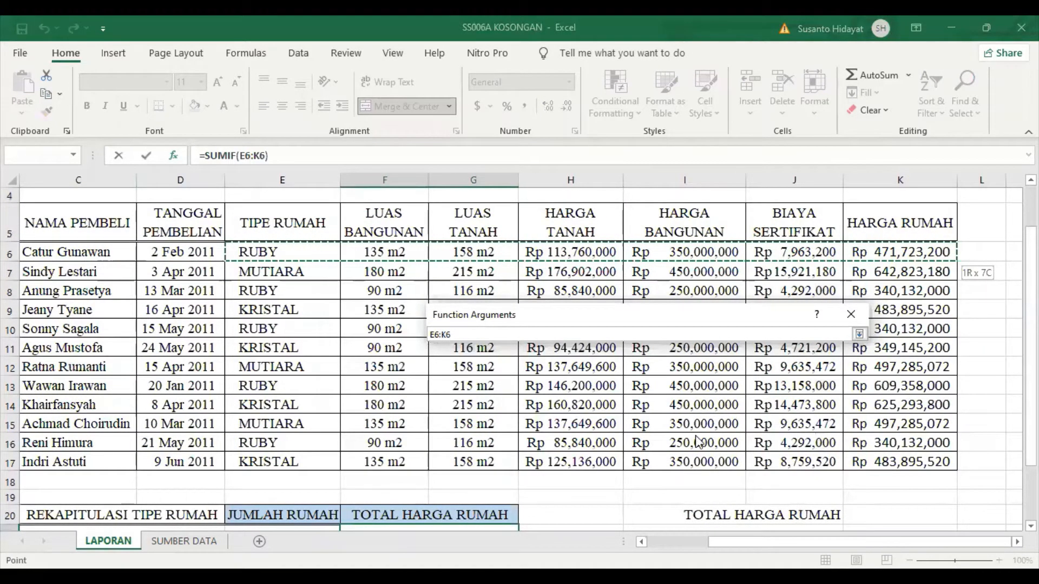
{"action": "left_click_drag", "start_coordinate": [513, 383], "coordinate": [900, 462]}
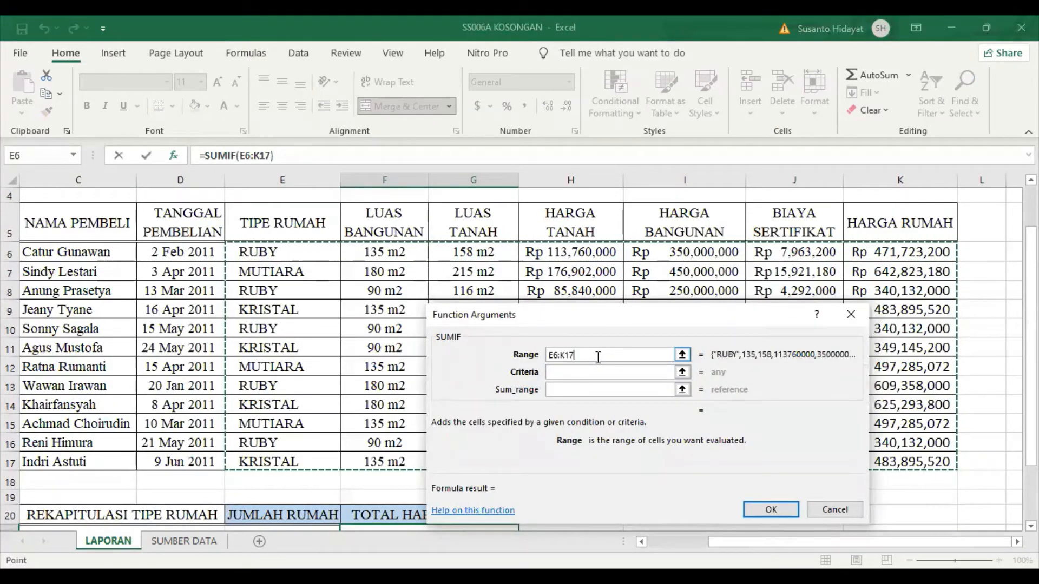
{"action": "key", "text": "F4"}
Step: Complete the SUMIF with C21 as criteria and $K$6:$K$17 as the sum range, and fill it down from F21 to F23
{"action": "left_click", "coordinate": [582, 372]}
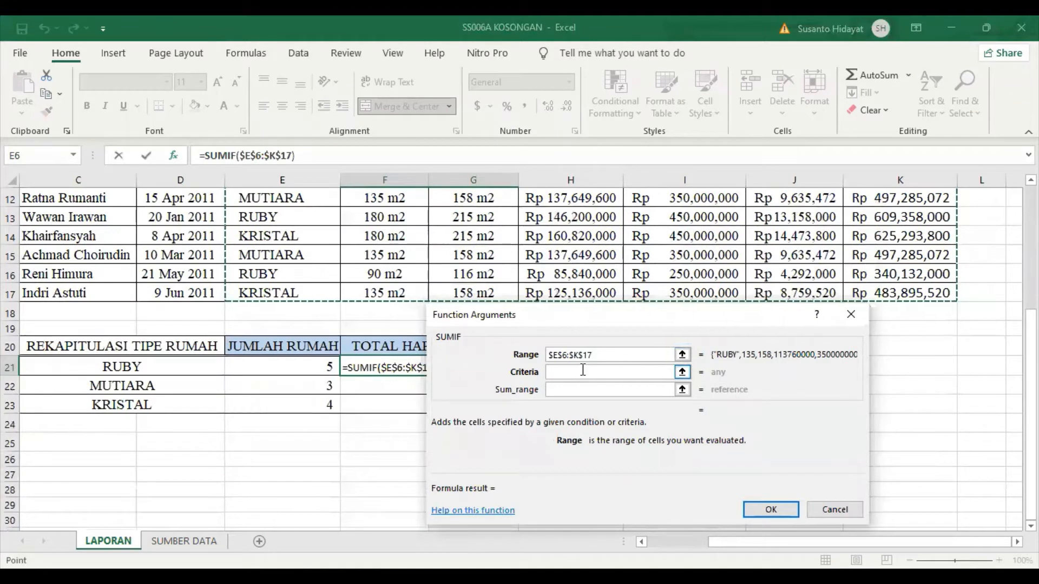
{"action": "left_click", "coordinate": [178, 369]}
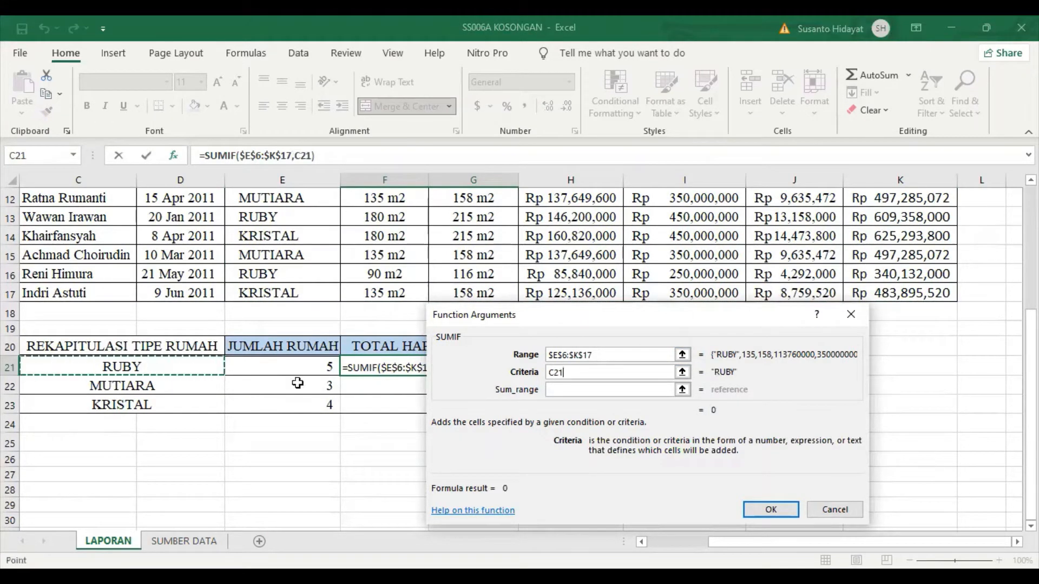
{"action": "left_click", "coordinate": [581, 389]}
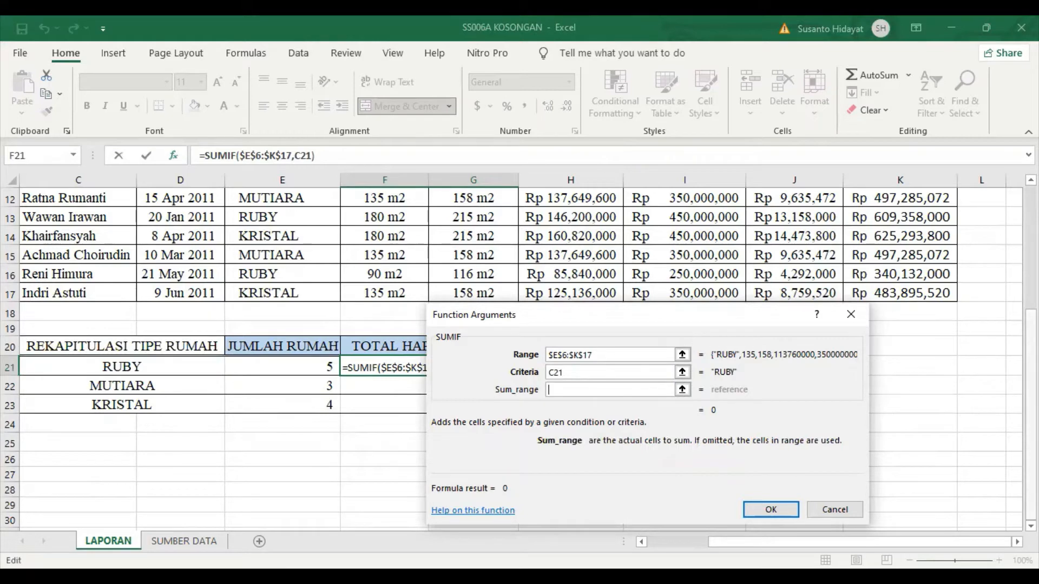
{"action": "scroll", "coordinate": [1011, 310], "scroll_direction": "up", "scroll_amount": 3}
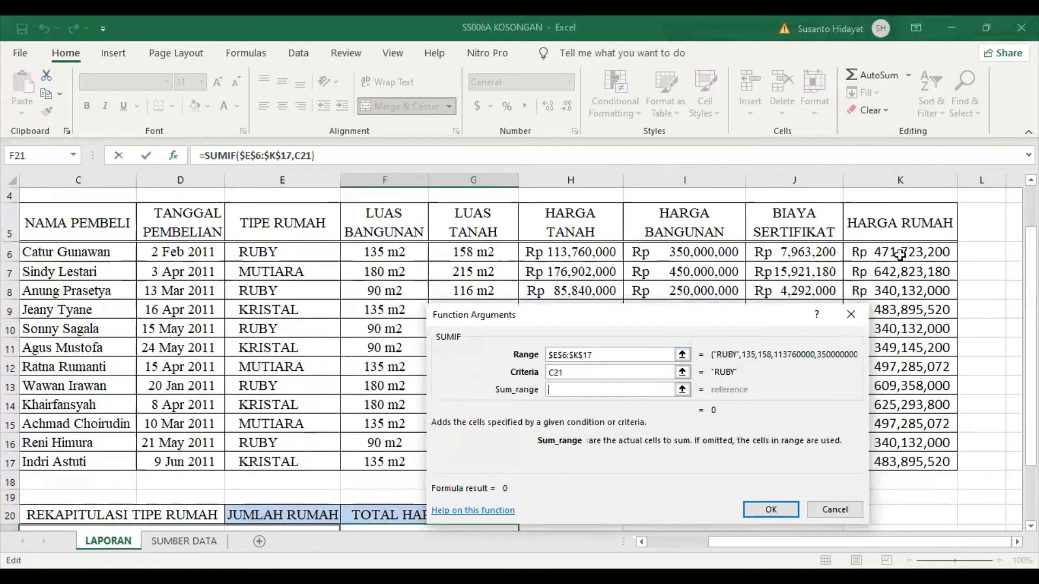
{"action": "left_click", "coordinate": [900, 252]}
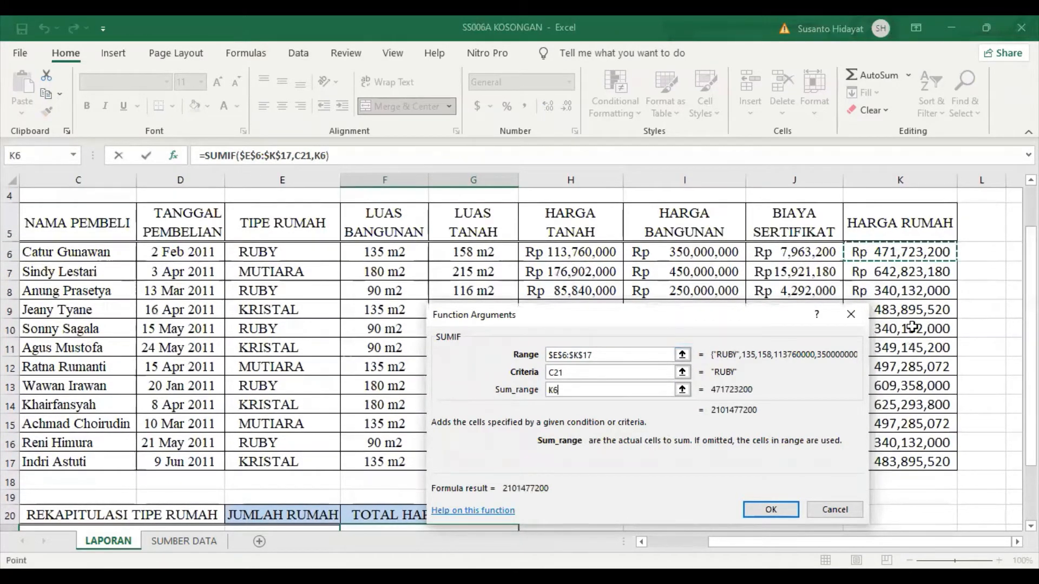
{"action": "left_click", "coordinate": [904, 459], "text": "shift"}
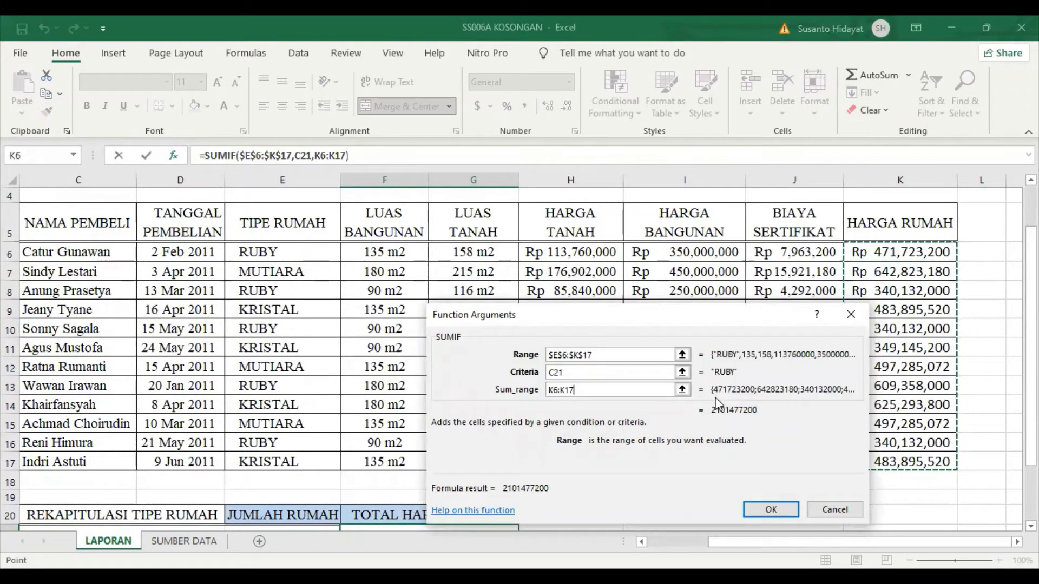
{"action": "key", "text": "F4"}
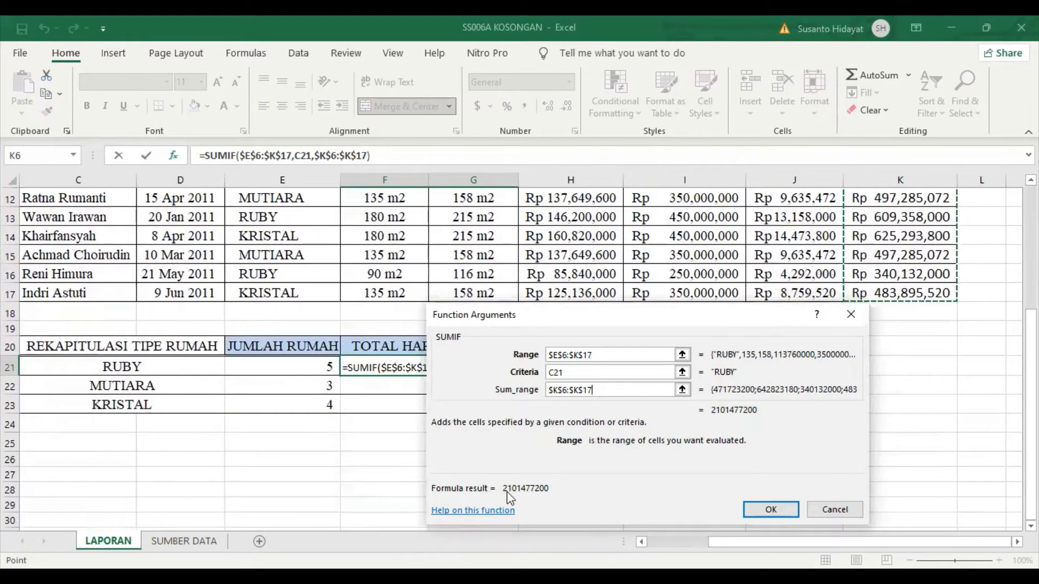
{"action": "left_click", "coordinate": [770, 509]}
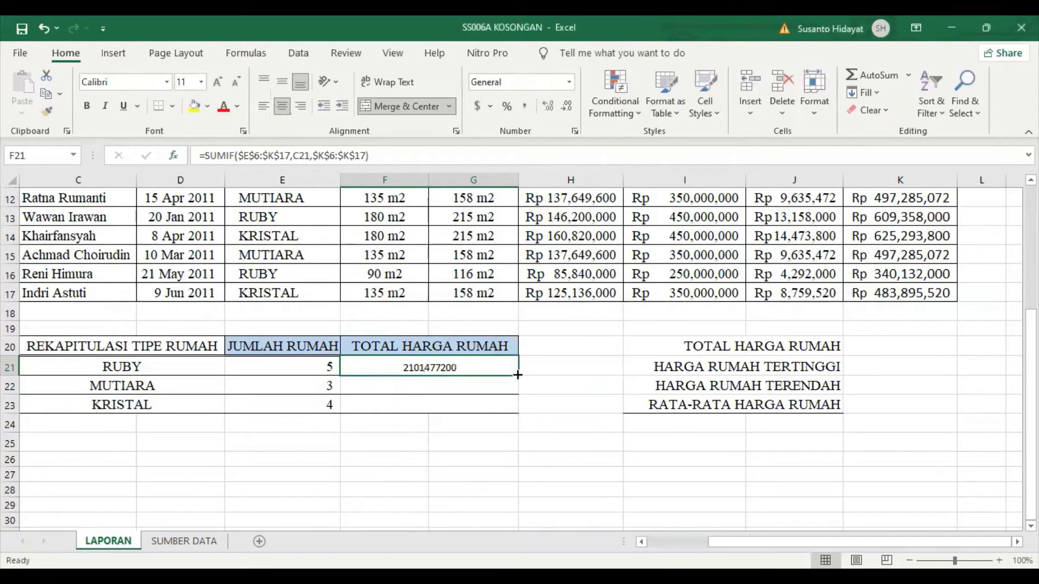
{"action": "double_click", "coordinate": [517, 374]}
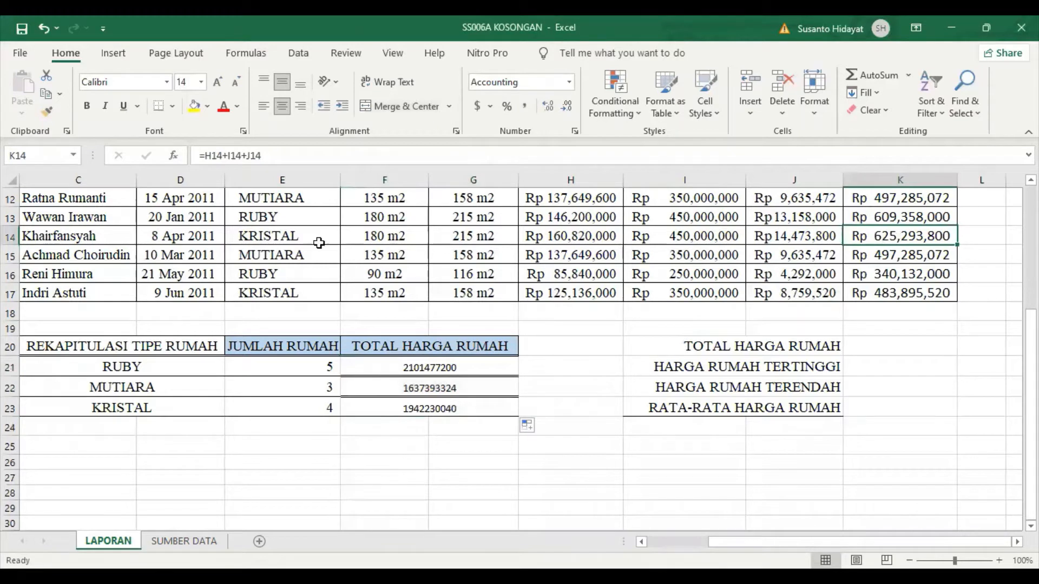
Step: Copy the accounting format of K14 to the TOTAL HARGA RUMAH cells F21:F23, and merge and center F21:G21
{"action": "left_click", "coordinate": [48, 115]}
{"action": "left_click_drag", "start_coordinate": [412, 368], "coordinate": [419, 403]}
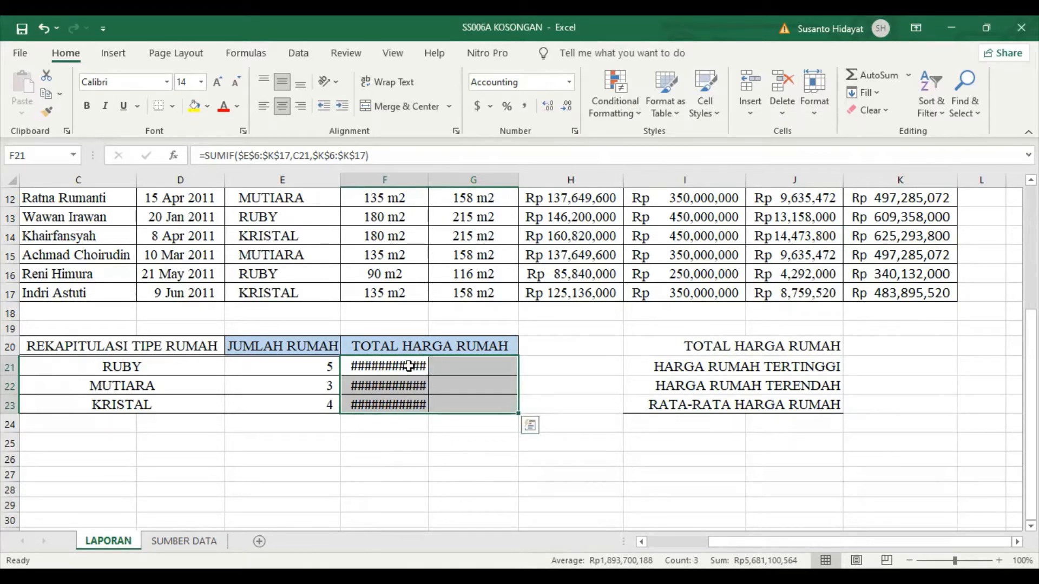
{"action": "left_click_drag", "start_coordinate": [409, 366], "coordinate": [455, 366]}
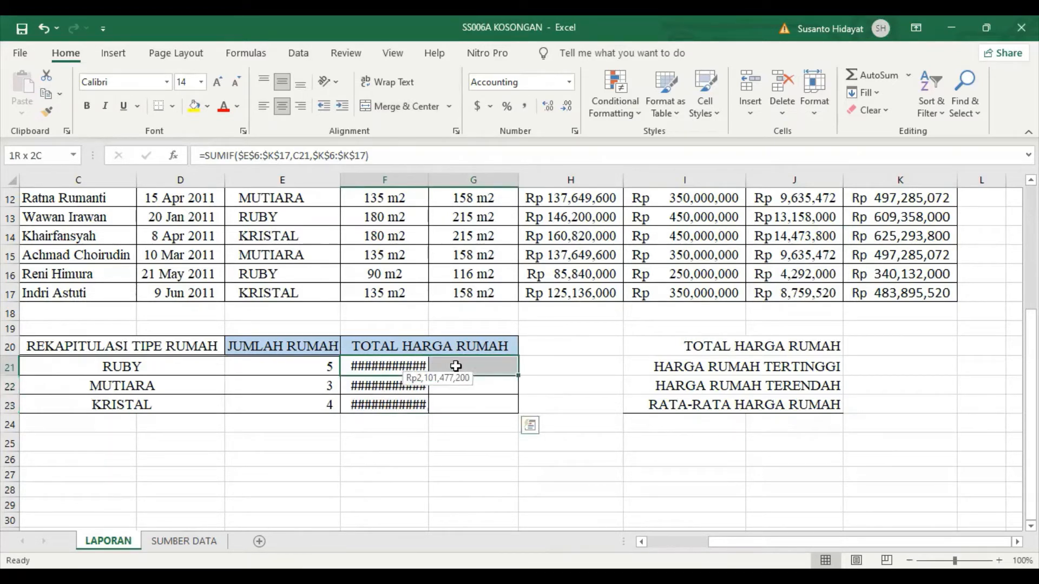
{"action": "left_click", "coordinate": [405, 106]}
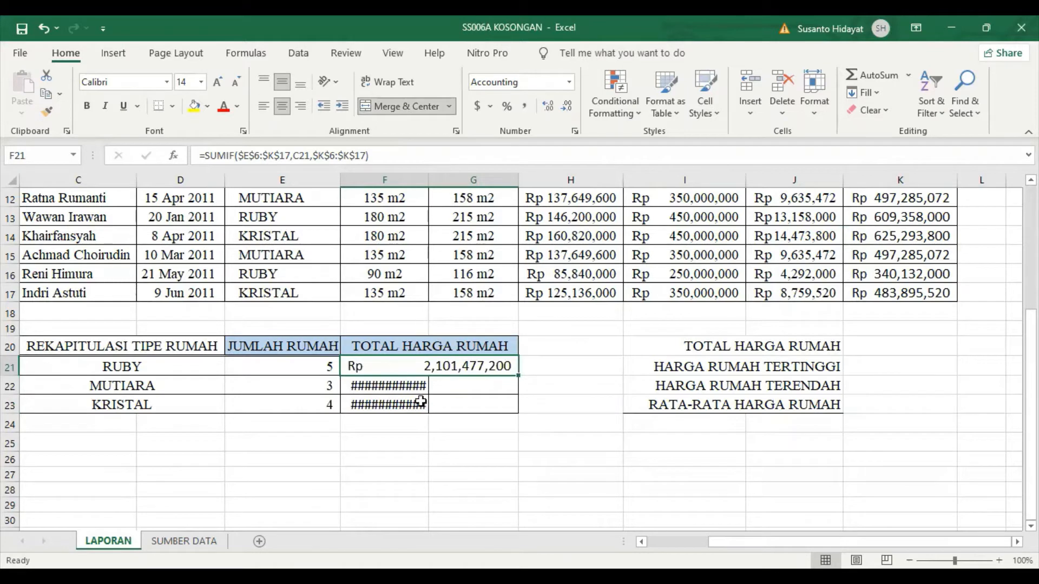
Step: Copy the merged format of F21 to the MUTIARA total in F22:G22 and the KRISTAL total in F23:G23
{"action": "left_click", "coordinate": [52, 112]}
{"action": "left_click_drag", "start_coordinate": [414, 386], "coordinate": [440, 387]}
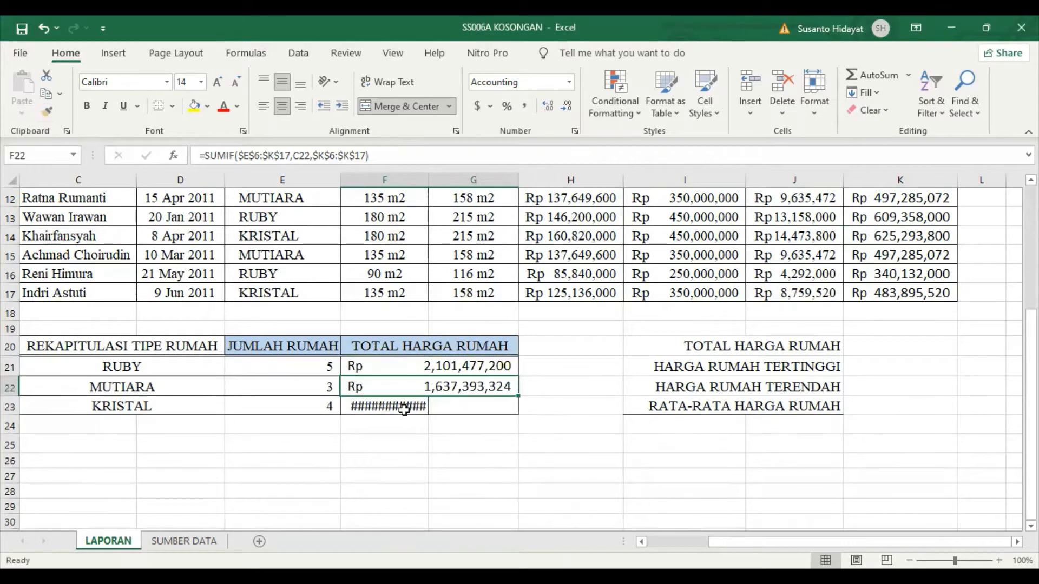
{"action": "left_click", "coordinate": [47, 112]}
{"action": "left_click_drag", "start_coordinate": [367, 406], "coordinate": [477, 403]}
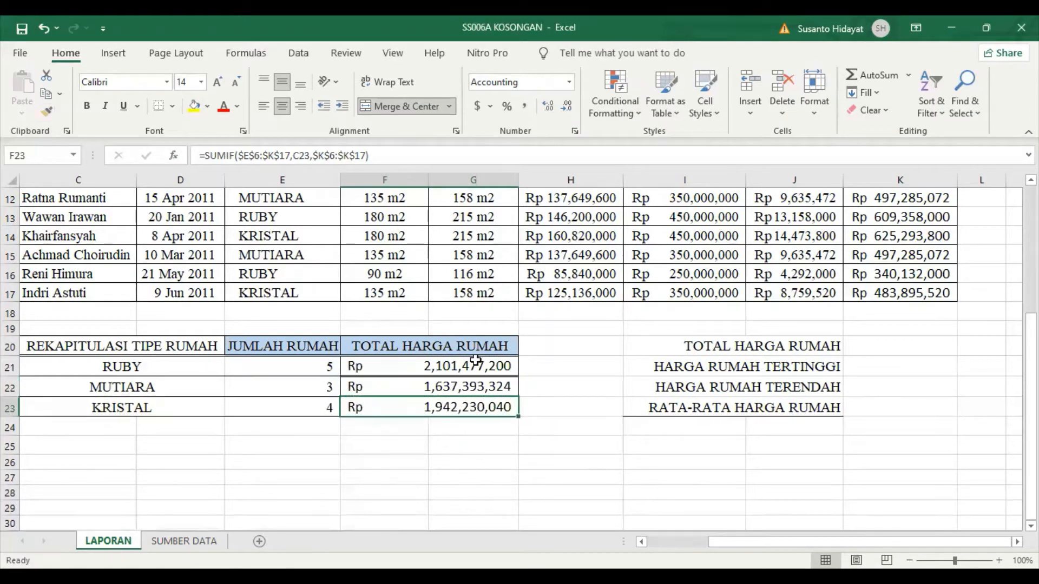
Step: Apply a single bottom border to the TOTAL HARGA RUMAH cells F21 and F22, and copy the format of F22 to F24:G24
{"action": "left_click", "coordinate": [457, 427]}
{"action": "left_click_drag", "start_coordinate": [382, 427], "coordinate": [465, 427]}
{"action": "left_click", "coordinate": [408, 408]}
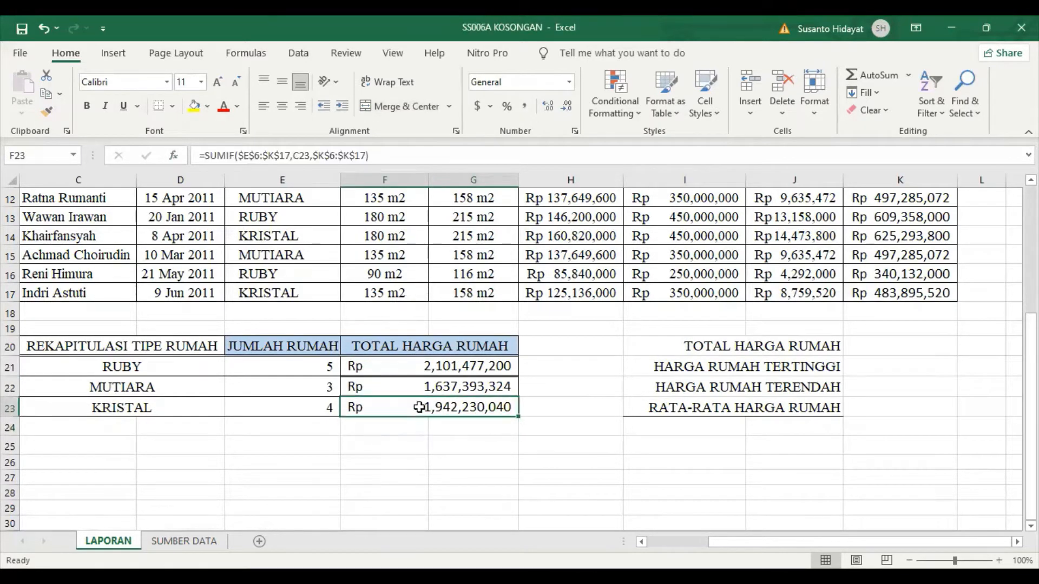
{"action": "left_click", "coordinate": [376, 369]}
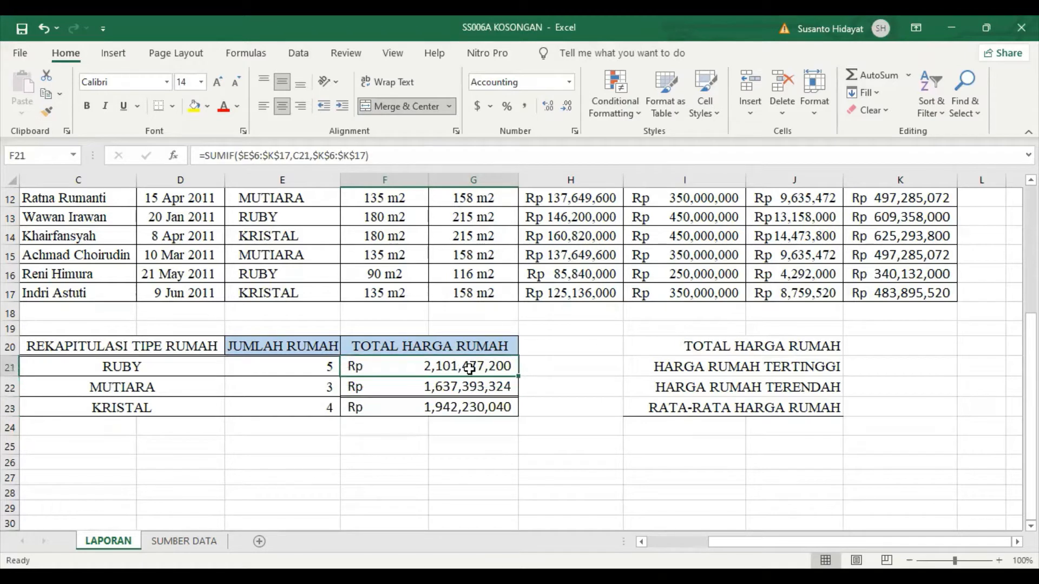
{"action": "left_click", "coordinate": [382, 389]}
{"action": "left_click", "coordinate": [388, 368]}
{"action": "left_click", "coordinate": [379, 388]}
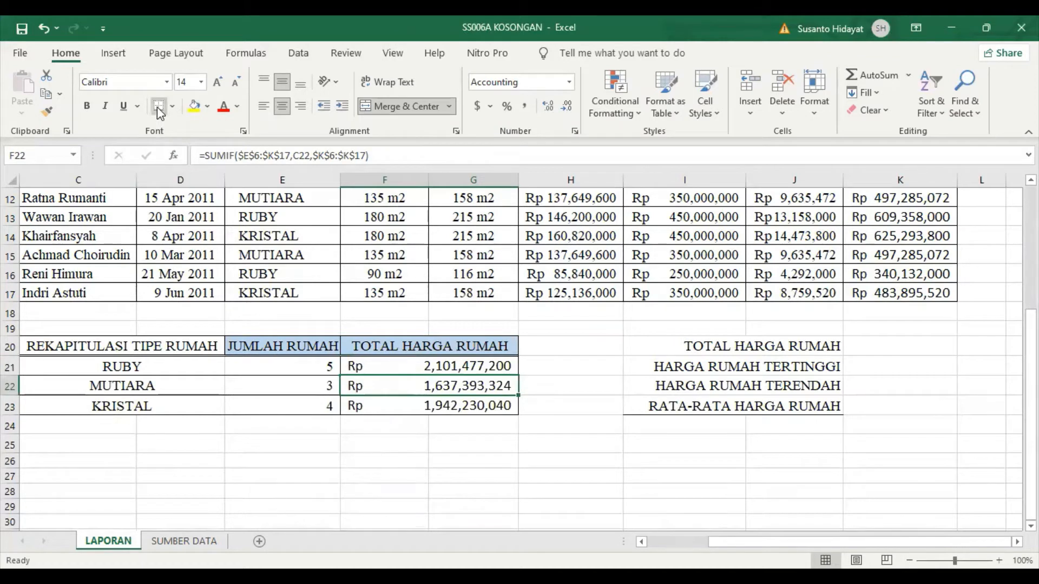
{"action": "left_click", "coordinate": [424, 439]}
{"action": "left_click", "coordinate": [379, 390]}
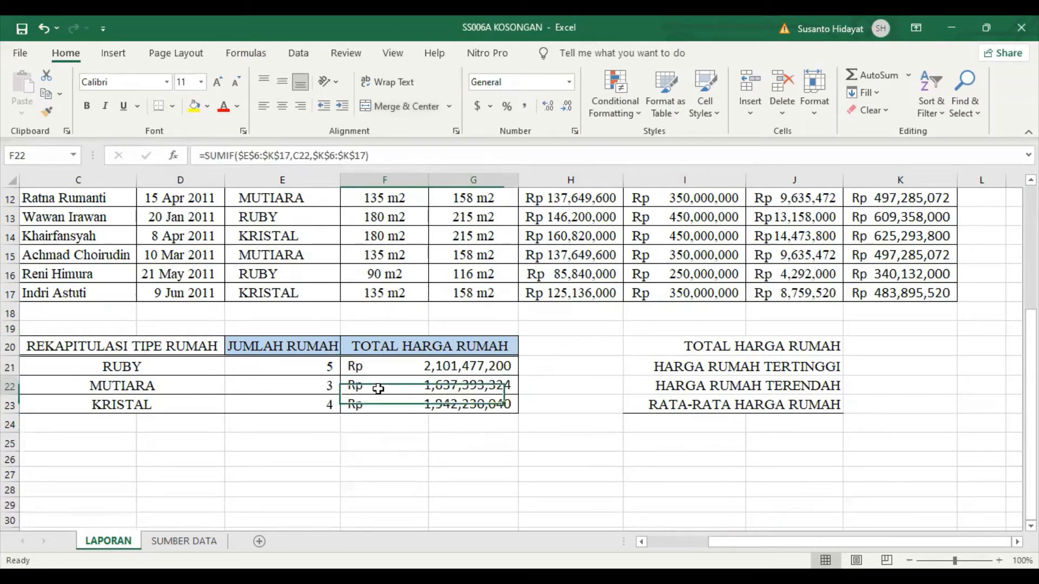
{"action": "left_click", "coordinate": [46, 112]}
{"action": "left_click", "coordinate": [459, 423]}
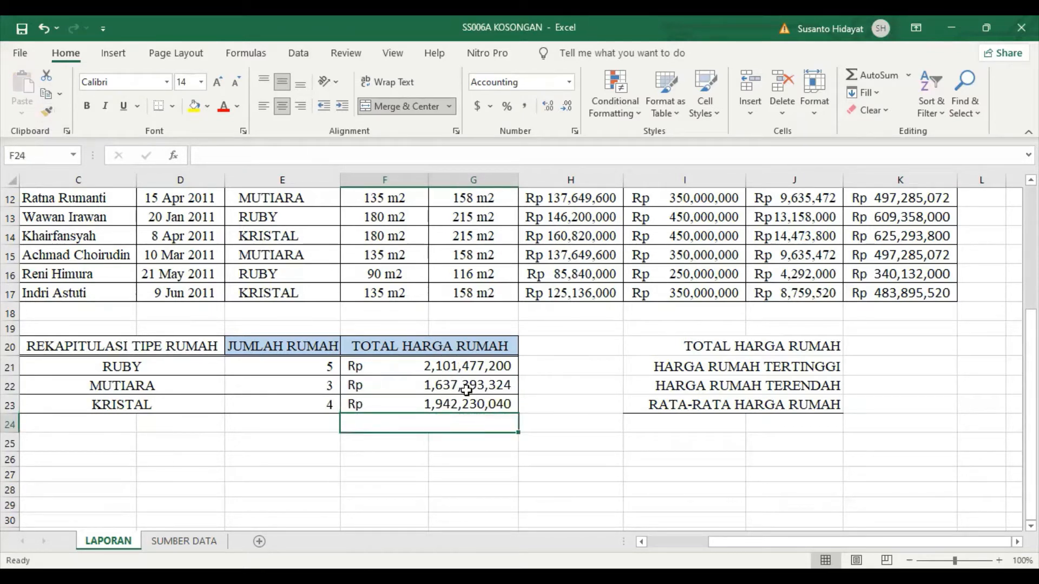
Step: Total the three TOTAL HARGA RUMAH amounts of the house type recap in F24 with =SUM(F21:G23)
{"action": "left_click", "coordinate": [900, 312]}
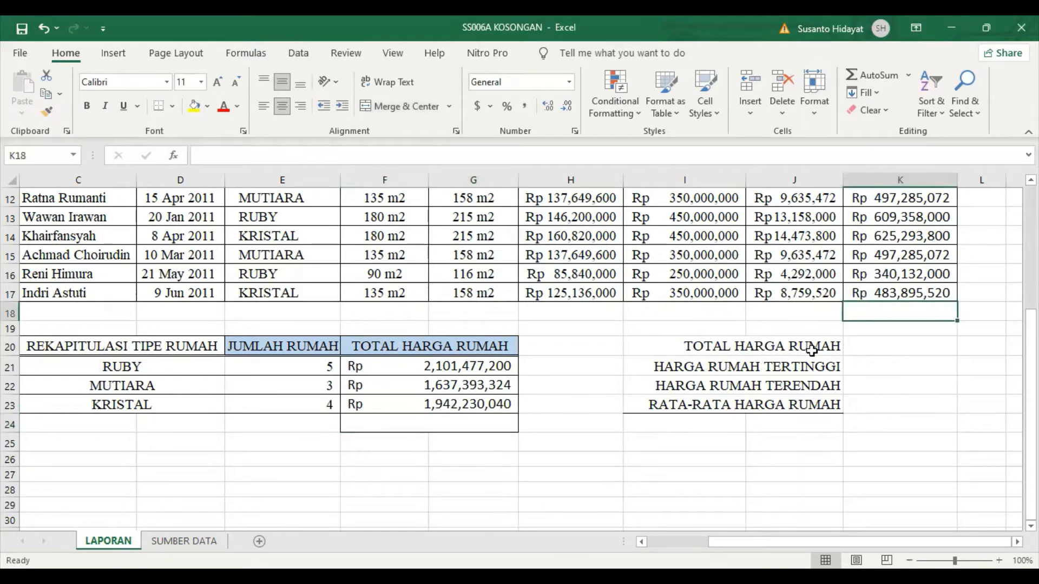
{"action": "left_click", "coordinate": [870, 345]}
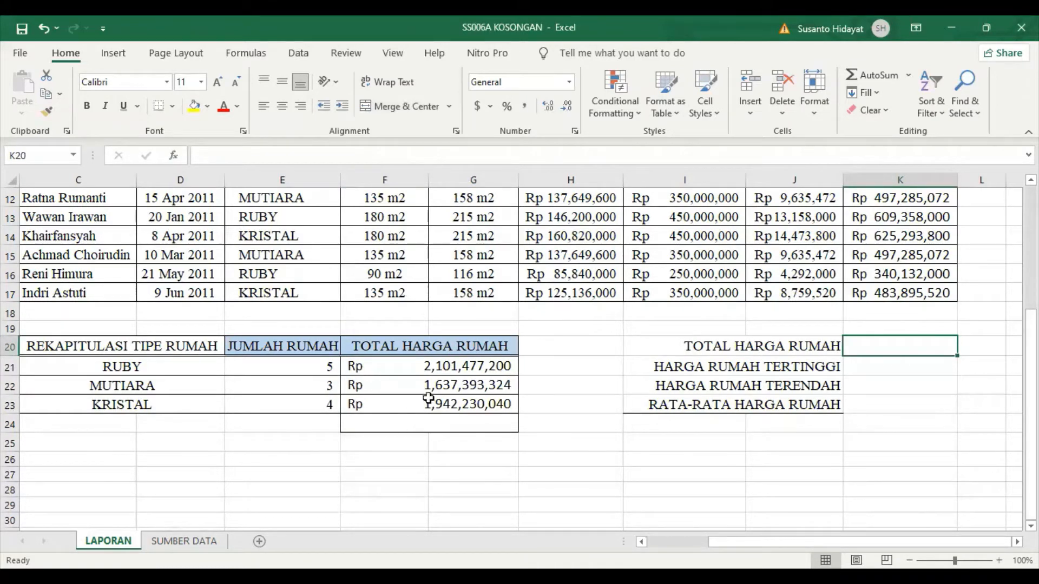
{"action": "left_click_drag", "start_coordinate": [441, 368], "coordinate": [451, 402]}
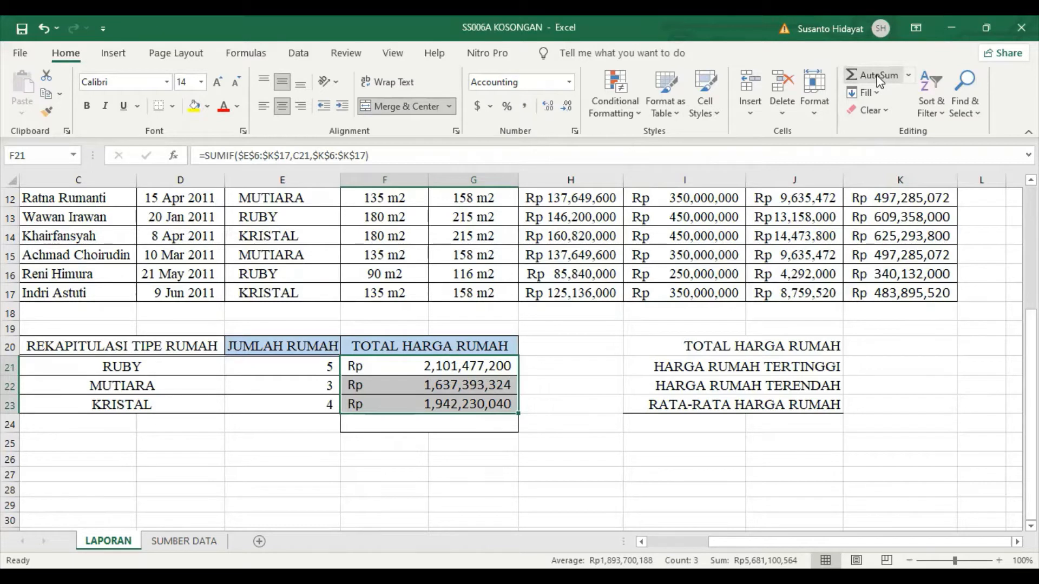
{"action": "left_click", "coordinate": [471, 422]}
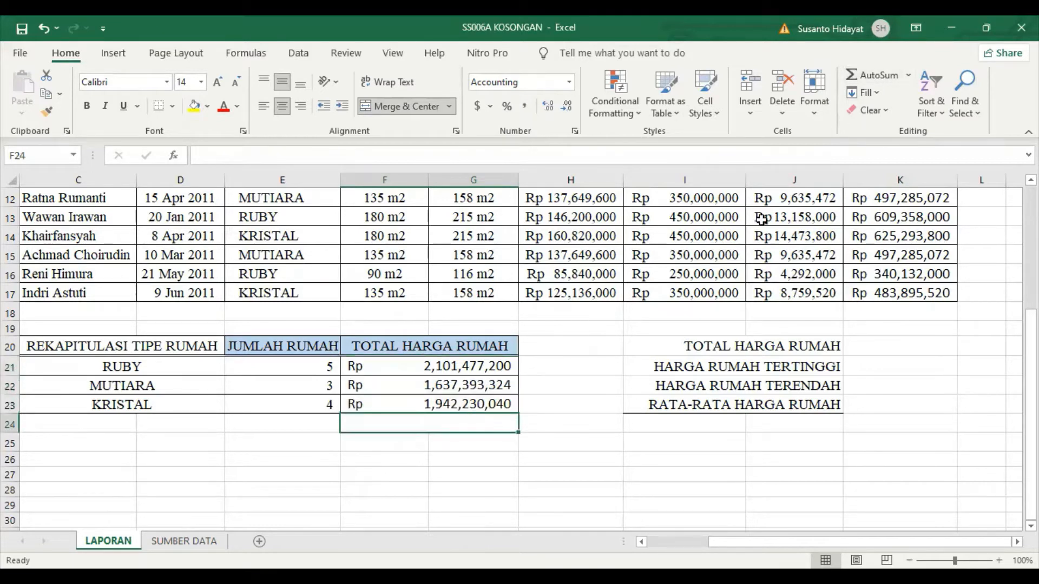
{"action": "left_click", "coordinate": [909, 74]}
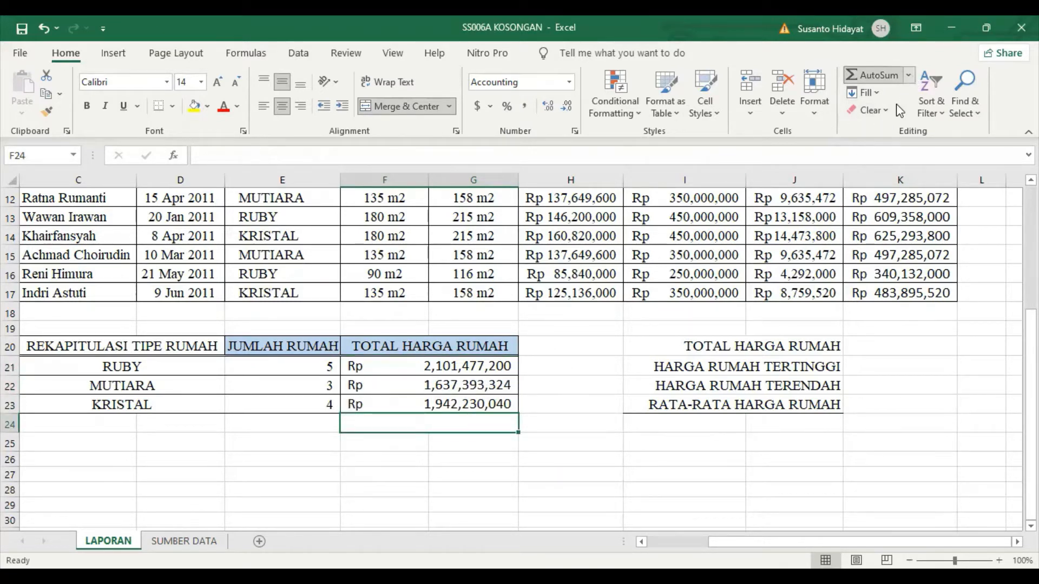
{"action": "key", "text": "Return"}
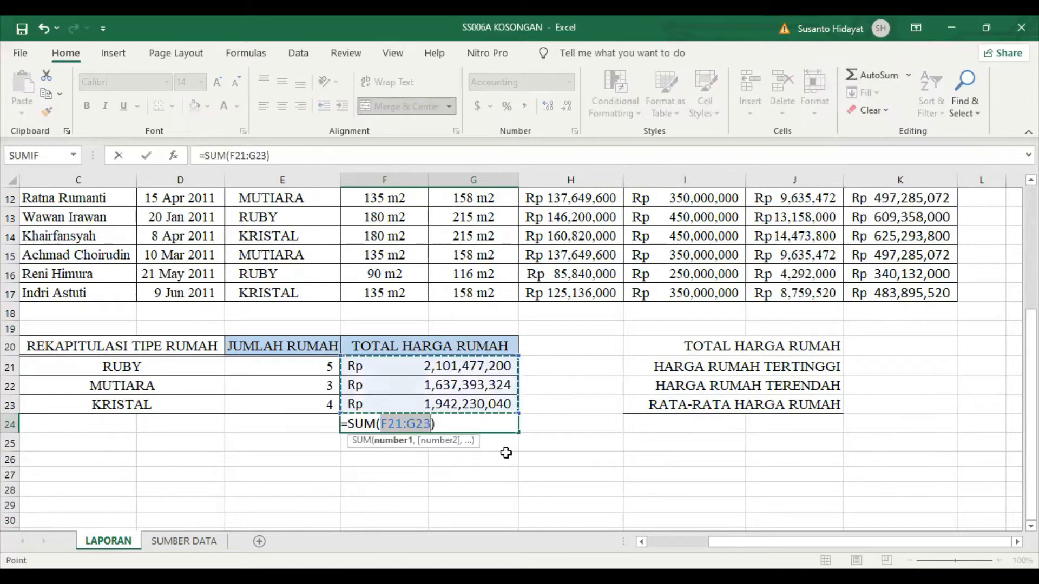
{"action": "key", "text": "Return"}
{"action": "left_click", "coordinate": [466, 425]}
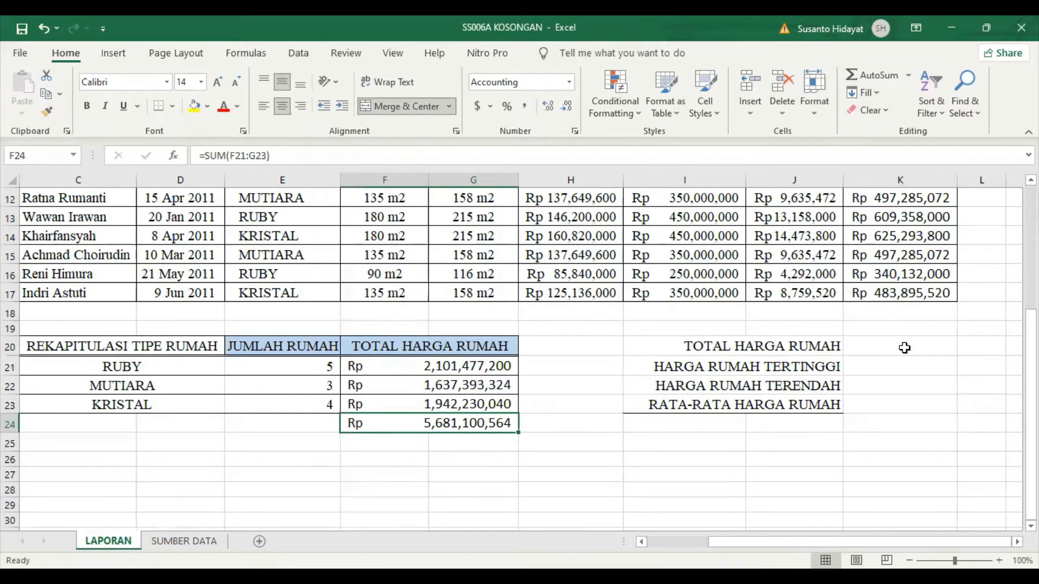
Step: Name the HARGA RUMAH range K6:K17 HARRUM, and check the name by selecting the range through it
{"action": "scroll", "coordinate": [905, 348], "scroll_direction": "up", "scroll_amount": 2}
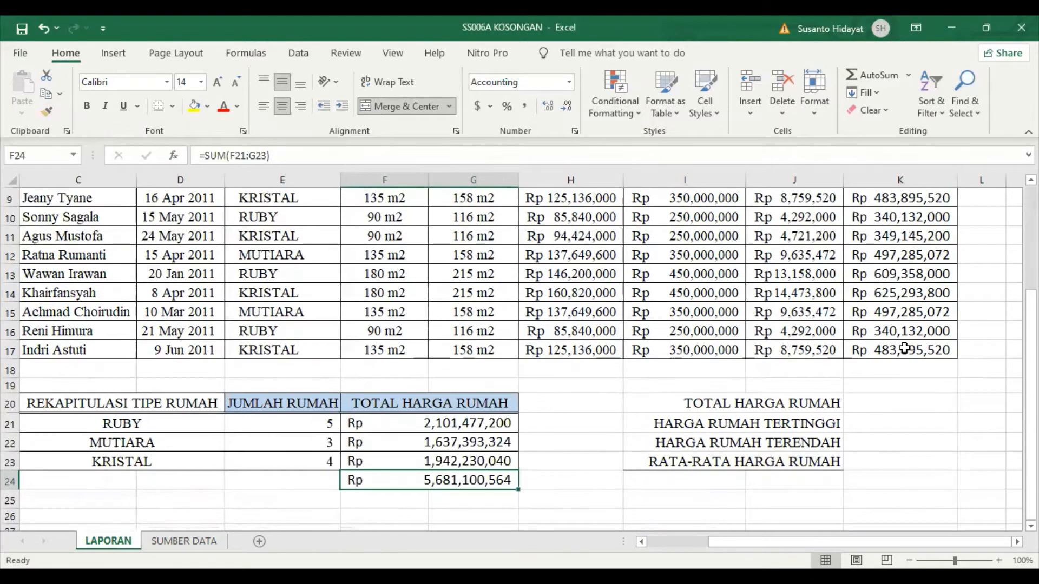
{"action": "scroll", "coordinate": [905, 348], "scroll_direction": "up", "scroll_amount": 2}
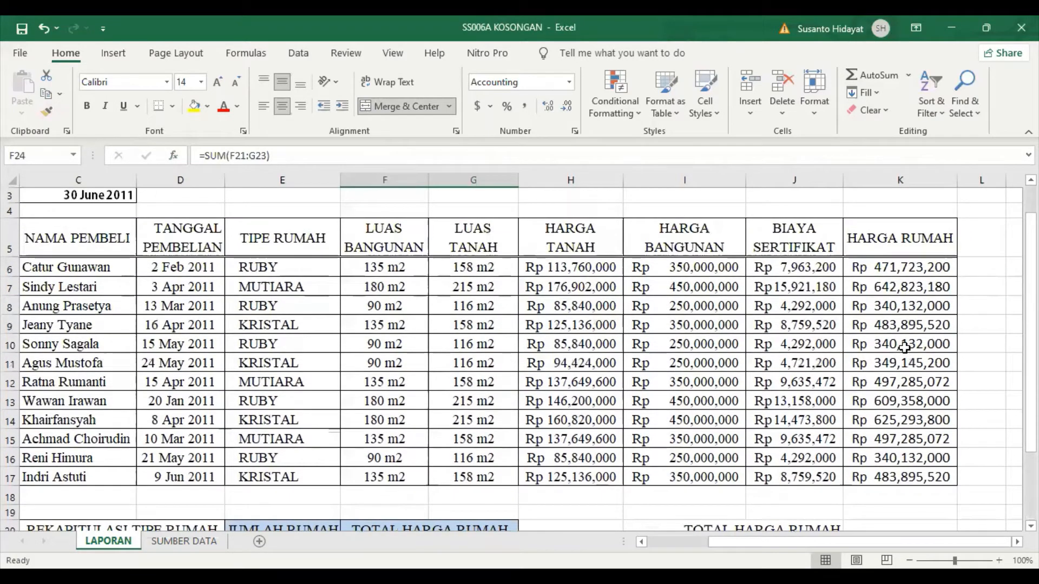
{"action": "left_click", "coordinate": [905, 270]}
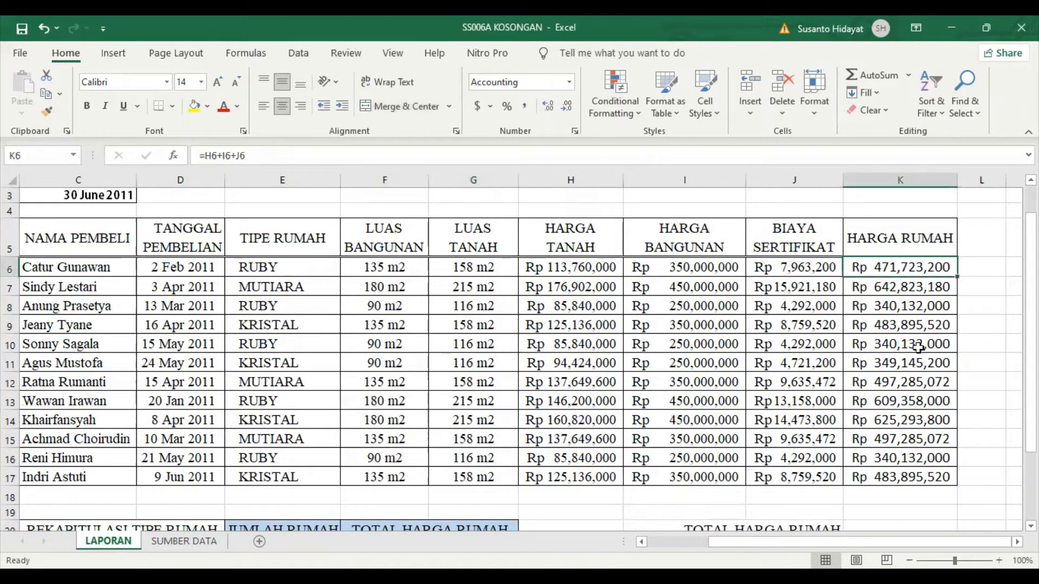
{"action": "left_click", "coordinate": [931, 476], "text": "shift"}
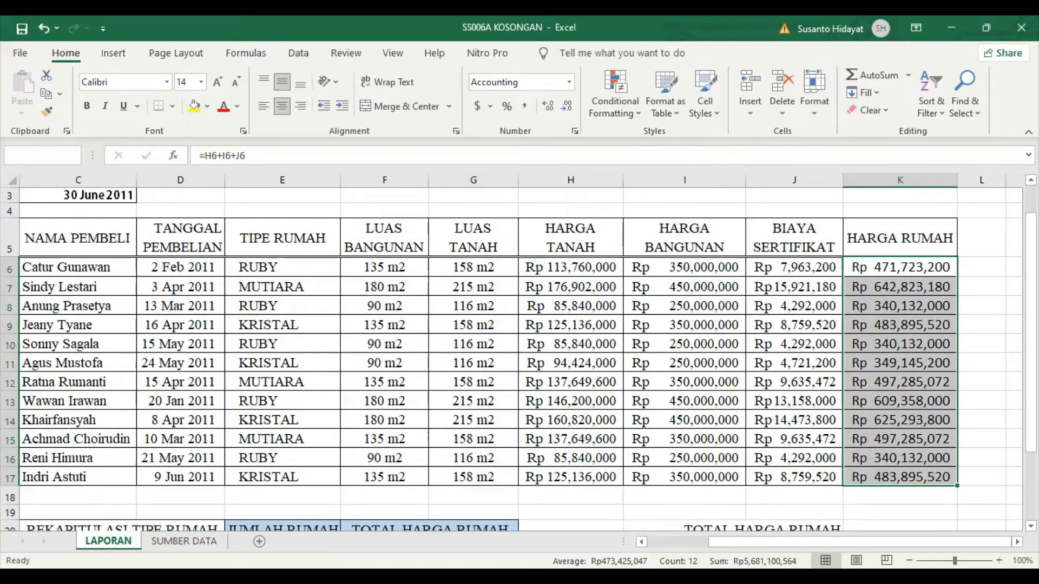
{"action": "type", "text": "HARRUM"}
{"action": "key", "text": "Return"}
{"action": "left_click", "coordinate": [155, 359]}
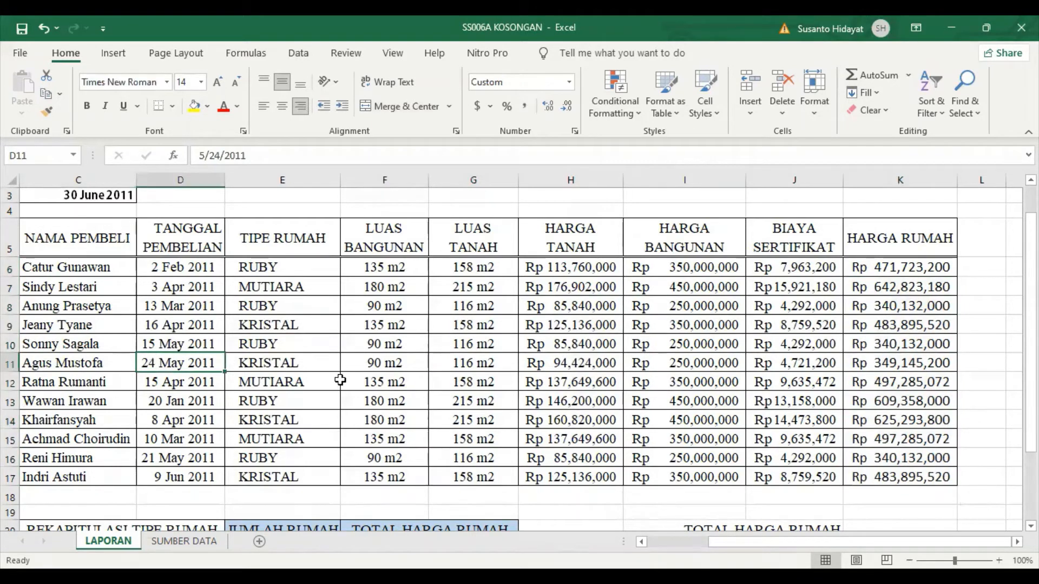
{"action": "left_click", "coordinate": [74, 154]}
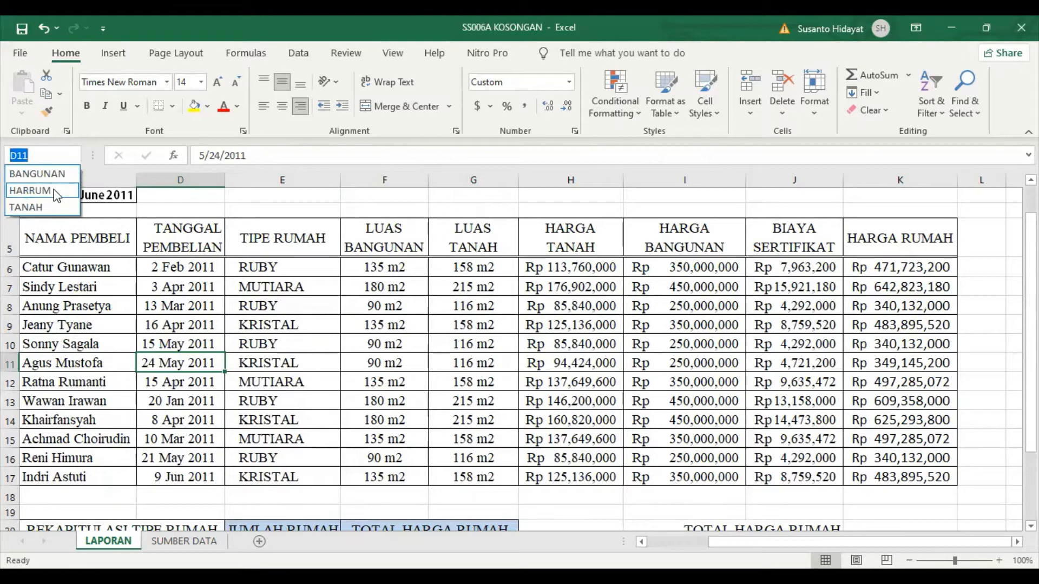
{"action": "left_click", "coordinate": [53, 190]}
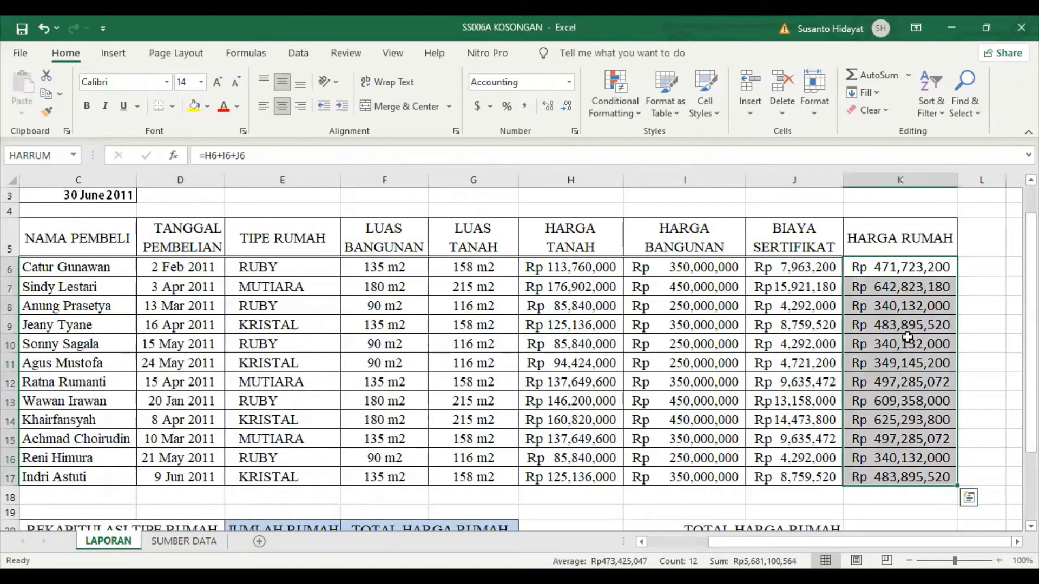
Step: Calculate TOTAL HARGA RUMAH in K20 with =SUM(HARRUM)
{"action": "scroll", "coordinate": [889, 344], "scroll_direction": "down", "scroll_amount": 3}
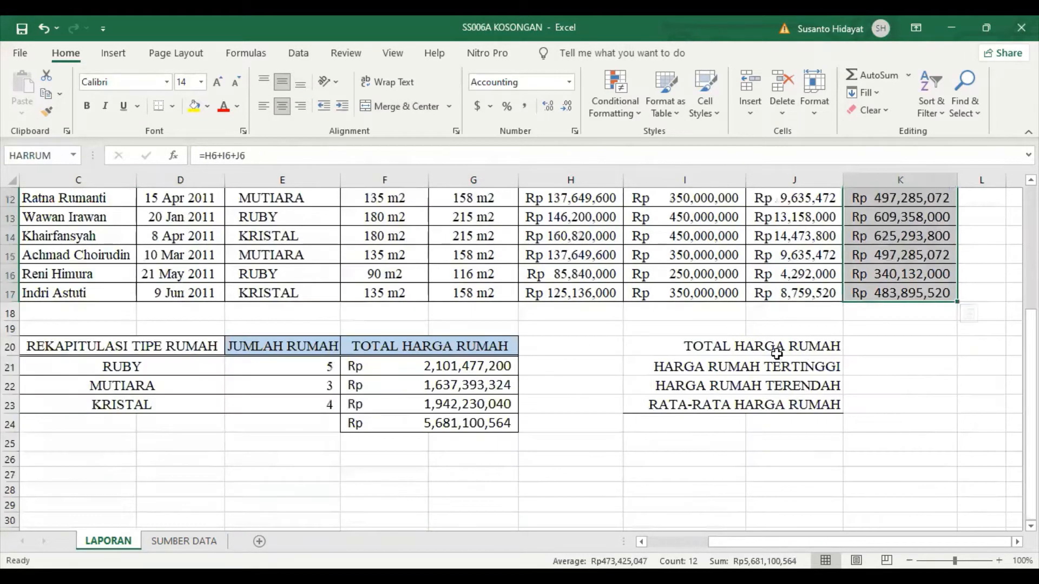
{"action": "left_click", "coordinate": [883, 350]}
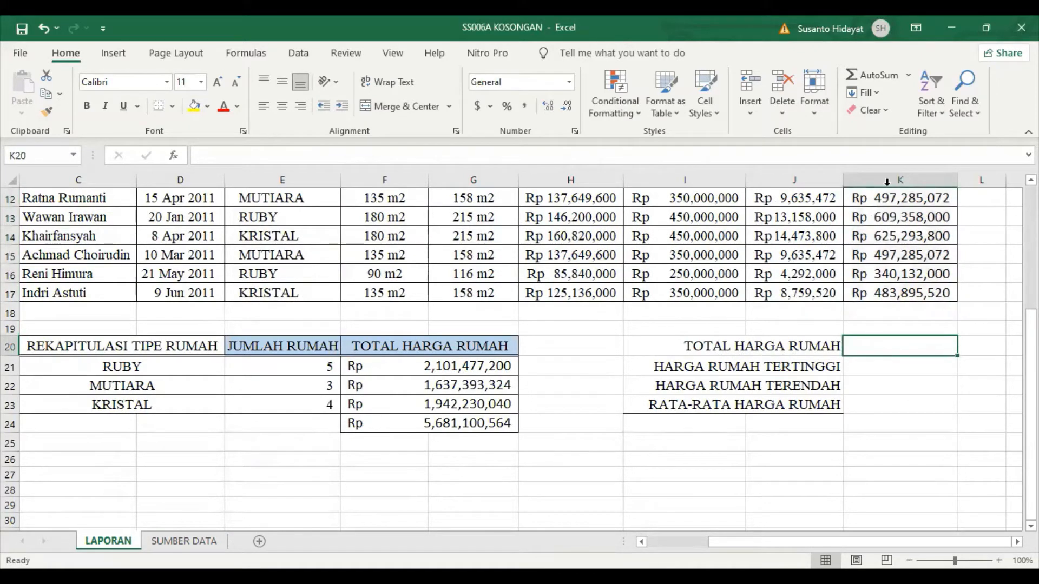
{"action": "left_click", "coordinate": [871, 74]}
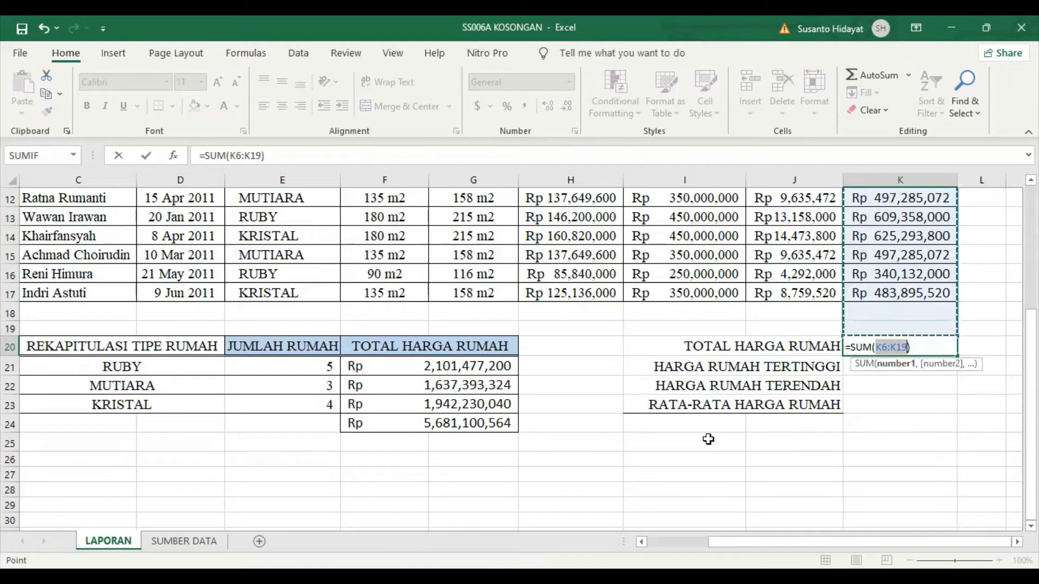
{"action": "type", "text": "HARRUM"}
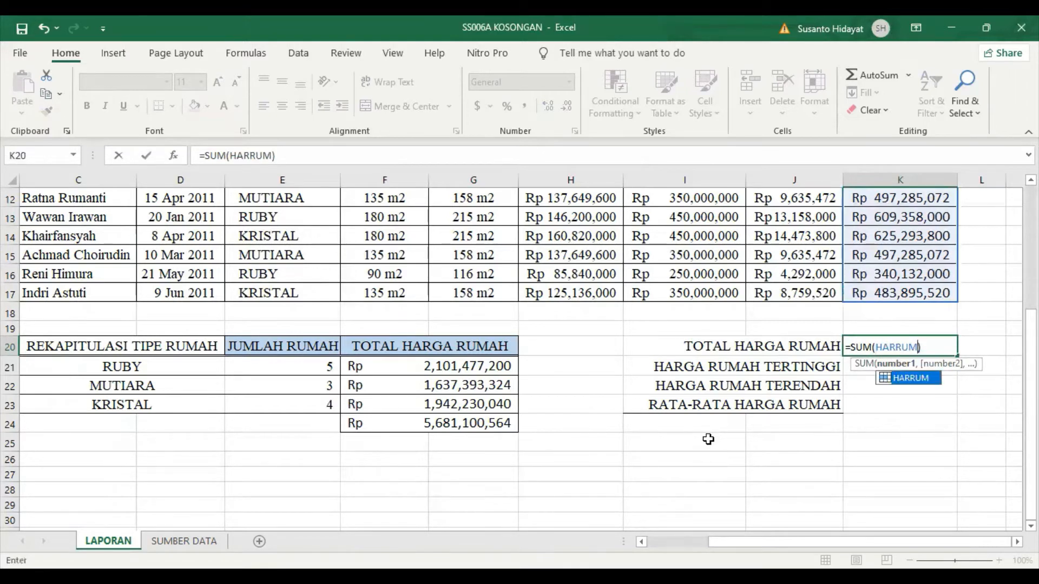
{"action": "key", "text": "Return"}
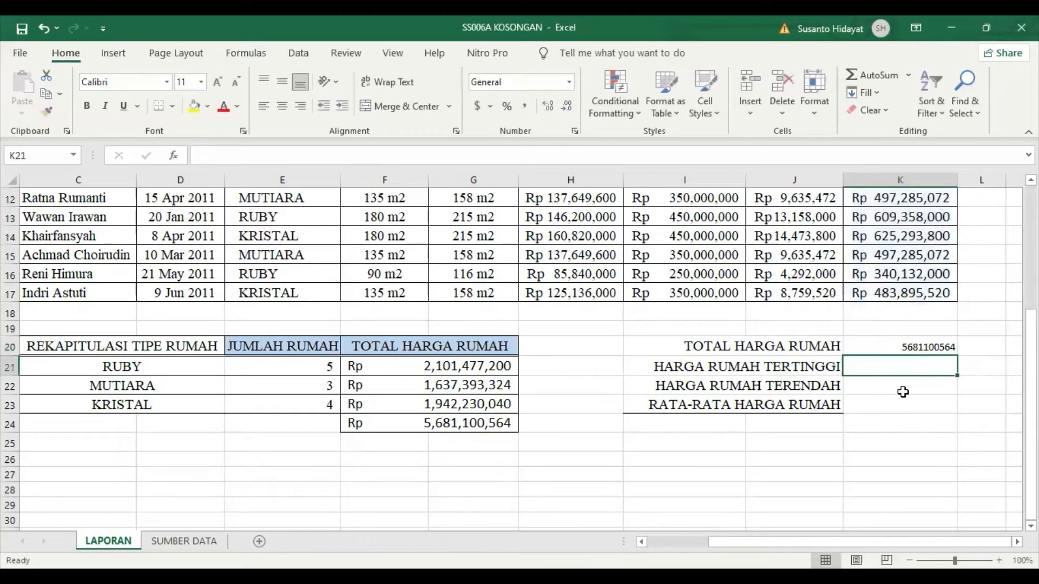
Step: Calculate the highest house price, HARGA RUMAH TERTINGGI, in K21 with =MAX(HARRUM)
{"action": "left_click", "coordinate": [909, 75]}
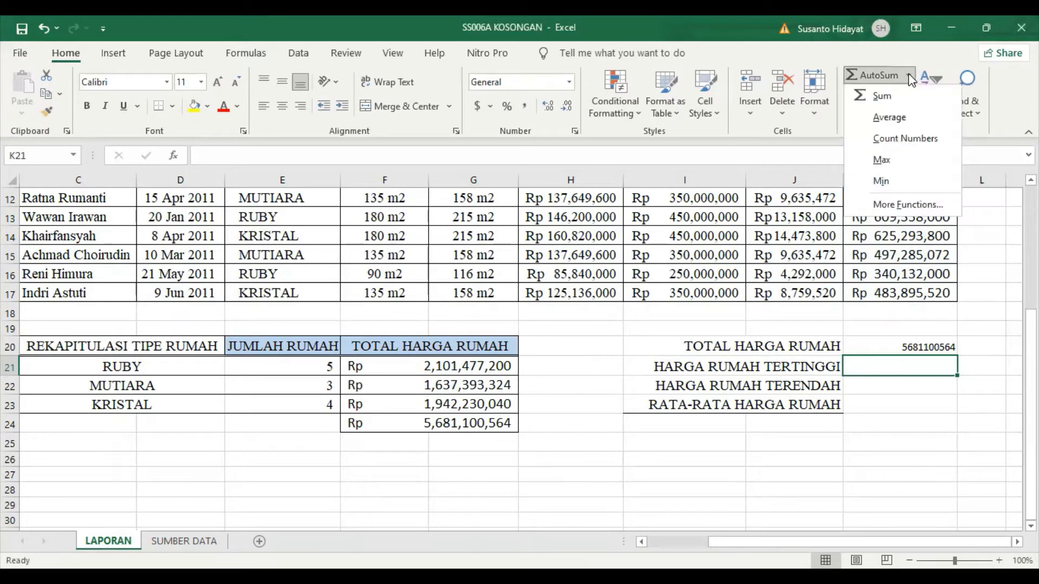
{"action": "left_click", "coordinate": [887, 162]}
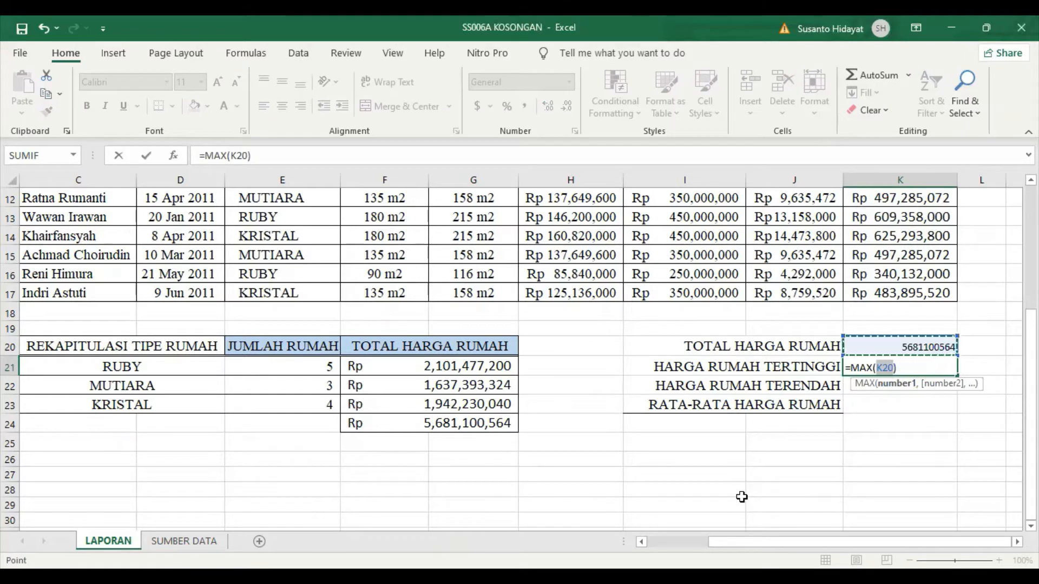
{"action": "type", "text": "HARRUM"}
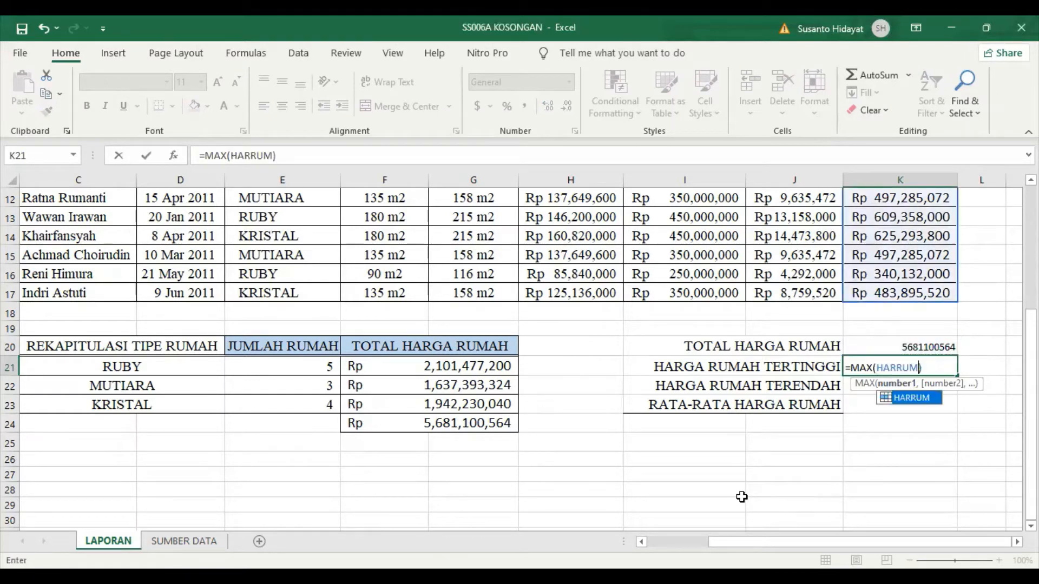
{"action": "key", "text": "Return"}
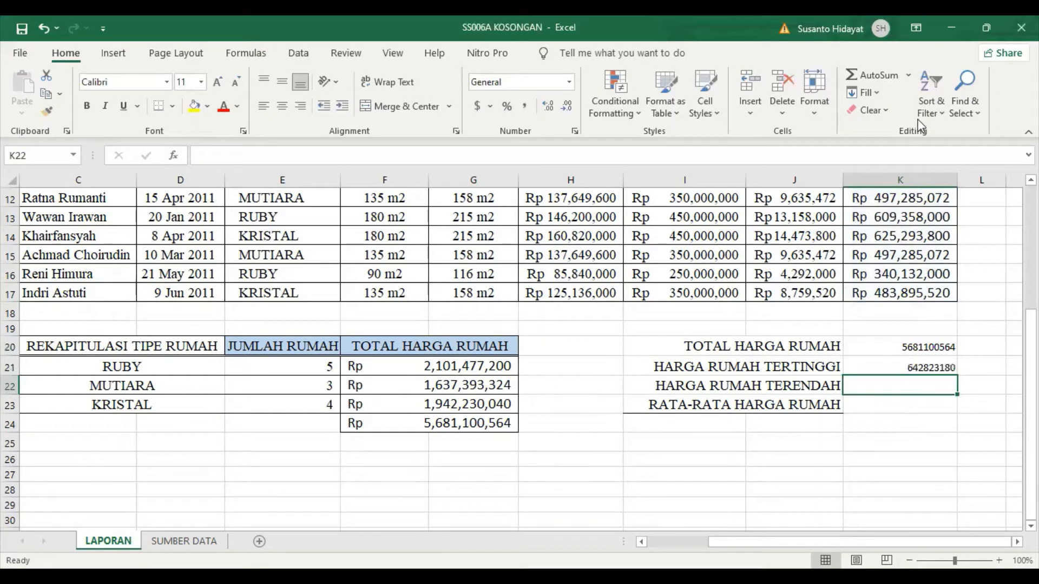
Step: Calculate the lowest house price, HARGA RUMAH TERENDAH, in K22 with =MIN(HARRUM)
{"action": "left_click", "coordinate": [909, 76]}
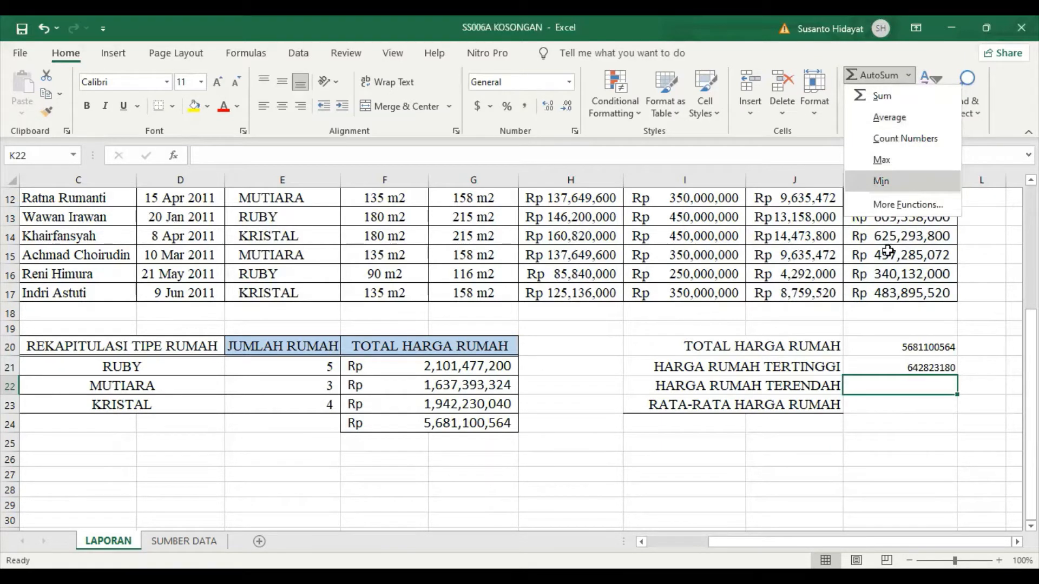
{"action": "left_click", "coordinate": [899, 181]}
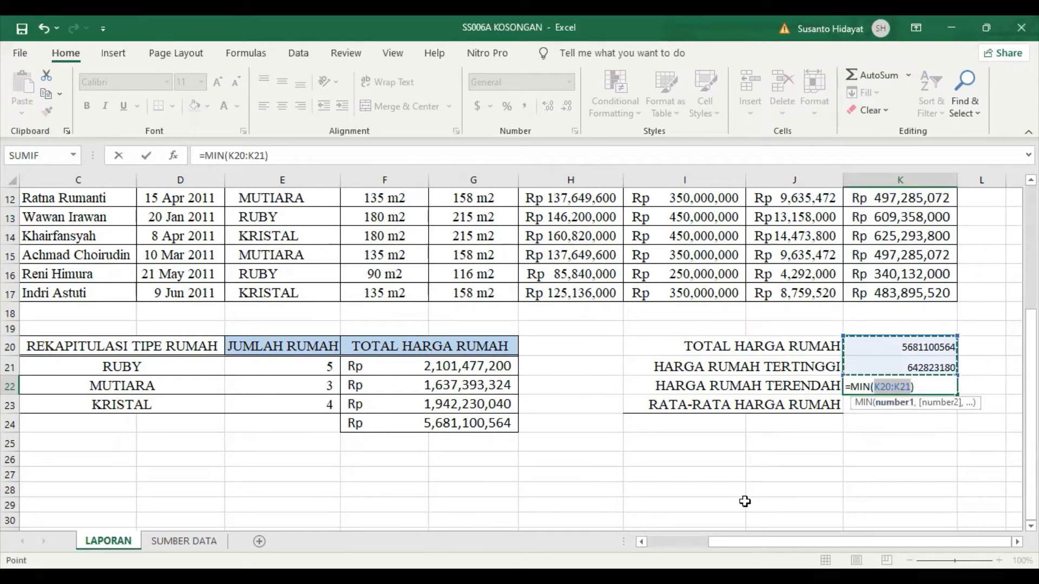
{"action": "type", "text": "HARRUM"}
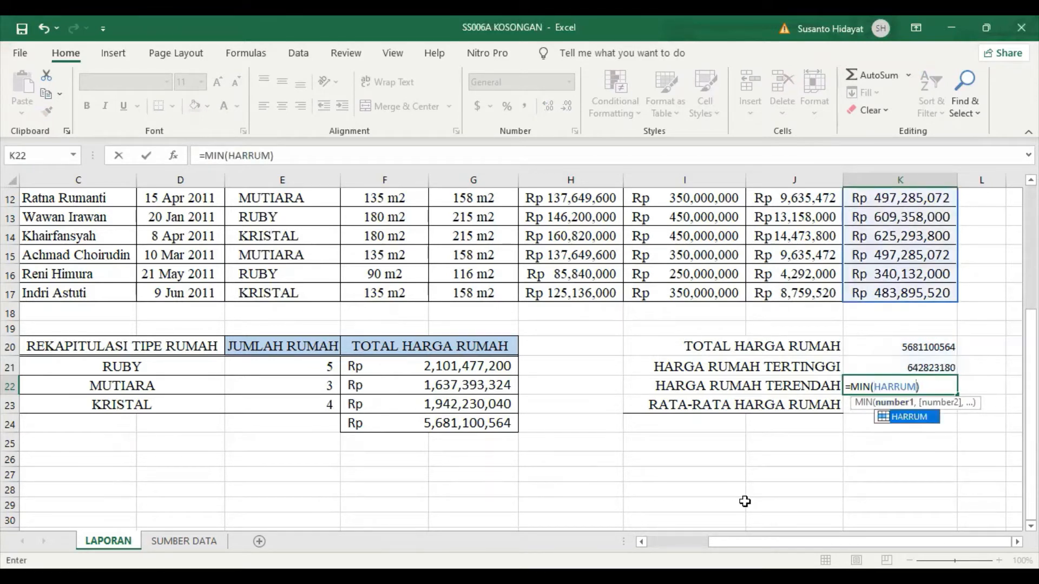
{"action": "key", "text": "Return"}
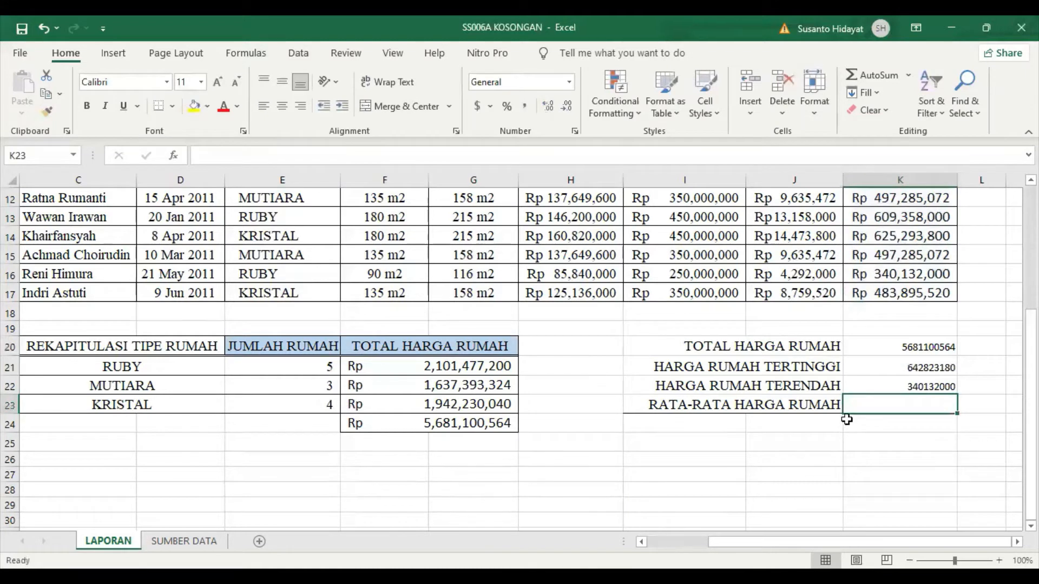
Step: Calculate the average house price, RATA-RATA HARGA RUMAH, in K23 with =AVERAGE(HARRUM)
{"action": "left_click", "coordinate": [911, 76]}
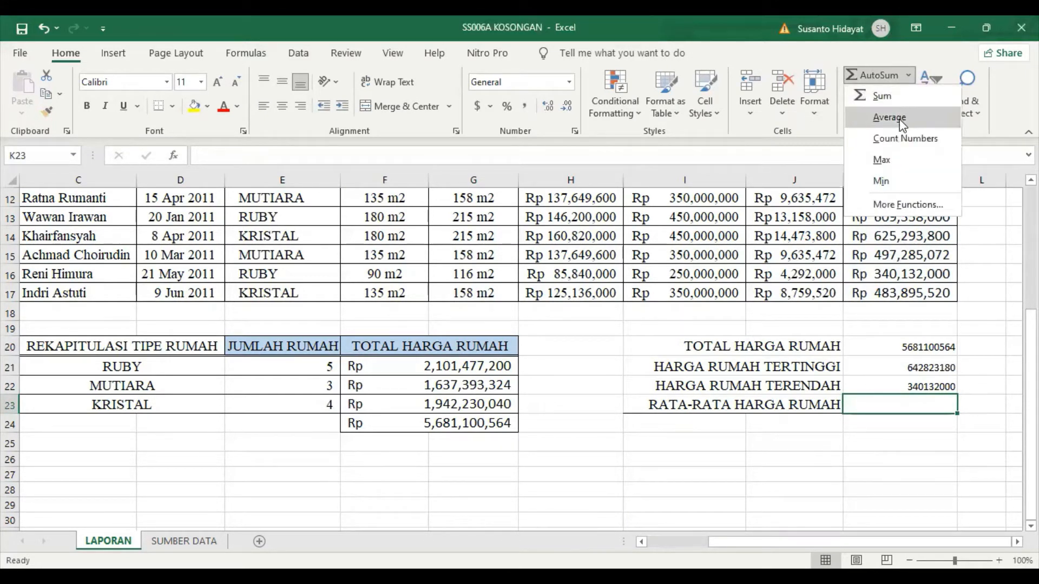
{"action": "left_click", "coordinate": [889, 118]}
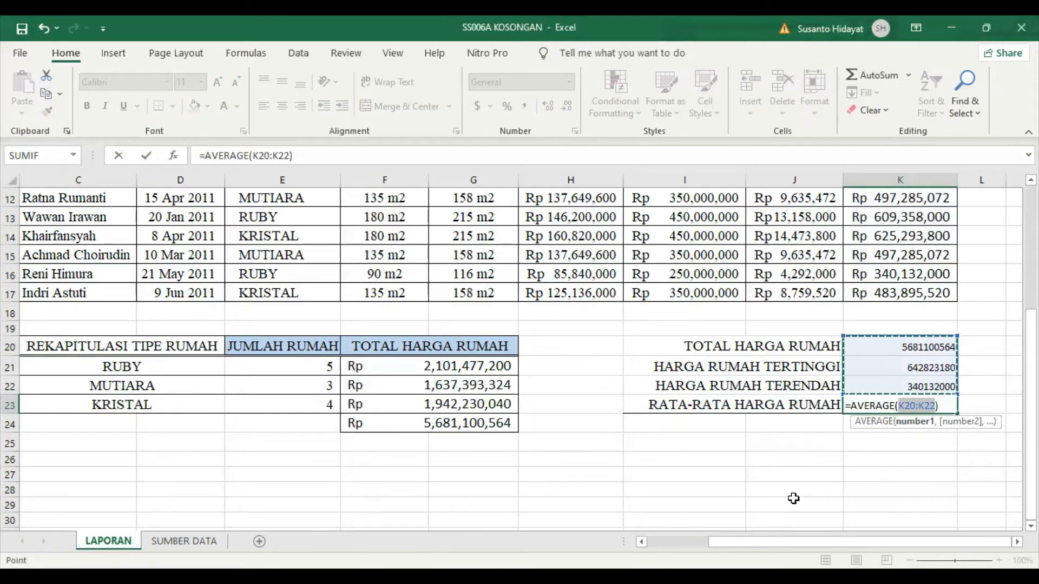
{"action": "type", "text": "HARRUM"}
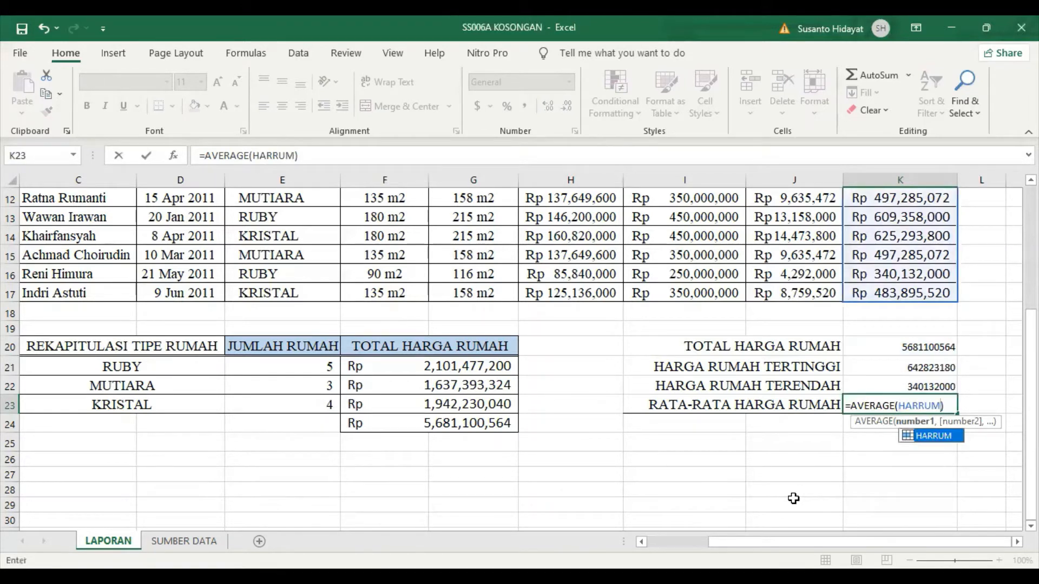
{"action": "key", "text": "Return"}
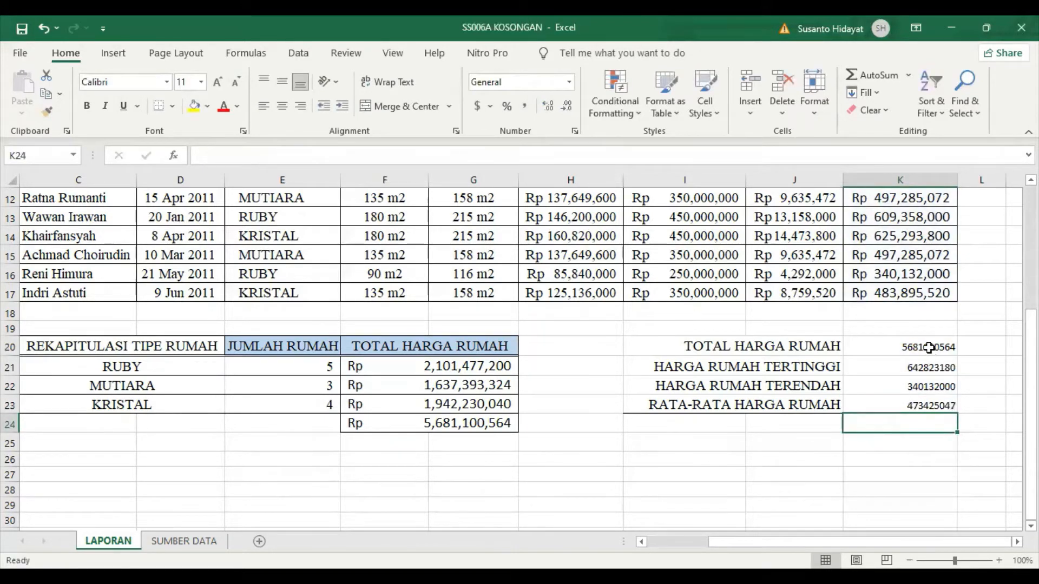
Step: Copy the accounting format of K13 to the summary results K20:K23, and autofit the width of column K
{"action": "left_click", "coordinate": [894, 252]}
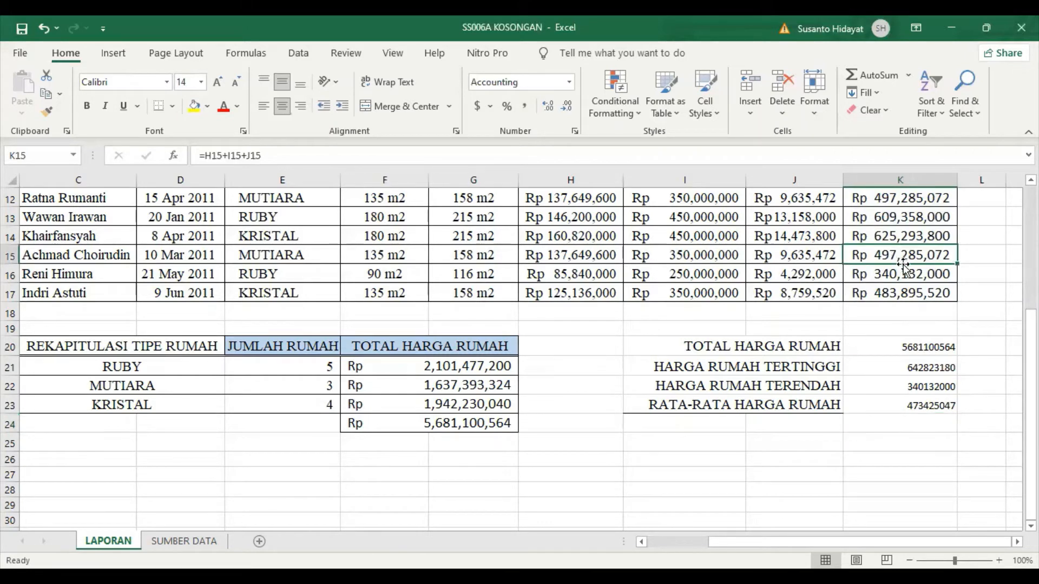
{"action": "left_click", "coordinate": [905, 213]}
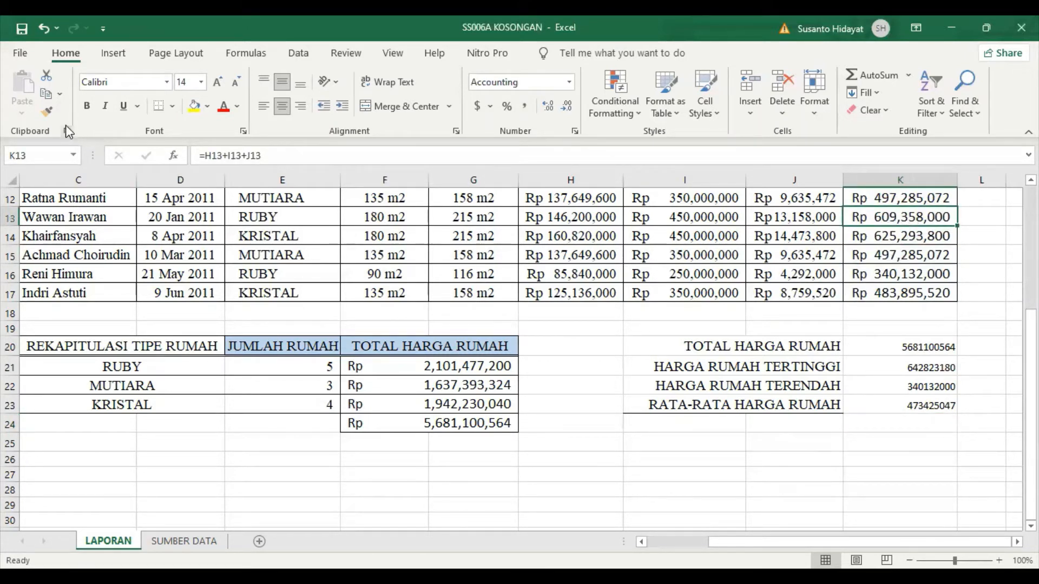
{"action": "left_click", "coordinate": [47, 114]}
{"action": "left_click_drag", "start_coordinate": [906, 345], "coordinate": [911, 405]}
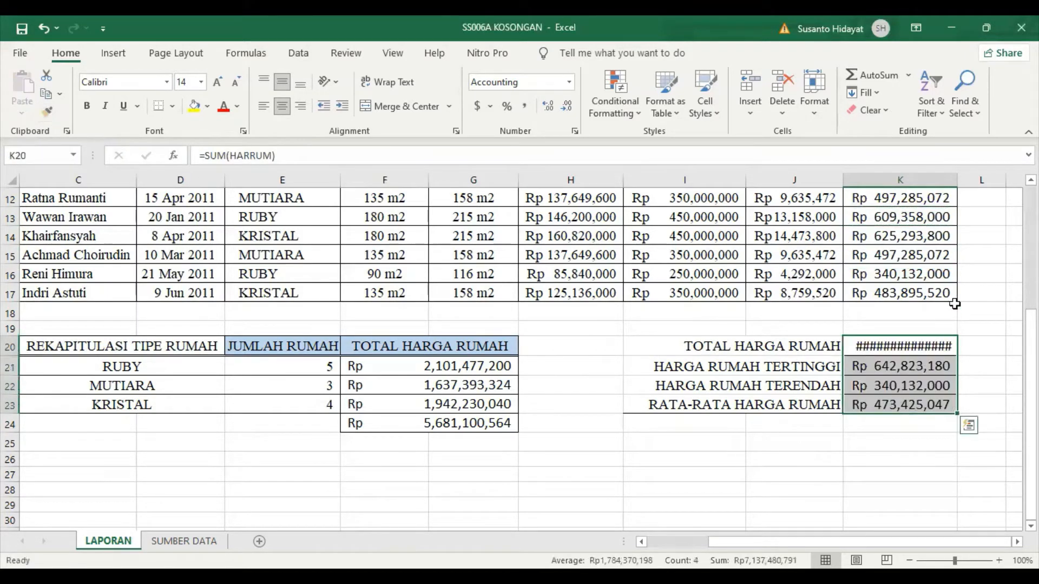
{"action": "double_click", "coordinate": [957, 180]}
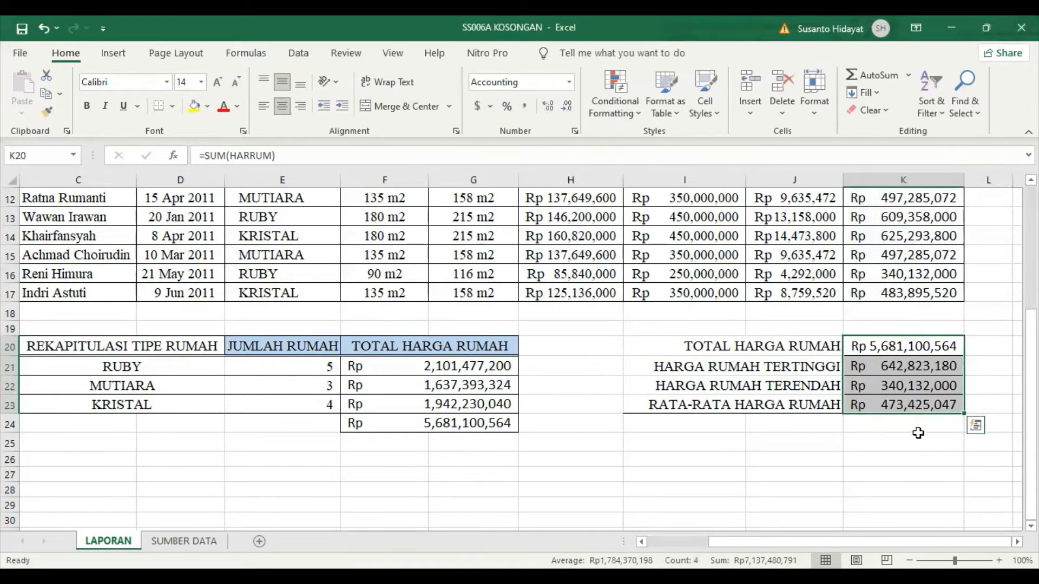
Step: Apply all borders to the price summary block I20:K23
{"action": "left_click", "coordinate": [918, 427]}
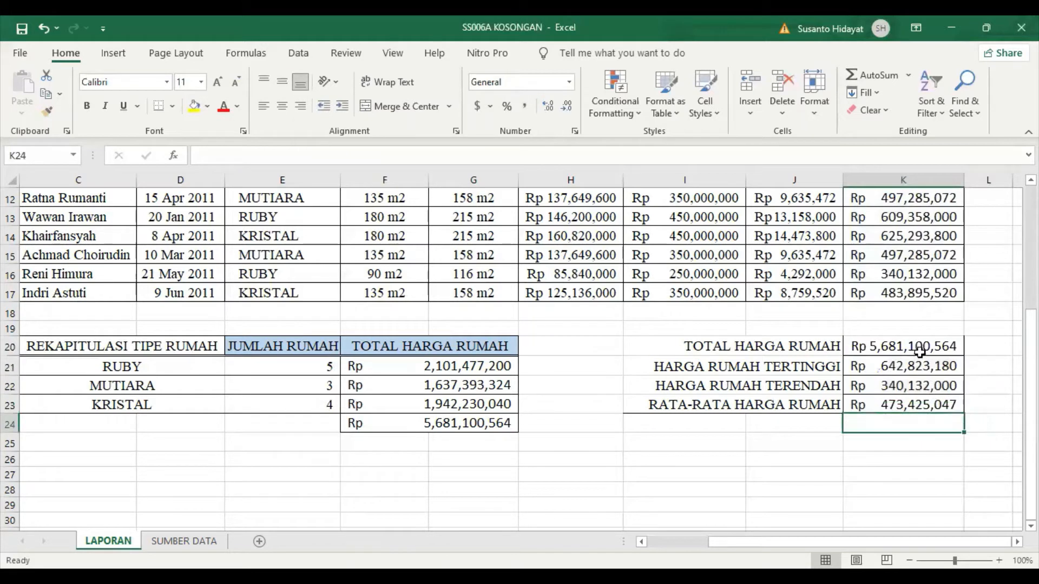
{"action": "left_click", "coordinate": [718, 345]}
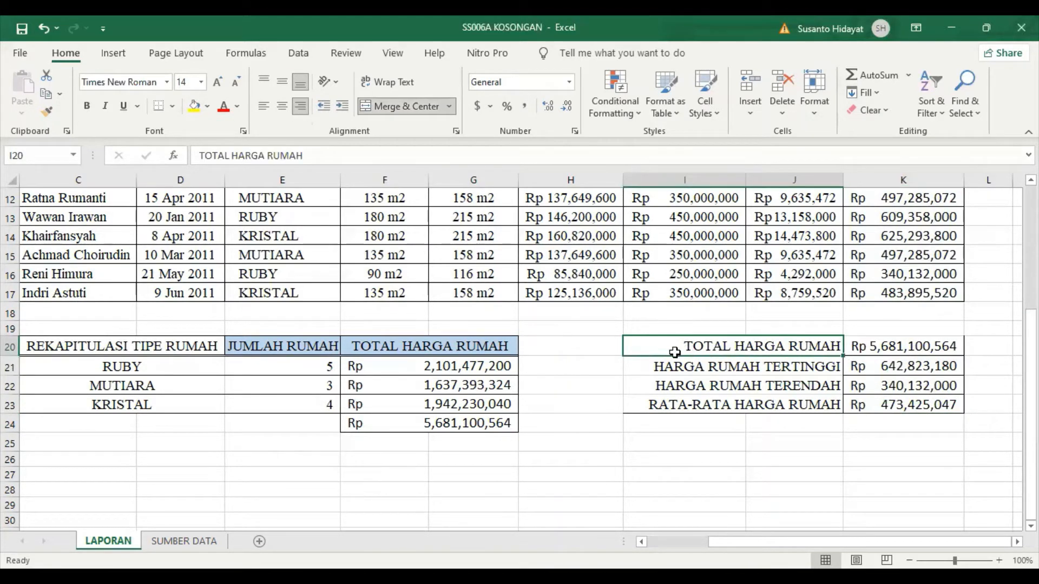
{"action": "left_click_drag", "start_coordinate": [674, 349], "coordinate": [922, 405]}
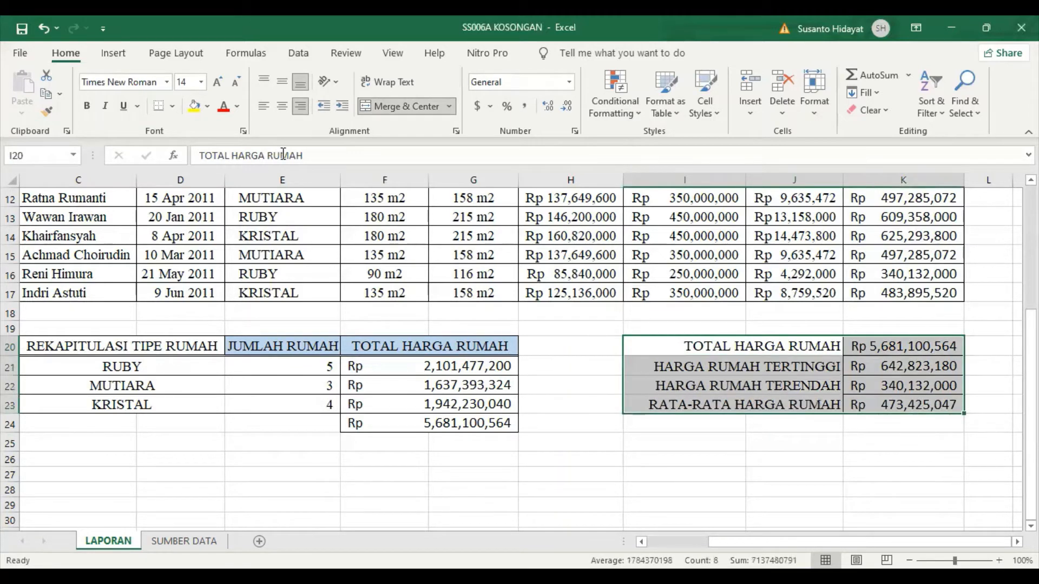
{"action": "left_click", "coordinate": [173, 107]}
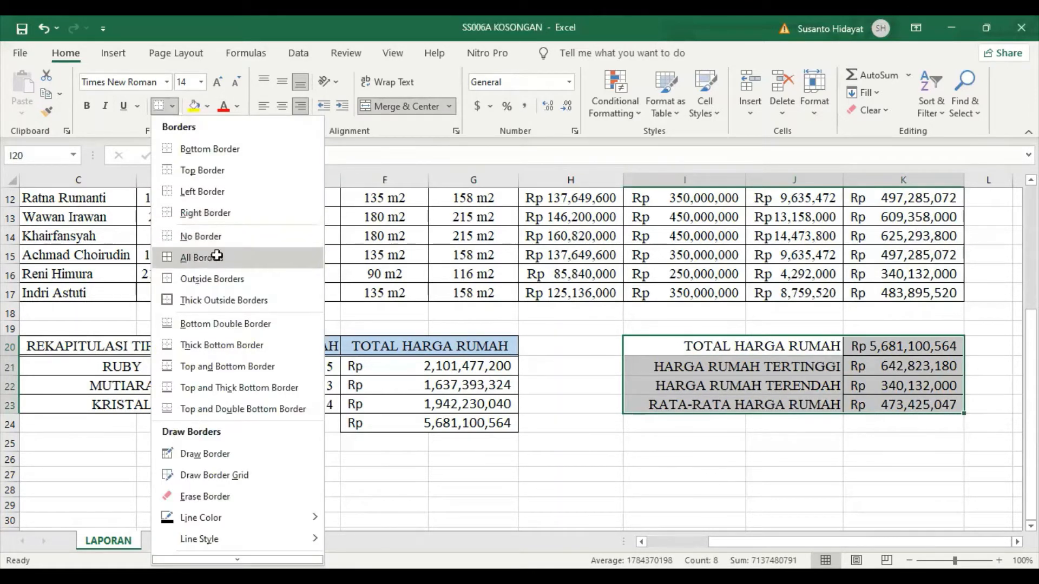
{"action": "left_click", "coordinate": [821, 437]}
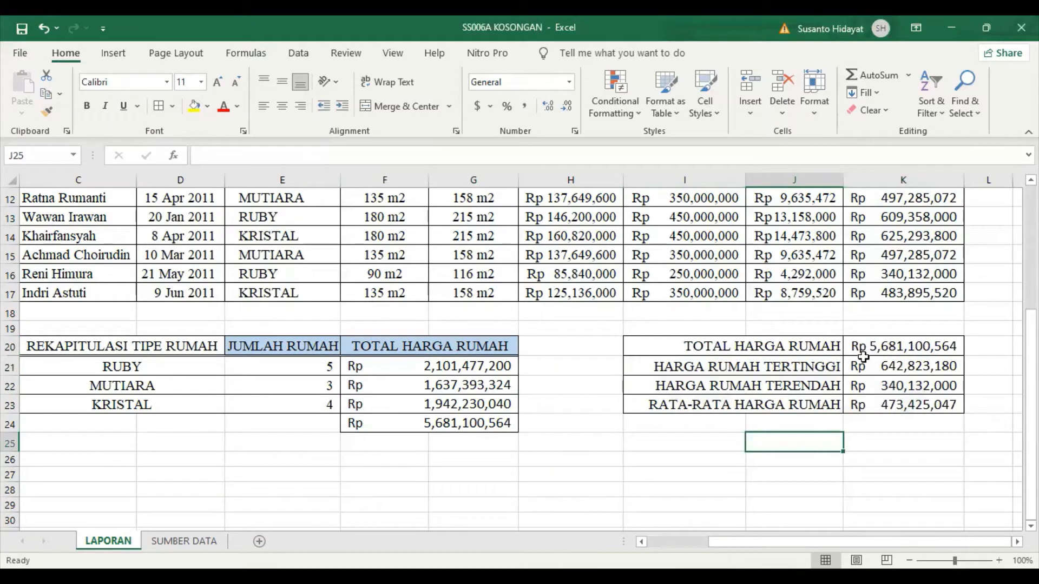
Step: Compare the total house price in K20 with the recap total in F24, and check the highest price against the HARGA RUMAH column
{"action": "left_click", "coordinate": [898, 349]}
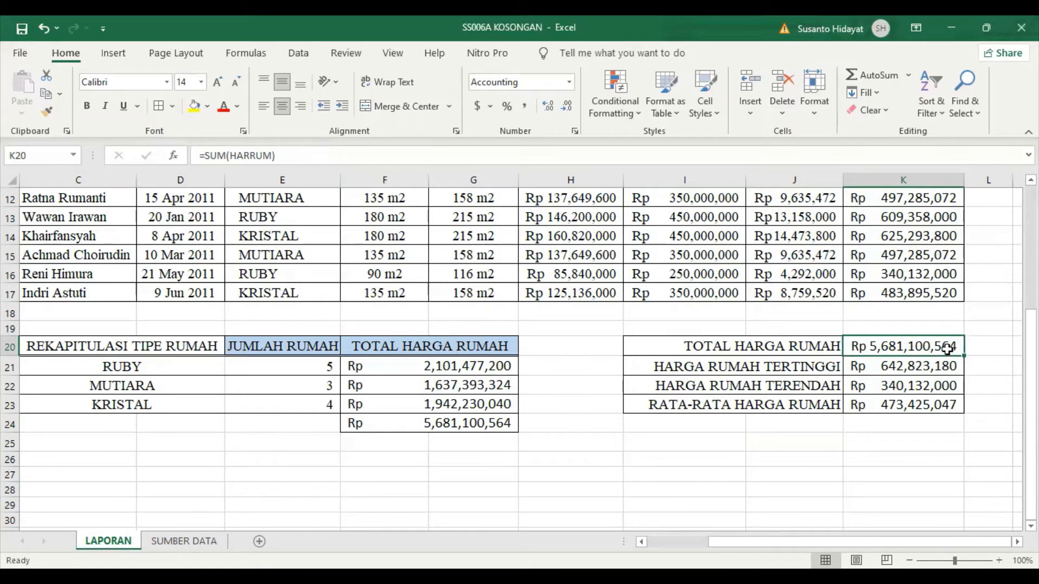
{"action": "left_click", "coordinate": [479, 421]}
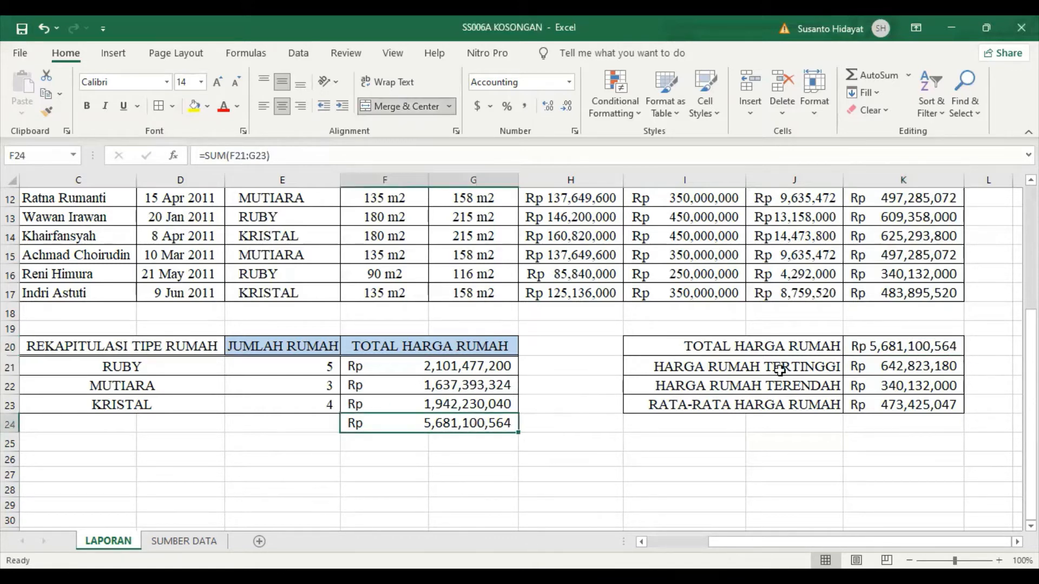
{"action": "left_click", "coordinate": [912, 346]}
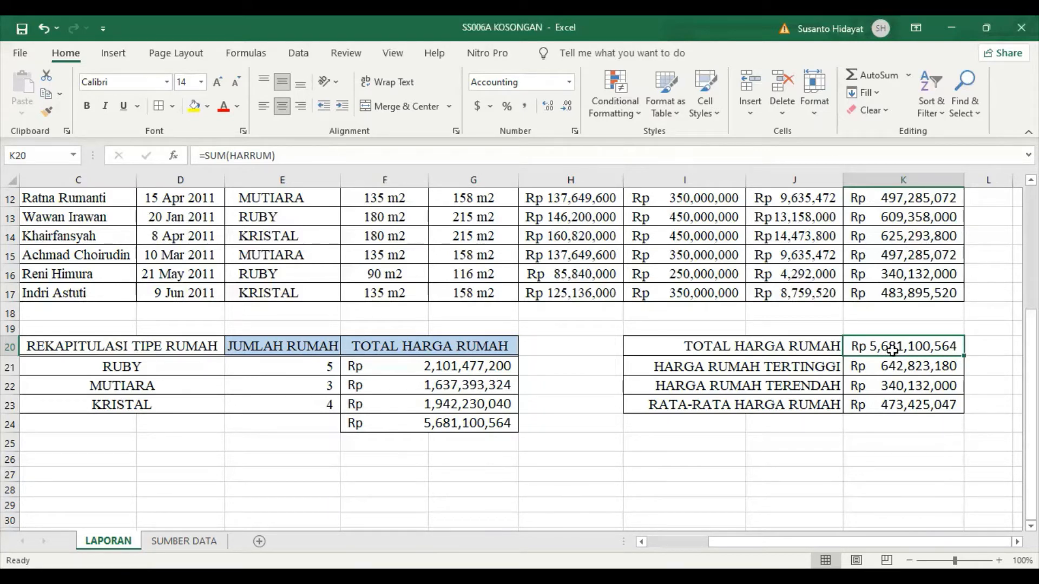
{"action": "left_click", "coordinate": [479, 424]}
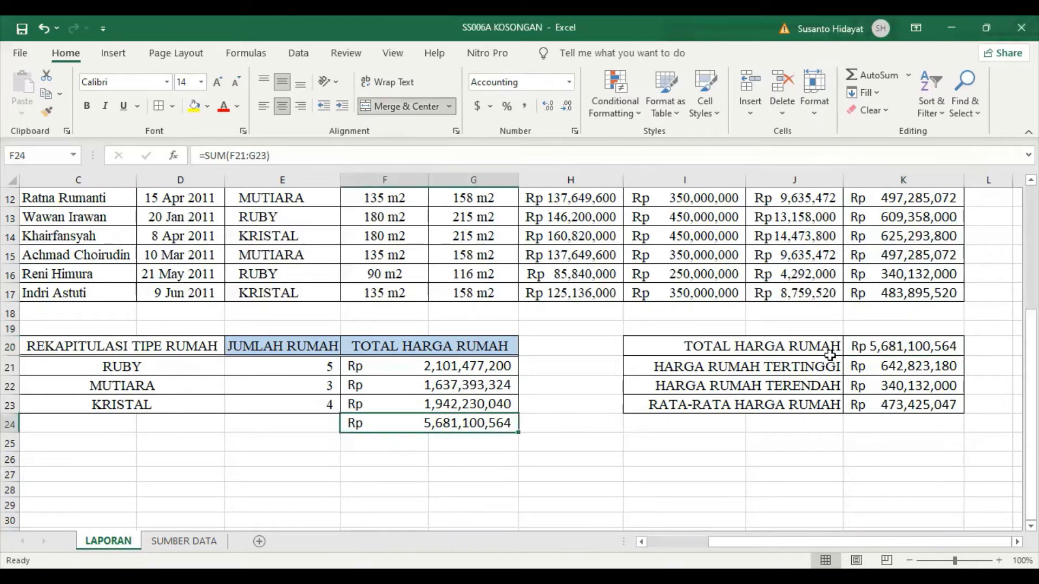
{"action": "left_click", "coordinate": [887, 348]}
{"action": "left_click", "coordinate": [484, 422]}
{"action": "left_click", "coordinate": [940, 370]}
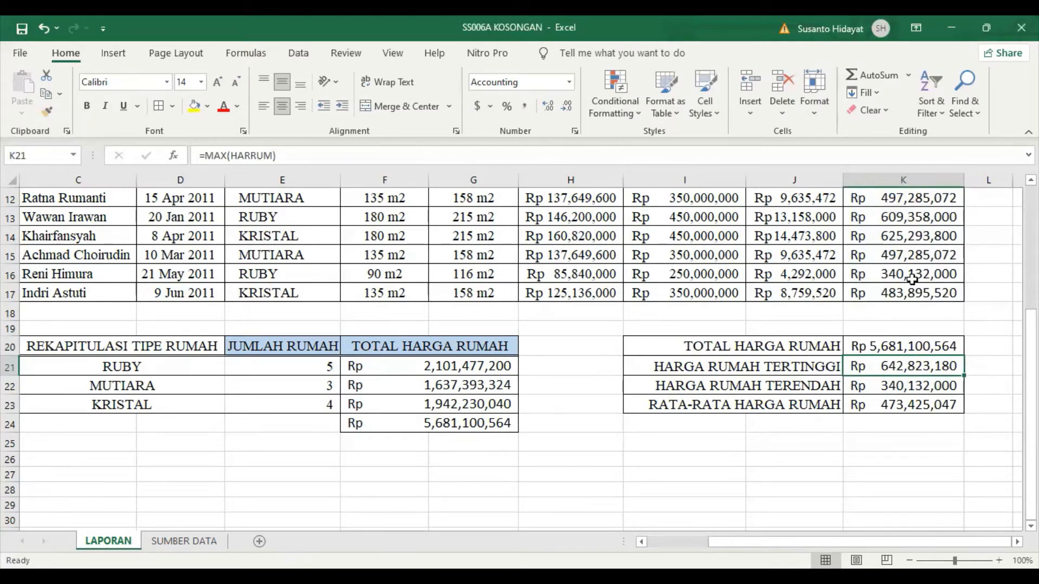
{"action": "scroll", "coordinate": [916, 271], "scroll_direction": "up", "scroll_amount": 4}
{"action": "scroll", "coordinate": [914, 268], "scroll_direction": "down", "scroll_amount": 3}
{"action": "scroll", "coordinate": [913, 266], "scroll_direction": "up", "scroll_amount": 1}
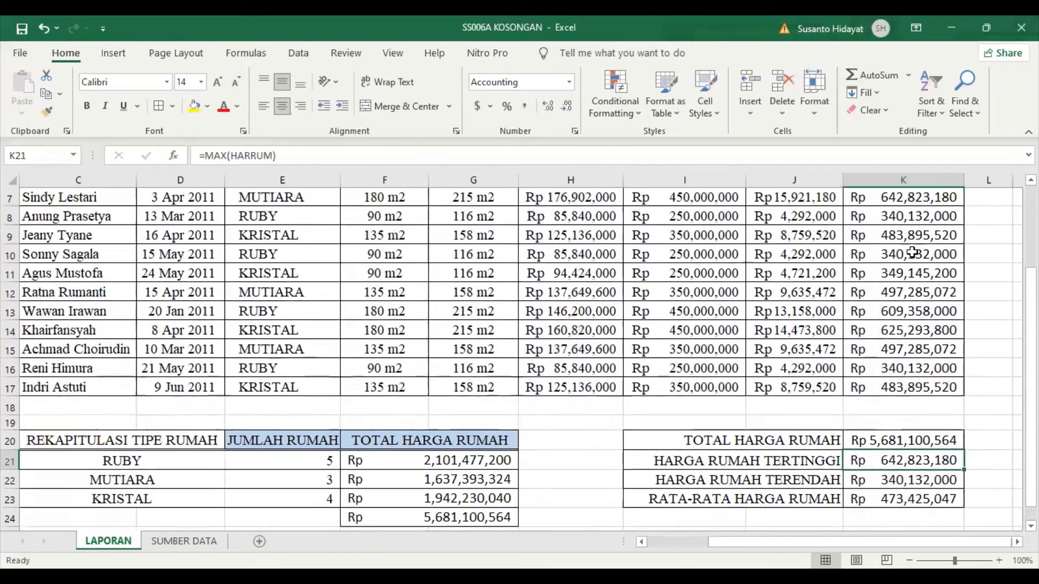
{"action": "scroll", "coordinate": [913, 263], "scroll_direction": "down", "scroll_amount": 1}
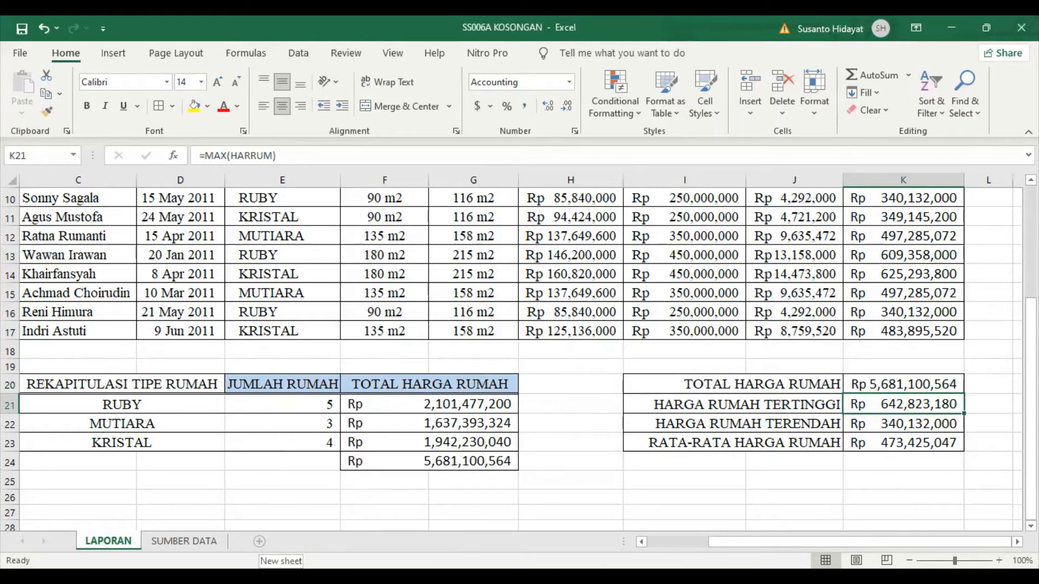
Step: Add a new worksheet and rename it SORT
{"action": "left_click", "coordinate": [259, 541]}
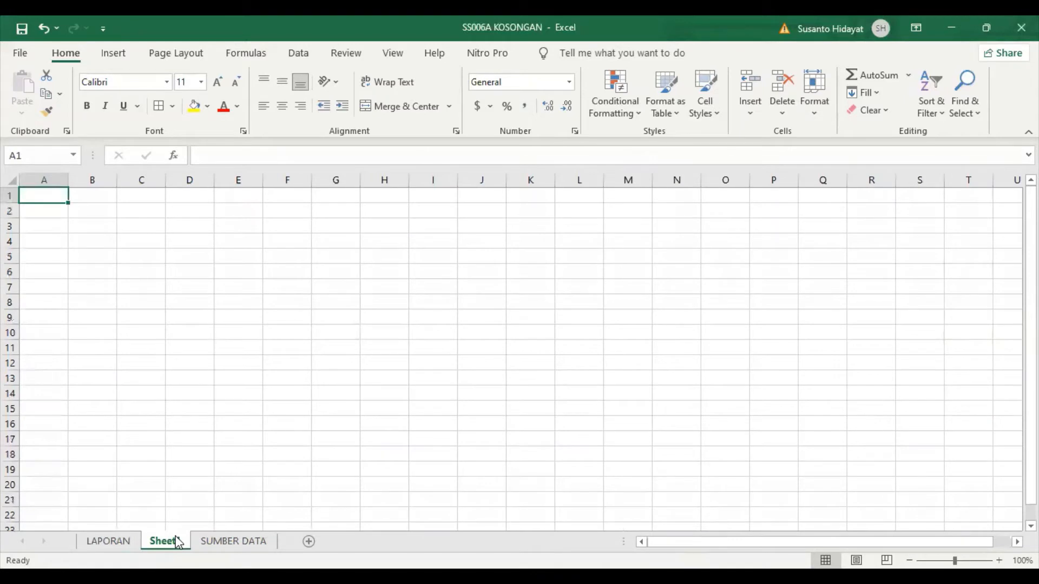
{"action": "right_click", "coordinate": [179, 538]}
{"action": "left_click", "coordinate": [243, 370]}
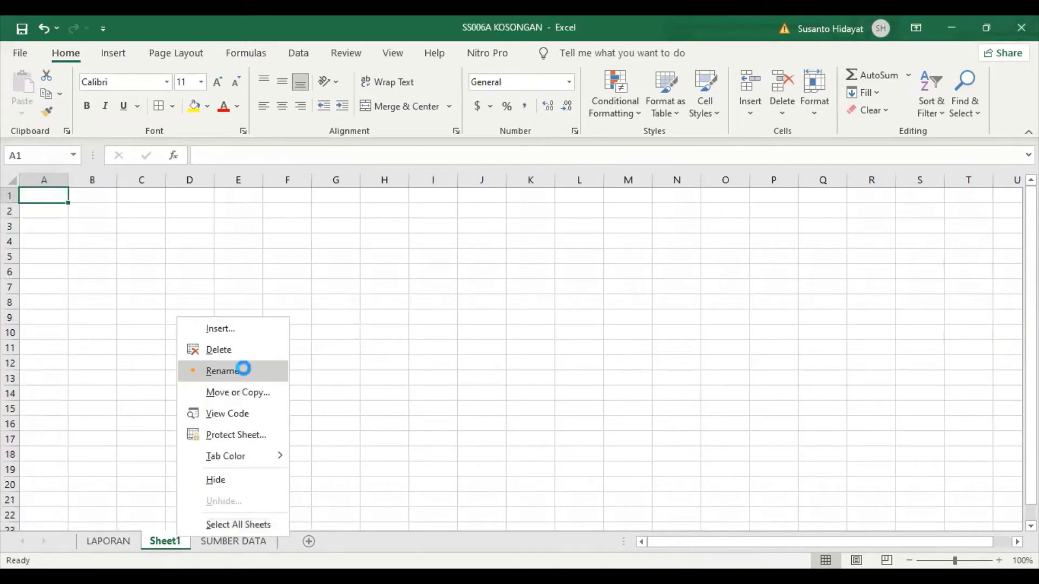
{"action": "type", "text": "SORT"}
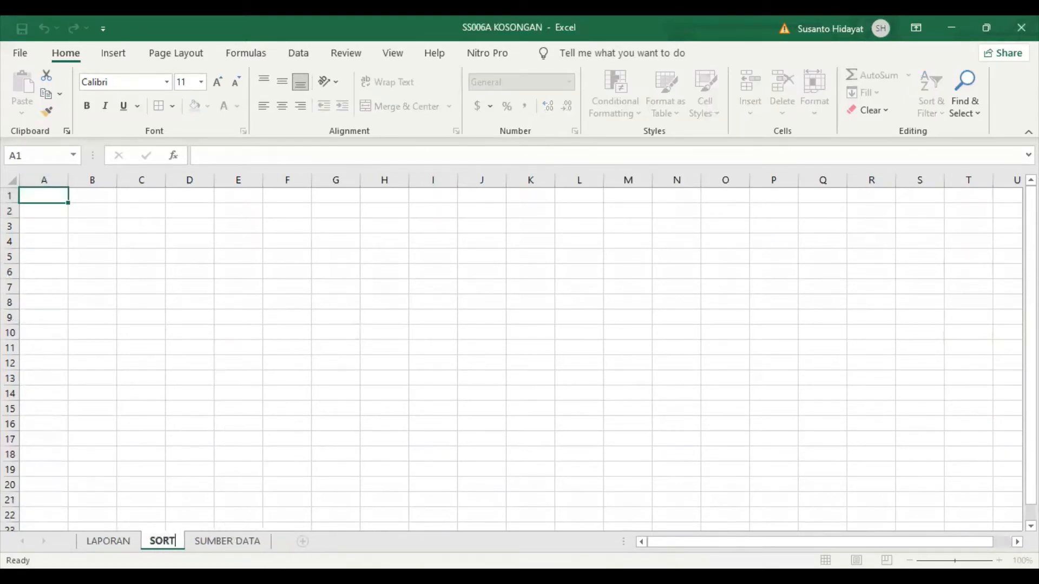
{"action": "key", "text": "Return"}
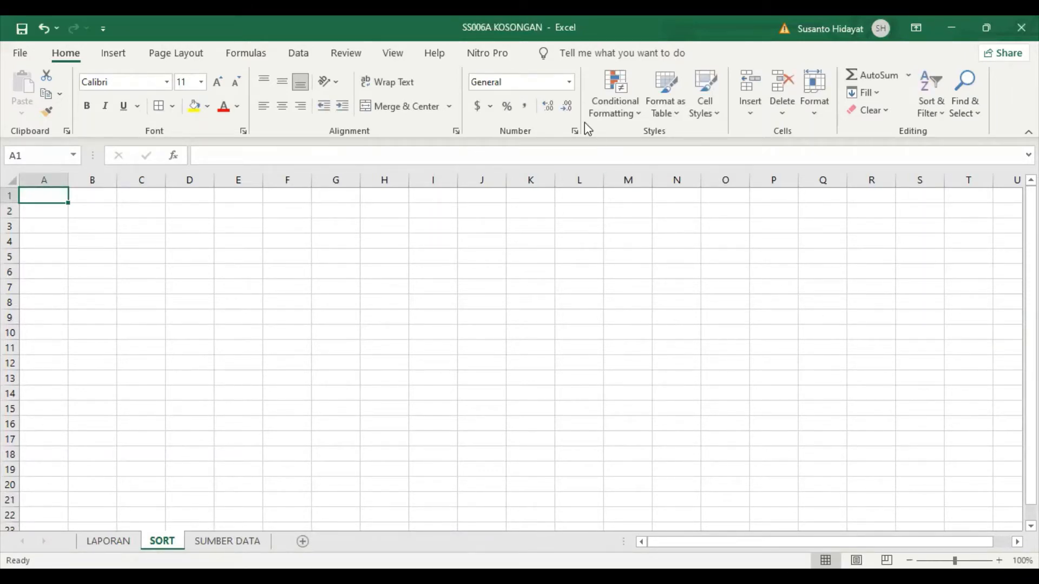
Step: Set the zoom of the SORT sheet to a custom 130%
{"action": "left_click", "coordinate": [393, 53]}
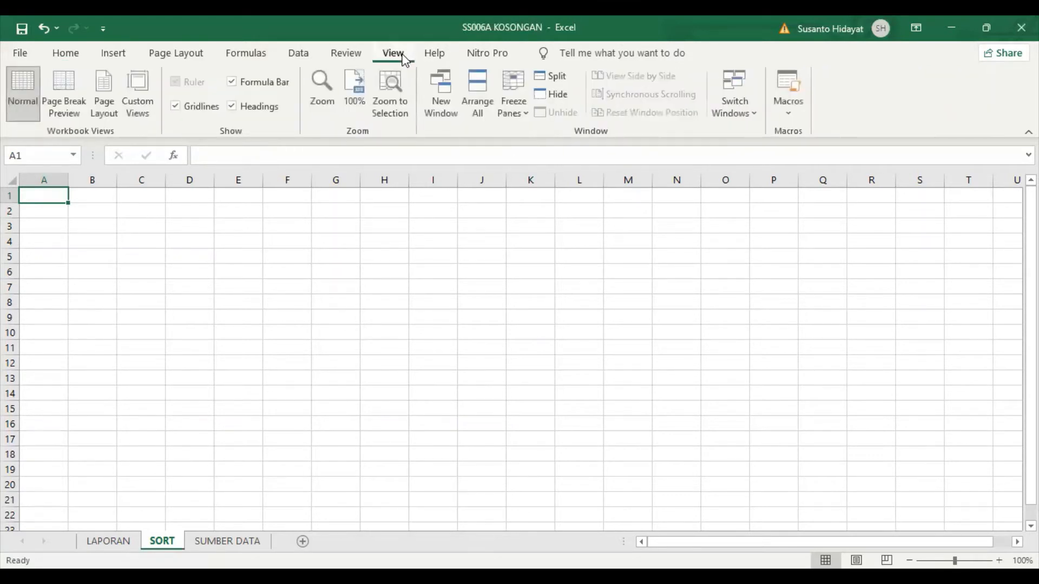
{"action": "left_click", "coordinate": [328, 93]}
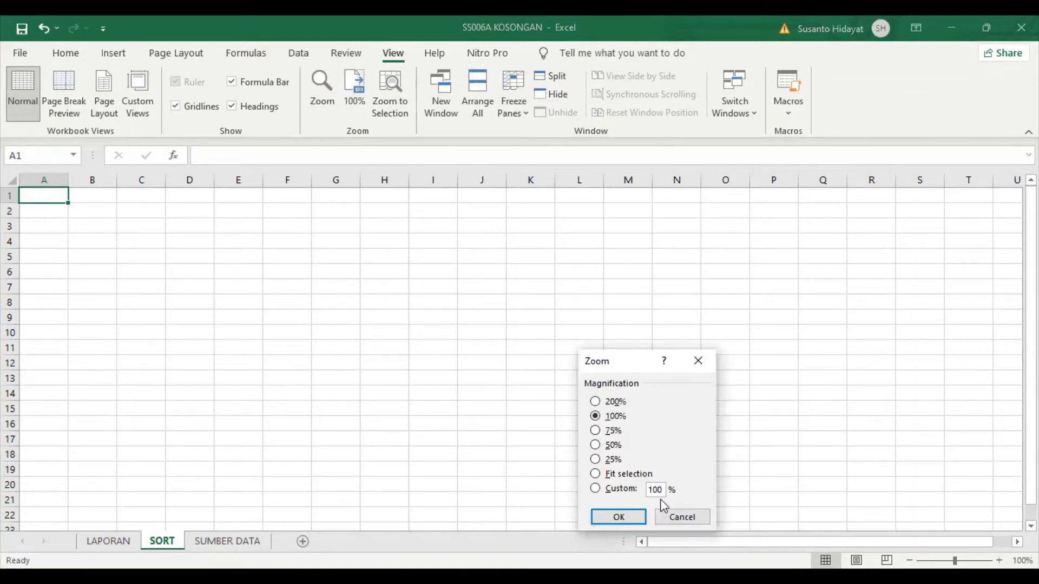
{"action": "key", "text": "BackSpace"}
{"action": "type", "text": "3"}
{"action": "left_click", "coordinate": [618, 516]}
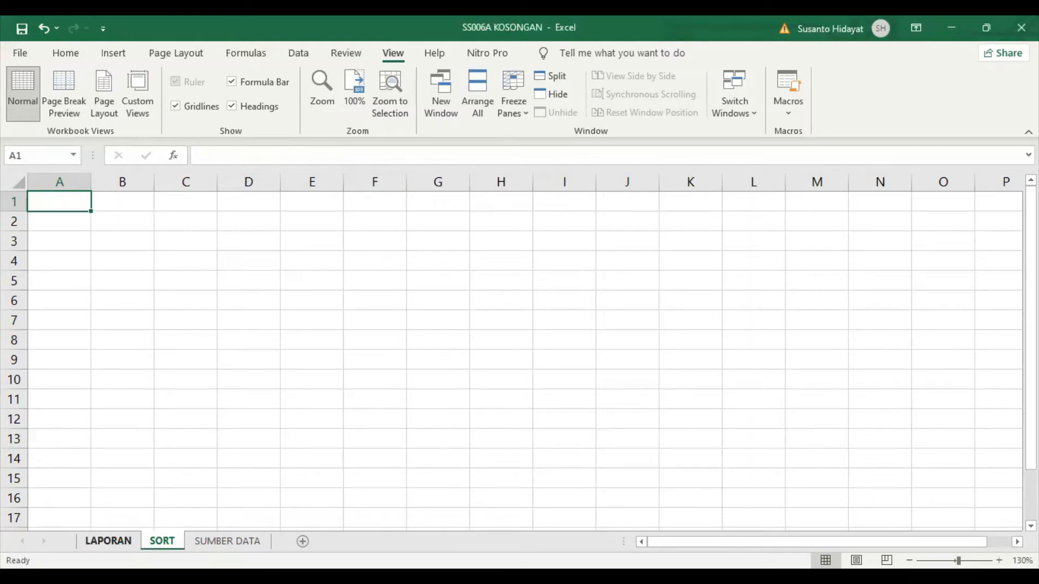
Step: Copy the entire LAPORAN sheet and paste it over the whole SORT sheet
{"action": "left_click", "coordinate": [109, 541]}
{"action": "scroll", "coordinate": [112, 403], "scroll_direction": "up", "scroll_amount": 3}
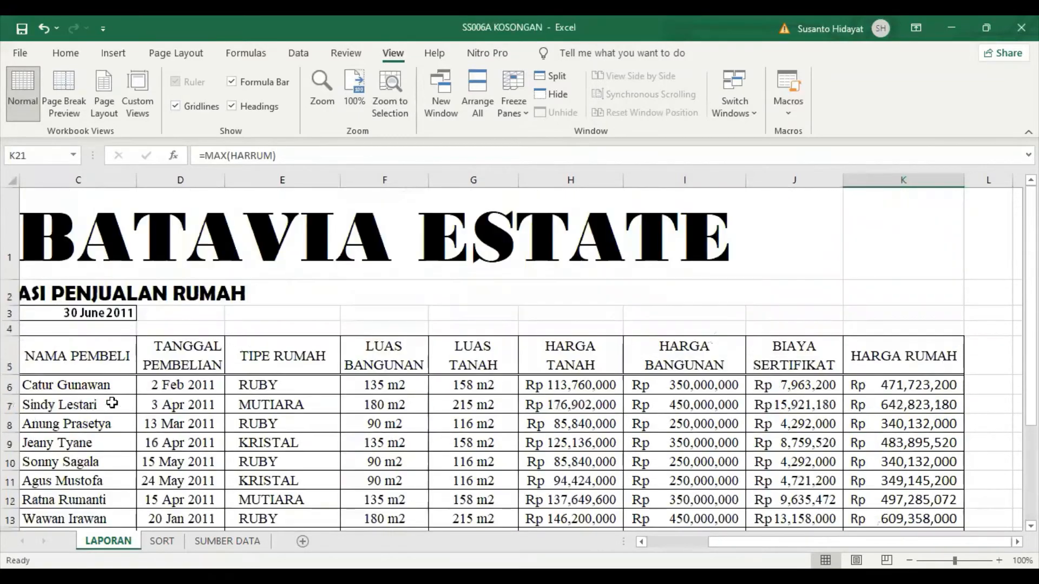
{"action": "left_click", "coordinate": [9, 178]}
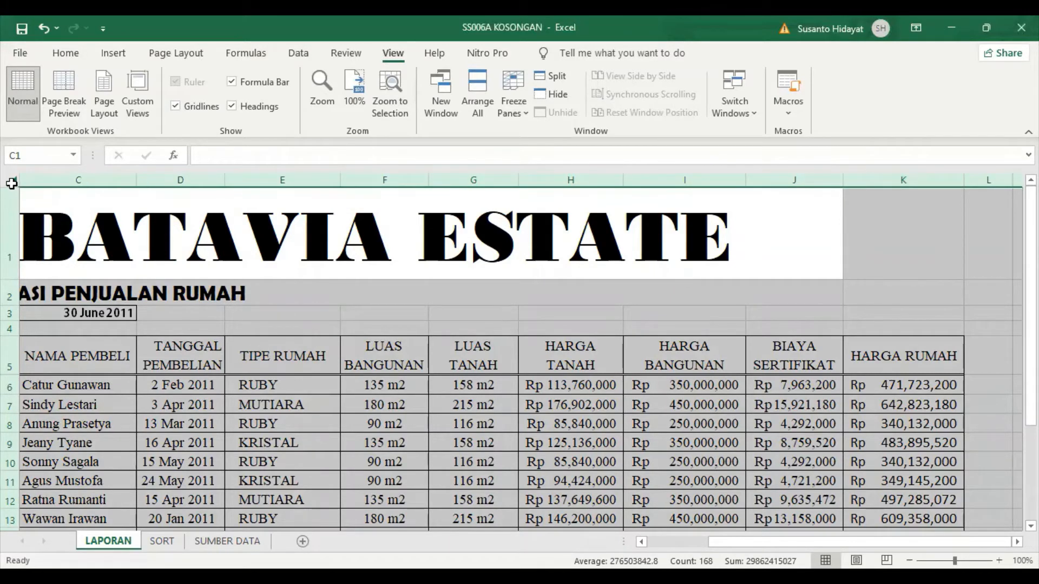
{"action": "left_click", "coordinate": [64, 54]}
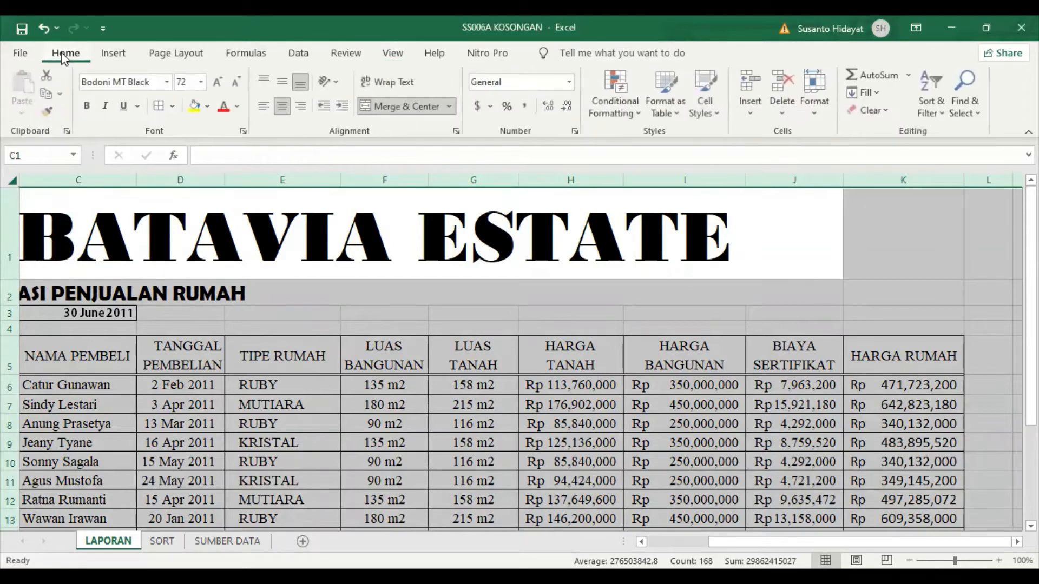
{"action": "left_click", "coordinate": [47, 95]}
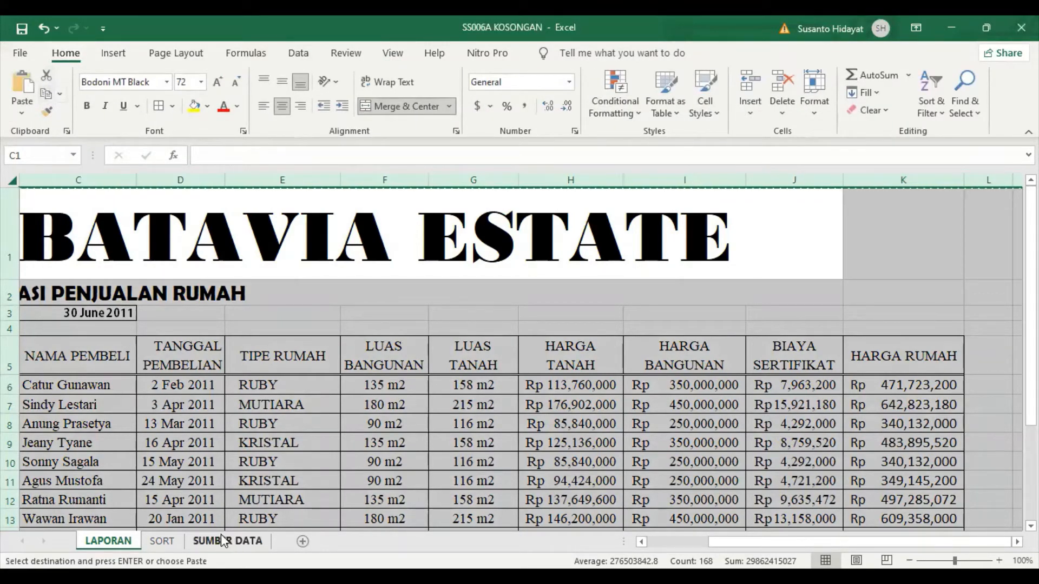
{"action": "left_click", "coordinate": [163, 541]}
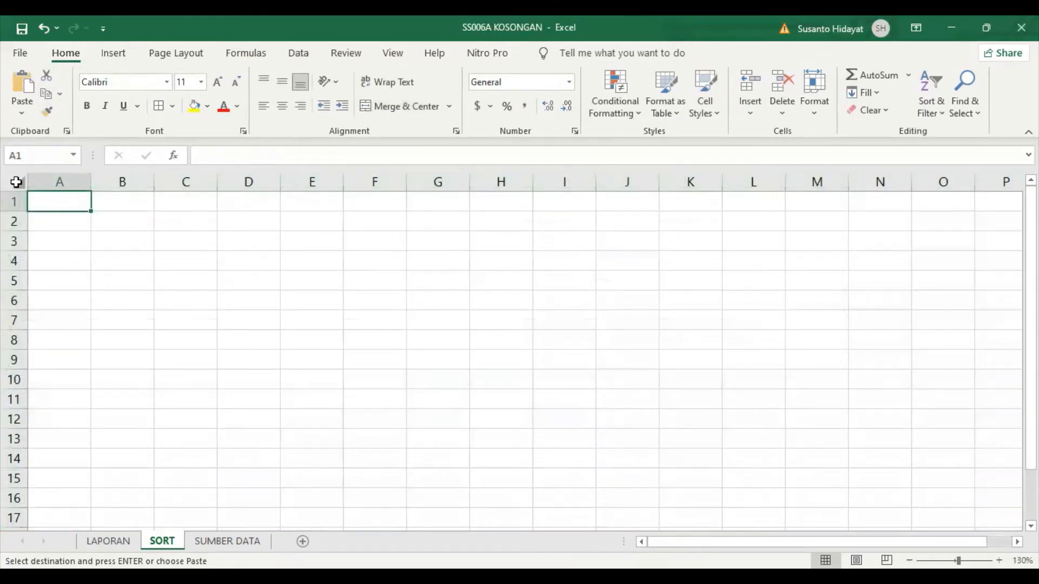
{"action": "left_click", "coordinate": [17, 182]}
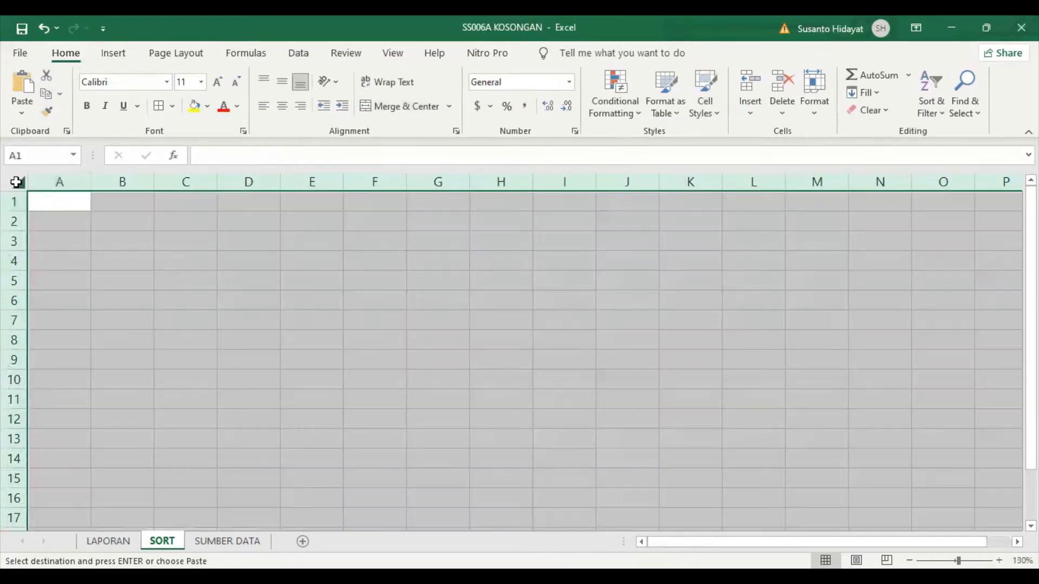
{"action": "left_click", "coordinate": [20, 84]}
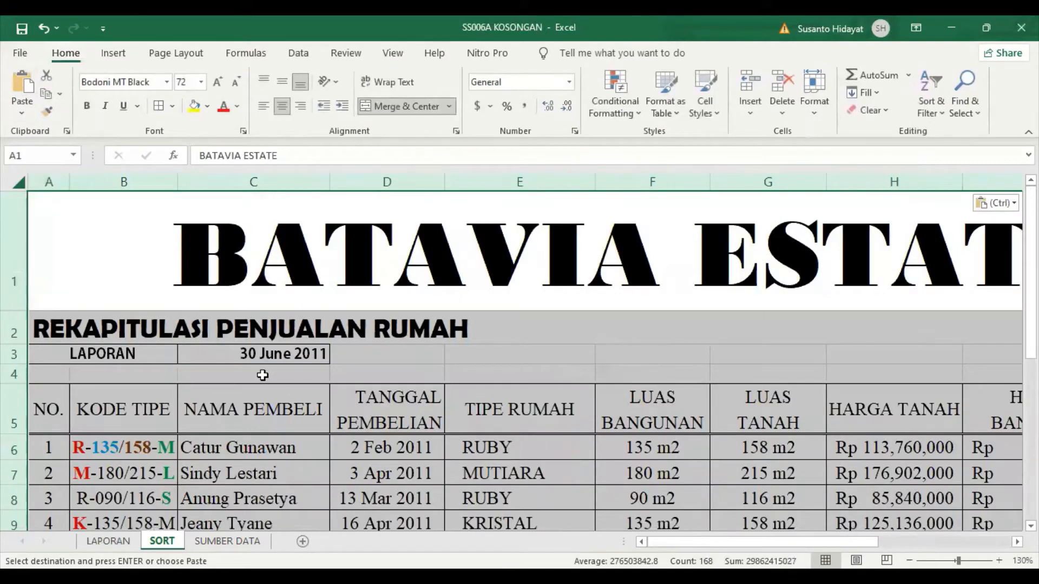
Step: Review the copied report on the SORT sheet, examining the price columns and the HARGA RUMAH values and formulas
{"action": "scroll", "coordinate": [265, 375], "scroll_direction": "down", "scroll_amount": 4}
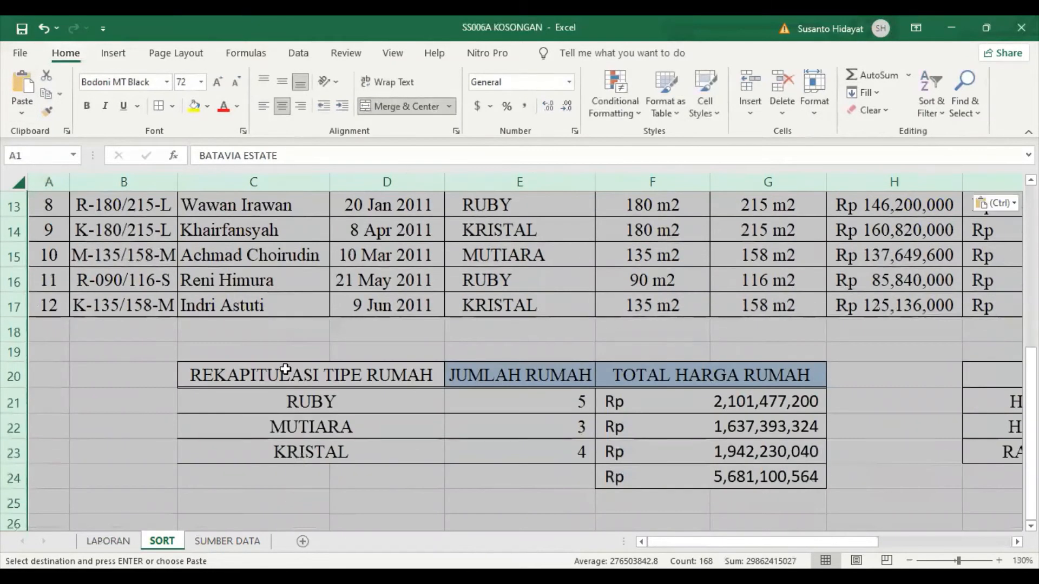
{"action": "scroll", "coordinate": [500, 361], "scroll_direction": "up", "scroll_amount": 1}
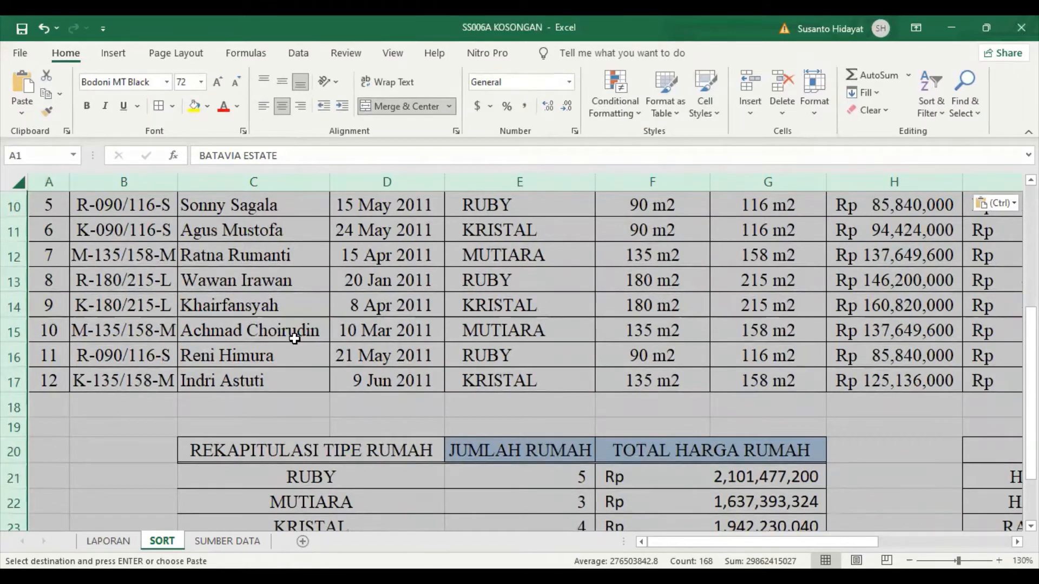
{"action": "scroll", "coordinate": [560, 293], "scroll_direction": "up", "scroll_amount": 3}
{"action": "scroll", "coordinate": [603, 375], "scroll_direction": "down", "scroll_amount": 1}
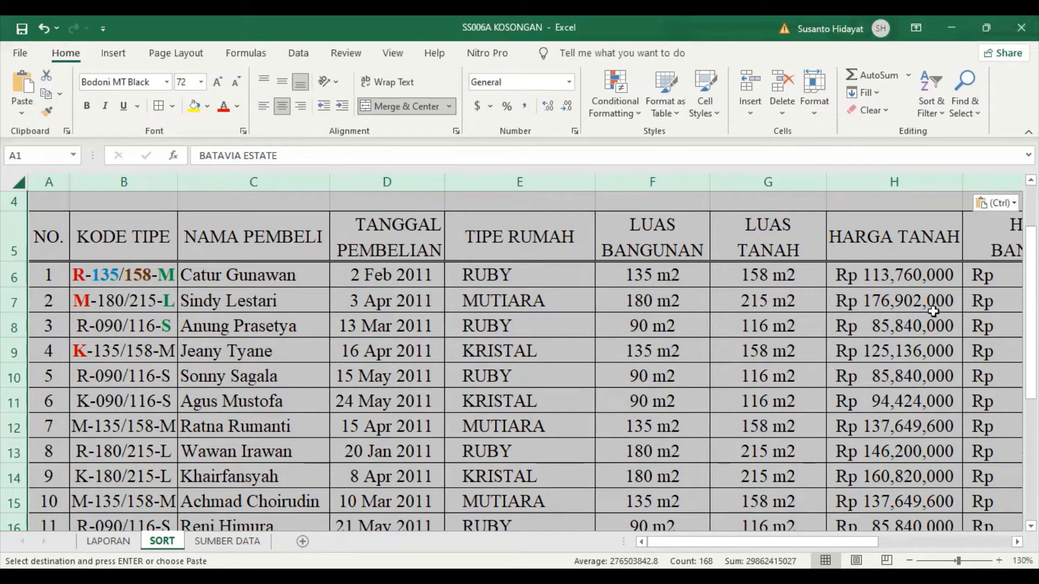
{"action": "left_click", "coordinate": [870, 304]}
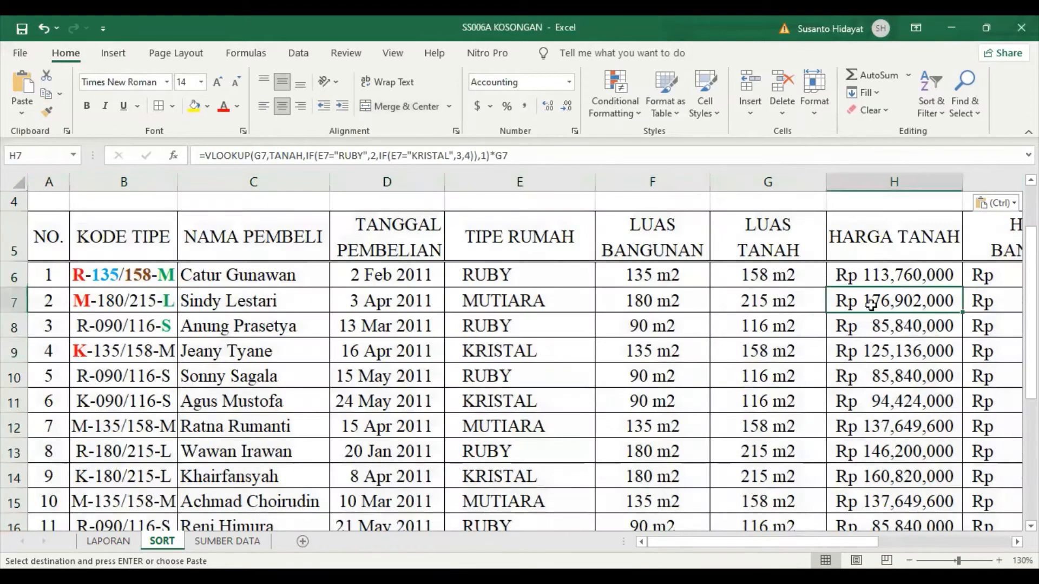
{"action": "key", "text": "Right"}
{"action": "scroll", "coordinate": [870, 304], "scroll_direction": "right", "scroll_amount": 4}
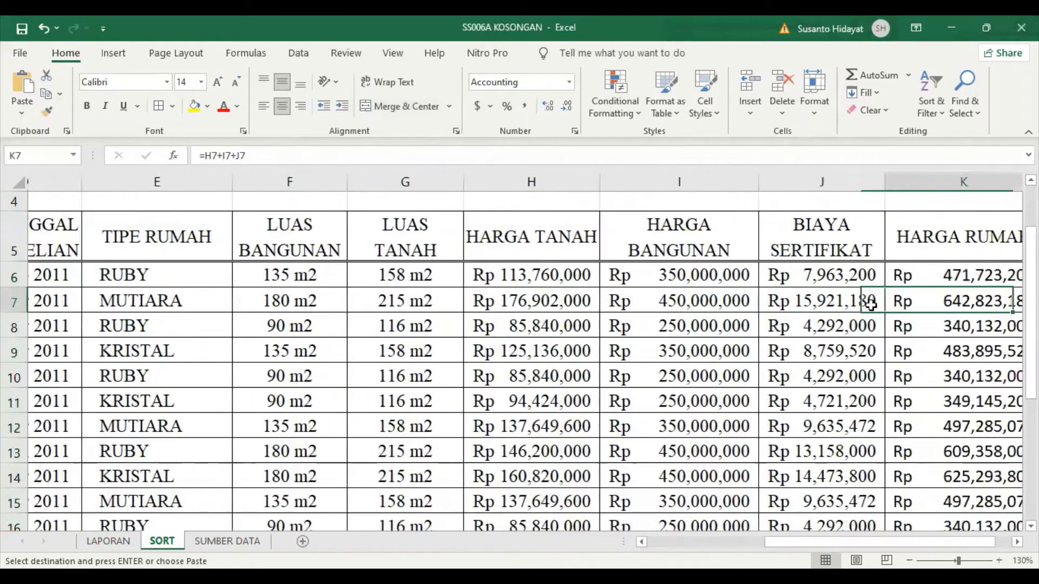
{"action": "left_click", "coordinate": [869, 302]}
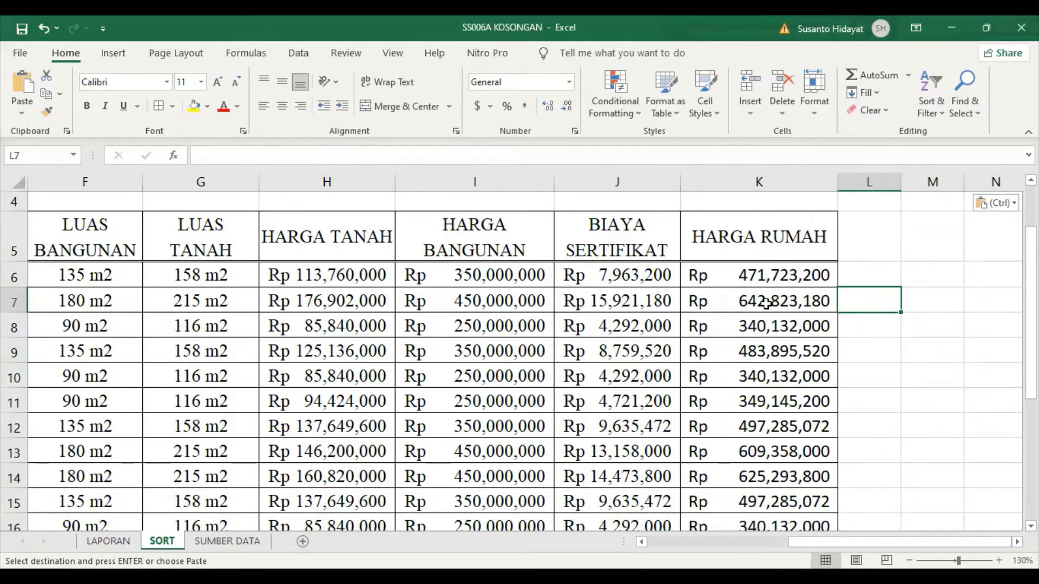
{"action": "left_click", "coordinate": [770, 381]}
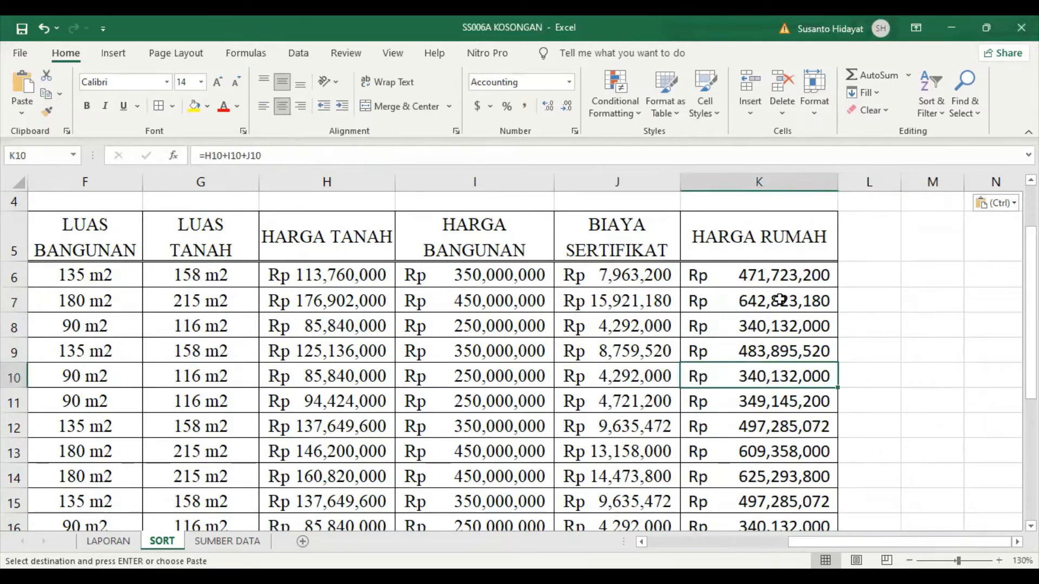
{"action": "left_click", "coordinate": [755, 323]}
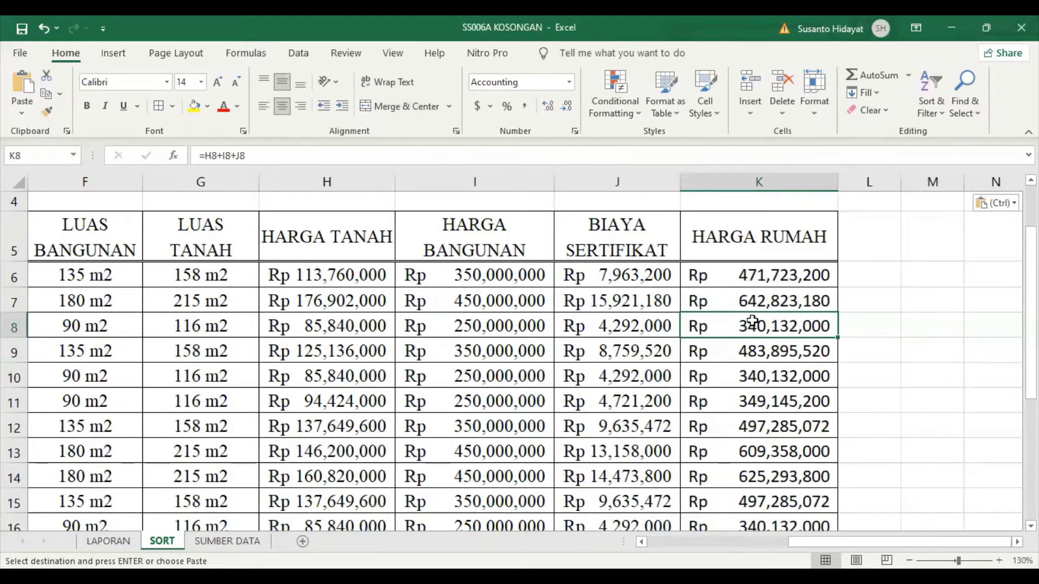
{"action": "left_click", "coordinate": [759, 424]}
{"action": "left_click", "coordinate": [761, 353]}
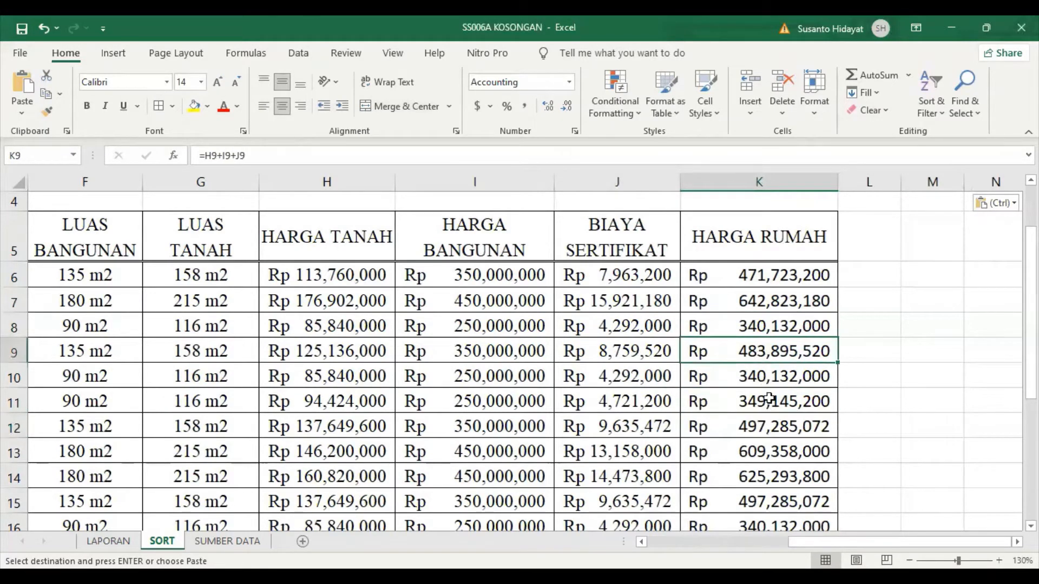
Step: Sort the sales table on the SORT sheet by HARGA RUMAH from smallest to largest
{"action": "left_click", "coordinate": [770, 403]}
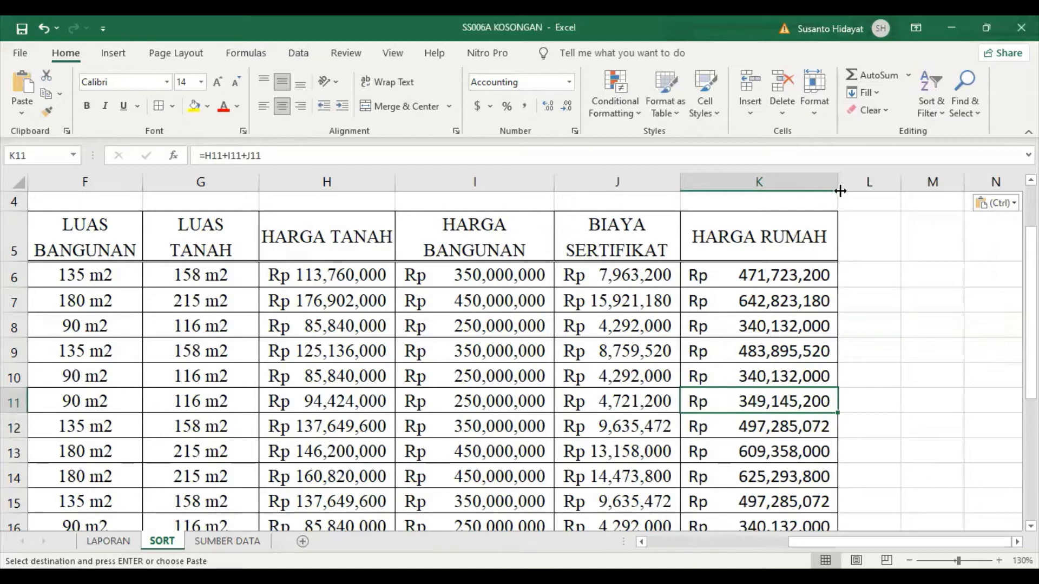
{"action": "left_click", "coordinate": [937, 97]}
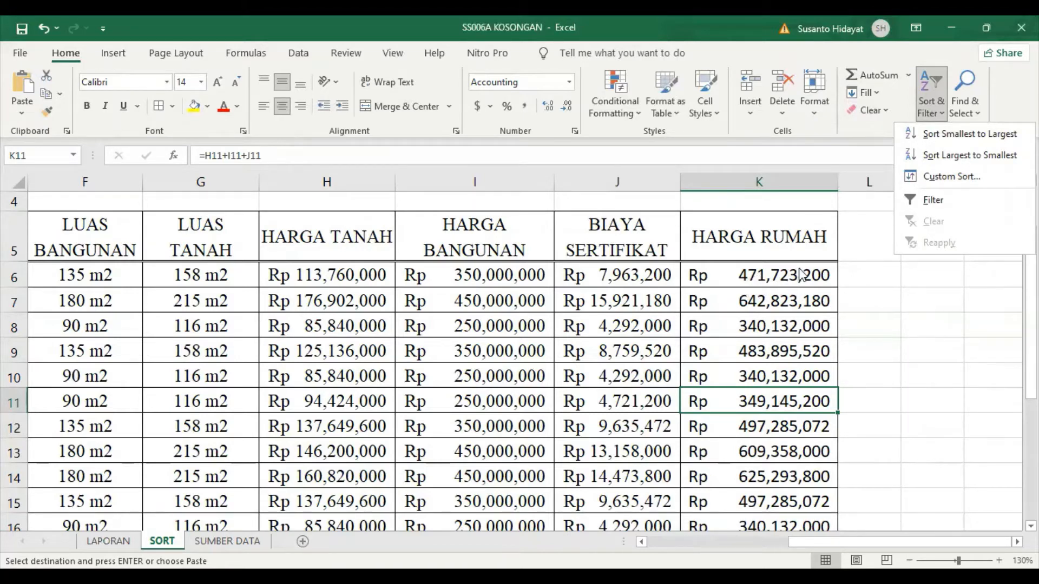
{"action": "left_click", "coordinate": [937, 135]}
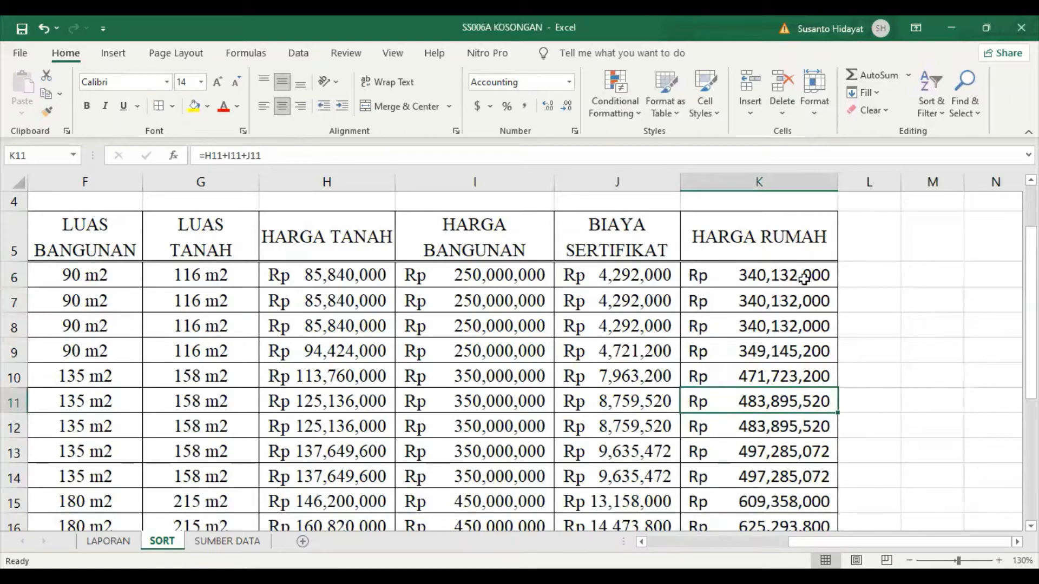
{"action": "scroll", "coordinate": [797, 292], "scroll_direction": "down", "scroll_amount": 3}
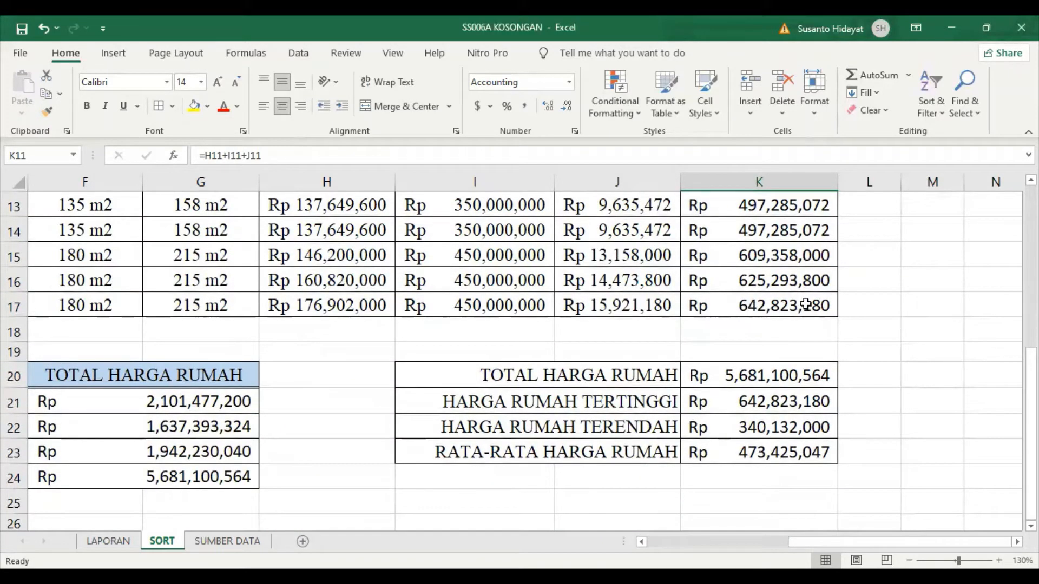
Step: Highlight the HARGA RUMAH TERTINGGI summary row and the matching price in K17 in yellow, and undo both fills
{"action": "left_click", "coordinate": [739, 301]}
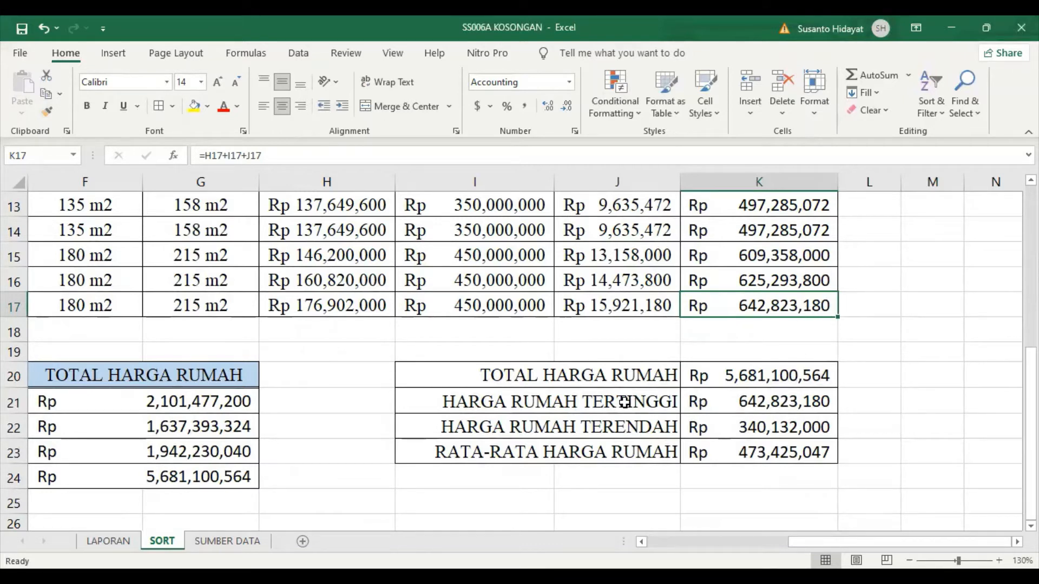
{"action": "left_click_drag", "start_coordinate": [599, 399], "coordinate": [758, 394]}
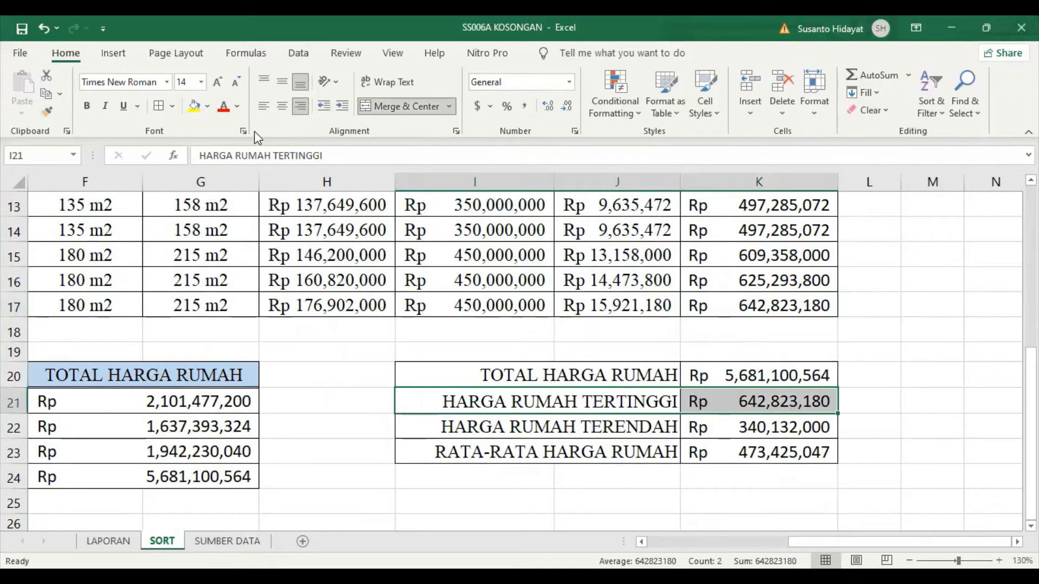
{"action": "left_click", "coordinate": [192, 105]}
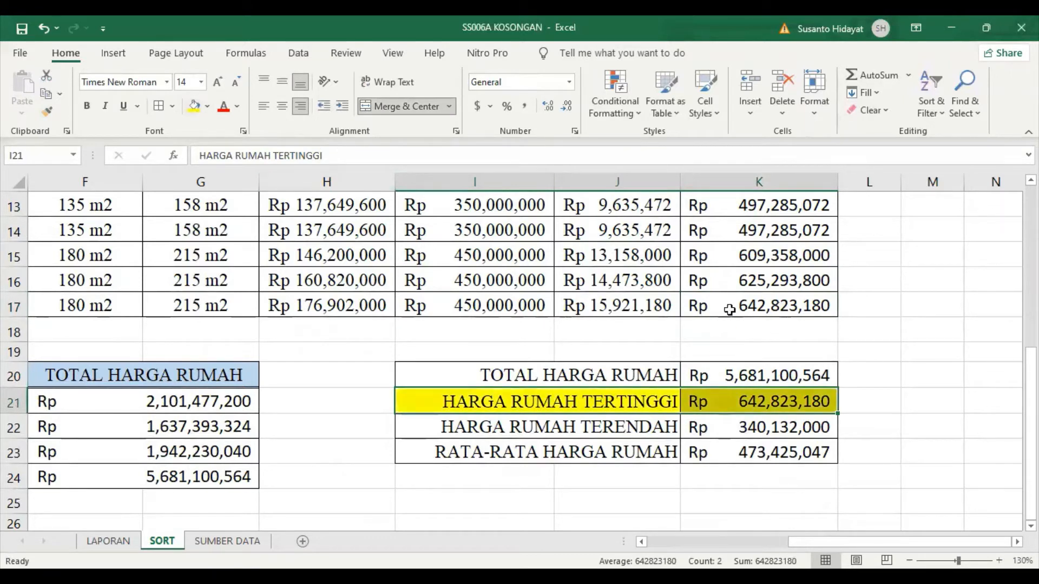
{"action": "left_click", "coordinate": [763, 304]}
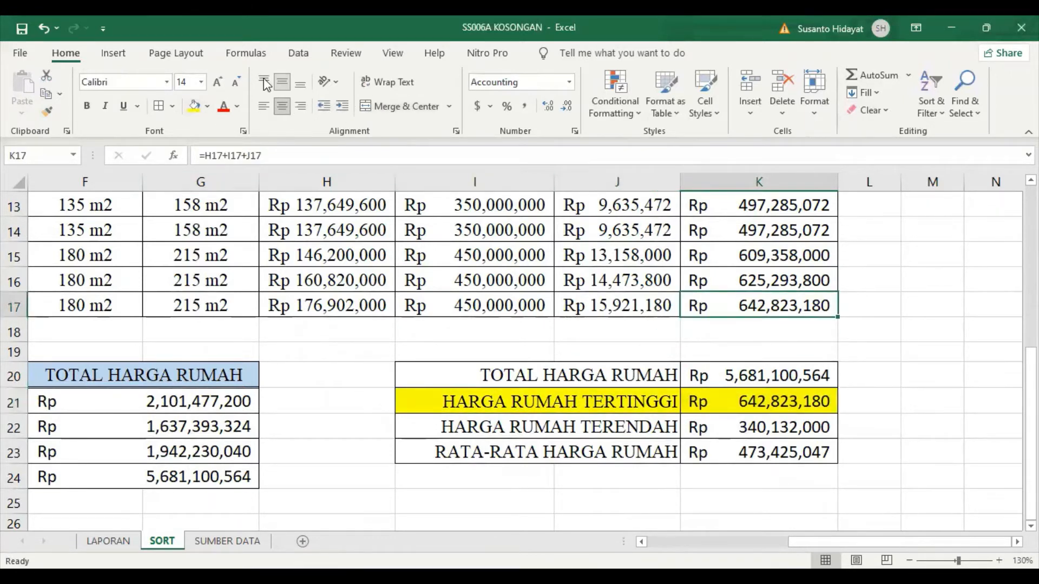
{"action": "left_click", "coordinate": [193, 106]}
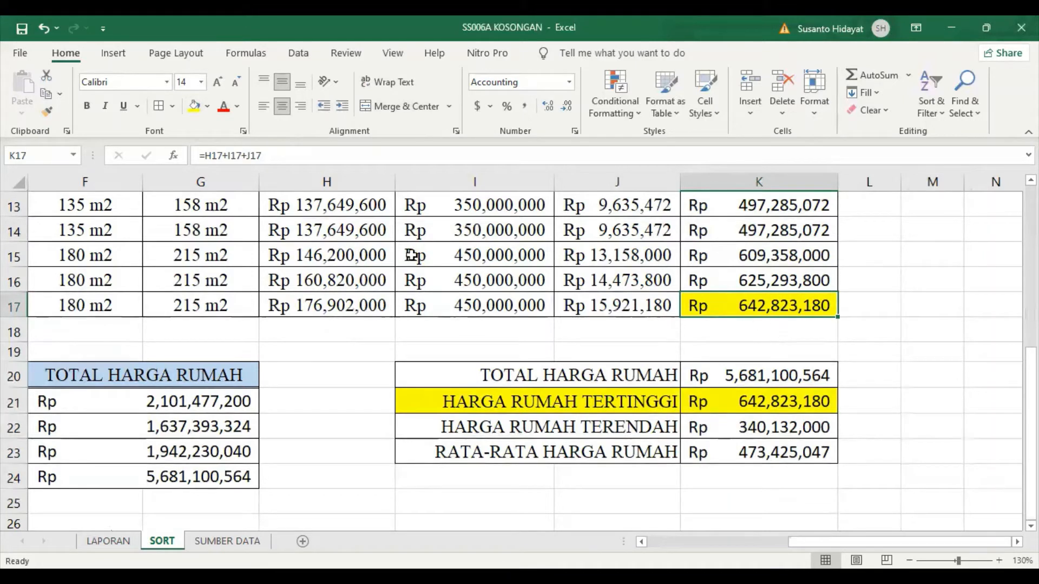
{"action": "left_click", "coordinate": [44, 21]}
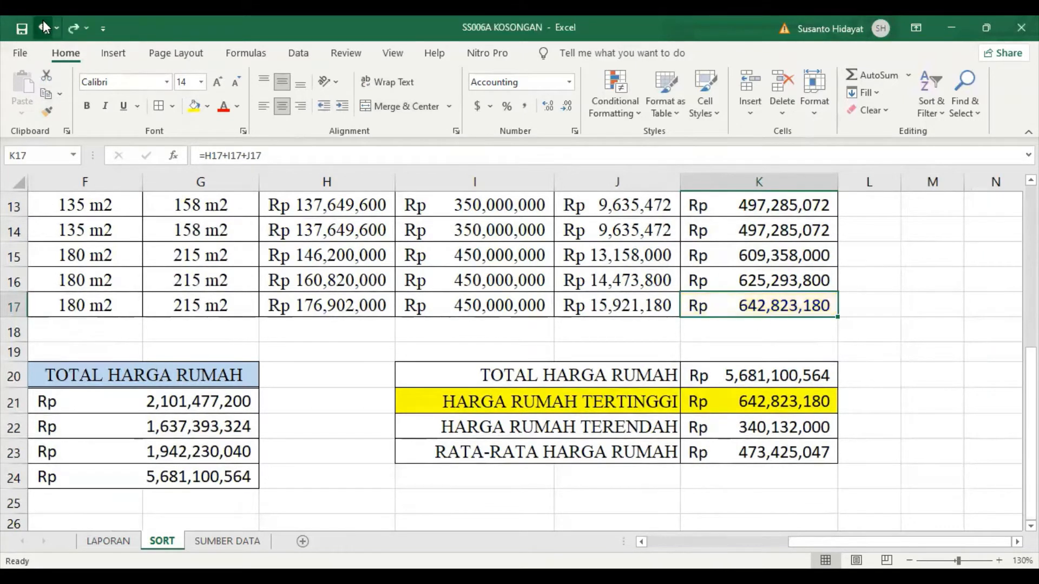
{"action": "left_click", "coordinate": [44, 21]}
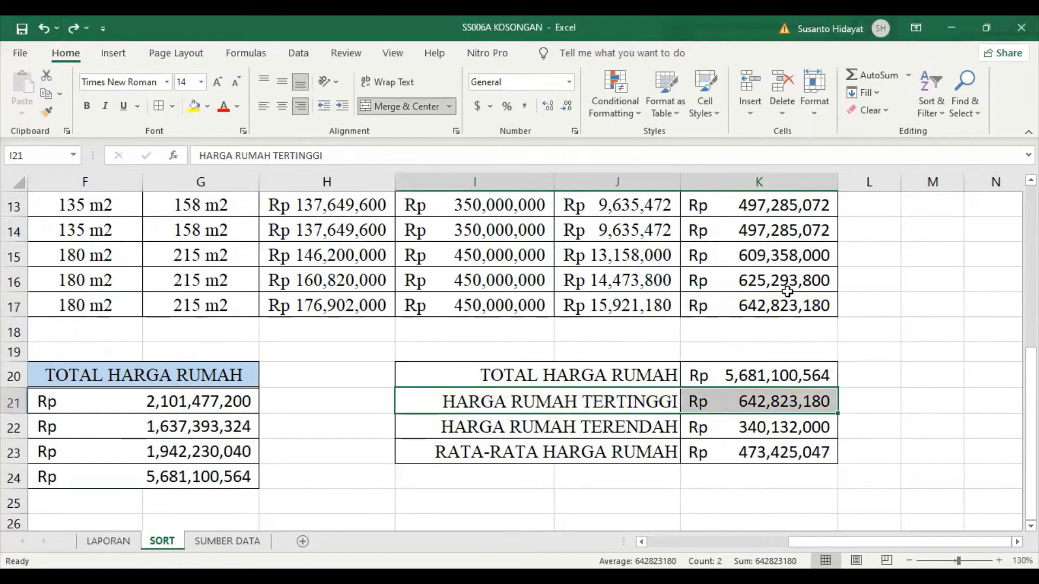
Step: Sort the sales table by HARGA RUMAH from largest to smallest
{"action": "left_click", "coordinate": [786, 289]}
{"action": "scroll", "coordinate": [786, 288], "scroll_direction": "up", "scroll_amount": 2}
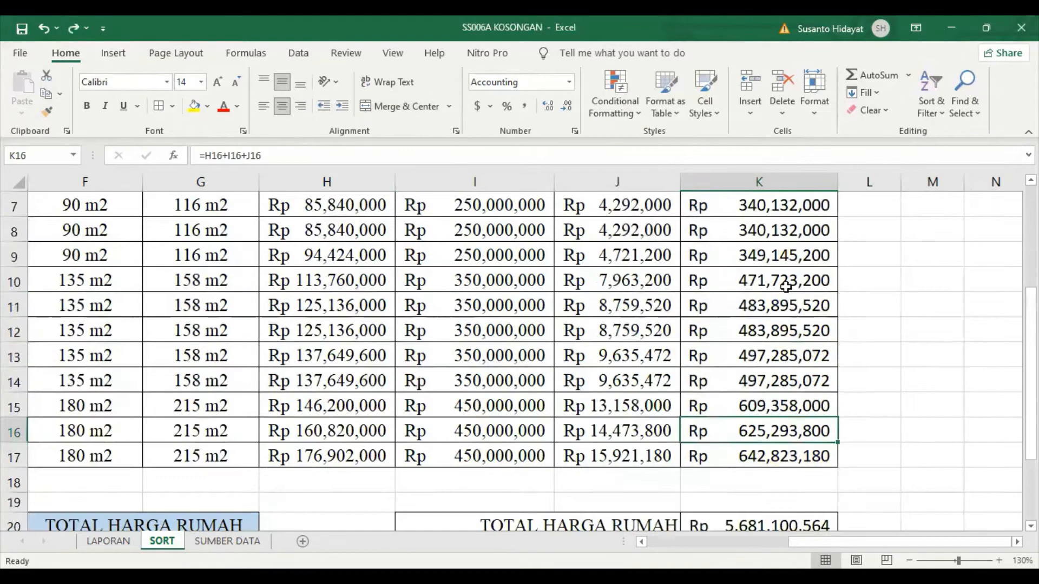
{"action": "left_click", "coordinate": [786, 284]}
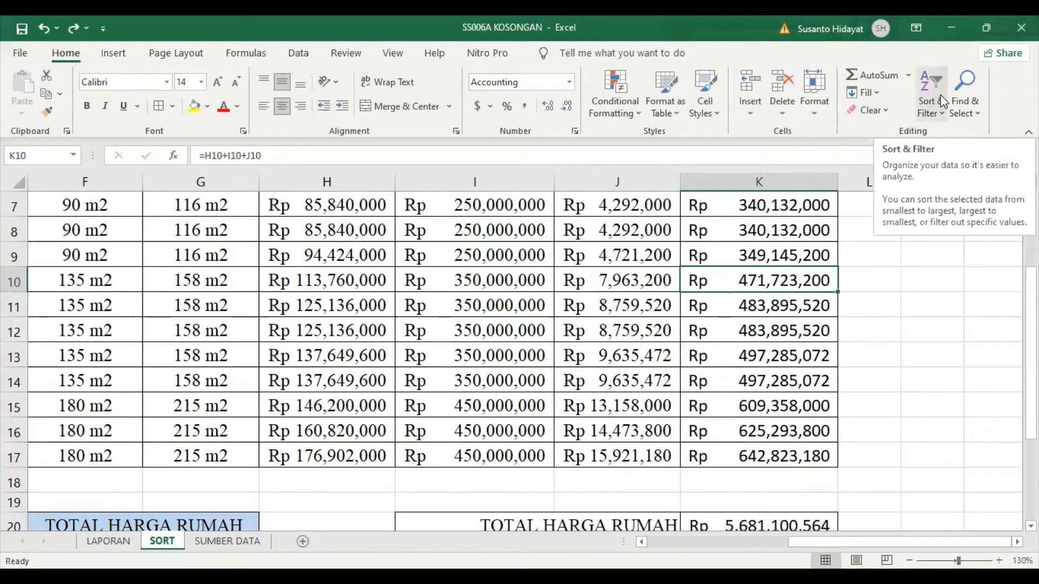
{"action": "left_click", "coordinate": [942, 101]}
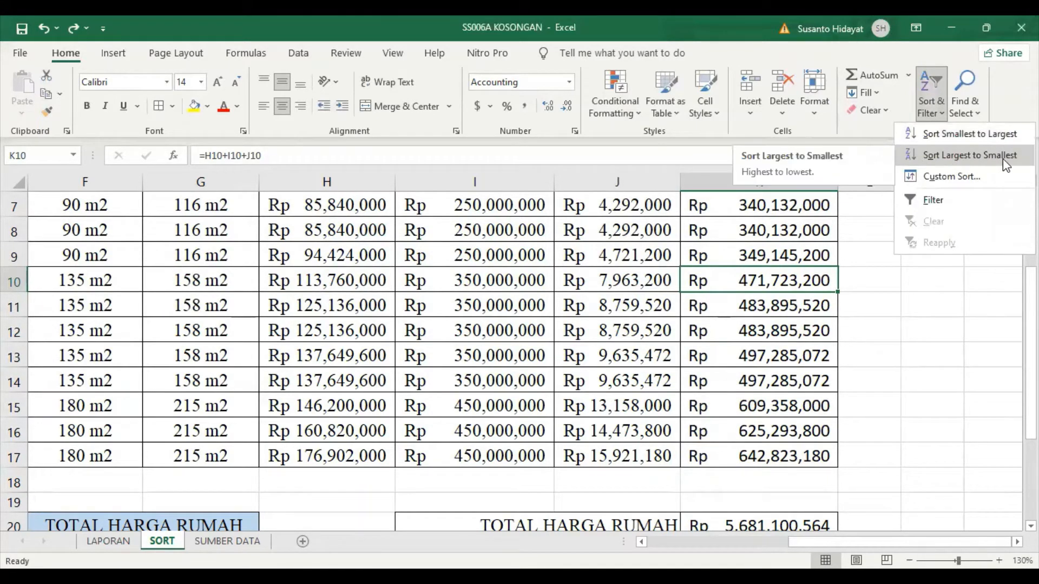
{"action": "left_click", "coordinate": [958, 155]}
{"action": "scroll", "coordinate": [737, 329], "scroll_direction": "down", "scroll_amount": 5}
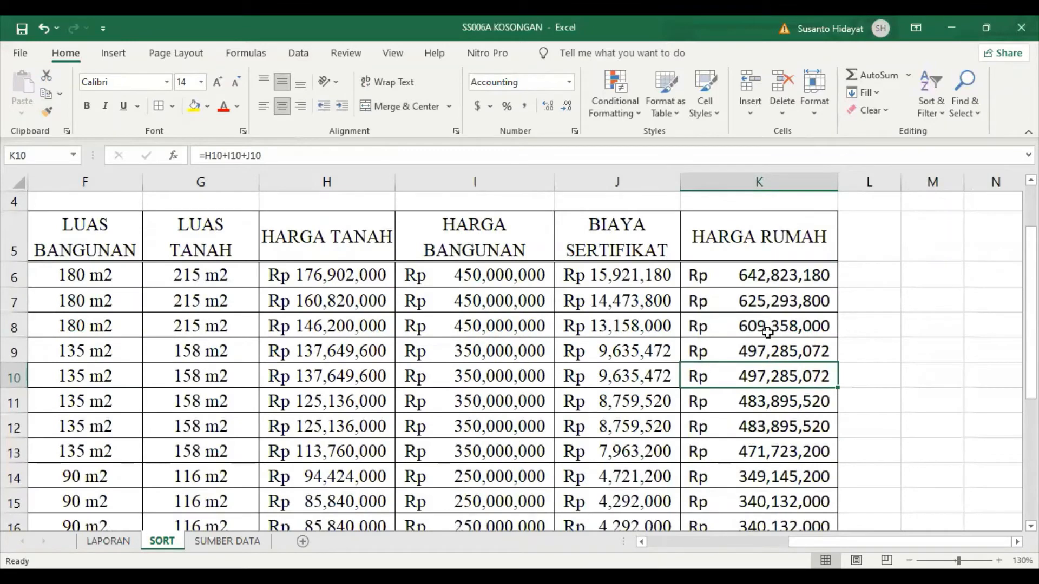
Step: Highlight the lowest price in K17 and the HARGA RUMAH TERENDAH value in K22 in blue, and undo both fills
{"action": "scroll", "coordinate": [772, 328], "scroll_direction": "down", "scroll_amount": 3}
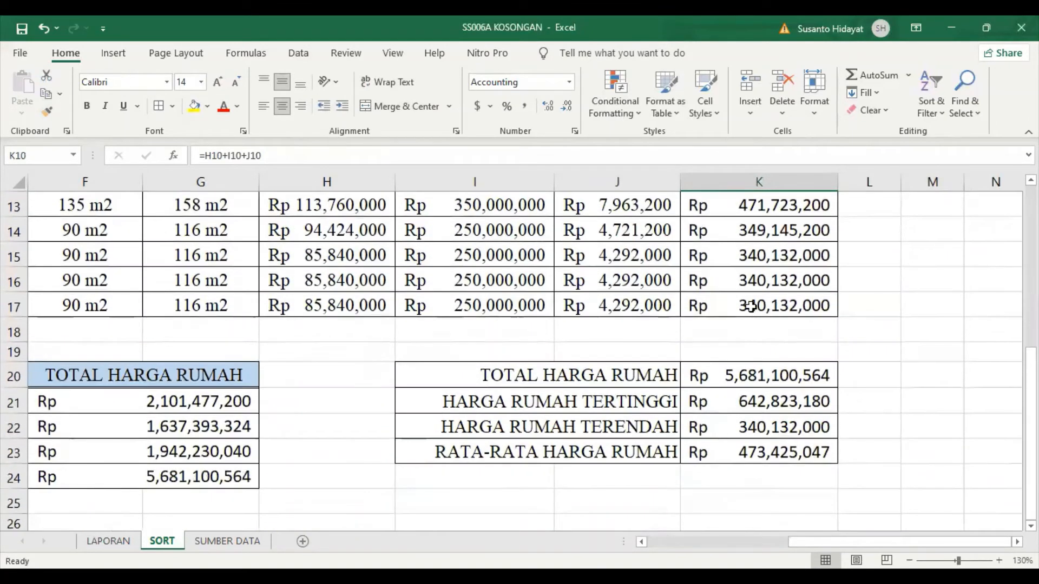
{"action": "left_click", "coordinate": [751, 306]}
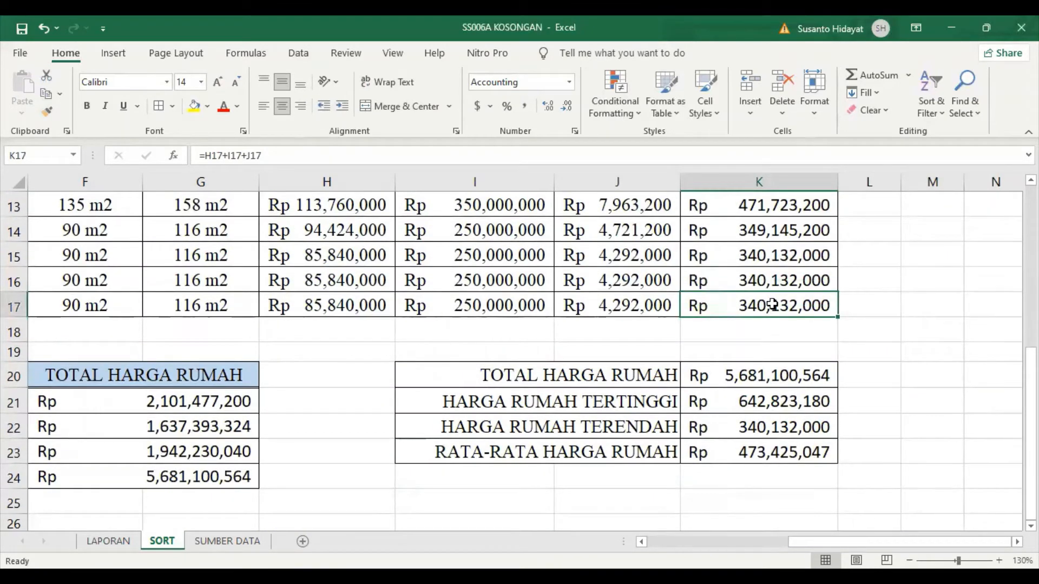
{"action": "left_click", "coordinate": [204, 110]}
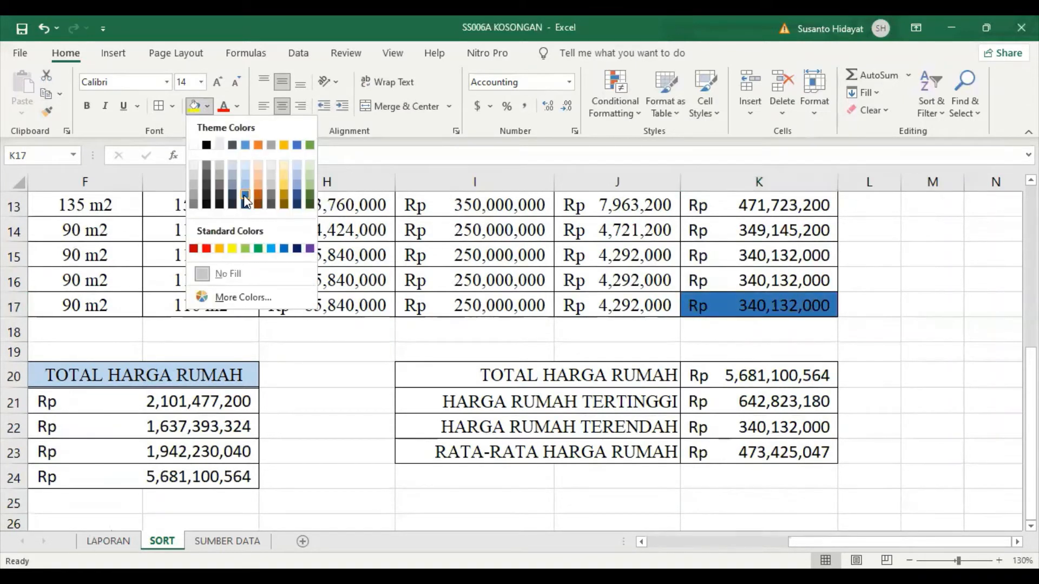
{"action": "left_click", "coordinate": [245, 196]}
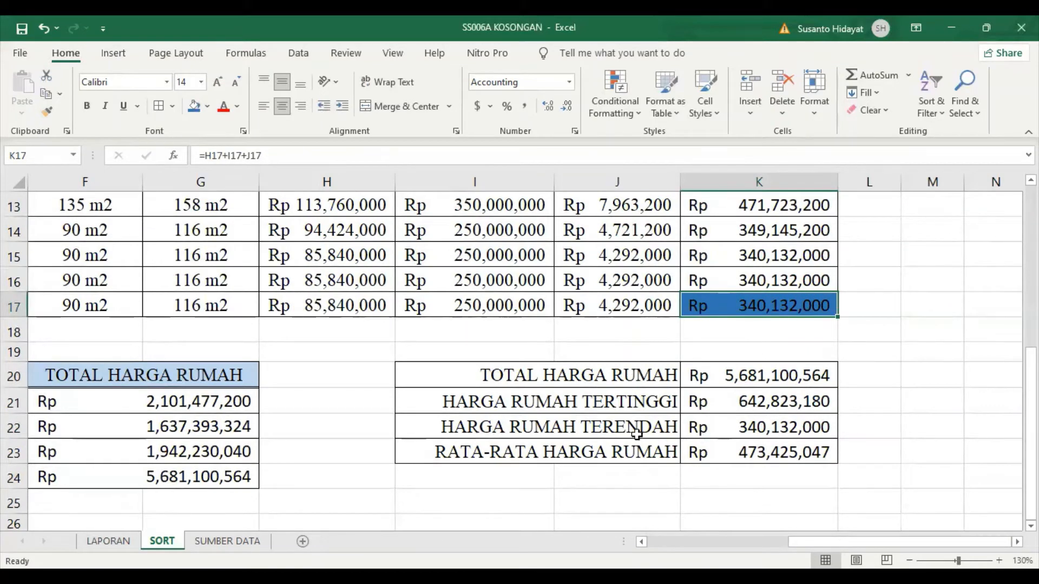
{"action": "left_click", "coordinate": [761, 428]}
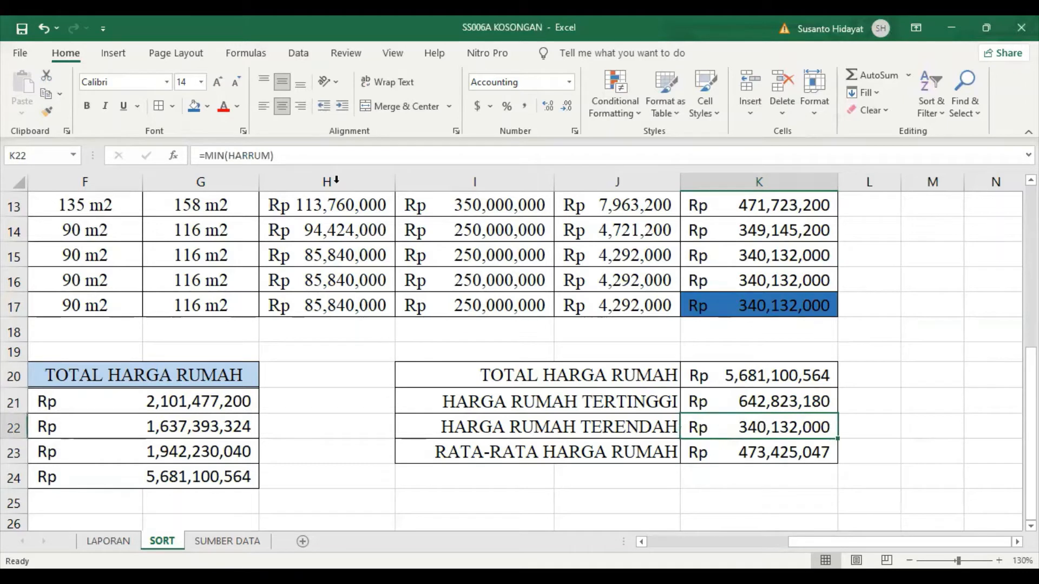
{"action": "left_click", "coordinate": [193, 106]}
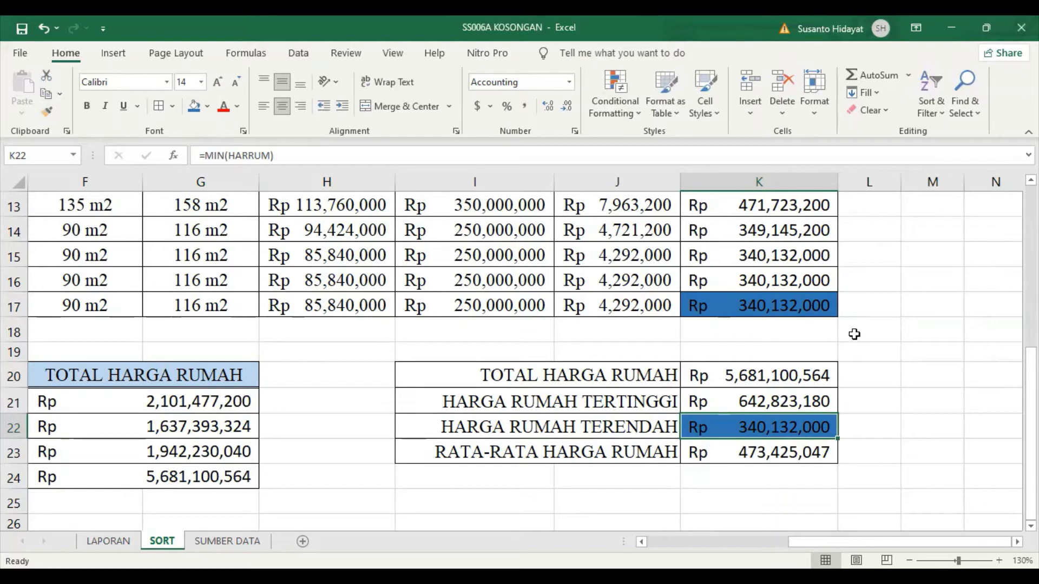
{"action": "left_click", "coordinate": [45, 30]}
{"action": "left_click", "coordinate": [47, 31]}
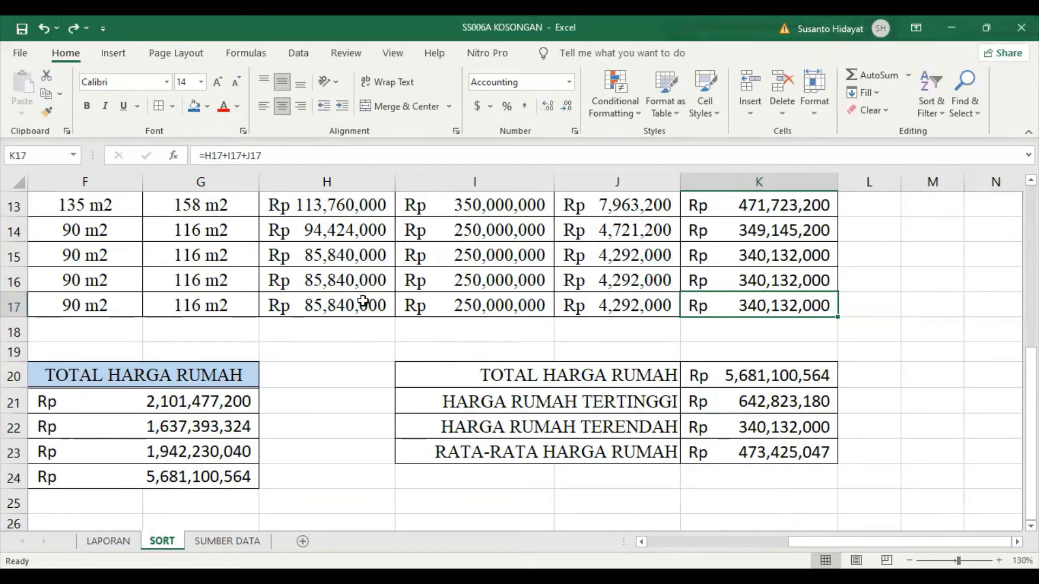
Step: Examine the buyer, purchase date and TIPE RUMAH columns of the table sorted by price
{"action": "scroll", "coordinate": [359, 300], "scroll_direction": "up", "scroll_amount": 3}
{"action": "scroll", "coordinate": [359, 300], "scroll_direction": "up", "scroll_amount": 1}
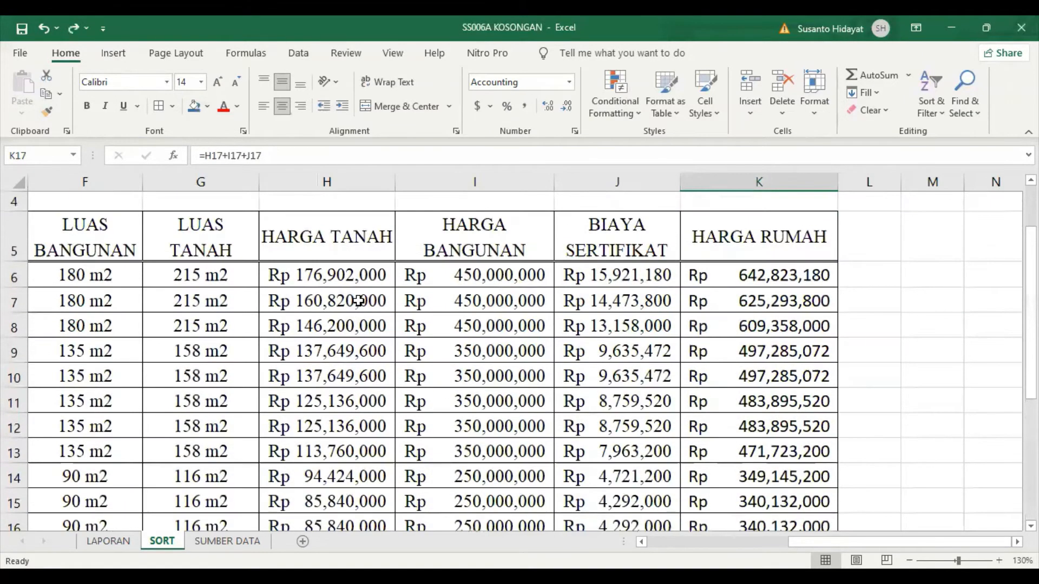
{"action": "left_click", "coordinate": [348, 352]}
{"action": "key", "text": "Left"}
{"action": "key", "text": "Left"}
{"action": "key", "text": "Left"}
{"action": "key", "text": "Left"}
{"action": "key", "text": "Left"}
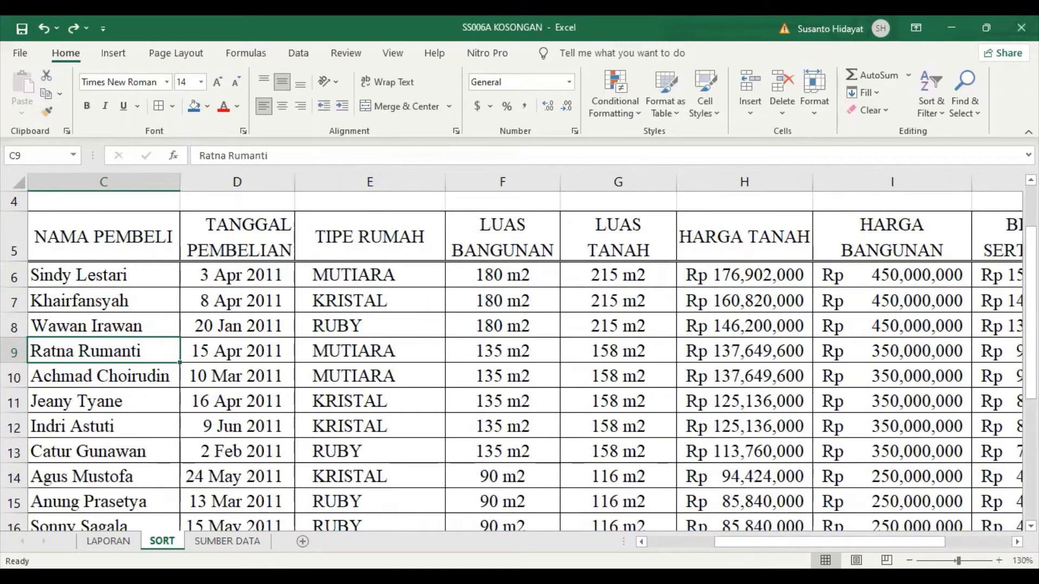
{"action": "left_click_drag", "start_coordinate": [1030, 283], "coordinate": [1030, 304]}
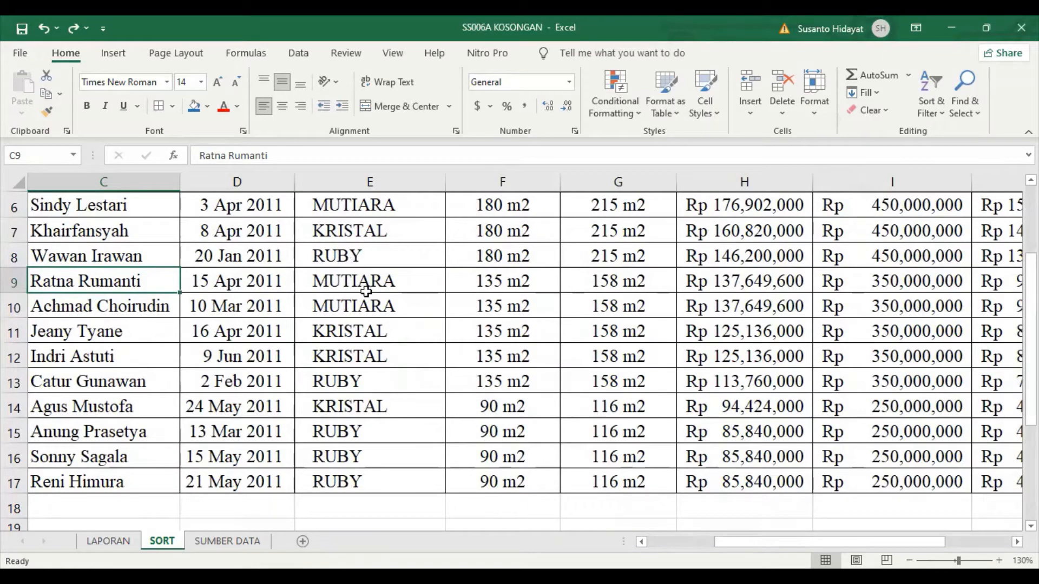
{"action": "scroll", "coordinate": [372, 382], "scroll_direction": "up", "scroll_amount": 1}
{"action": "scroll", "coordinate": [372, 382], "scroll_direction": "up", "scroll_amount": 1}
{"action": "scroll", "coordinate": [371, 382], "scroll_direction": "down", "scroll_amount": 2}
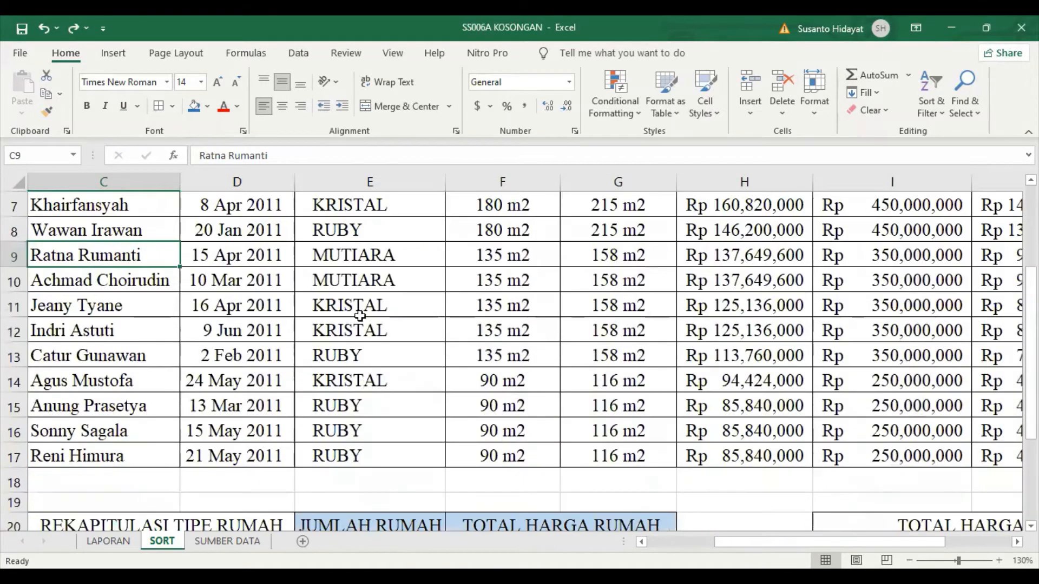
Step: Sort the sales table by TIPE RUMAH from A to Z and compare the grouped house types with the REKAPITULASI TIPE RUMAH table
{"action": "left_click", "coordinate": [359, 265]}
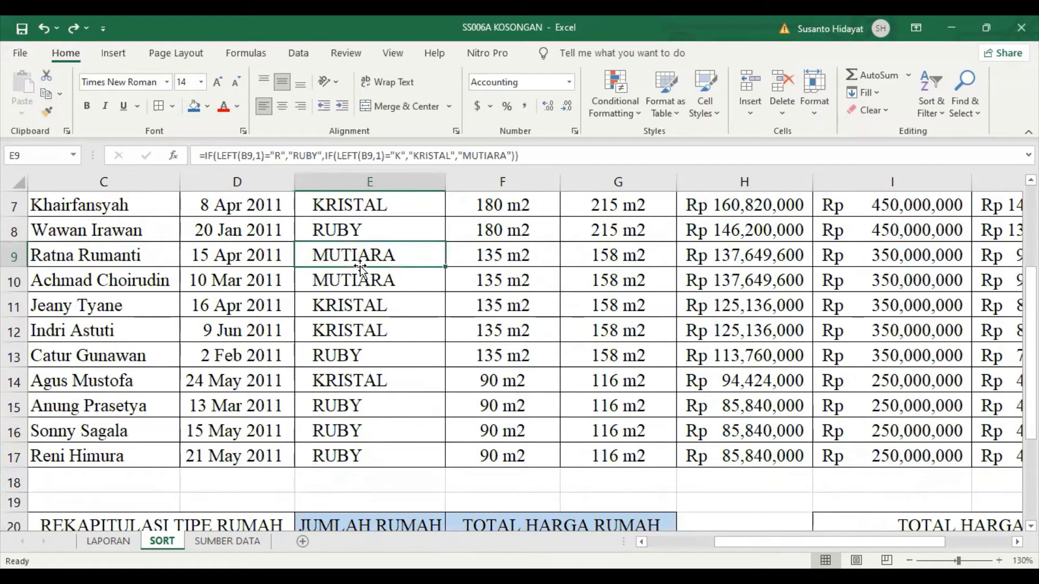
{"action": "left_click", "coordinate": [932, 86]}
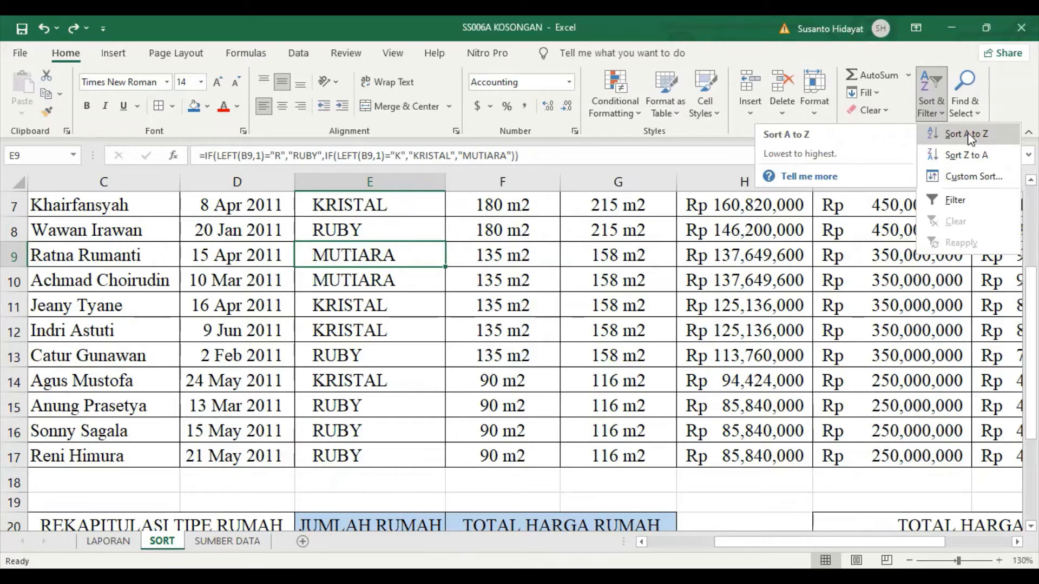
{"action": "left_click", "coordinate": [971, 138]}
{"action": "scroll", "coordinate": [370, 276], "scroll_direction": "up", "scroll_amount": 1}
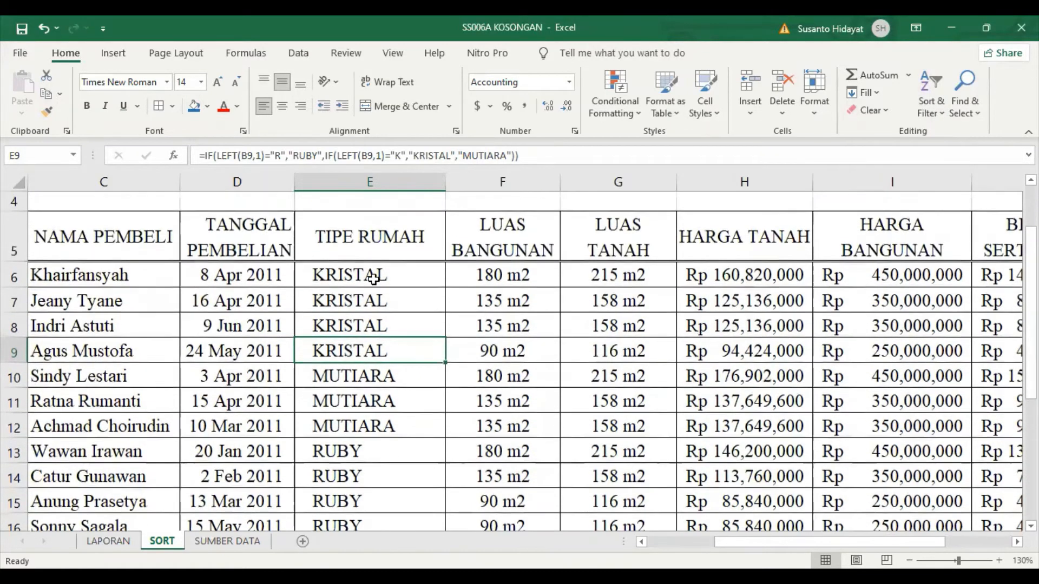
{"action": "left_click_drag", "start_coordinate": [368, 277], "coordinate": [395, 430]}
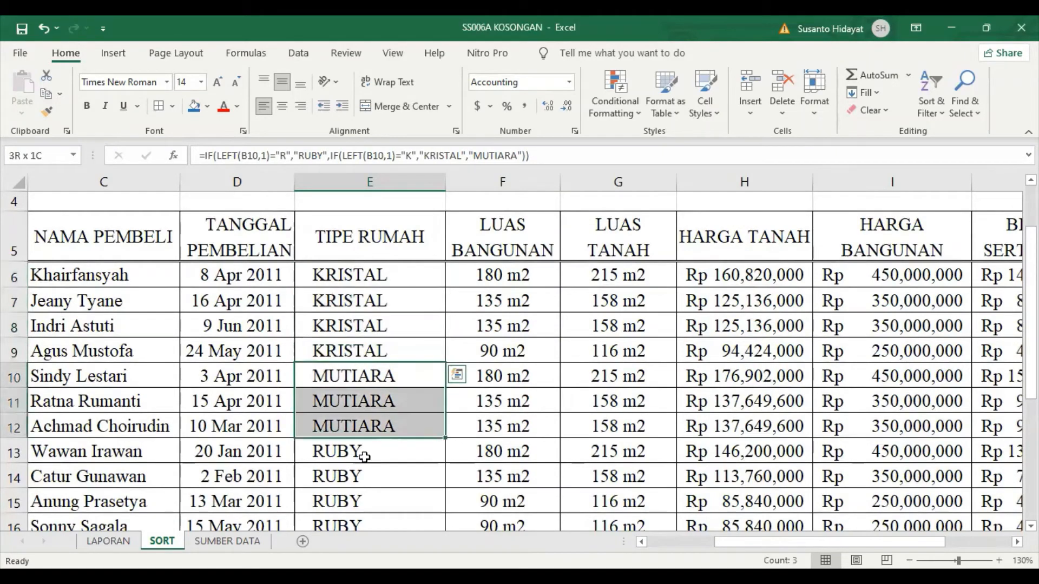
{"action": "scroll", "coordinate": [364, 457], "scroll_direction": "down", "scroll_amount": 1}
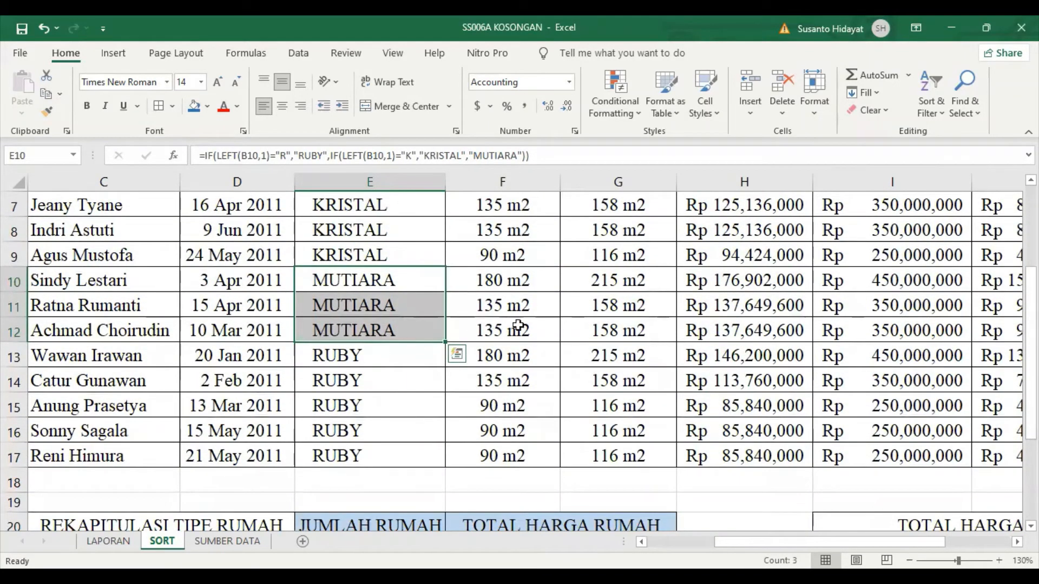
{"action": "left_click", "coordinate": [395, 330]}
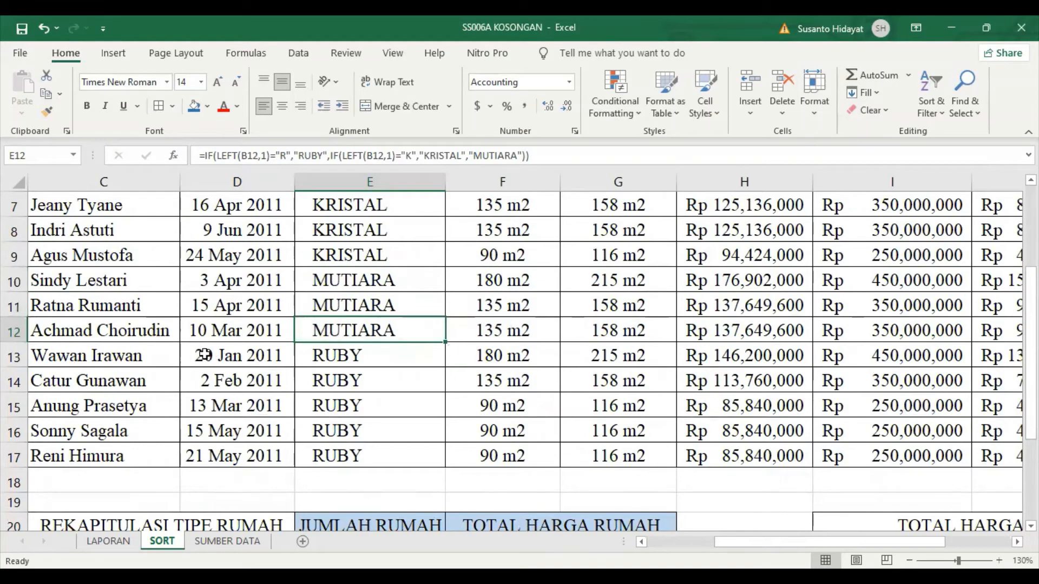
{"action": "scroll", "coordinate": [399, 308], "scroll_direction": "down", "scroll_amount": 2}
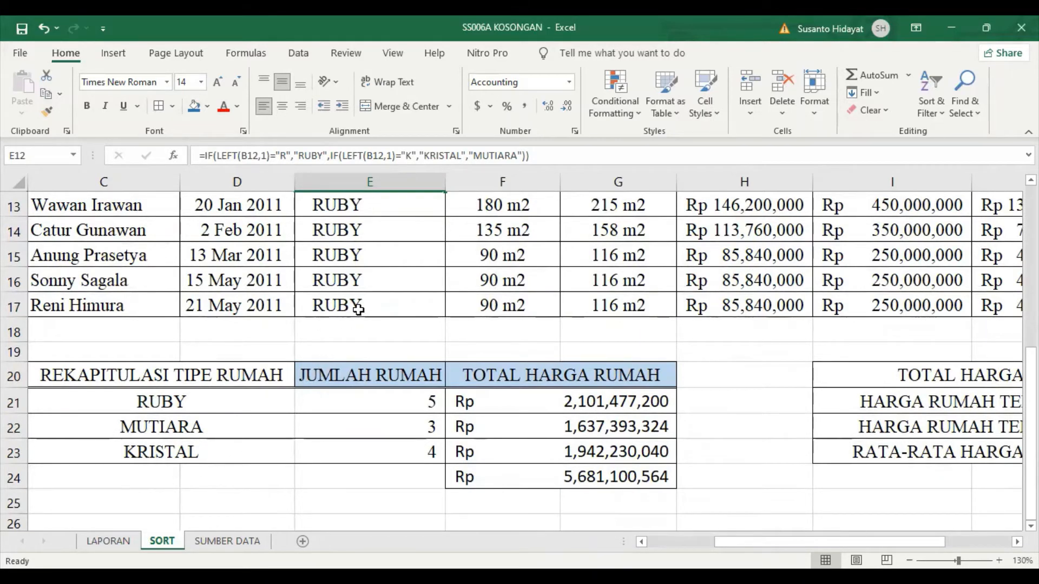
{"action": "scroll", "coordinate": [382, 273], "scroll_direction": "up", "scroll_amount": 3}
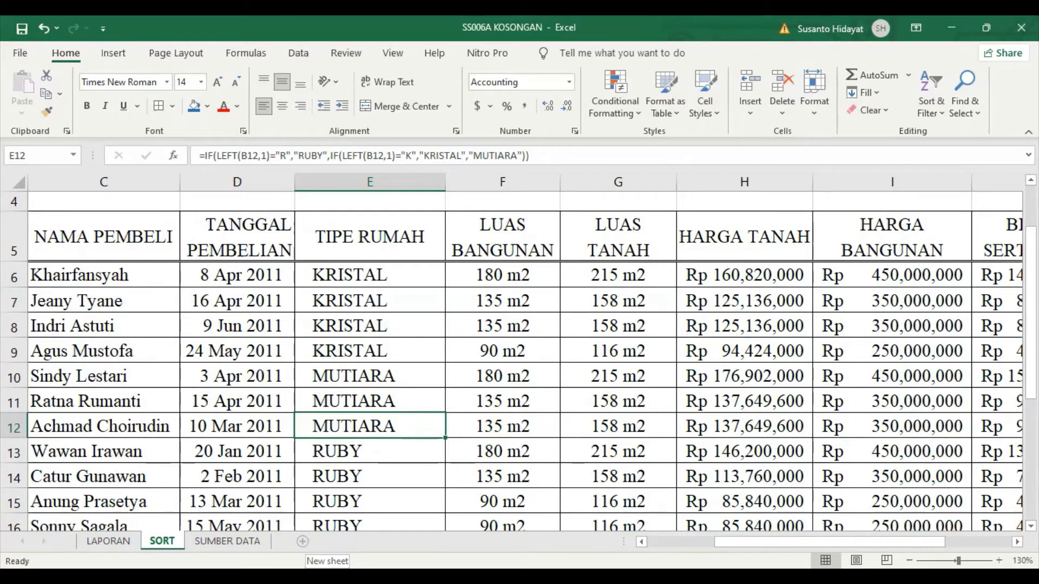
Step: Add a new worksheet after the SORT sheet and name it FILTER
{"action": "left_click", "coordinate": [302, 541]}
{"action": "right_click", "coordinate": [209, 541]}
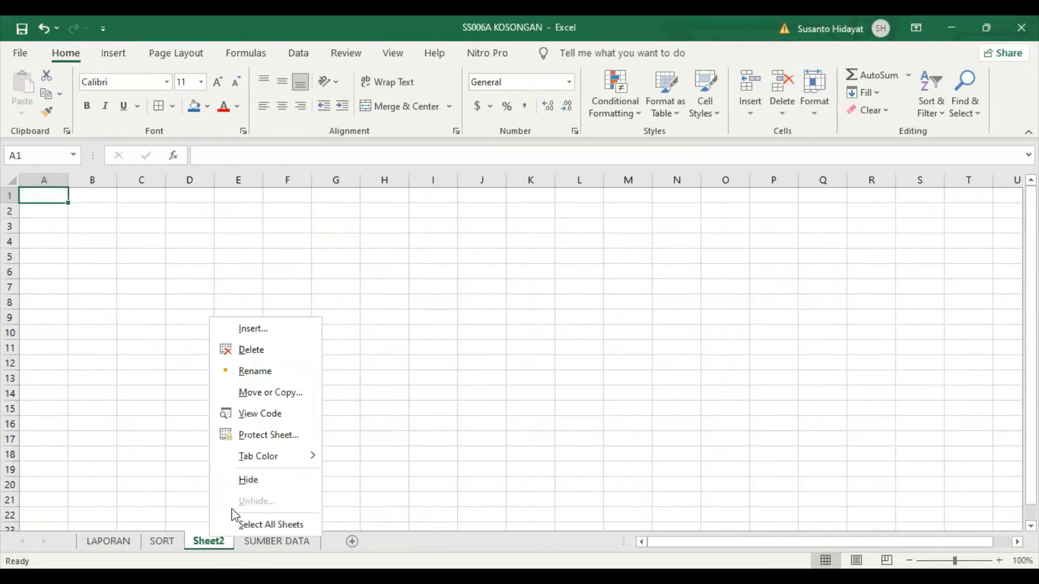
{"action": "left_click", "coordinate": [280, 379]}
{"action": "type", "text": "FILTER"}
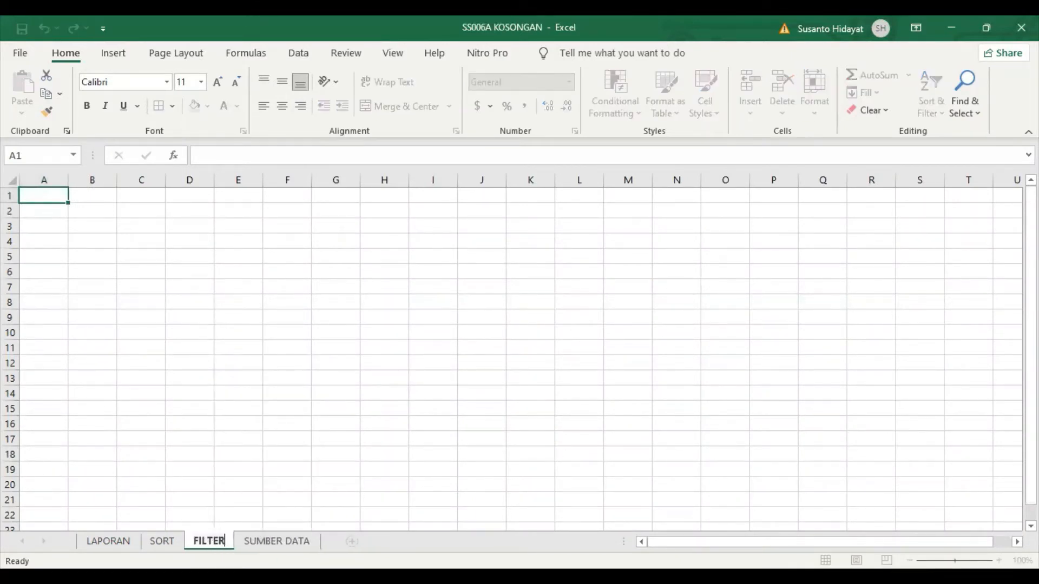
{"action": "key", "text": "Return"}
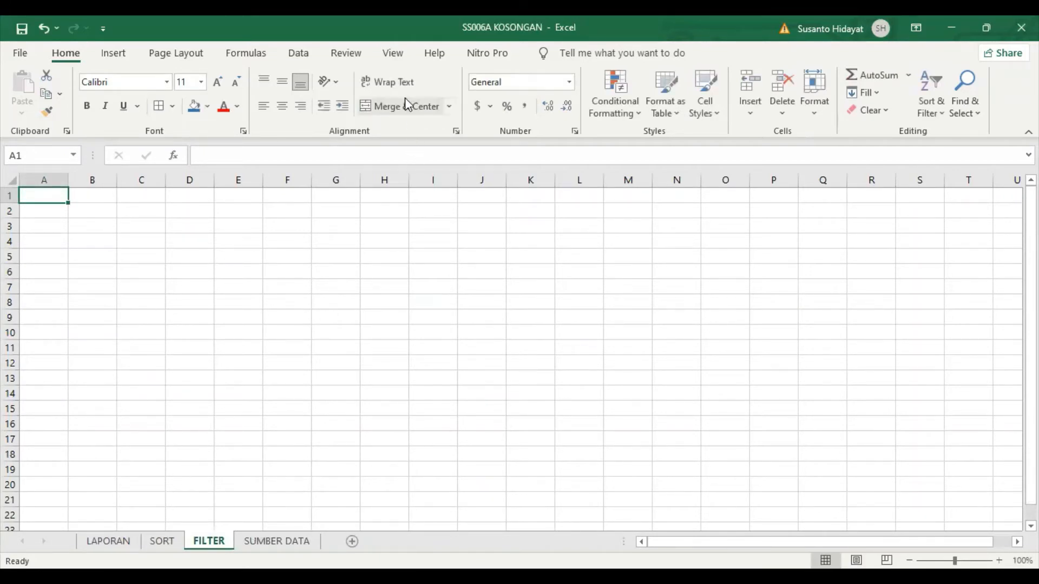
Step: Set the FILTER sheet's zoom to a custom magnification of 130%
{"action": "left_click", "coordinate": [392, 54]}
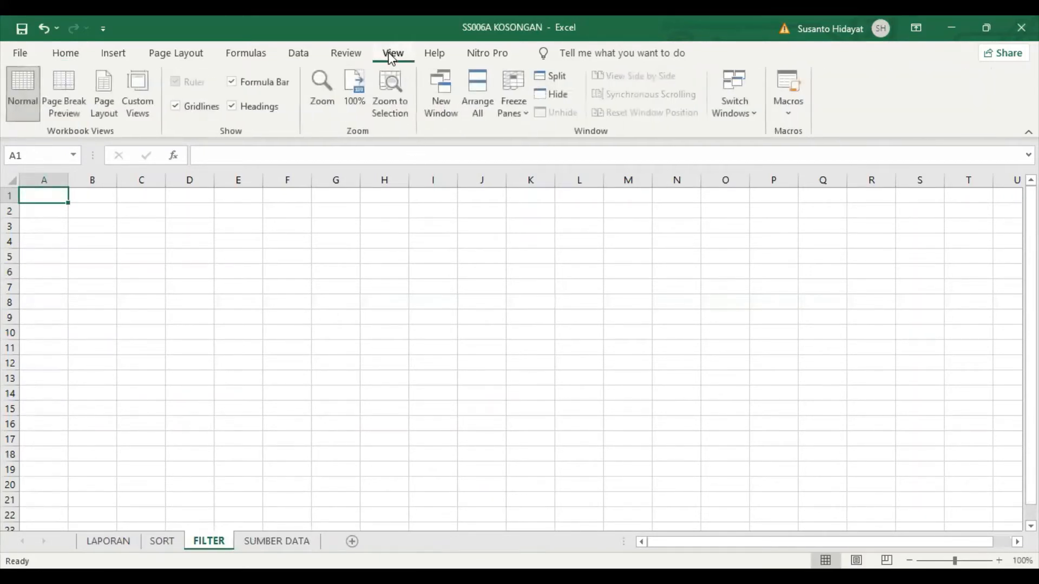
{"action": "left_click", "coordinate": [323, 91]}
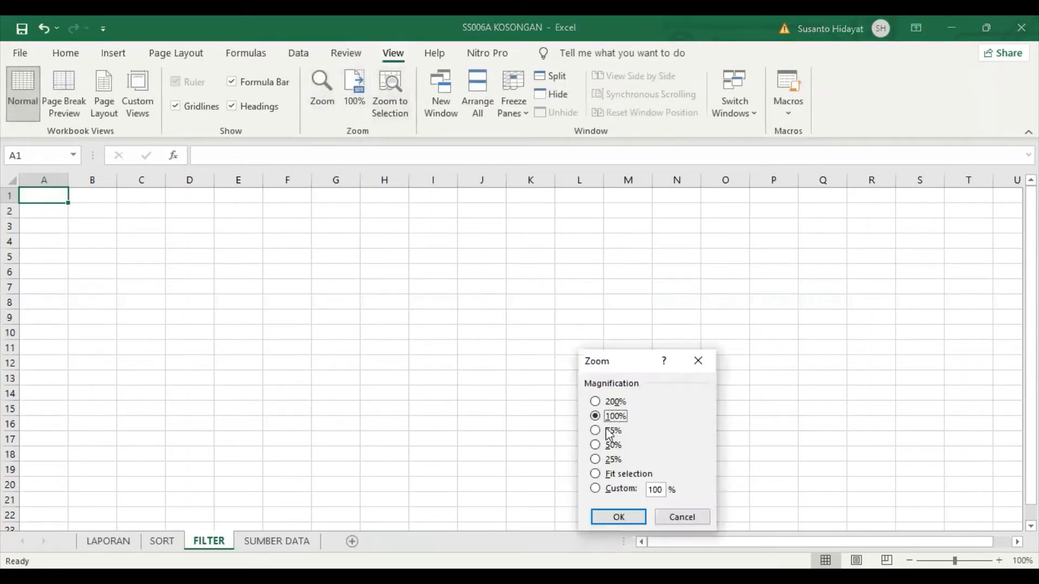
{"action": "left_click", "coordinate": [656, 489]}
{"action": "key", "text": "BackSpace"}
{"action": "key", "text": "Return"}
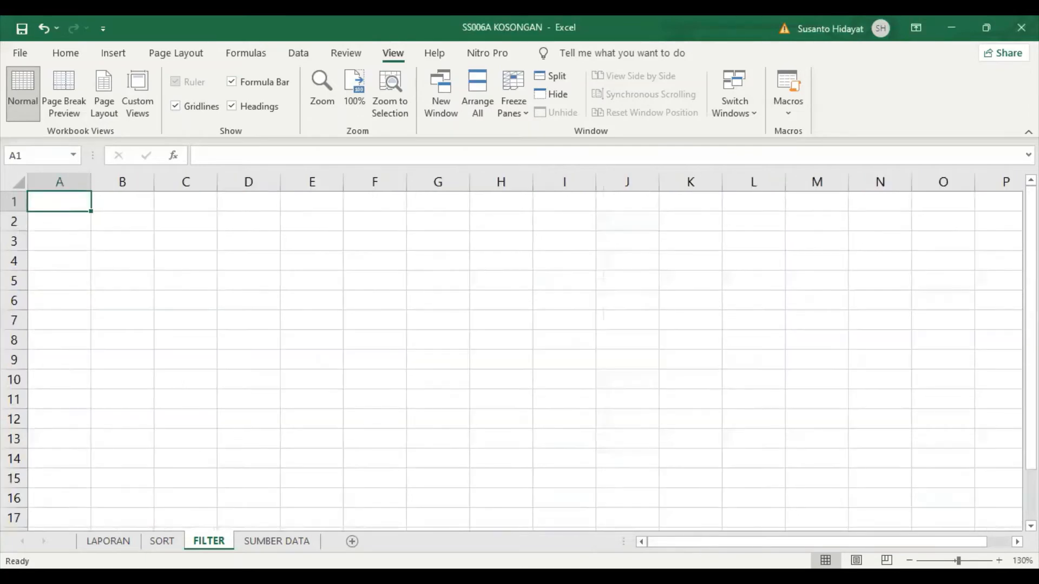
Step: Colour the LAPORAN sheet tab red and the SORT sheet tab yellow
{"action": "left_click", "coordinate": [109, 540]}
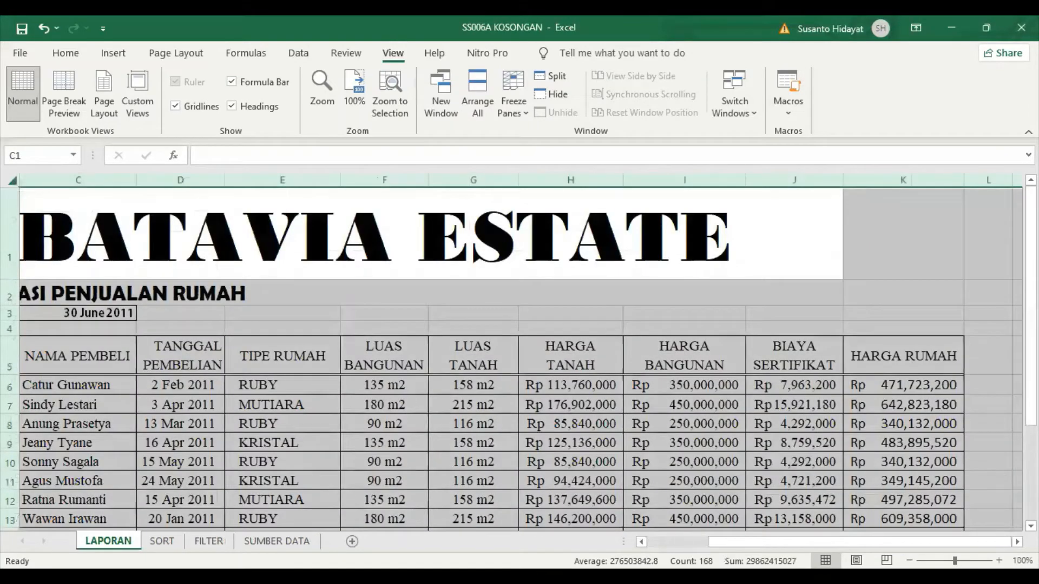
{"action": "right_click", "coordinate": [111, 541]}
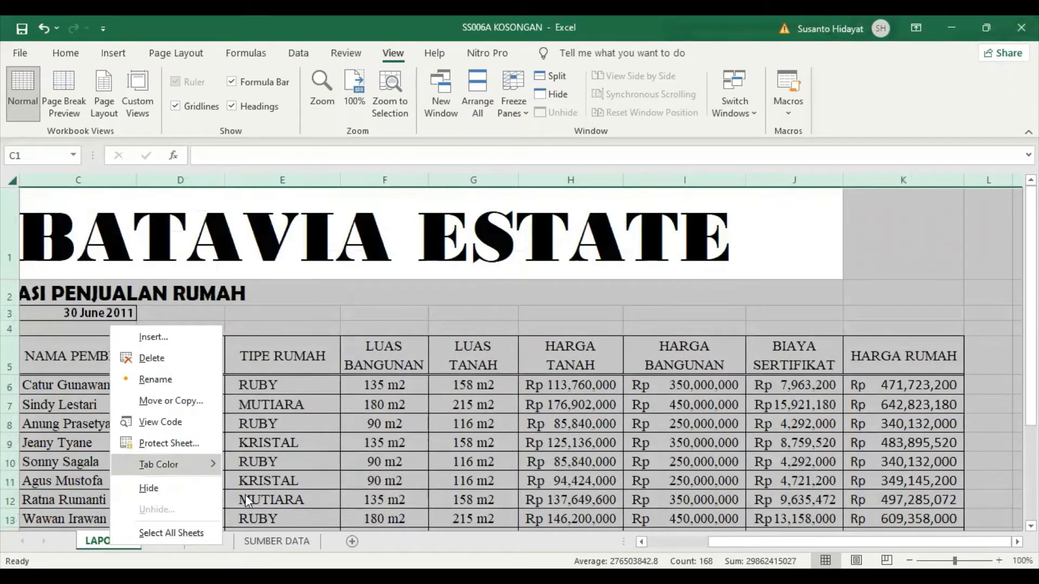
{"action": "left_click", "coordinate": [187, 467]}
{"action": "left_click", "coordinate": [245, 506]}
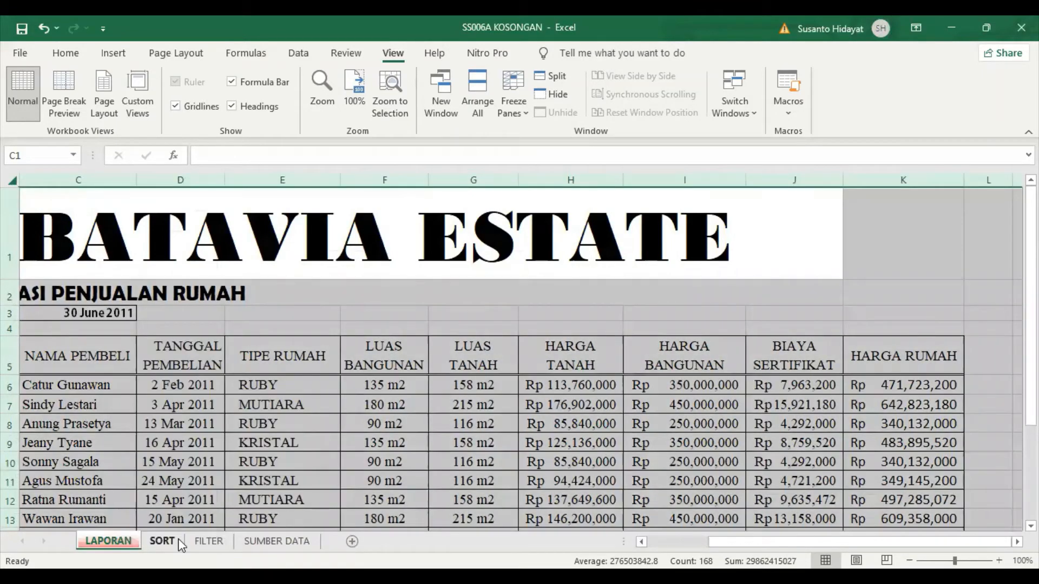
{"action": "right_click", "coordinate": [180, 542]}
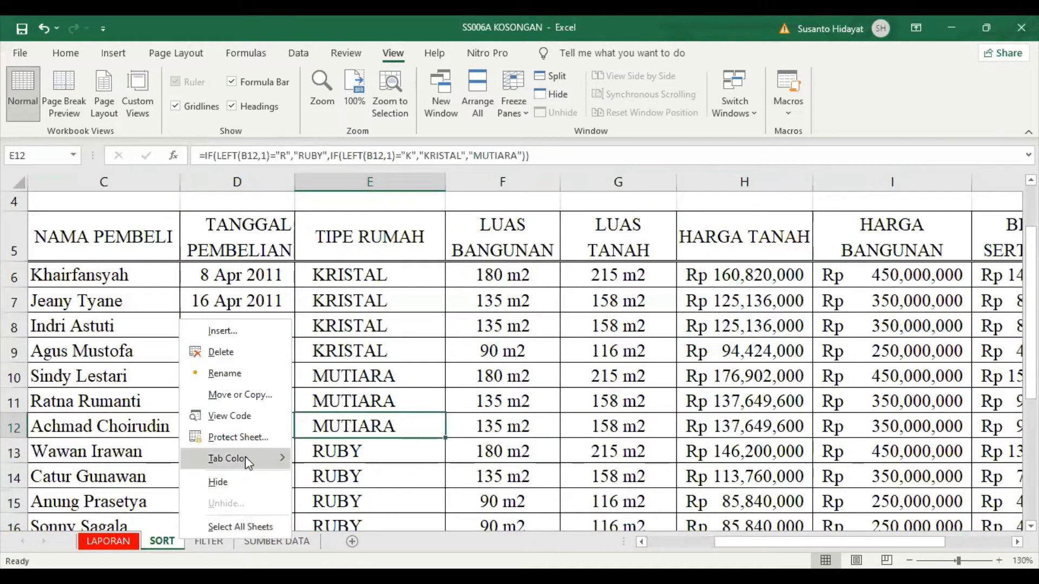
{"action": "mouse_move", "coordinate": [245, 456]}
{"action": "left_click", "coordinate": [336, 505]}
Step: Colour the FILTER sheet tab green and the SUMBER DATA sheet tab light blue
{"action": "right_click", "coordinate": [209, 542]}
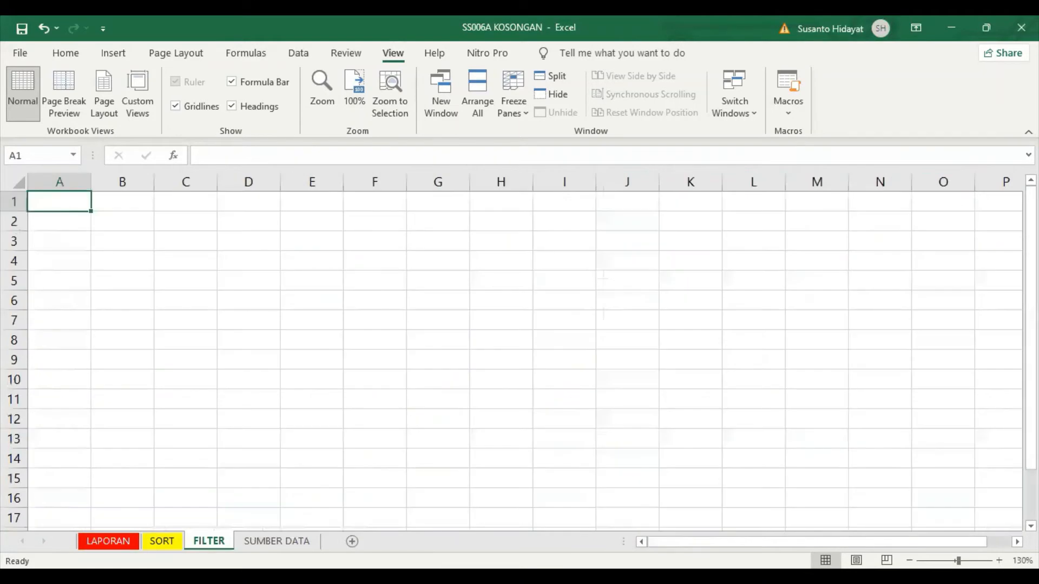
{"action": "right_click", "coordinate": [212, 541]}
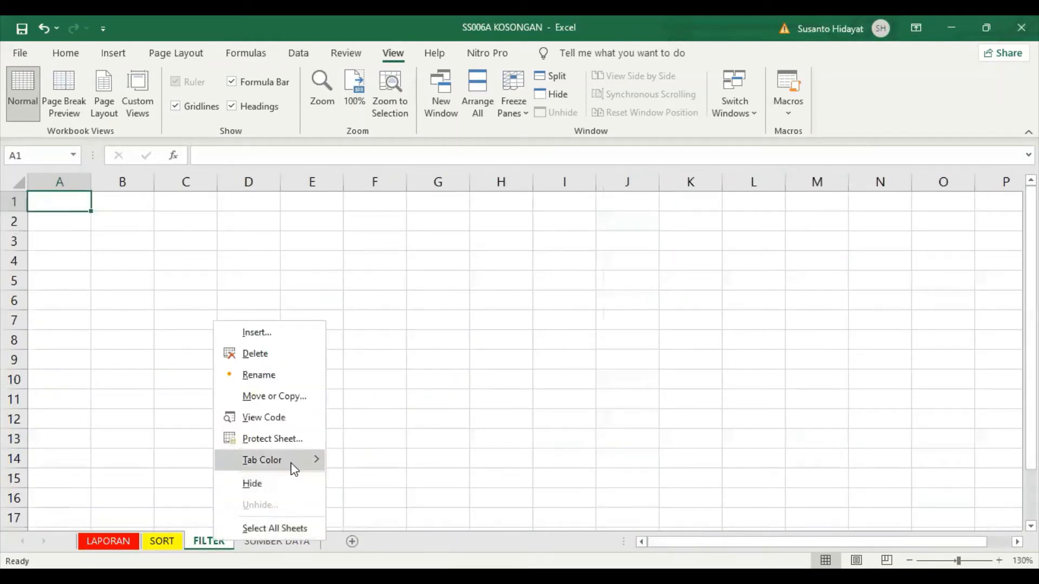
{"action": "mouse_move", "coordinate": [294, 468]}
{"action": "left_click", "coordinate": [398, 506]}
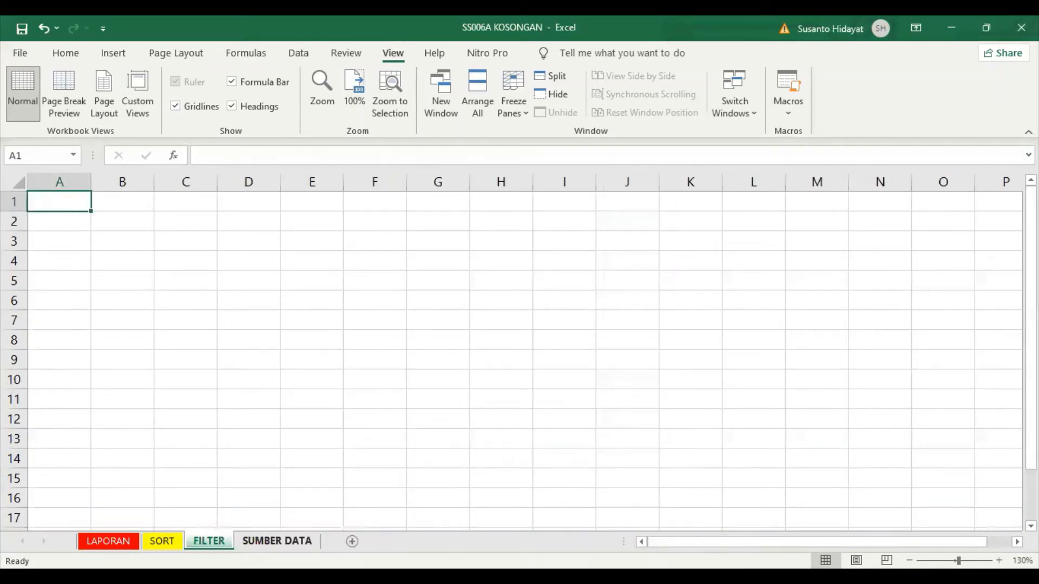
{"action": "right_click", "coordinate": [292, 541]}
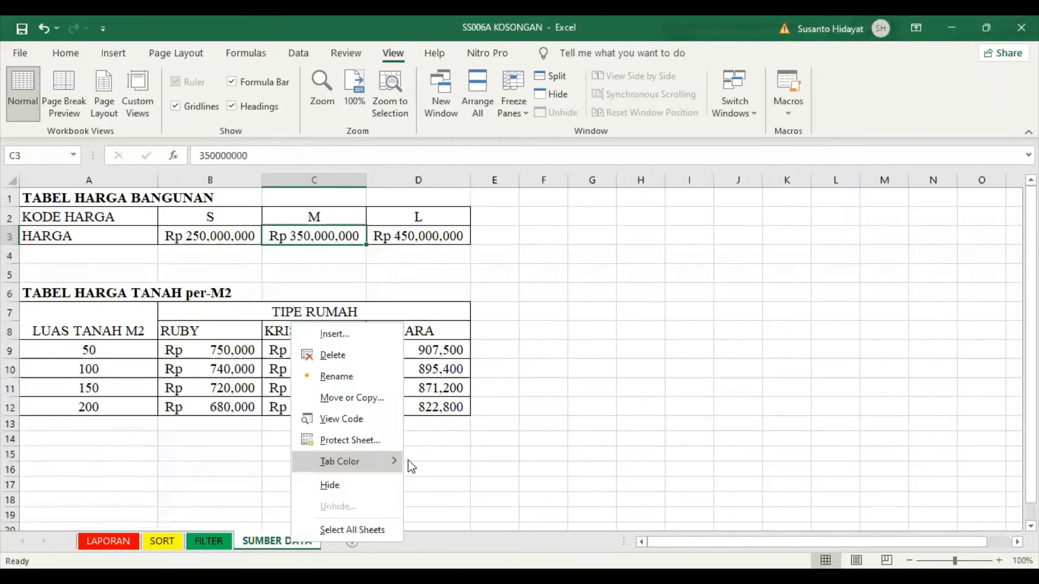
{"action": "mouse_move", "coordinate": [411, 466]}
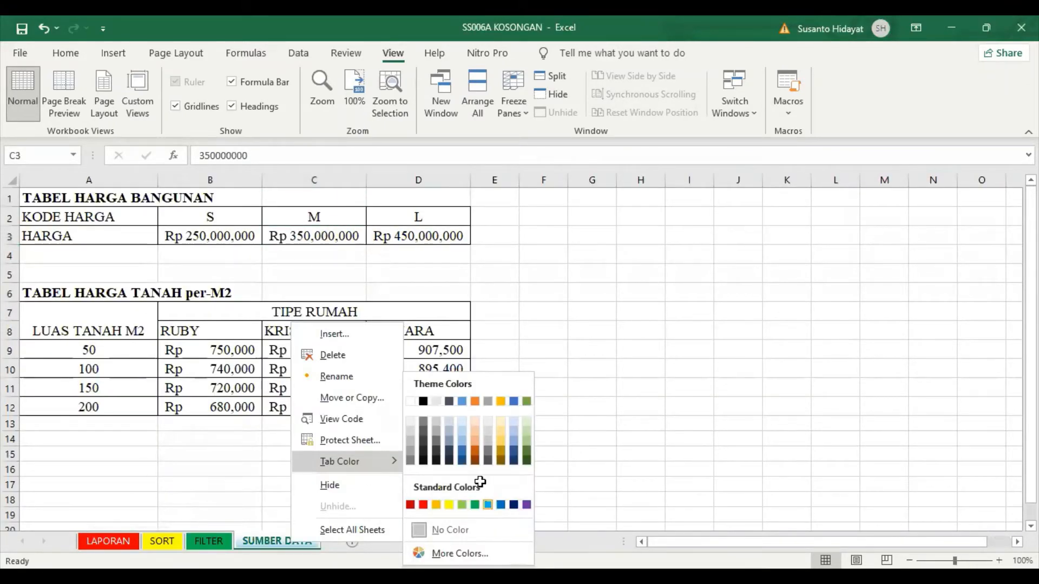
{"action": "left_click", "coordinate": [488, 505]}
{"action": "left_click", "coordinate": [108, 541]}
{"action": "left_click", "coordinate": [157, 541]}
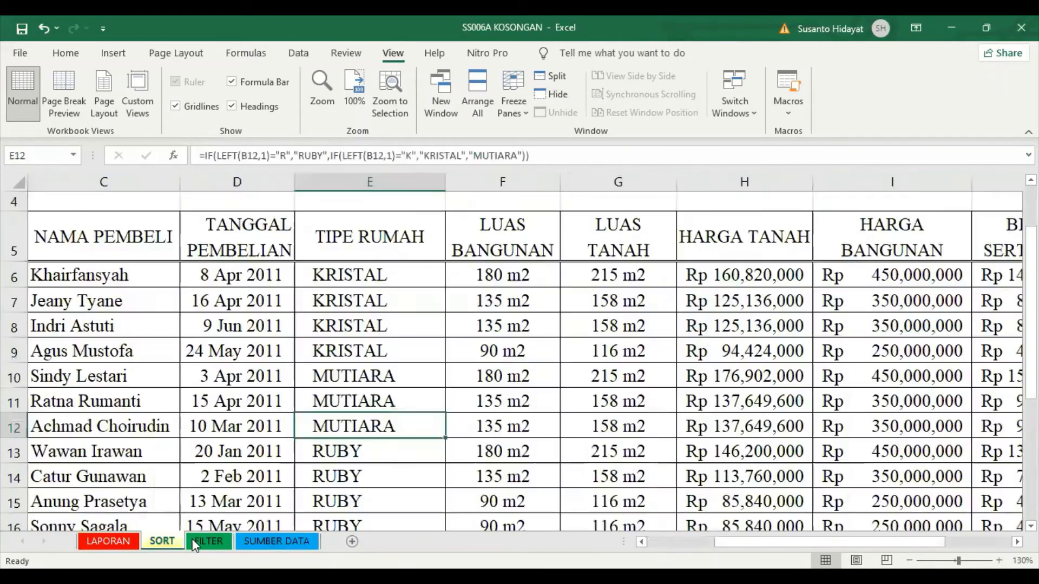
{"action": "left_click", "coordinate": [269, 542]}
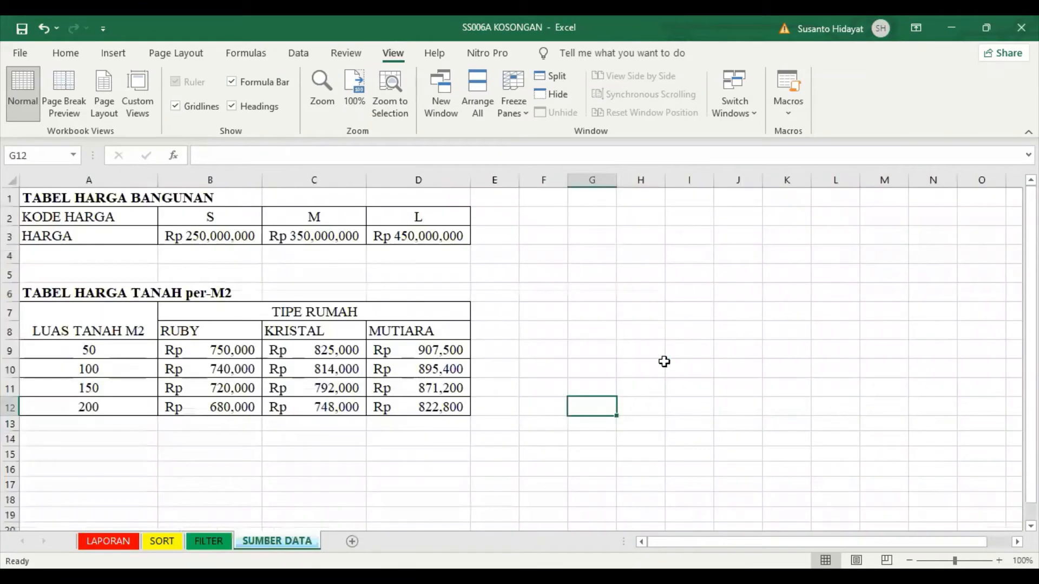
{"action": "left_click", "coordinate": [691, 319]}
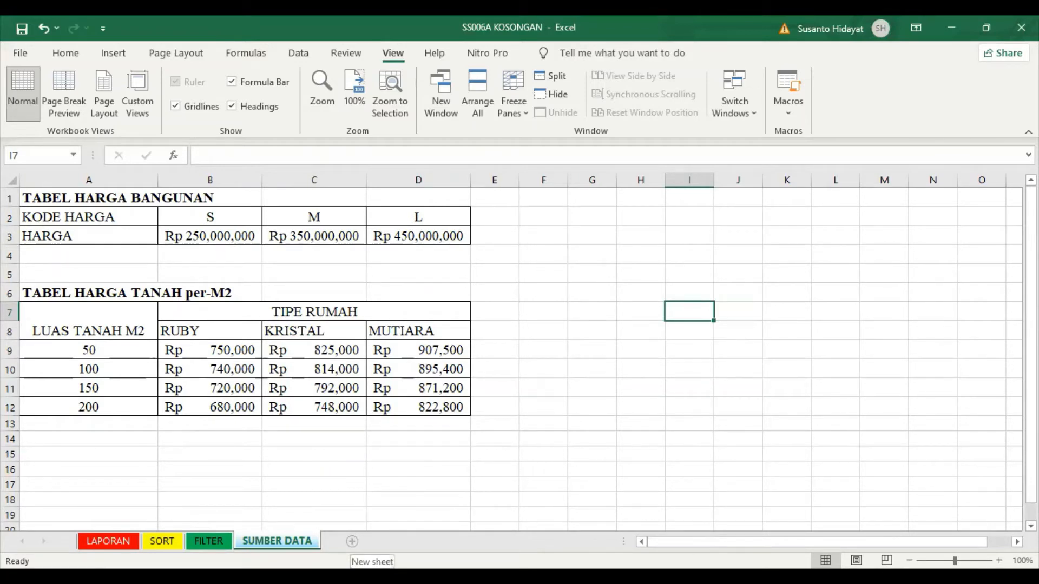
Step: Add a new worksheet after the SUMBER DATA sheet and name it GRAFIK
{"action": "left_click", "coordinate": [352, 541]}
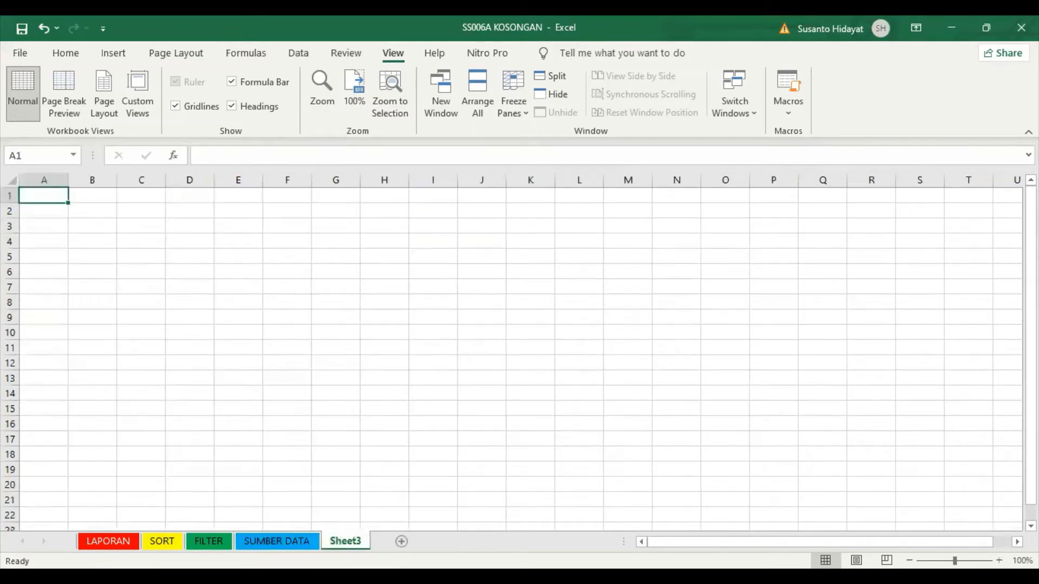
{"action": "right_click", "coordinate": [355, 541]}
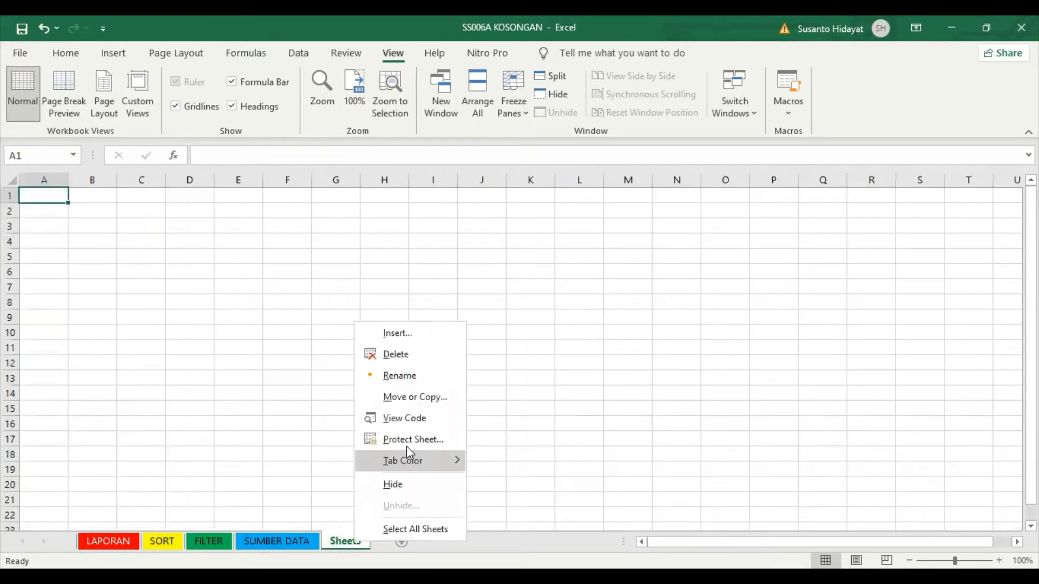
{"action": "left_click", "coordinate": [429, 385]}
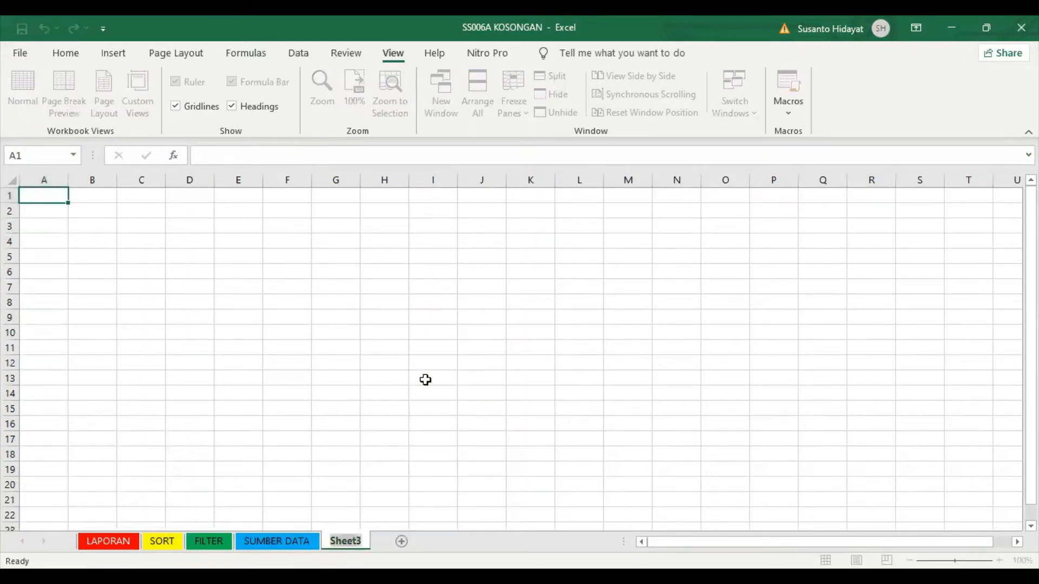
{"action": "type", "text": "GRAFIK"}
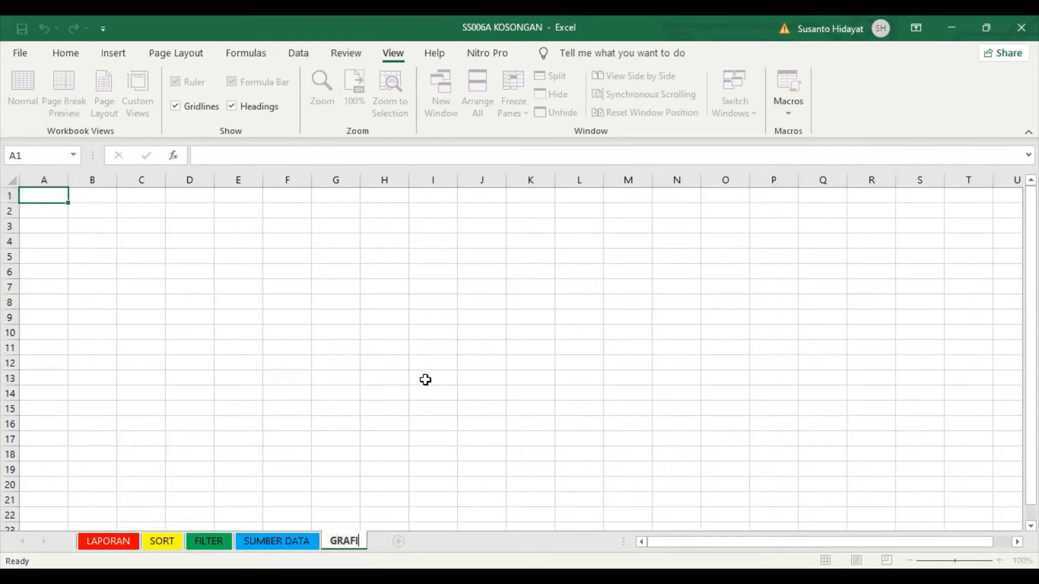
{"action": "key", "text": "Return"}
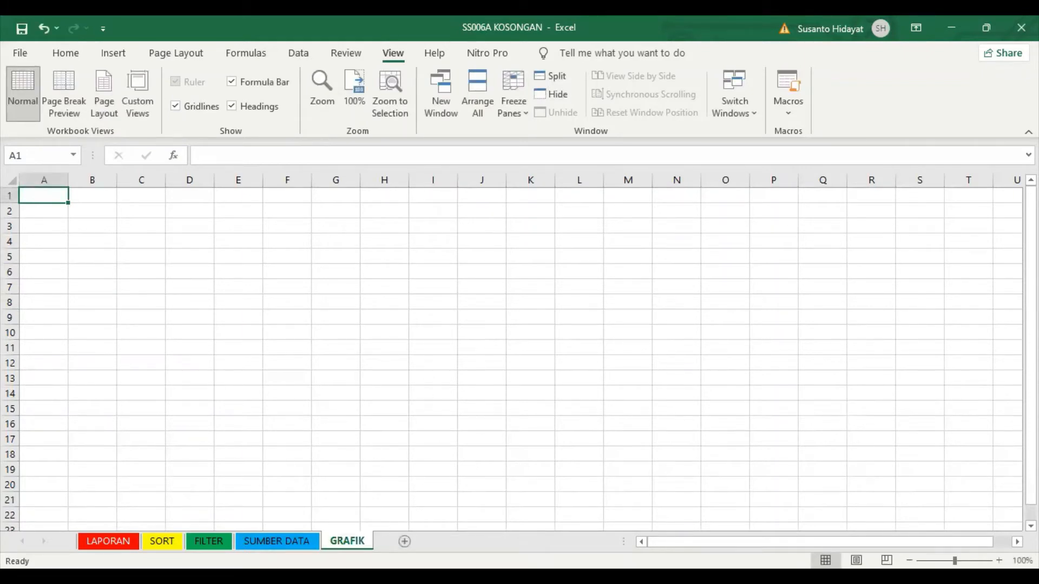
Step: Colour the GRAFIK sheet tab purple
{"action": "right_click", "coordinate": [357, 541]}
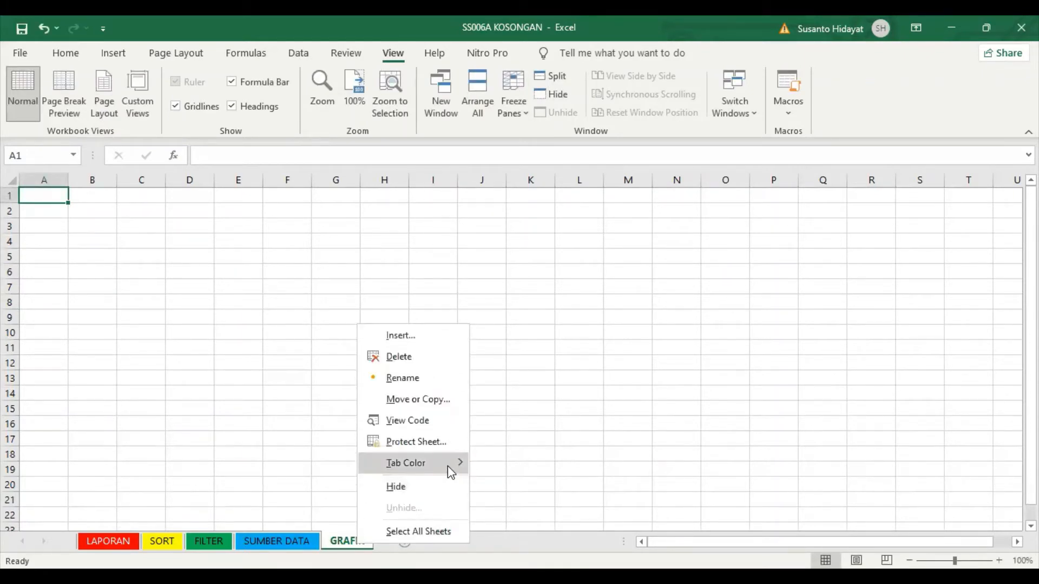
{"action": "mouse_move", "coordinate": [447, 466]}
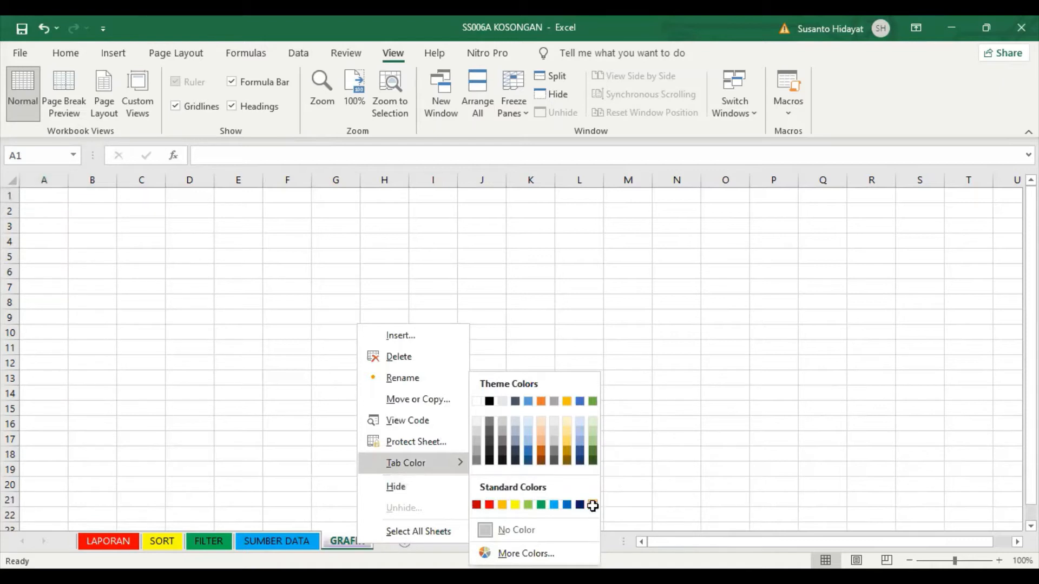
{"action": "left_click", "coordinate": [592, 505]}
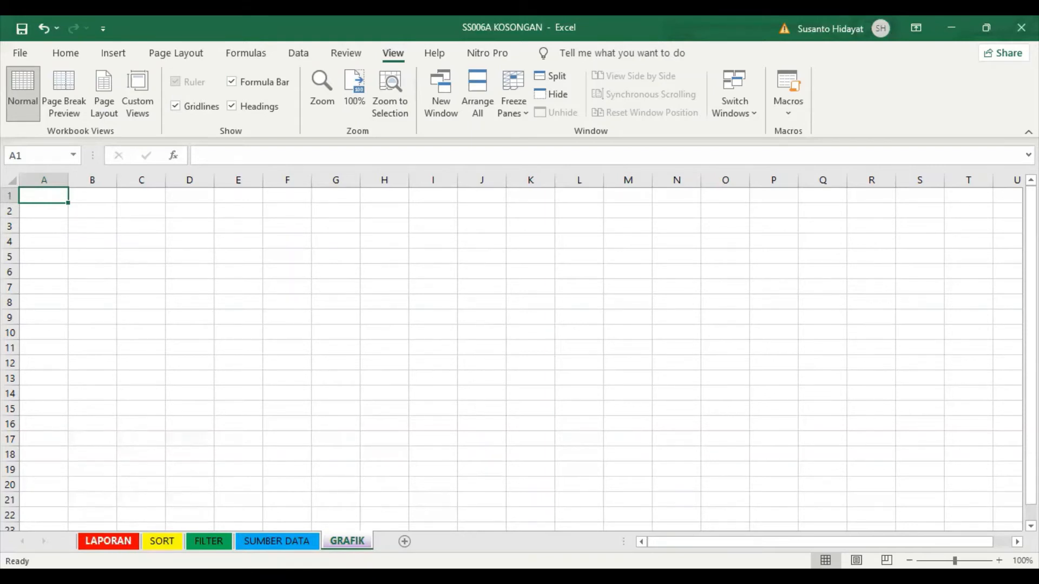
{"action": "left_click", "coordinate": [108, 541]}
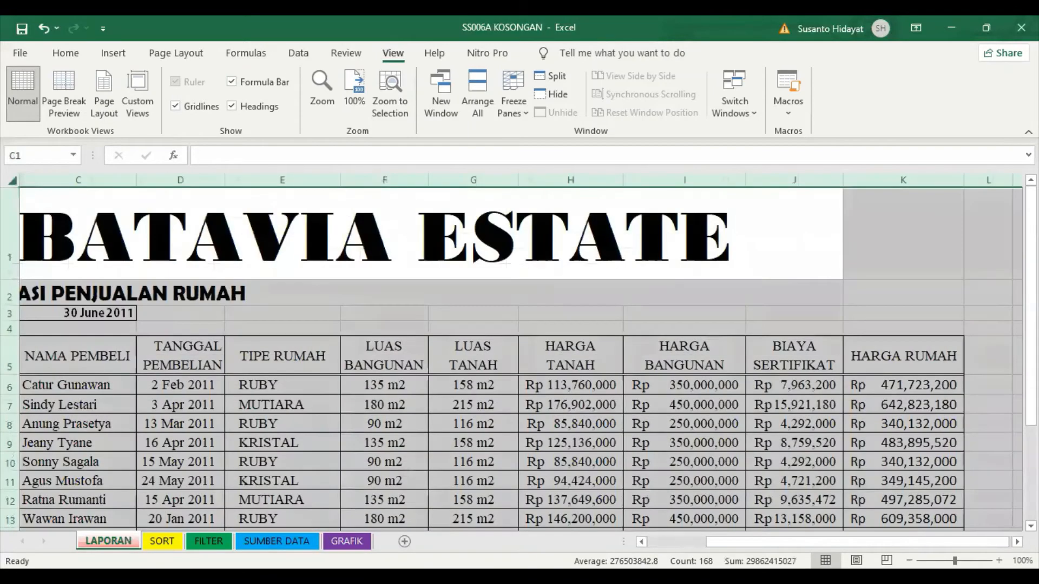
{"action": "left_click", "coordinate": [169, 541]}
{"action": "left_click", "coordinate": [209, 541]}
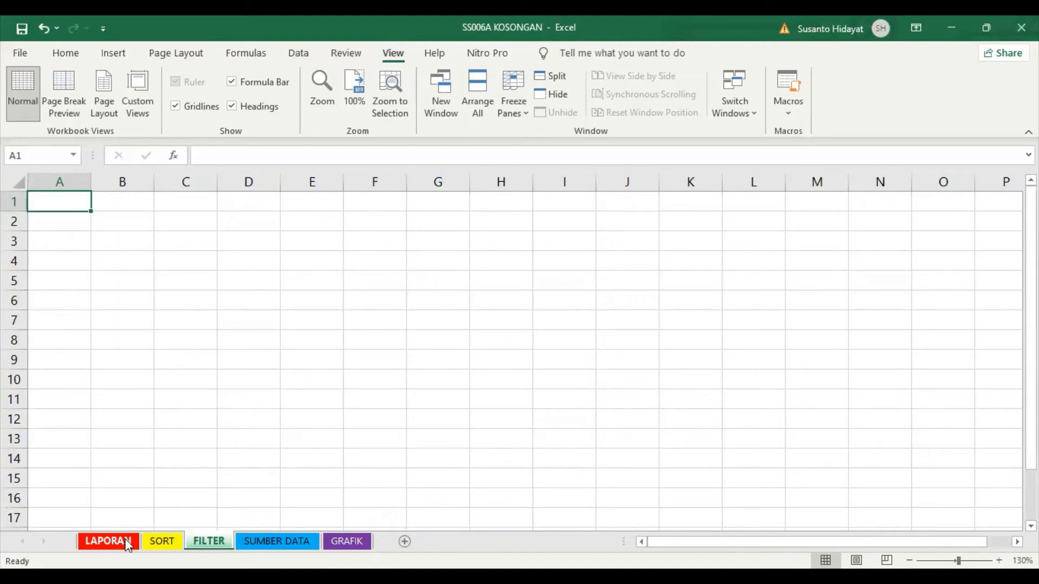
Step: Copy the entire contents of the LAPORAN sheet and paste them over the whole FILTER sheet
{"action": "left_click", "coordinate": [109, 541]}
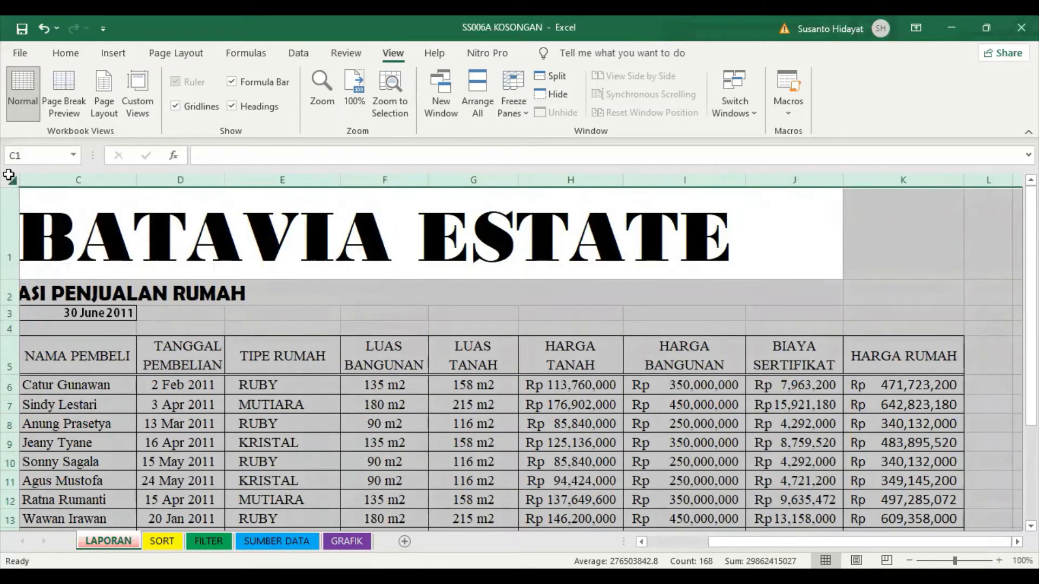
{"action": "left_click", "coordinate": [64, 55]}
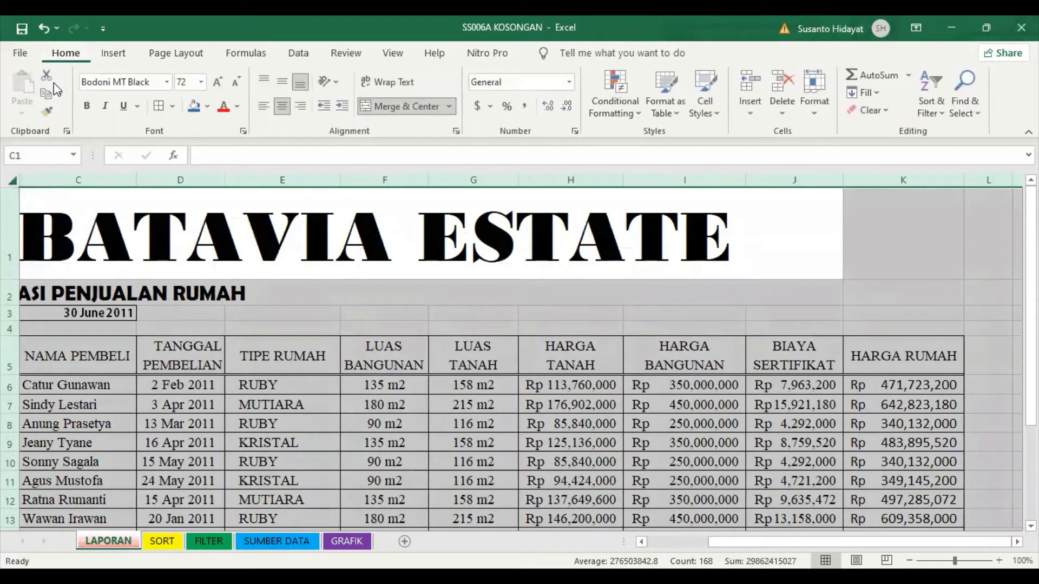
{"action": "left_click", "coordinate": [46, 97]}
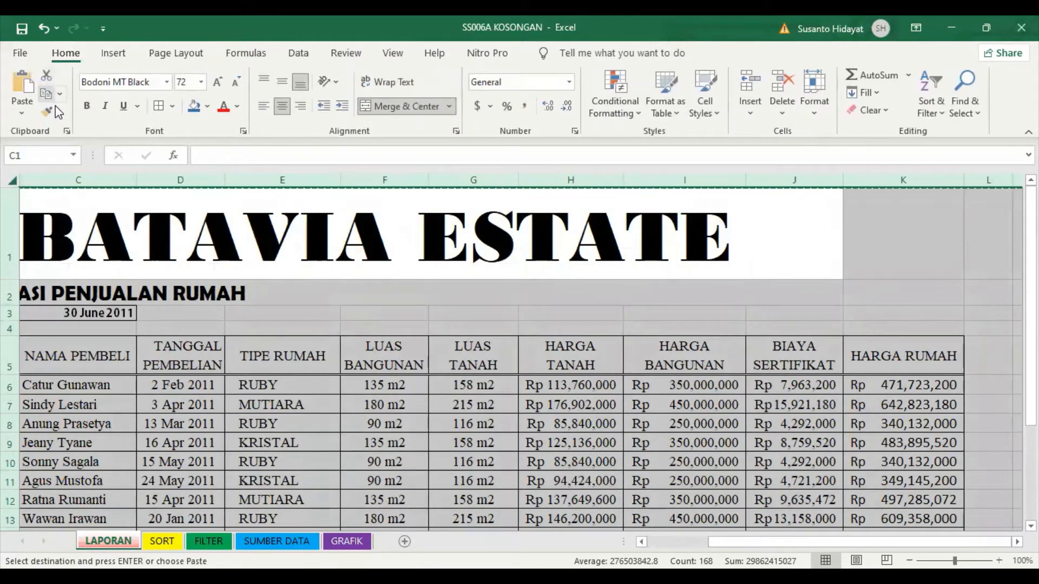
{"action": "left_click", "coordinate": [224, 541]}
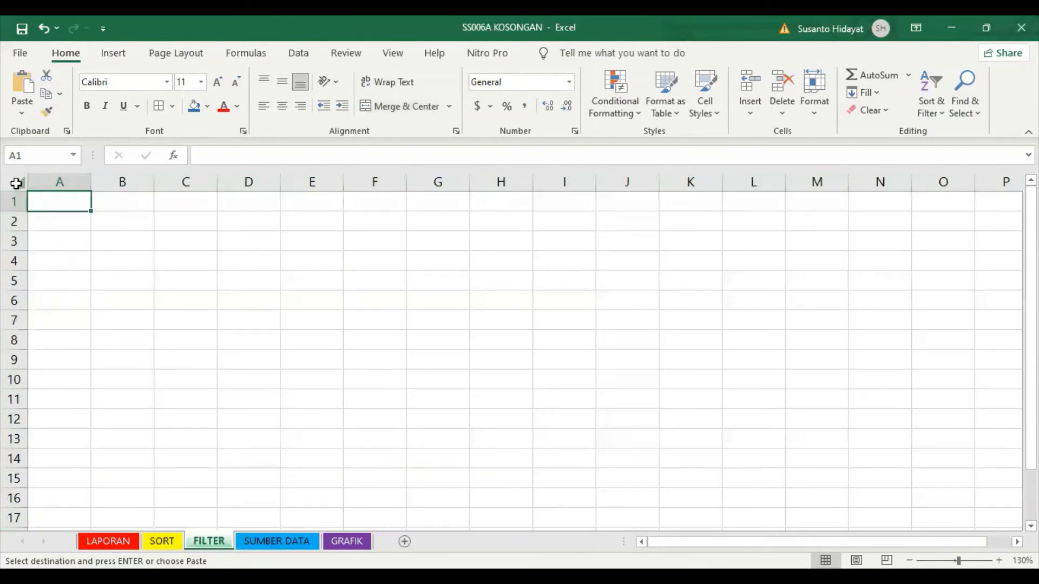
{"action": "left_click", "coordinate": [18, 181]}
{"action": "left_click", "coordinate": [22, 87]}
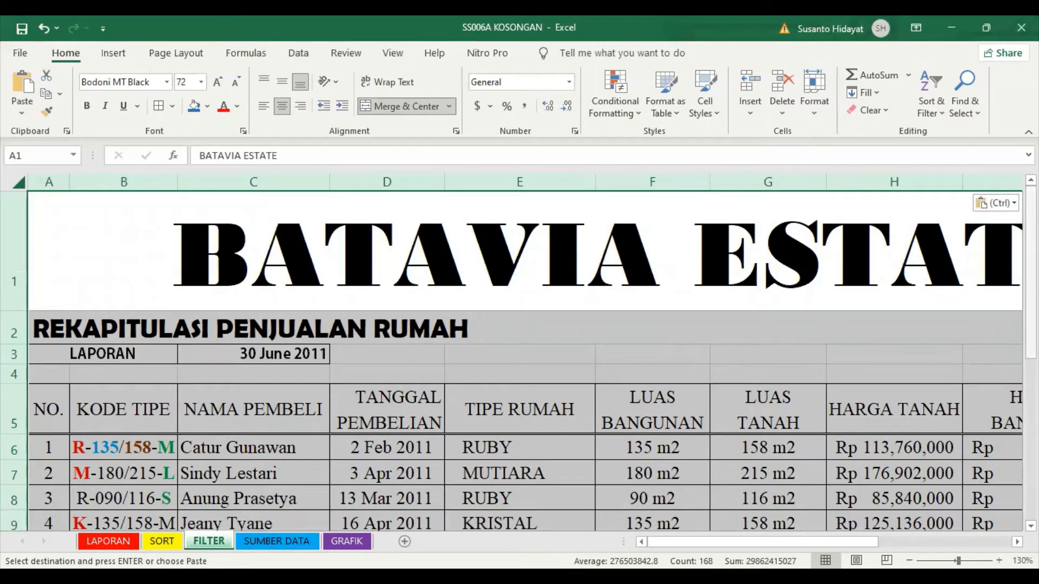
Step: Try to turn on filtering while the whole FILTER sheet is selected
{"action": "left_click_drag", "start_coordinate": [1030, 268], "coordinate": [1030, 283]}
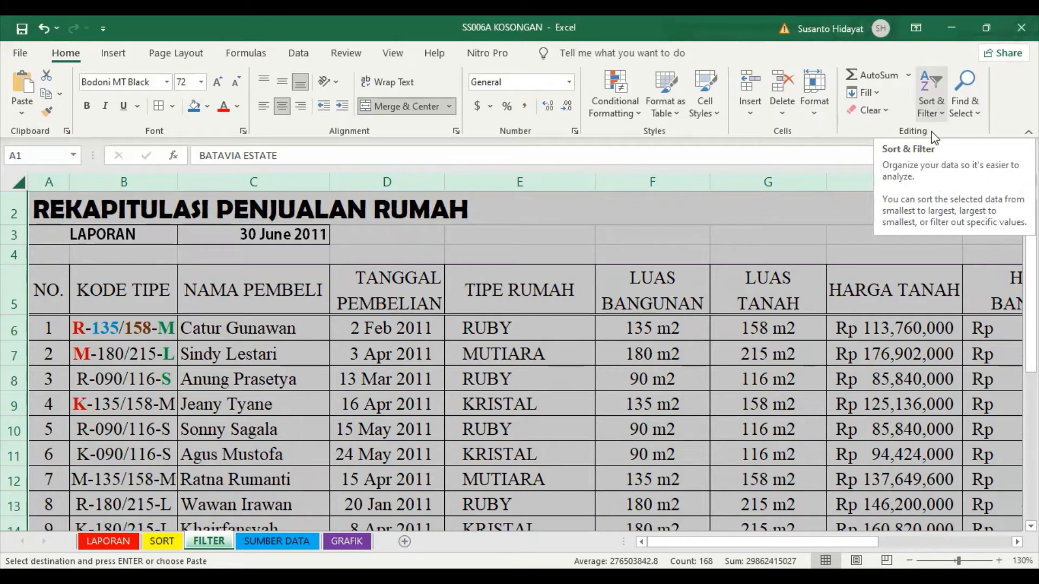
{"action": "left_click", "coordinate": [936, 100]}
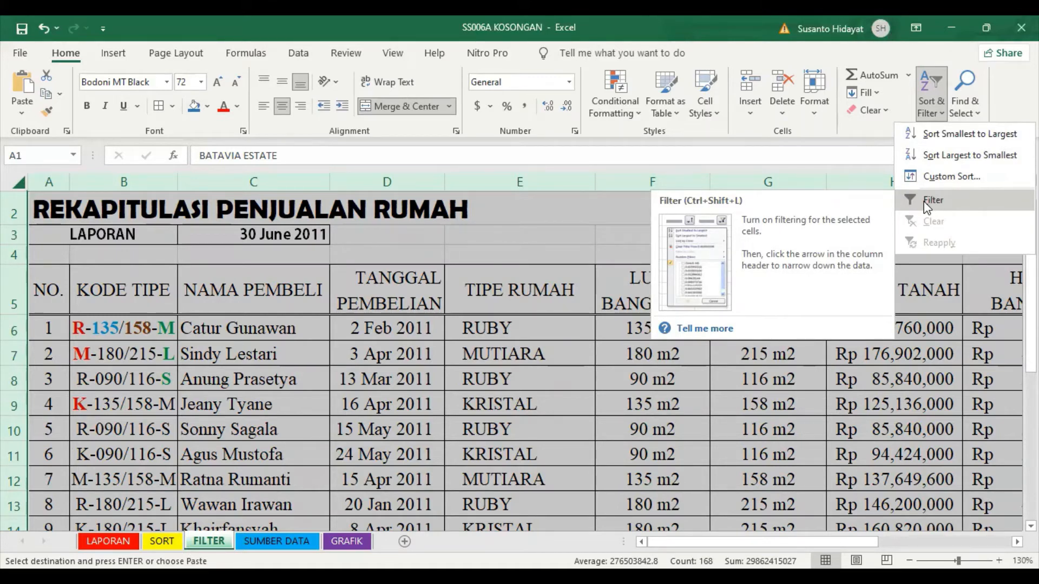
{"action": "left_click", "coordinate": [927, 203]}
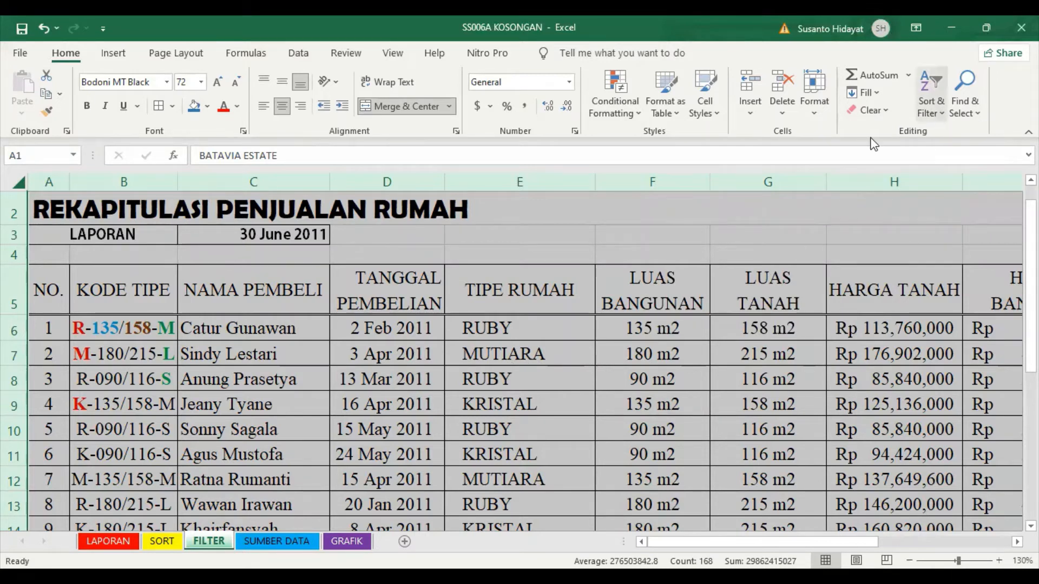
Step: Turn on column filters for the sales table from a single buyer-name cell, and switch them off again
{"action": "left_click", "coordinate": [737, 327]}
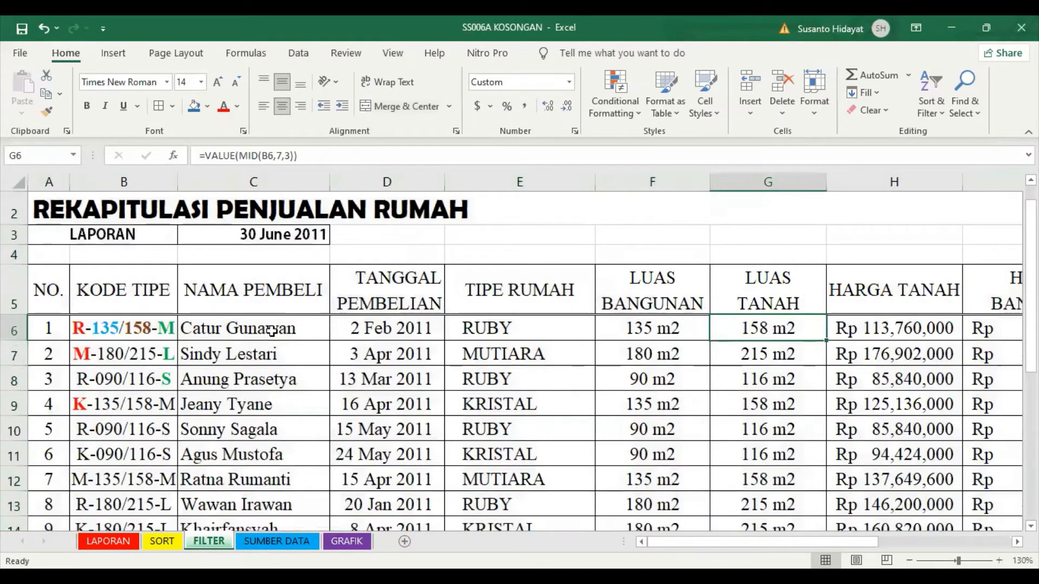
{"action": "left_click", "coordinate": [654, 362]}
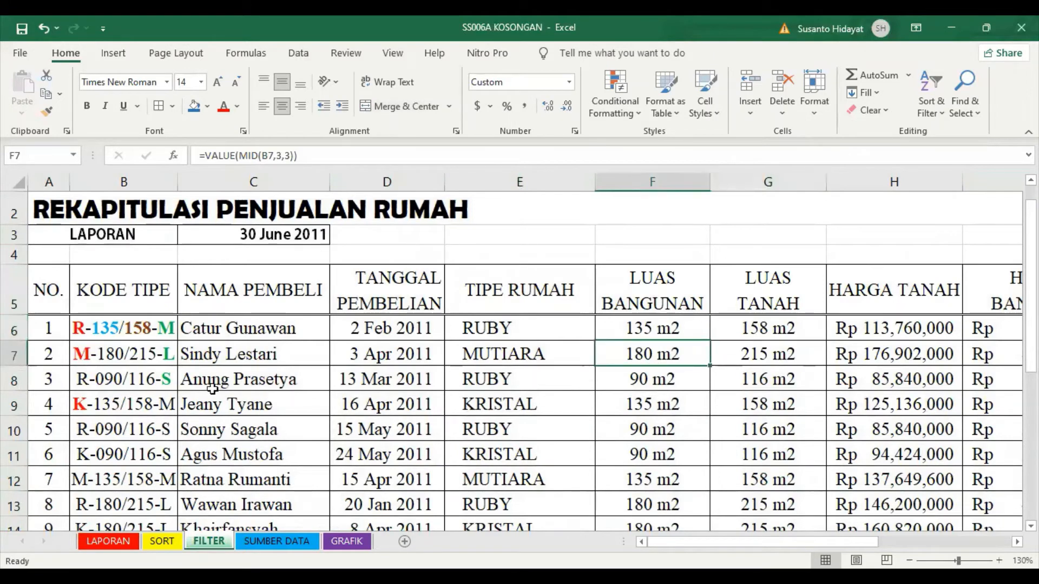
{"action": "left_click", "coordinate": [189, 384]}
{"action": "left_click", "coordinate": [766, 372]}
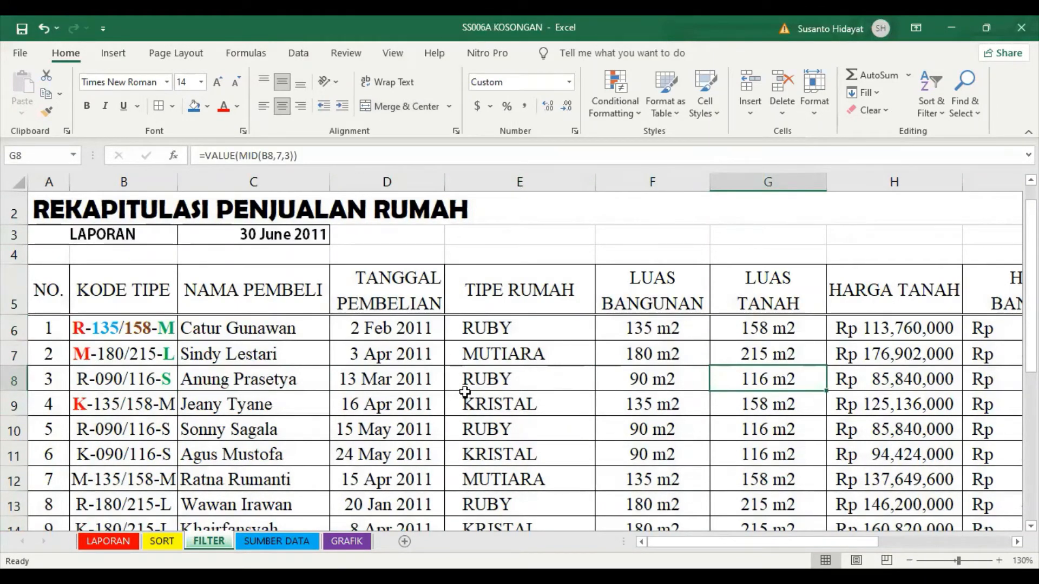
{"action": "left_click", "coordinate": [487, 386]}
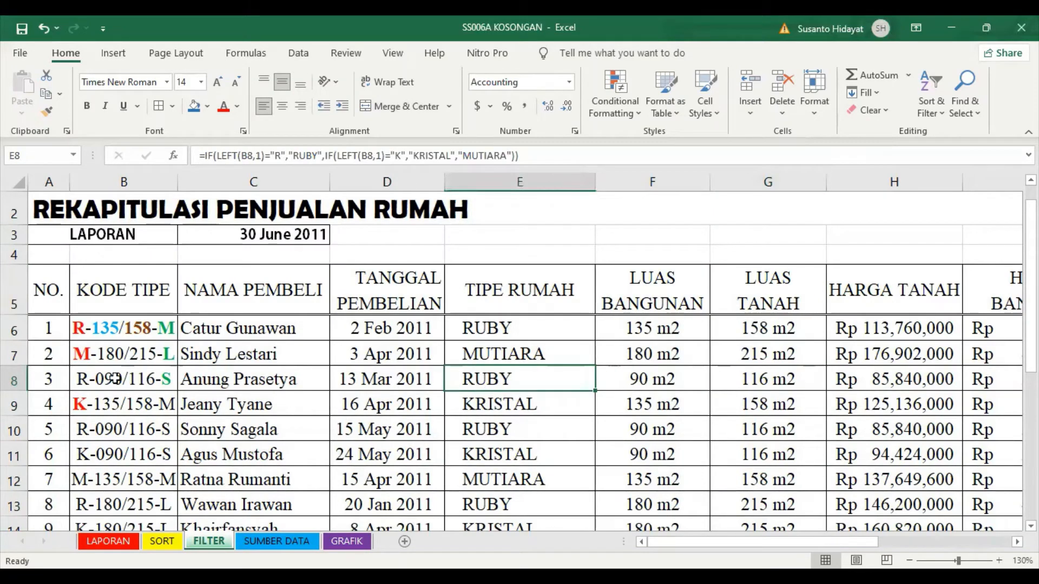
{"action": "left_click", "coordinate": [193, 359]}
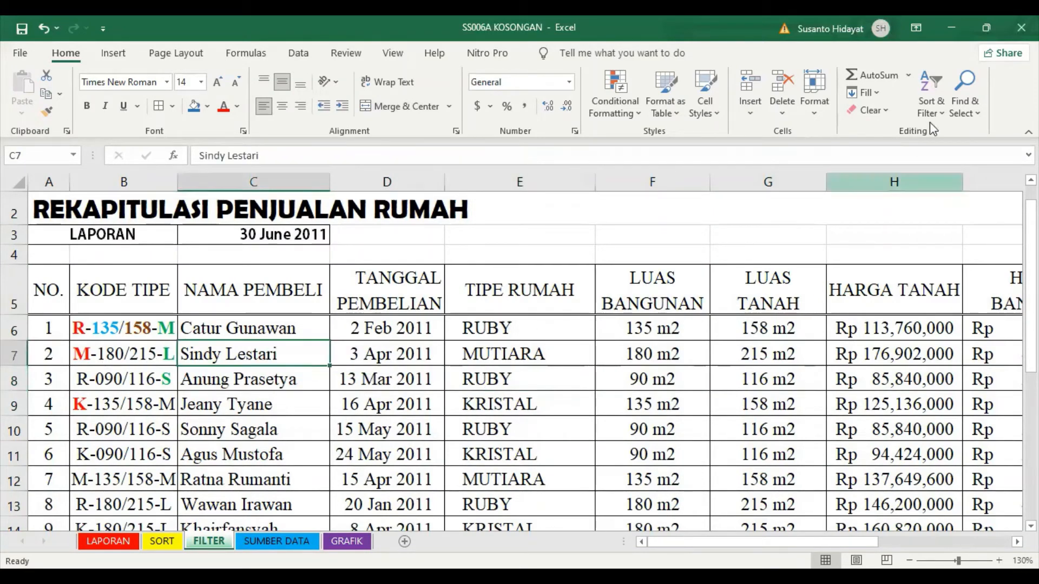
{"action": "left_click", "coordinate": [931, 103]}
{"action": "left_click", "coordinate": [965, 209]}
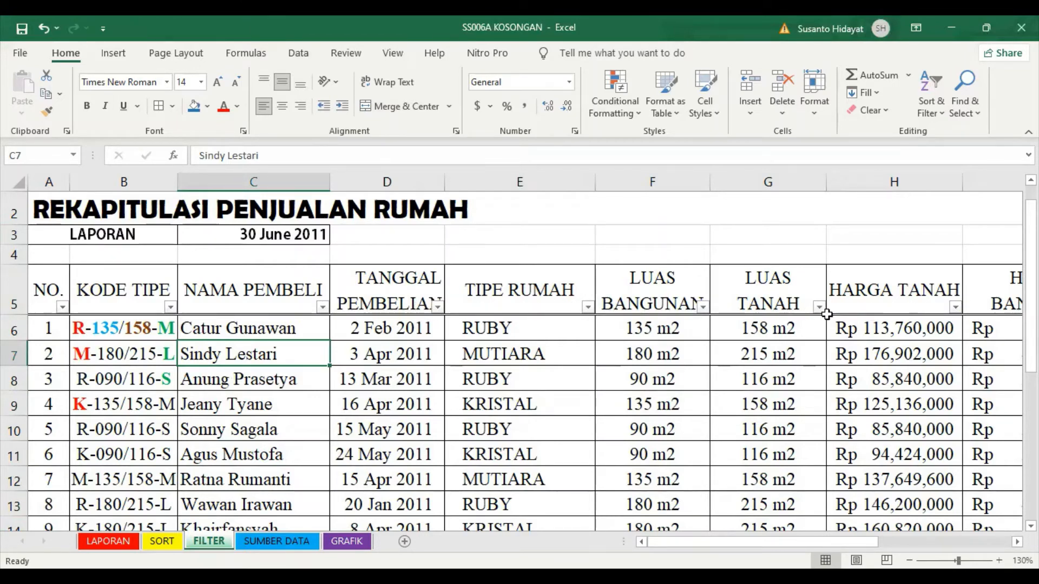
{"action": "left_click", "coordinate": [940, 102]}
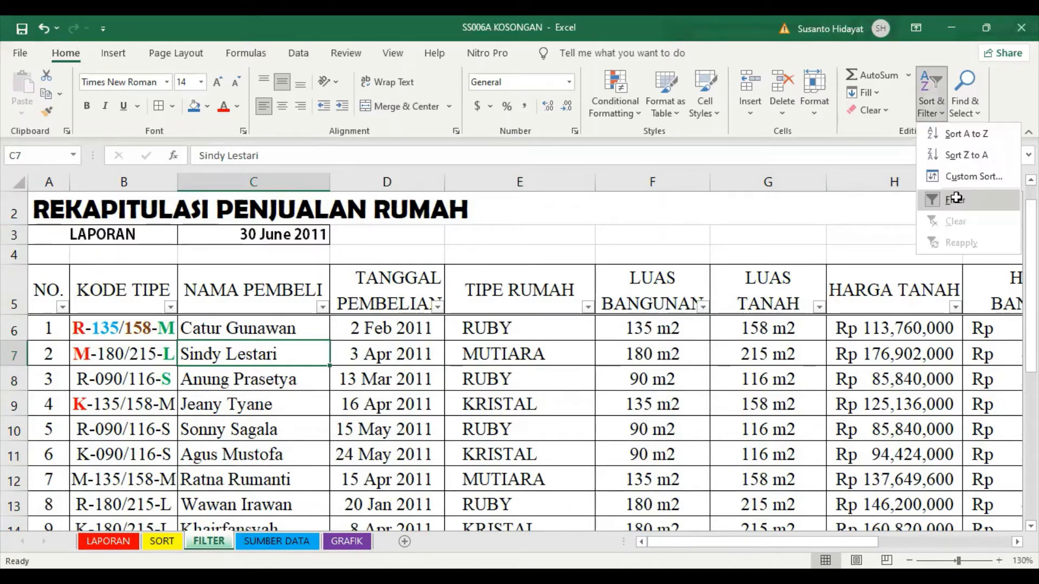
{"action": "left_click", "coordinate": [956, 198]}
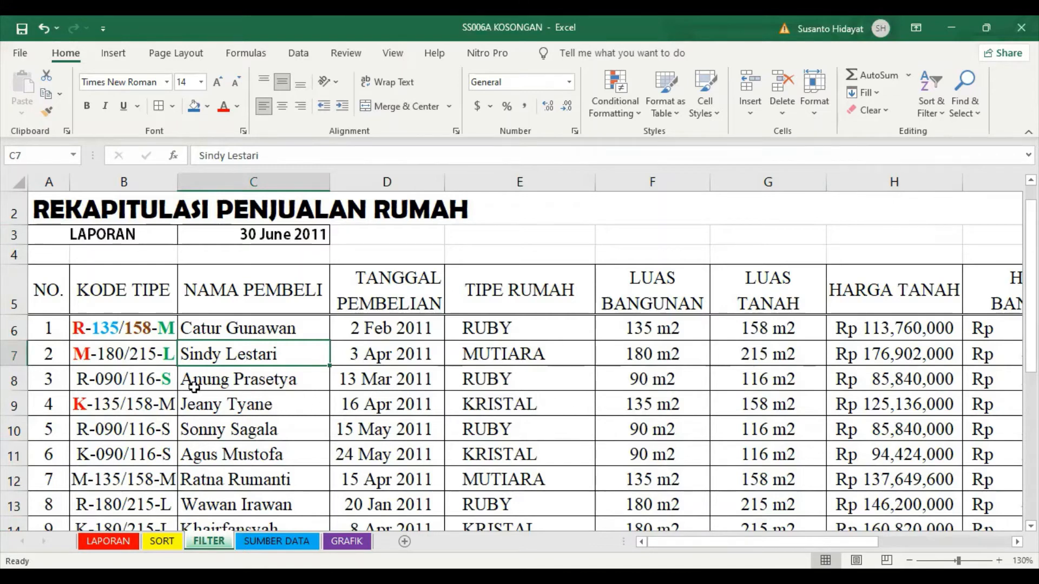
Step: Turn on column filters for the sales table from cell E8 in the TIPE RUMAH column
{"action": "left_click", "coordinate": [123, 381]}
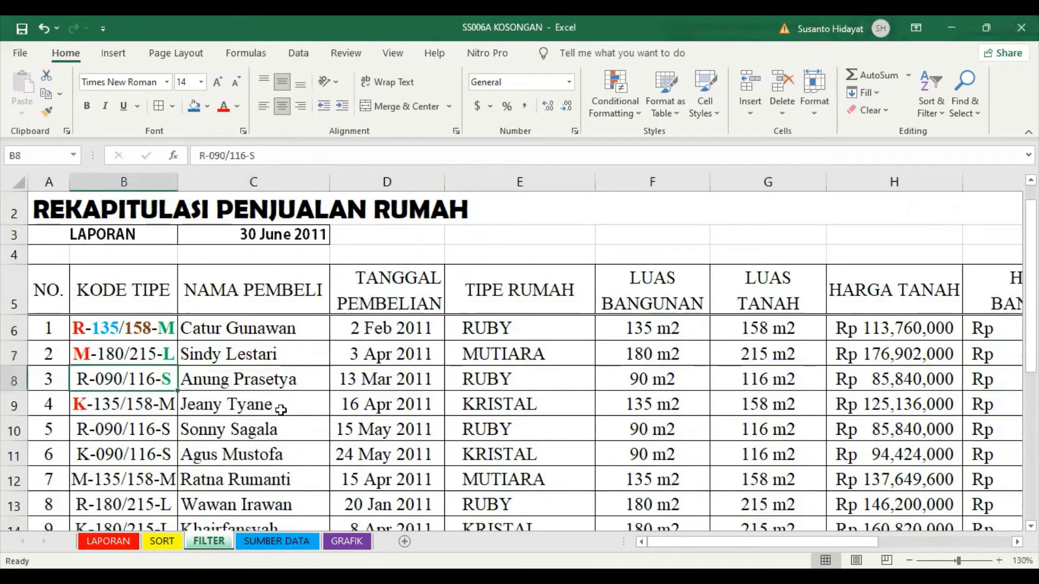
{"action": "left_click", "coordinate": [530, 427]}
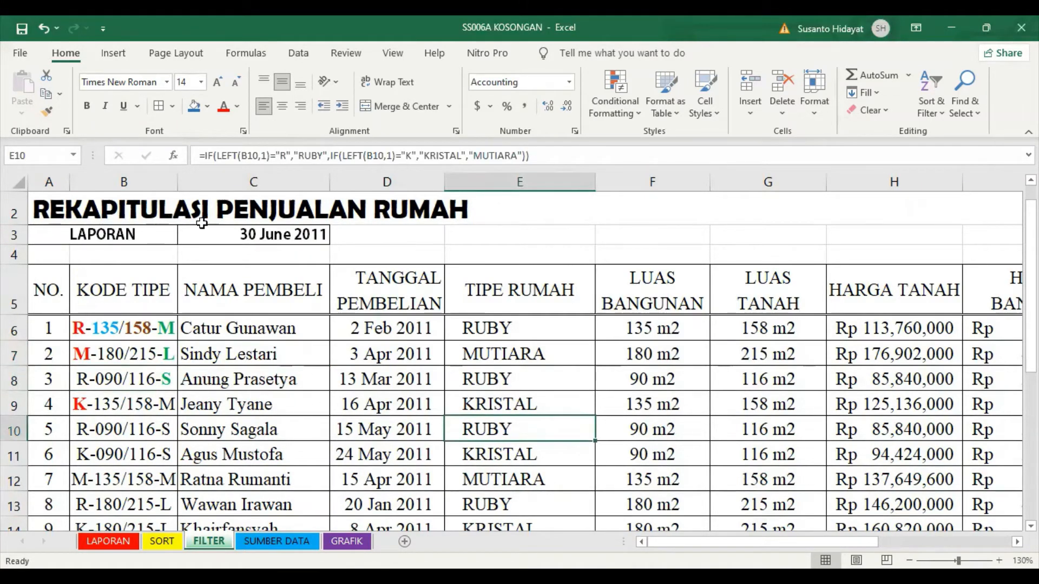
{"action": "left_click", "coordinate": [579, 376]}
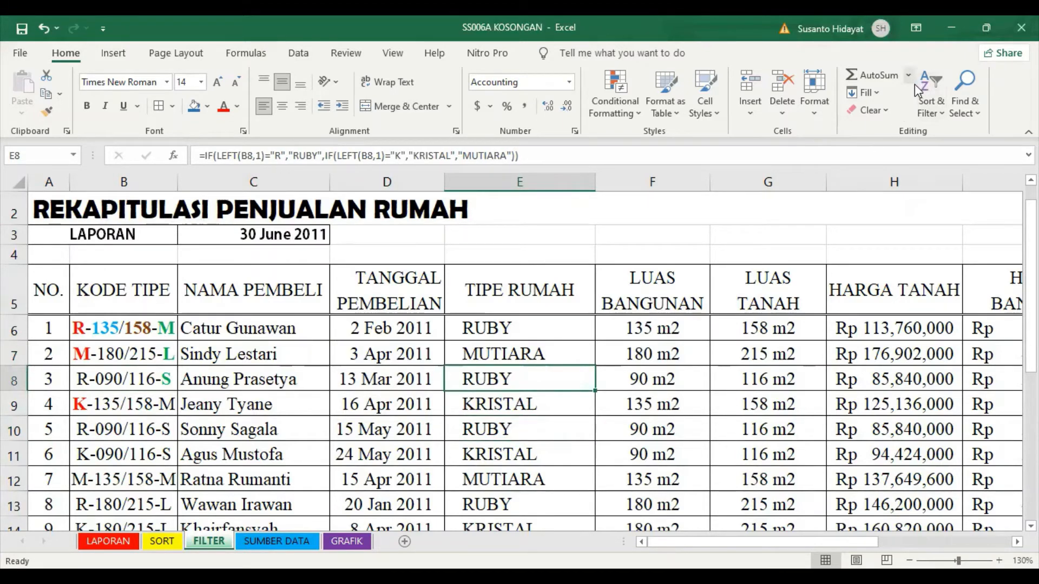
{"action": "left_click", "coordinate": [942, 103]}
{"action": "left_click", "coordinate": [966, 199]}
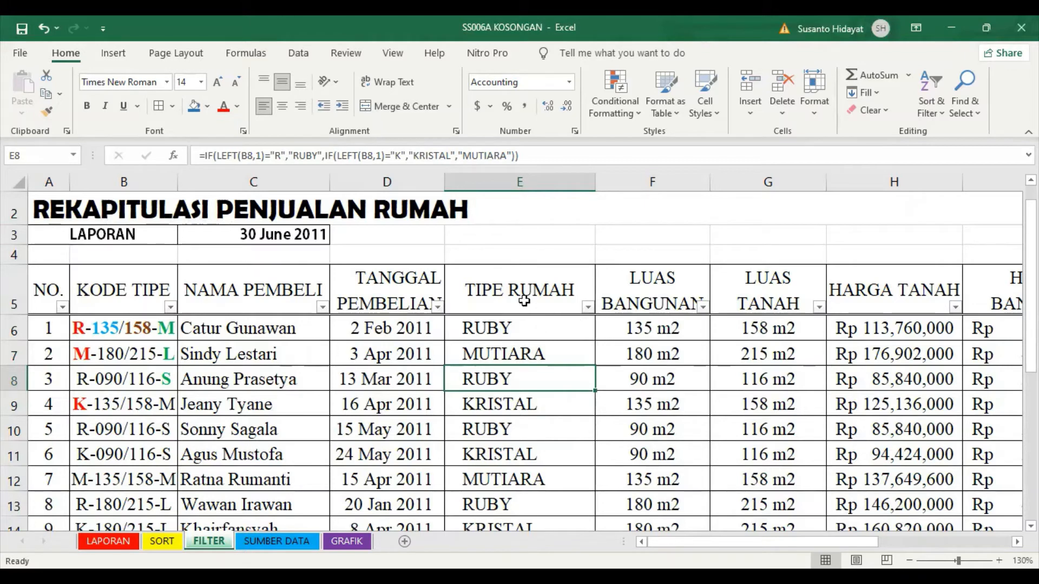
Step: Filter the TIPE RUMAH column to show only MUTIARA
{"action": "left_click", "coordinate": [587, 308]}
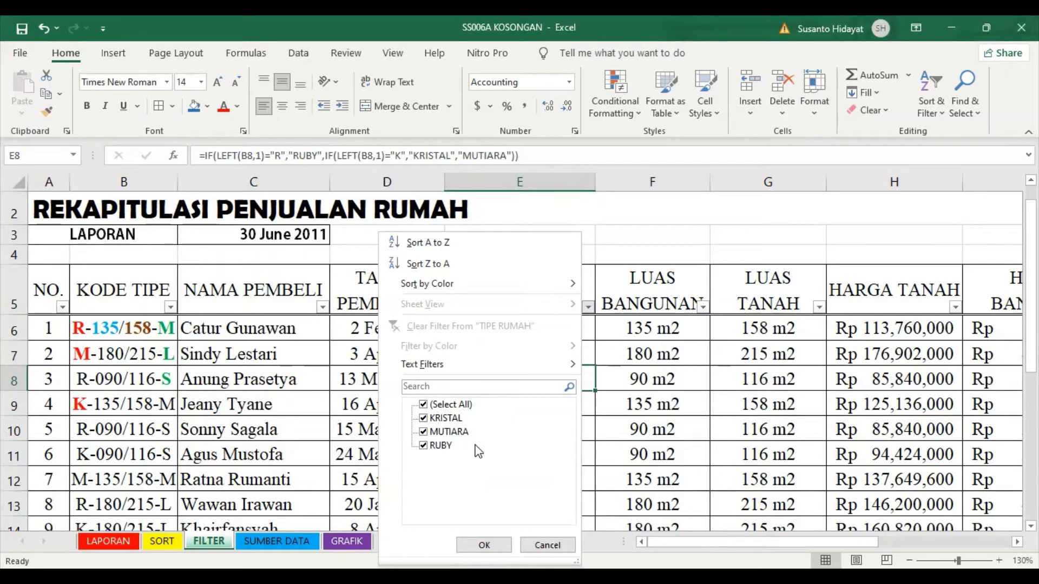
{"action": "left_click", "coordinate": [425, 406]}
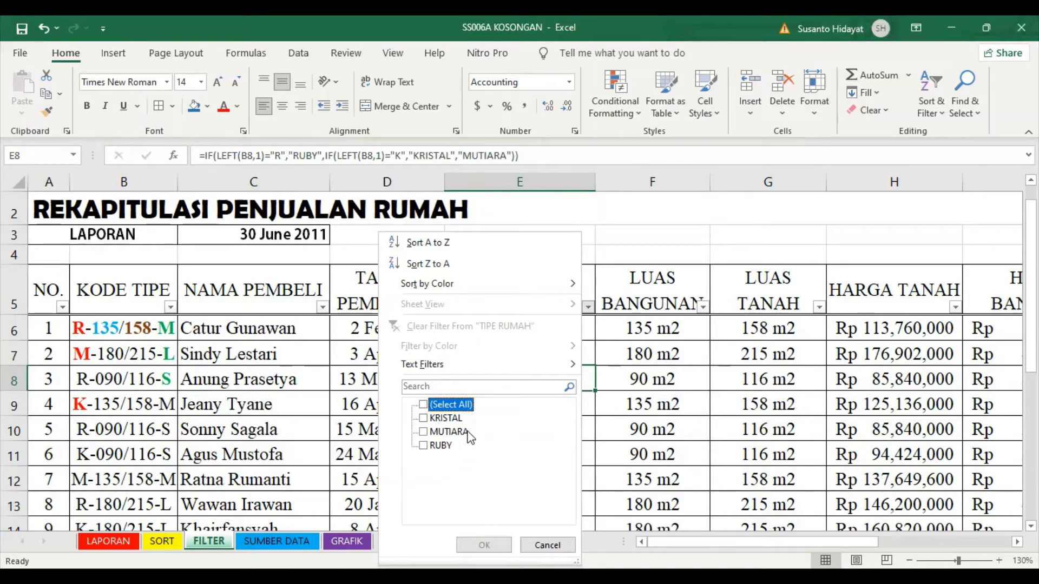
{"action": "left_click", "coordinate": [424, 432]}
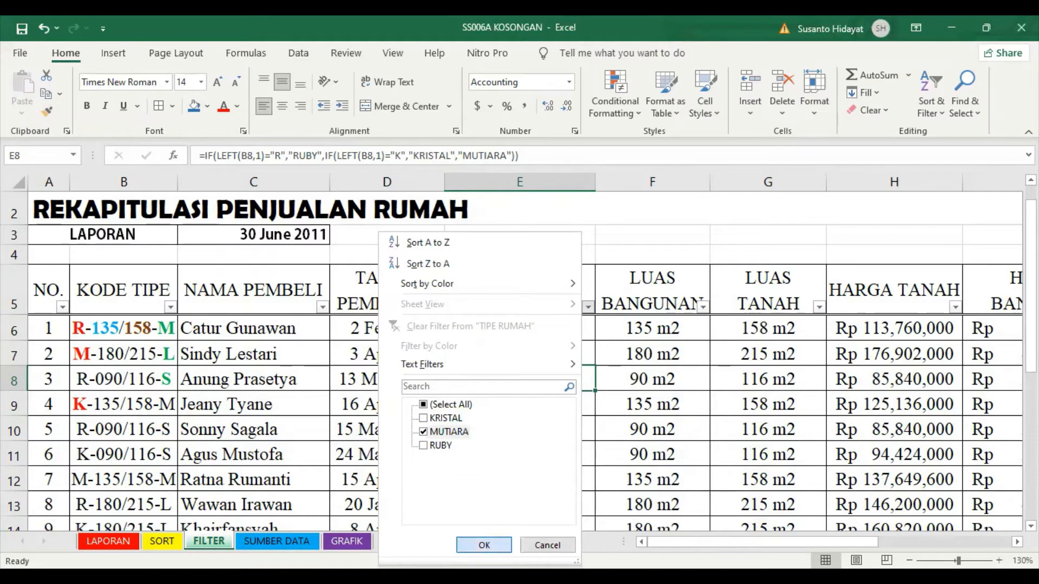
{"action": "key", "text": "Return"}
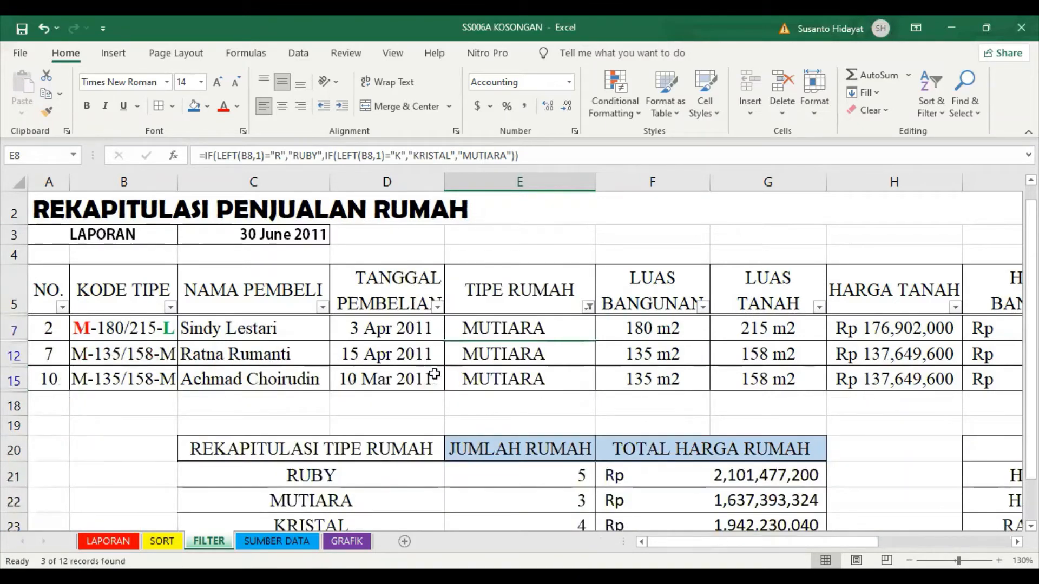
Step: Change the TIPE RUMAH filter to show only KRISTAL
{"action": "left_click", "coordinate": [589, 307]}
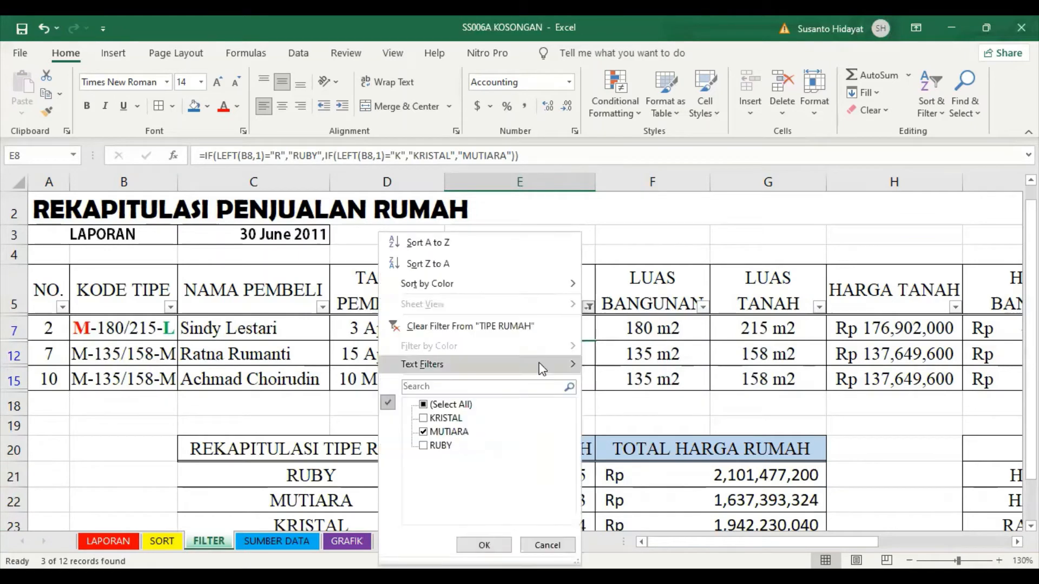
{"action": "left_click", "coordinate": [432, 407]}
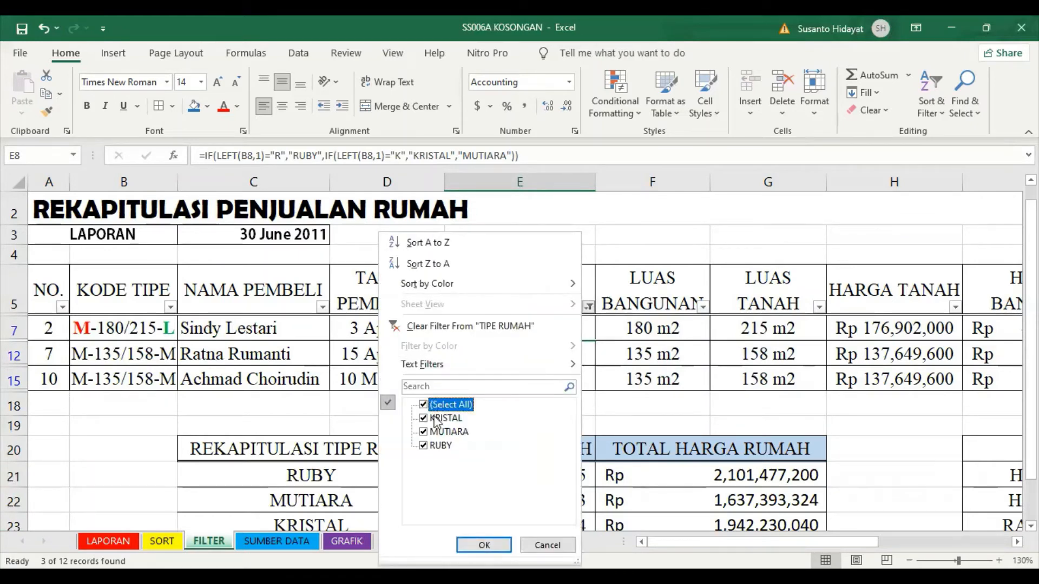
{"action": "left_click", "coordinate": [433, 407]}
{"action": "left_click", "coordinate": [431, 419]}
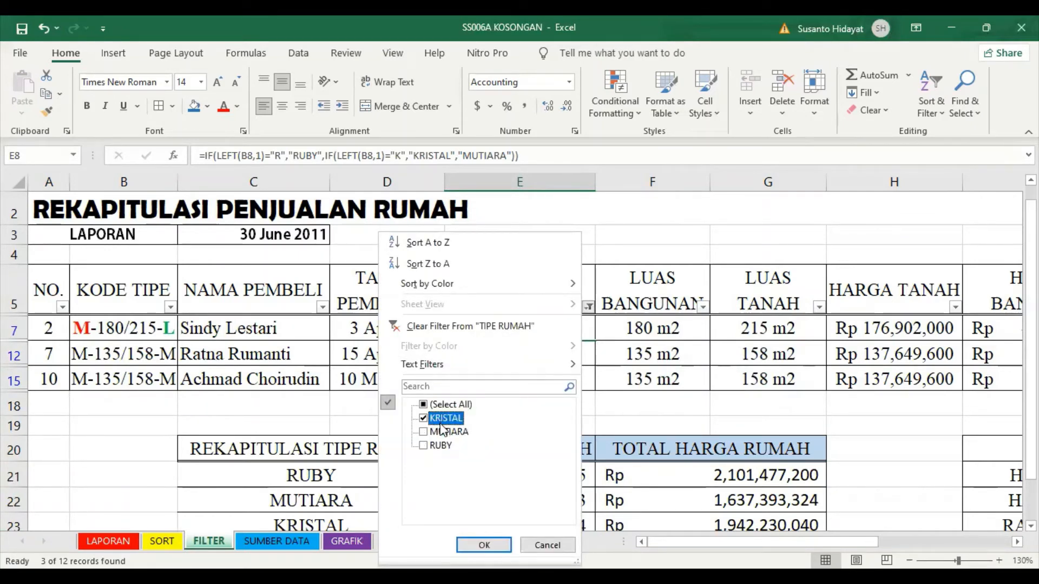
{"action": "left_click", "coordinate": [484, 545]}
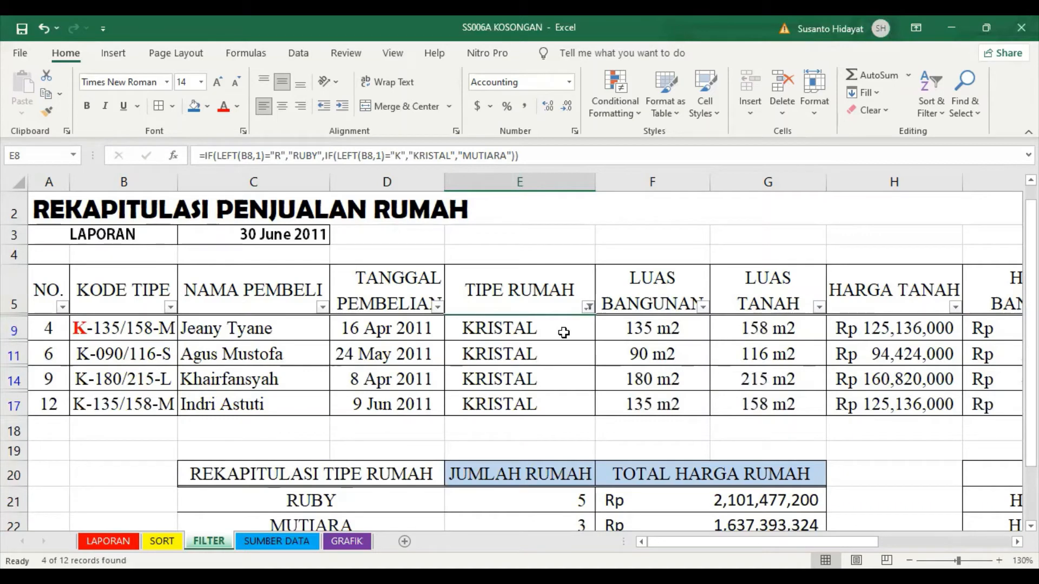
Step: Add RUBY to the TIPE RUMAH filter so that both KRISTAL and RUBY rows are included
{"action": "mouse_move", "coordinate": [590, 314]}
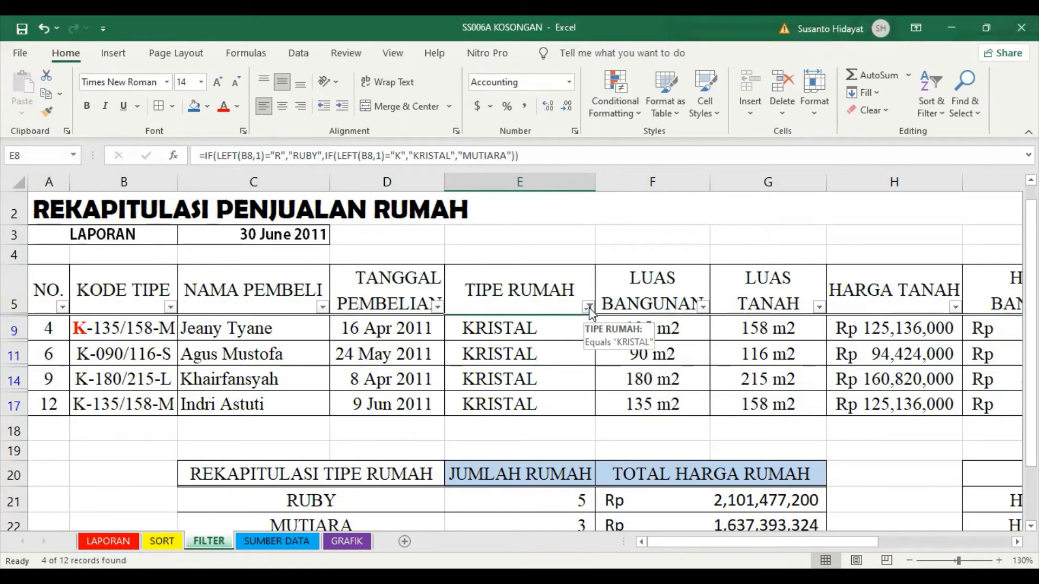
{"action": "left_click", "coordinate": [588, 307]}
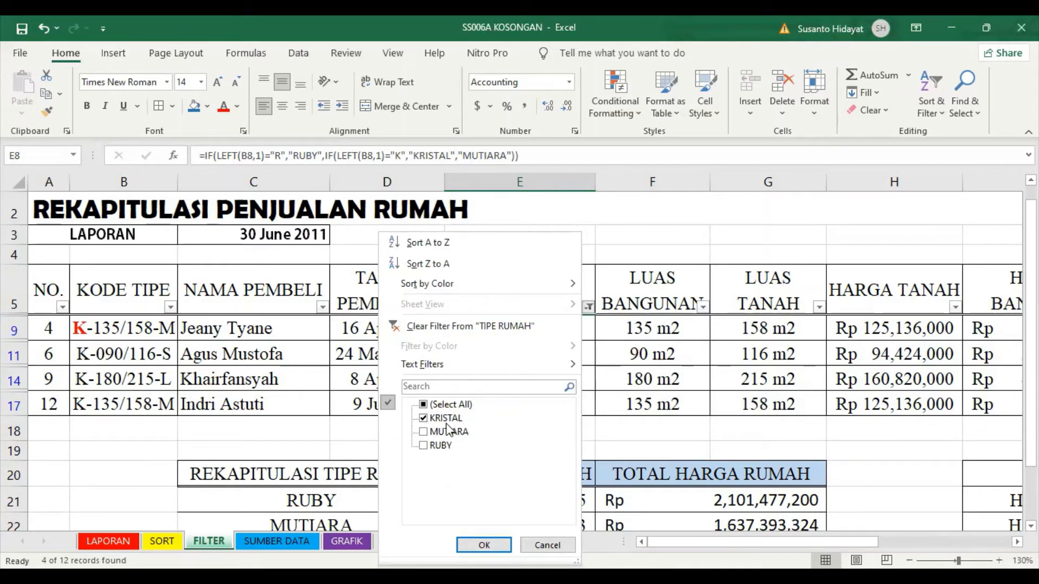
{"action": "left_click", "coordinate": [426, 449]}
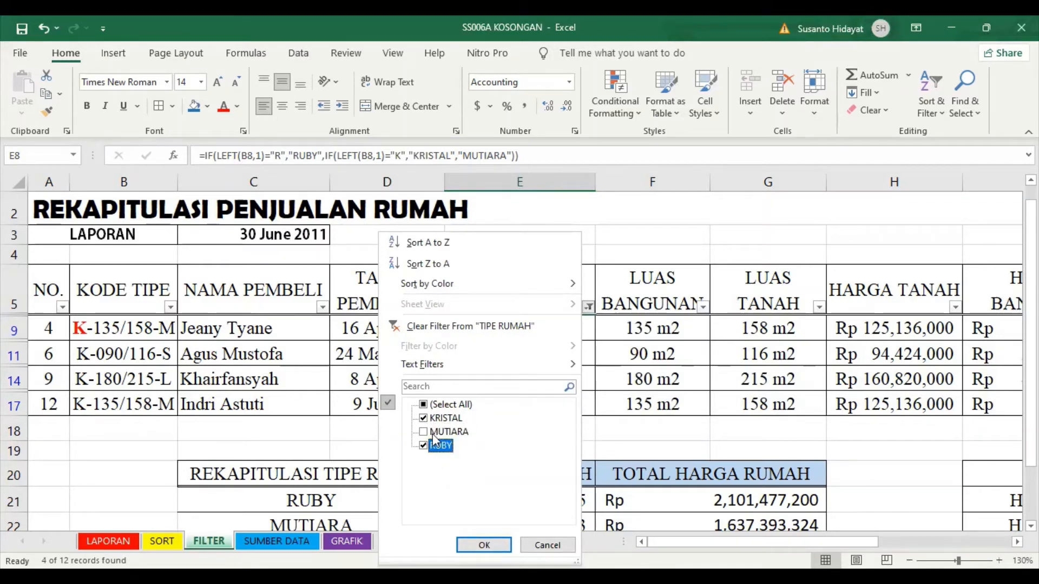
{"action": "left_click", "coordinate": [475, 542]}
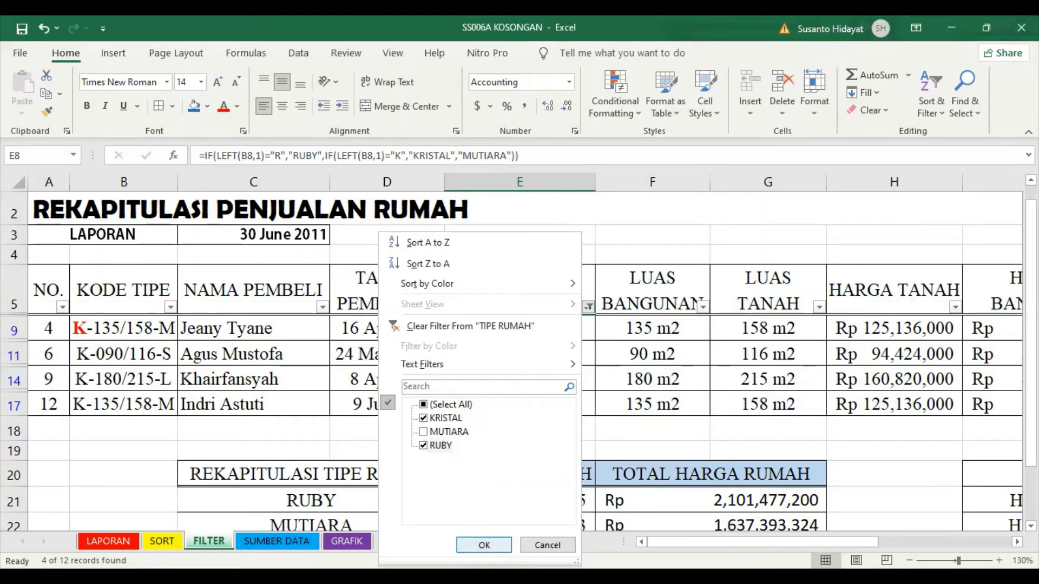
{"action": "scroll", "coordinate": [540, 301], "scroll_direction": "down", "scroll_amount": 1}
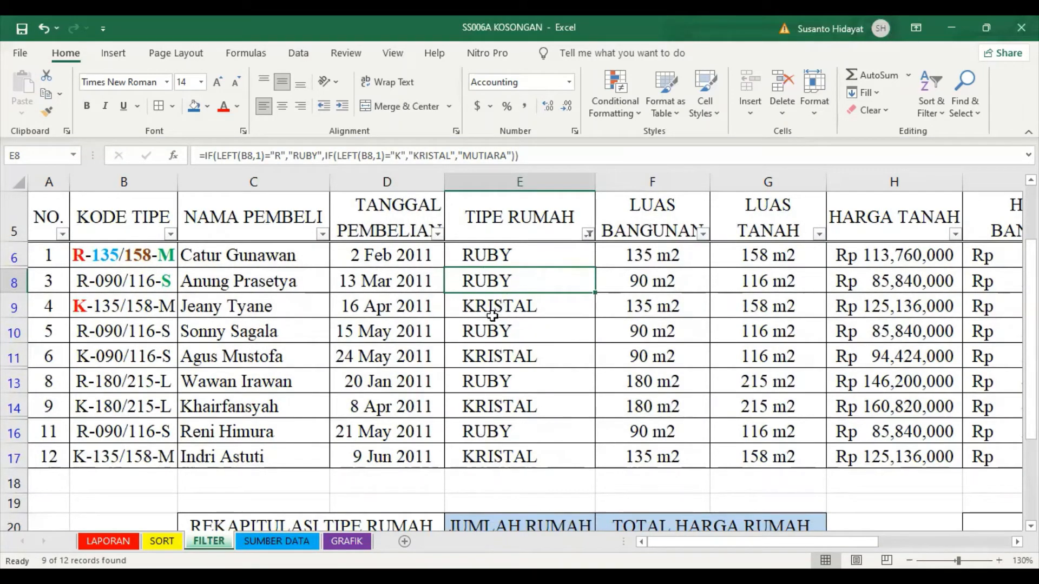
Step: Sort the filtered sales rows by TIPE RUMAH from A to Z
{"action": "left_click", "coordinate": [523, 336]}
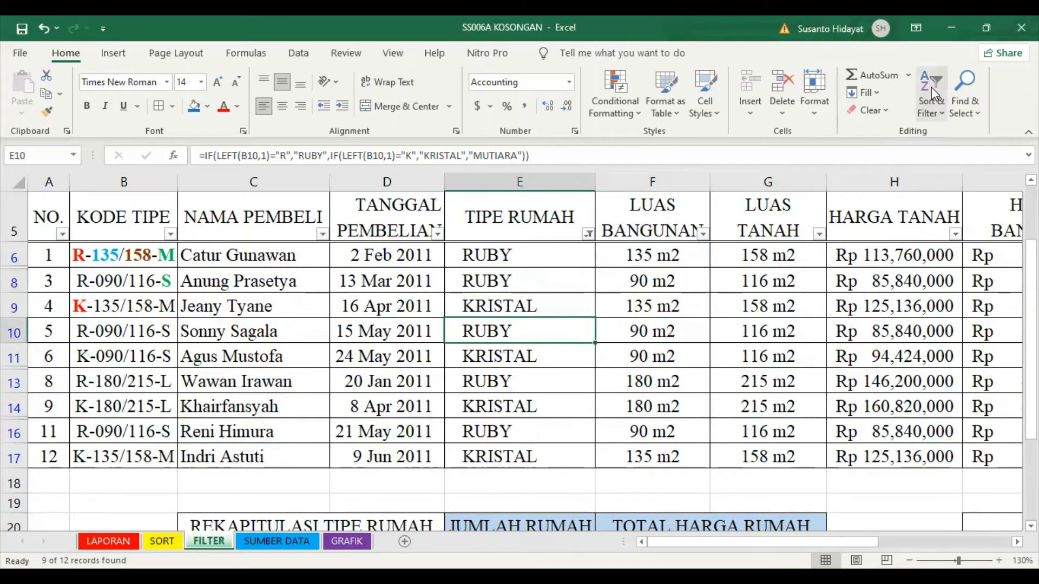
{"action": "left_click", "coordinate": [929, 109]}
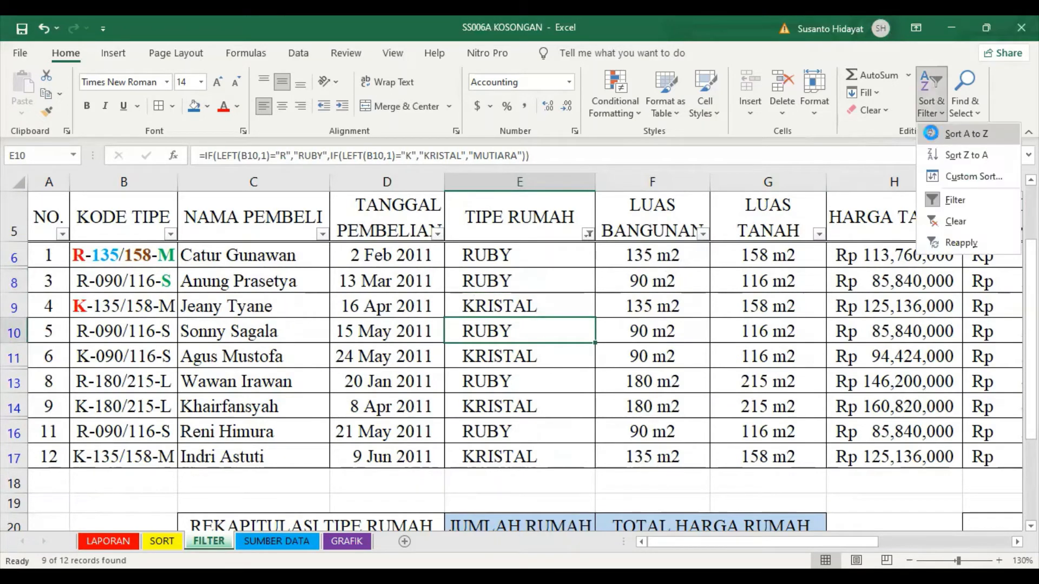
{"action": "left_click", "coordinate": [954, 142]}
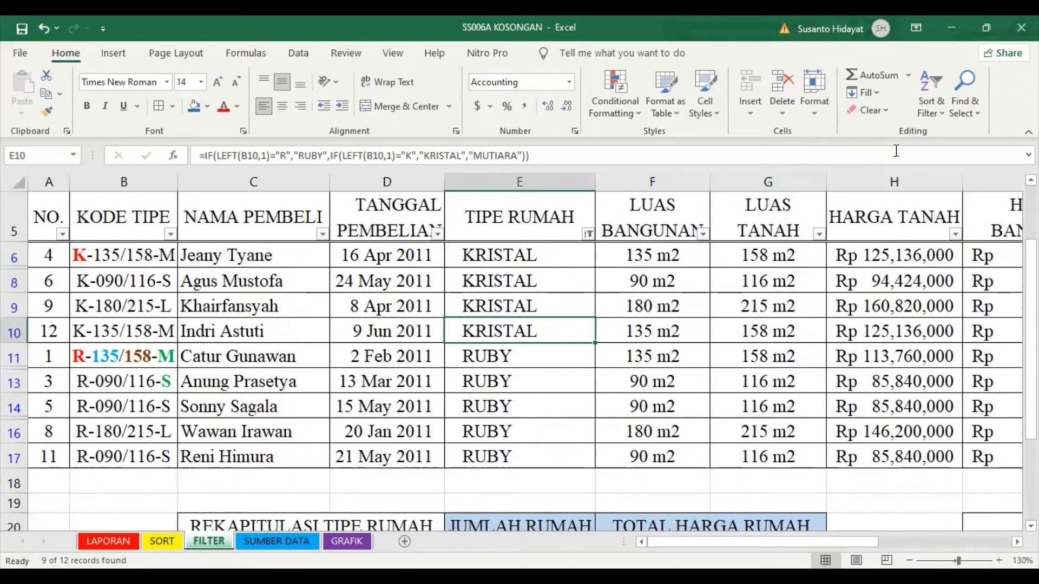
Step: Turn off the column filters on the FILTER sheet's sales table
{"action": "left_click", "coordinate": [937, 103]}
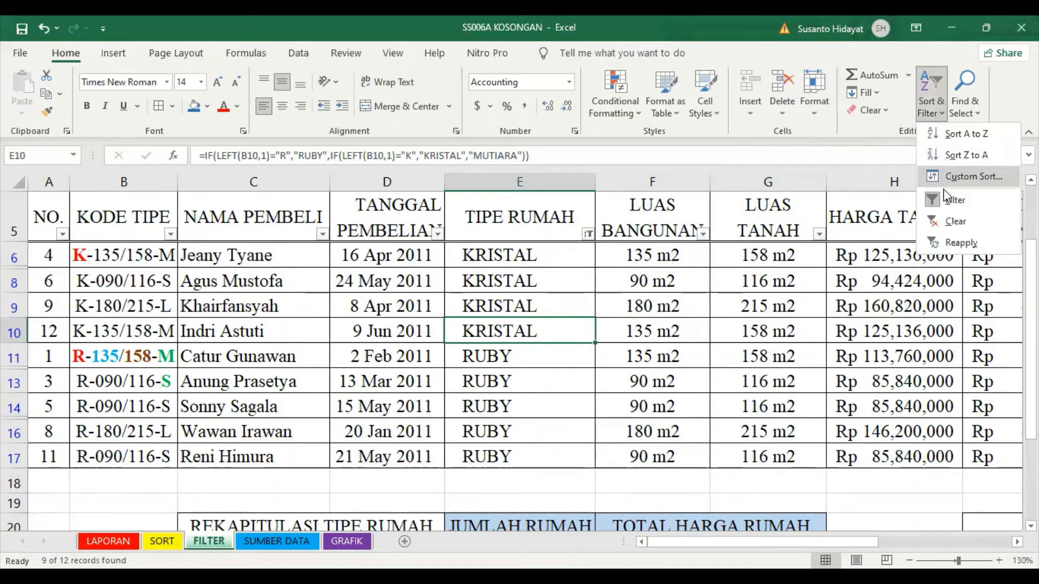
{"action": "left_click", "coordinate": [936, 200]}
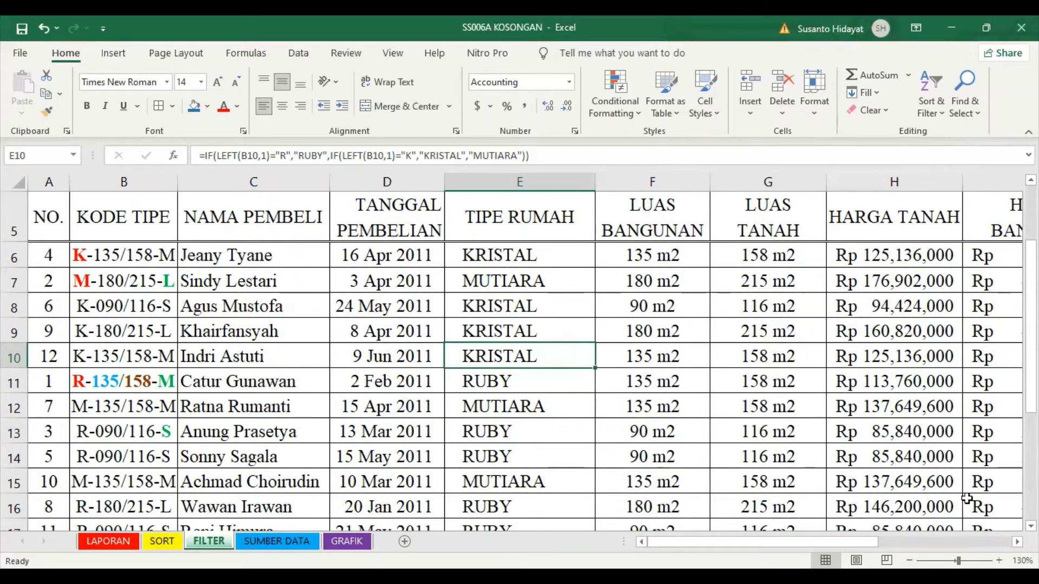
{"action": "left_click", "coordinate": [957, 428]}
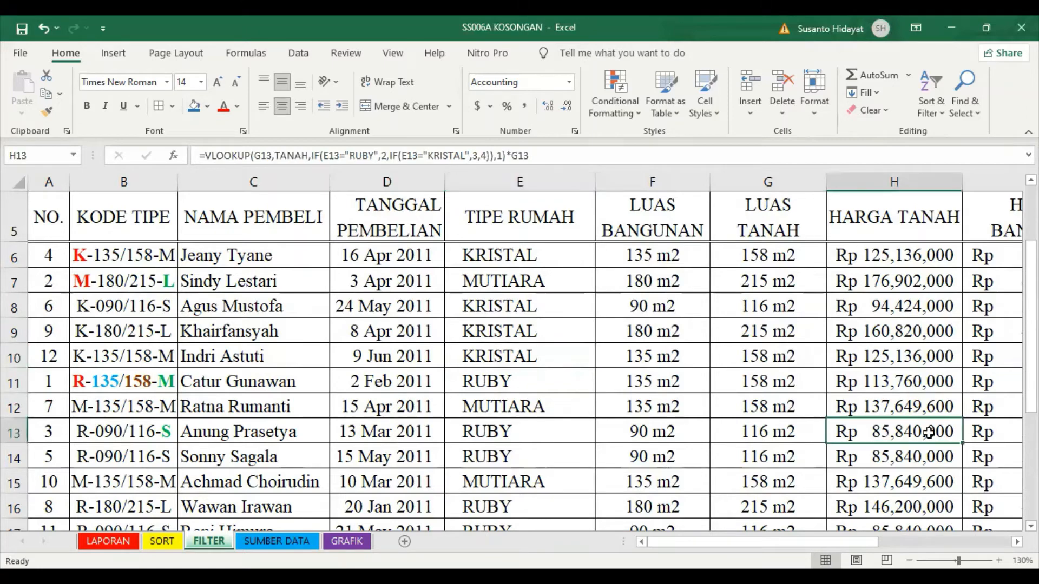
{"action": "key", "text": "Right"}
{"action": "key", "text": "Right"}
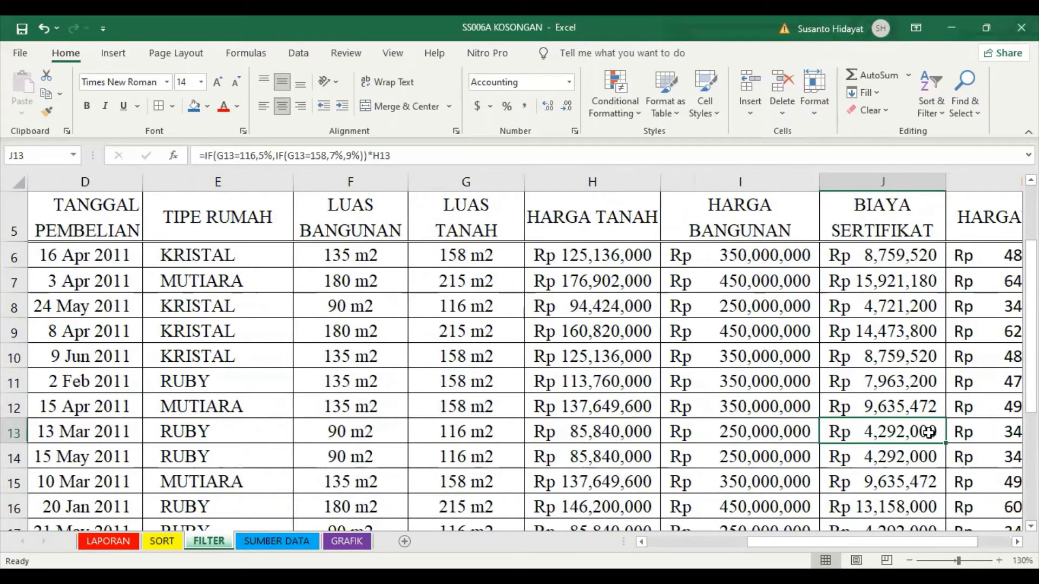
Step: Sort the FILTER sheet's sales rows by HARGA RUMAH from smallest to largest
{"action": "key", "text": "Right"}
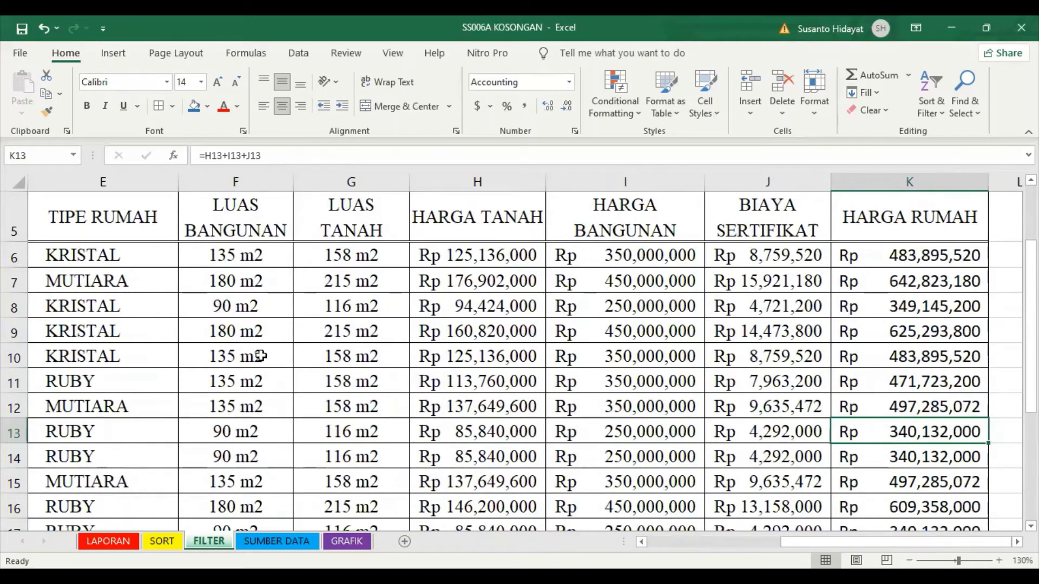
{"action": "left_click", "coordinate": [101, 337]}
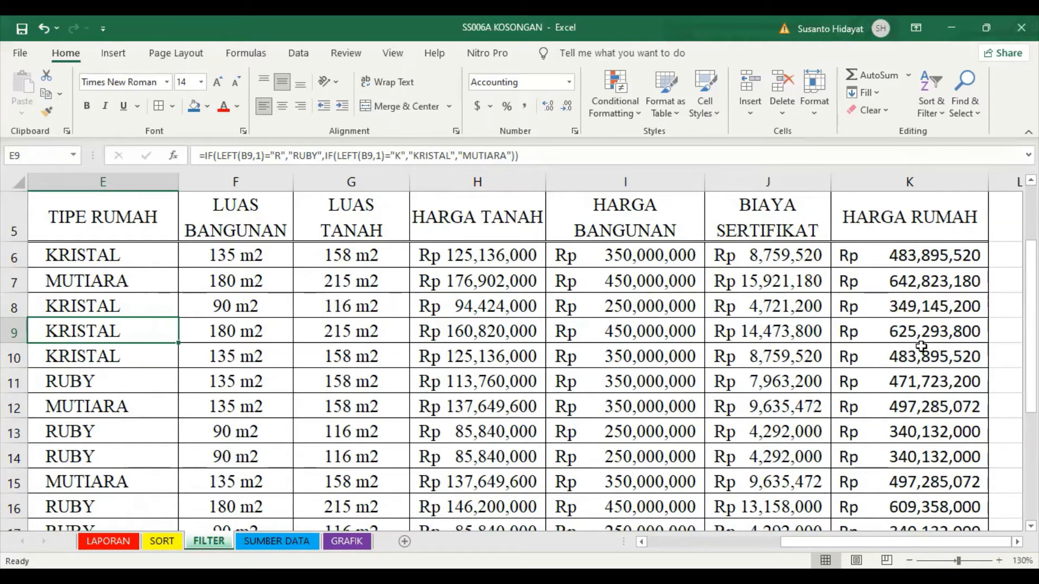
{"action": "left_click", "coordinate": [922, 318]}
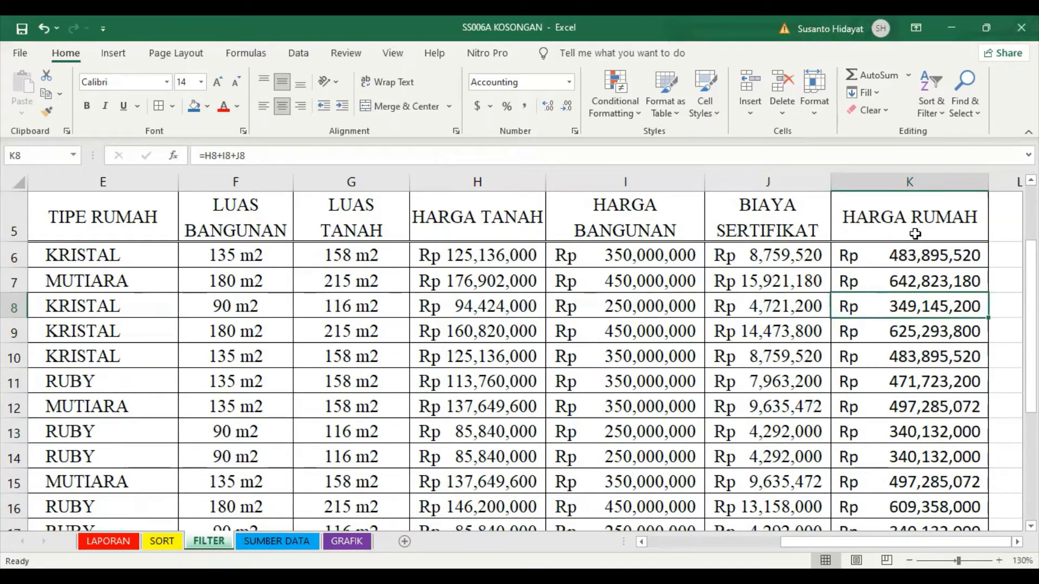
{"action": "left_click", "coordinate": [936, 106]}
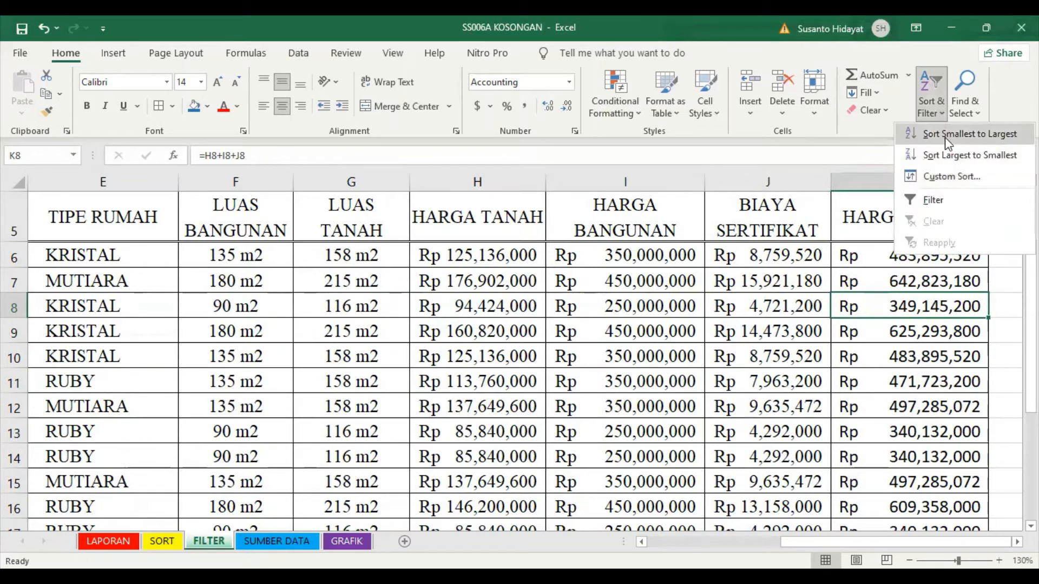
{"action": "left_click", "coordinate": [948, 141]}
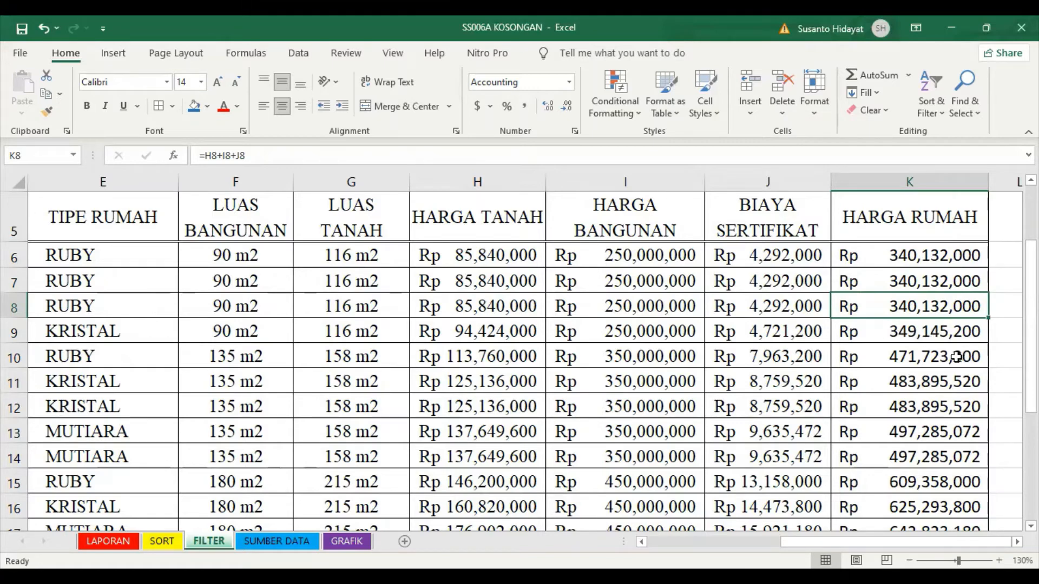
{"action": "scroll", "coordinate": [925, 405], "scroll_direction": "down", "scroll_amount": 1}
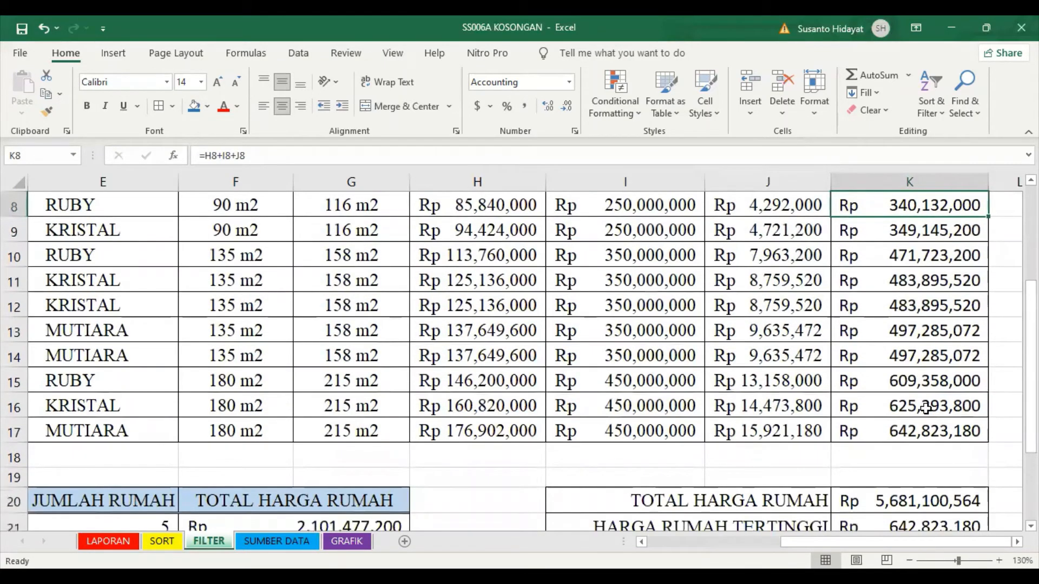
{"action": "scroll", "coordinate": [925, 409], "scroll_direction": "up", "scroll_amount": 1}
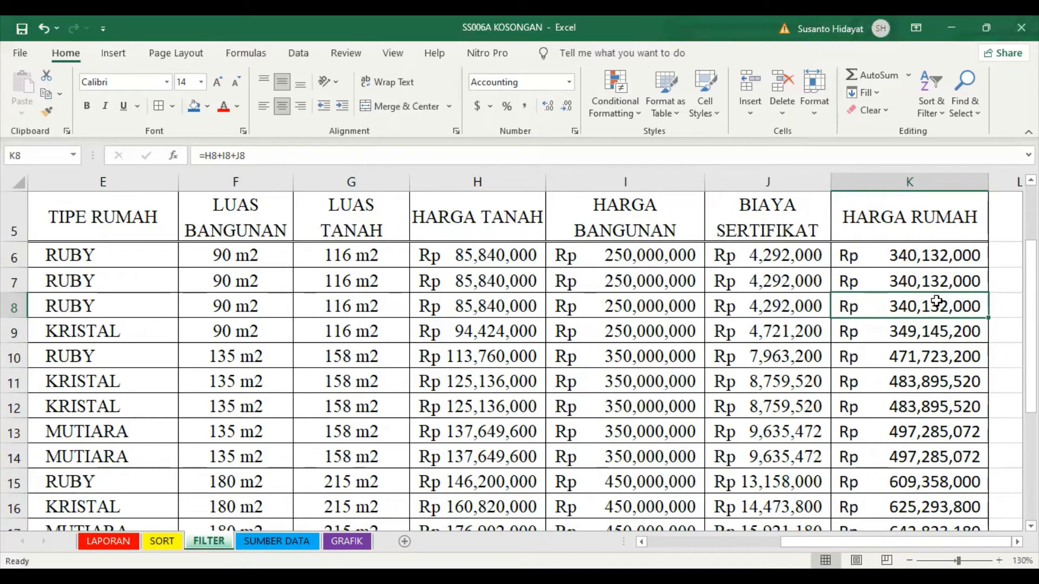
Step: Turn on column filters for the sales table and filter HARGA RUMAH to show only Rp340,132,000
{"action": "left_click", "coordinate": [934, 102]}
{"action": "left_click", "coordinate": [934, 202]}
{"action": "left_click", "coordinate": [981, 234]}
{"action": "left_click", "coordinate": [816, 400]}
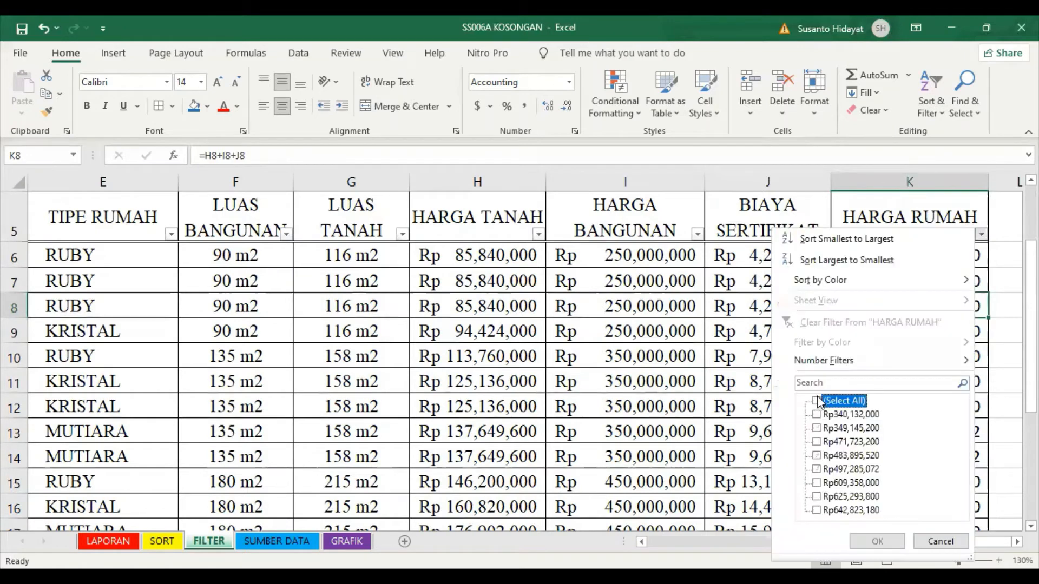
{"action": "left_click", "coordinate": [817, 415]}
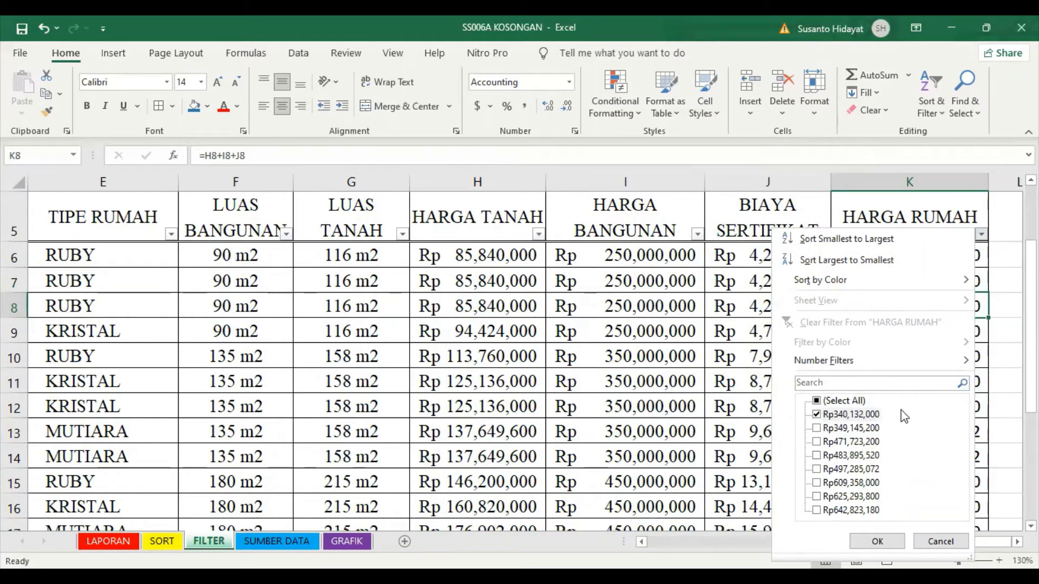
{"action": "left_click", "coordinate": [877, 540]}
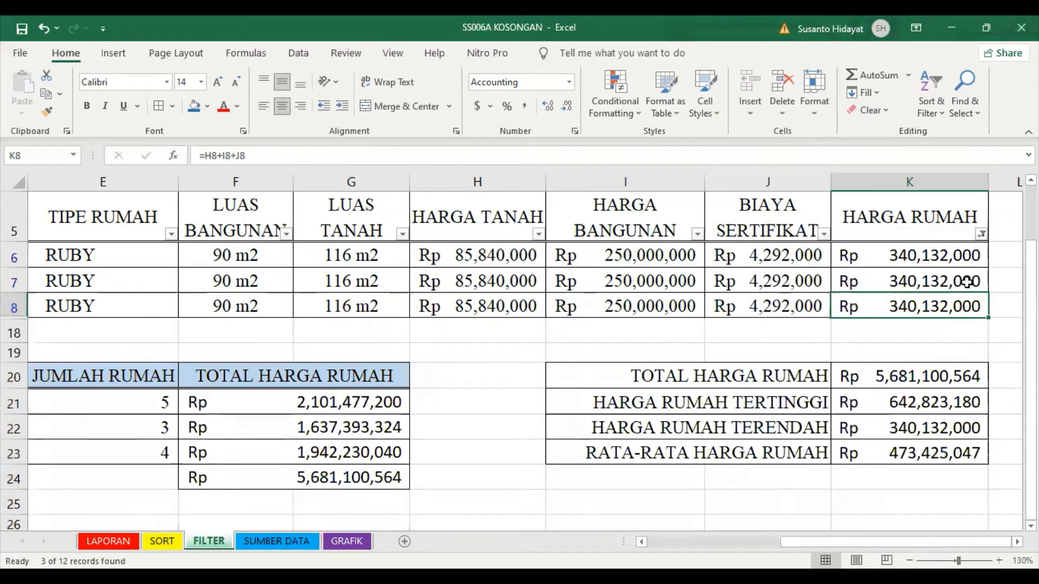
Step: Clear the filter from the HARGA RUMAH column so that all sales rows are included
{"action": "left_click", "coordinate": [981, 235]}
{"action": "left_click", "coordinate": [825, 401]}
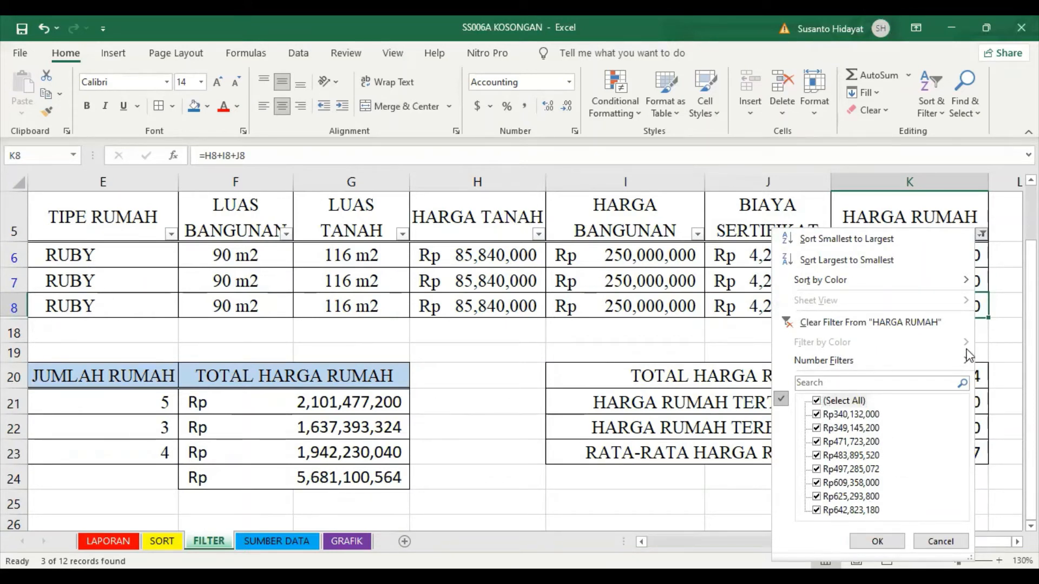
{"action": "left_click", "coordinate": [940, 541]}
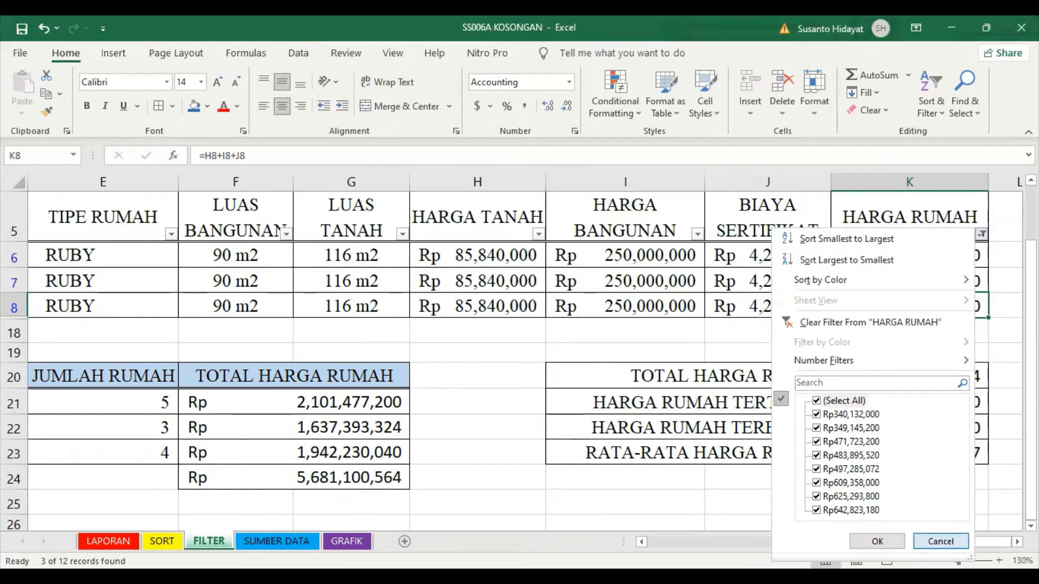
{"action": "left_click", "coordinate": [980, 235]}
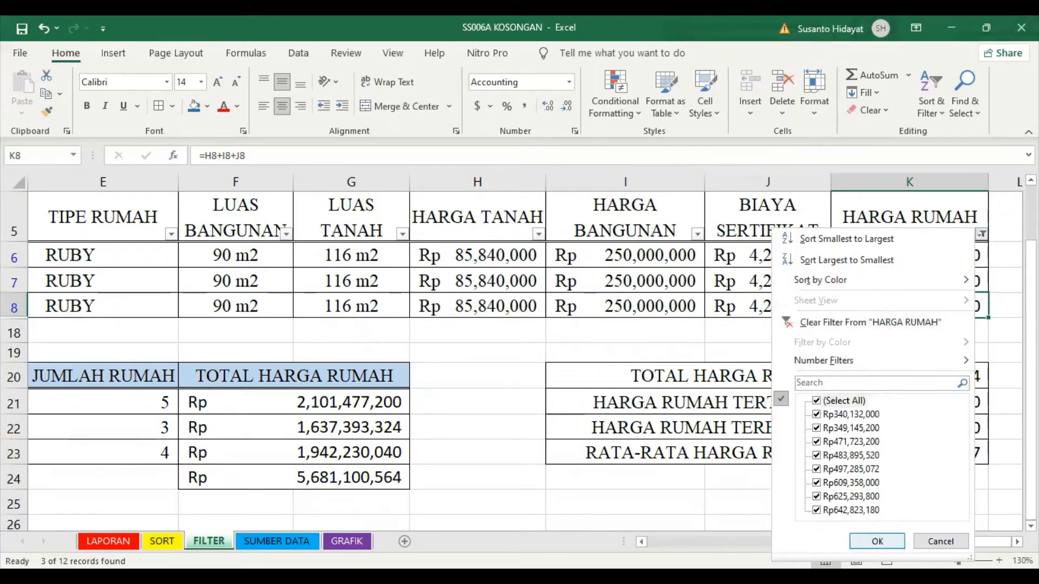
{"action": "left_click", "coordinate": [937, 321]}
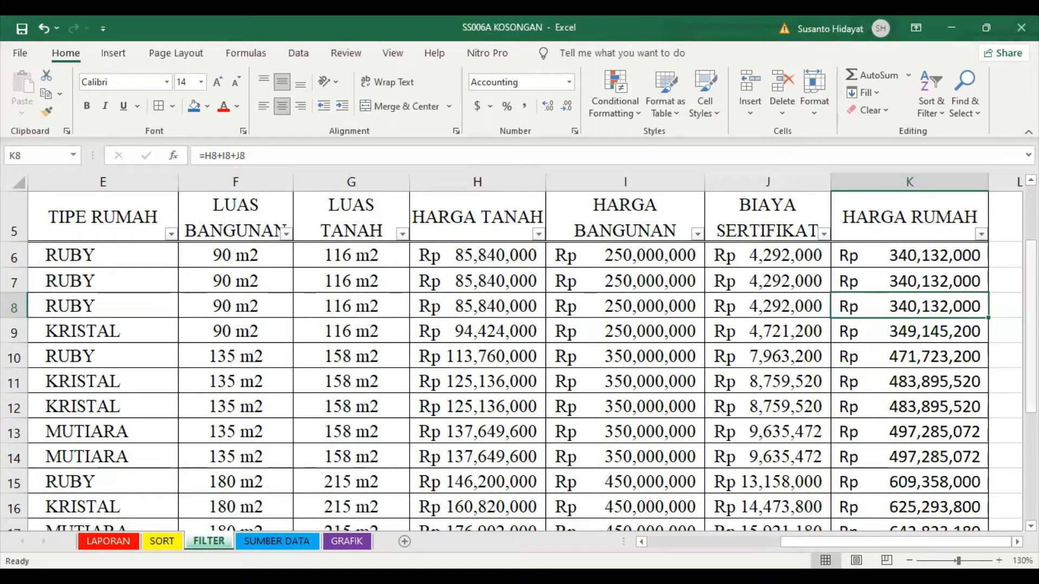
Step: Try a yellow fill on the three highest HARGA RUMAH cells, K15:K17, and undo it
{"action": "left_click_drag", "start_coordinate": [1030, 284], "coordinate": [1031, 299]}
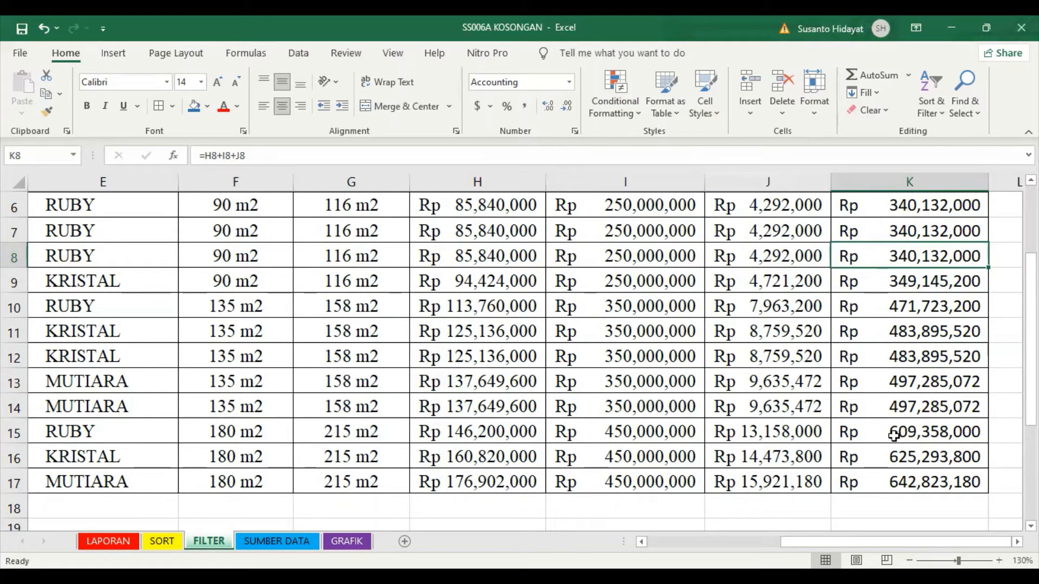
{"action": "left_click_drag", "start_coordinate": [894, 435], "coordinate": [898, 478]}
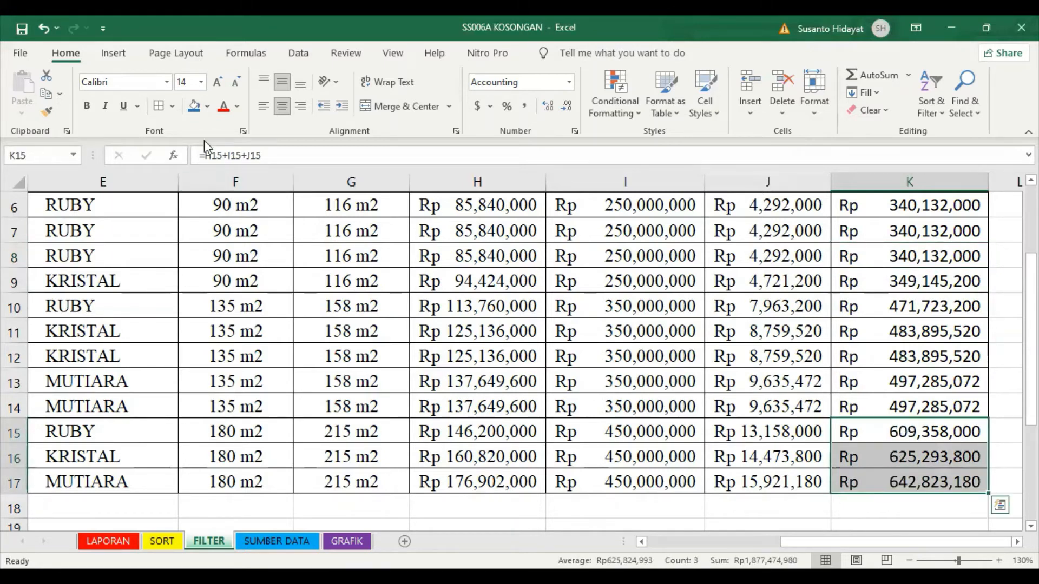
{"action": "left_click", "coordinate": [192, 109]}
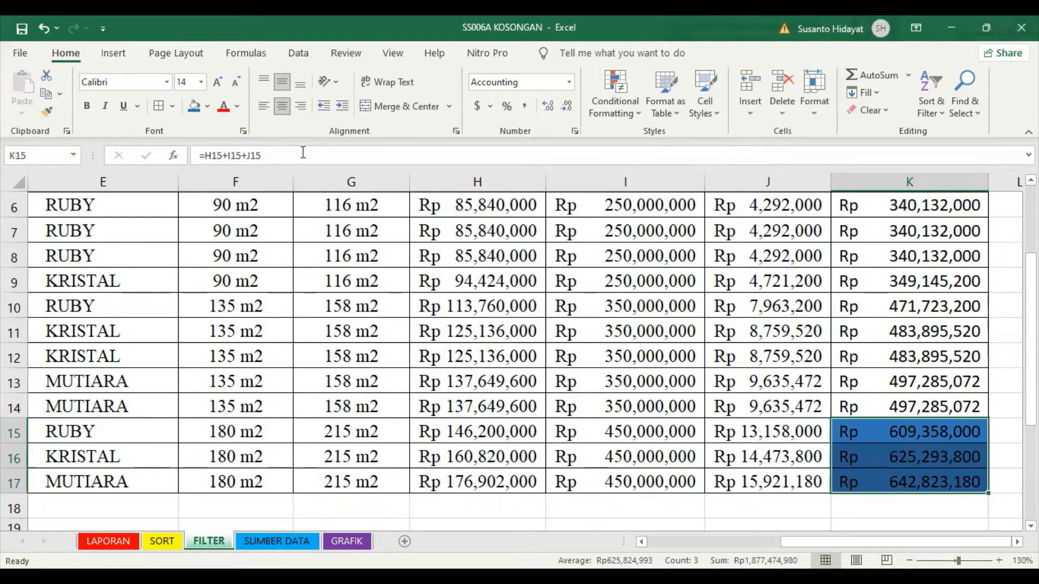
{"action": "left_click", "coordinate": [208, 108]}
{"action": "left_click", "coordinate": [236, 250]}
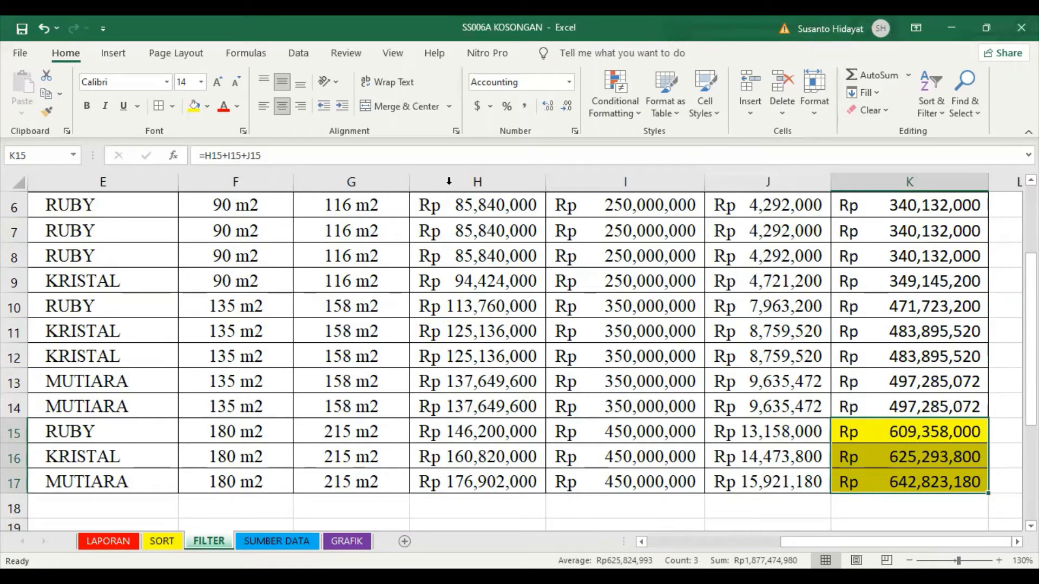
{"action": "left_click", "coordinate": [40, 26]}
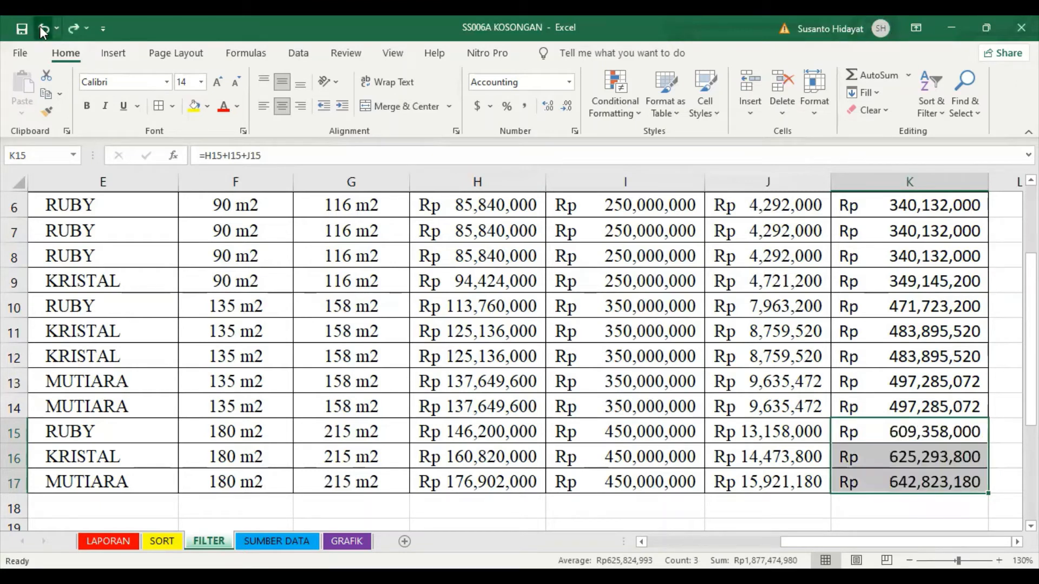
{"action": "left_click", "coordinate": [942, 252]}
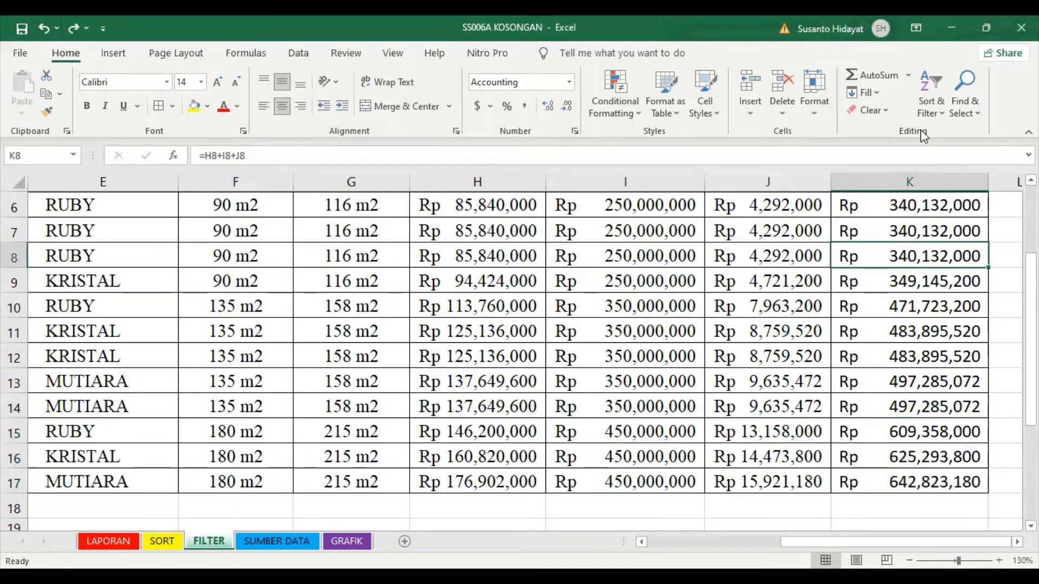
Step: Examine the number filter conditions and the value search offered for the HARGA RUMAH column
{"action": "scroll", "coordinate": [909, 255], "scroll_direction": "up", "scroll_amount": 2}
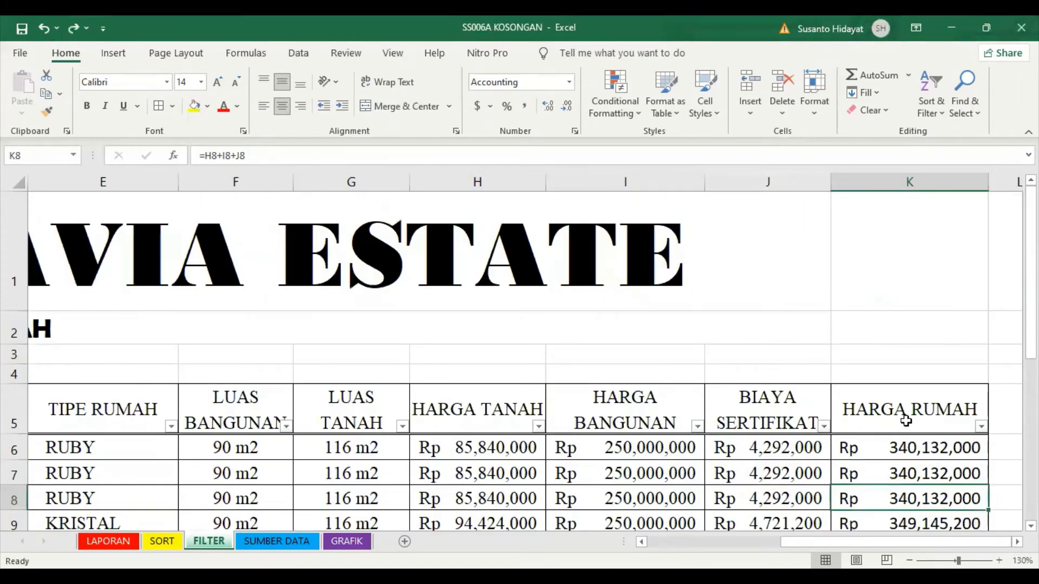
{"action": "scroll", "coordinate": [905, 424], "scroll_direction": "down", "scroll_amount": 2}
{"action": "scroll", "coordinate": [952, 330], "scroll_direction": "up", "scroll_amount": 1}
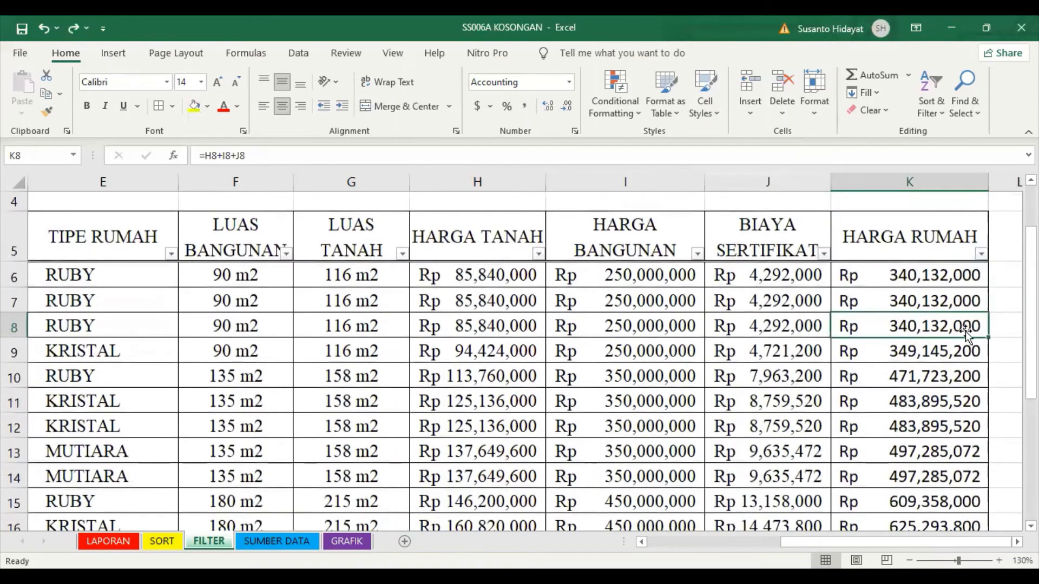
{"action": "left_click", "coordinate": [980, 253]}
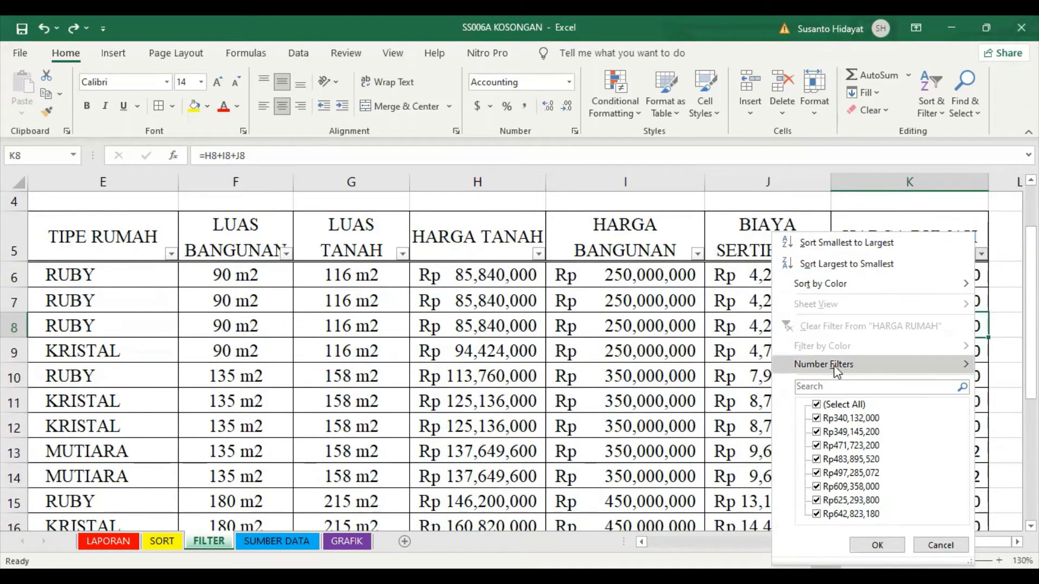
{"action": "mouse_move", "coordinate": [832, 367]}
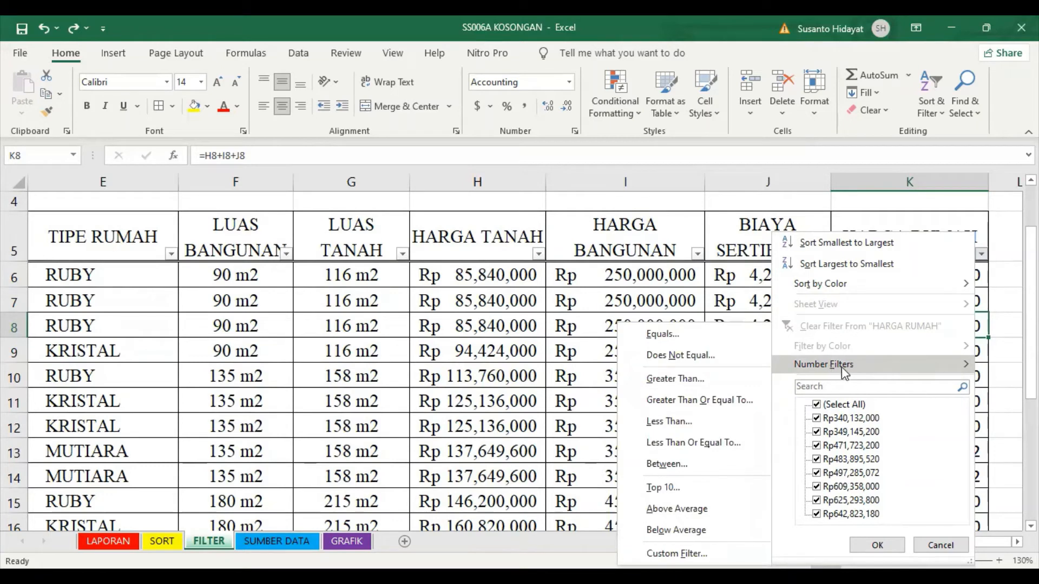
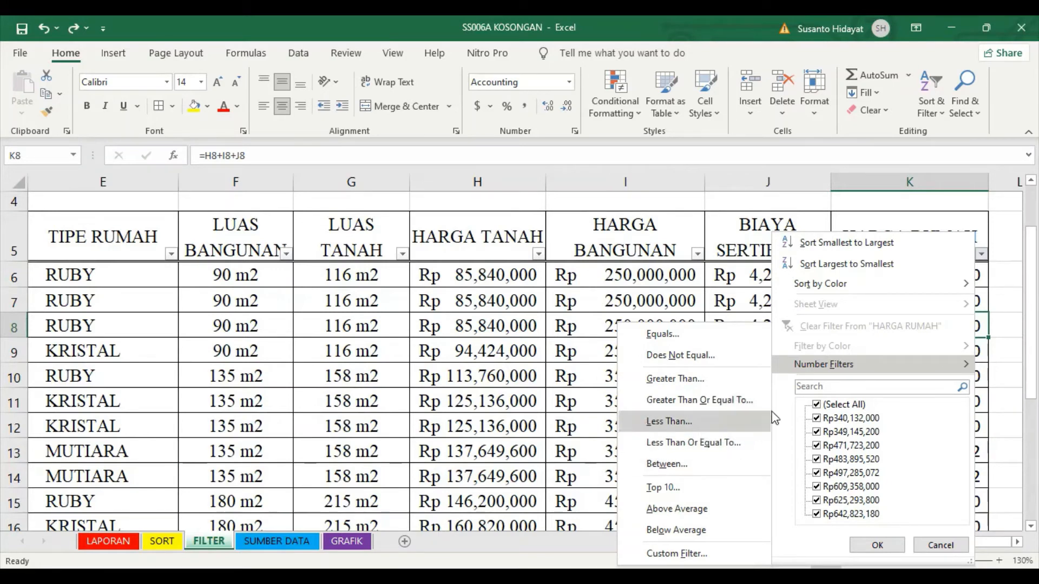
{"action": "left_click", "coordinate": [909, 388]}
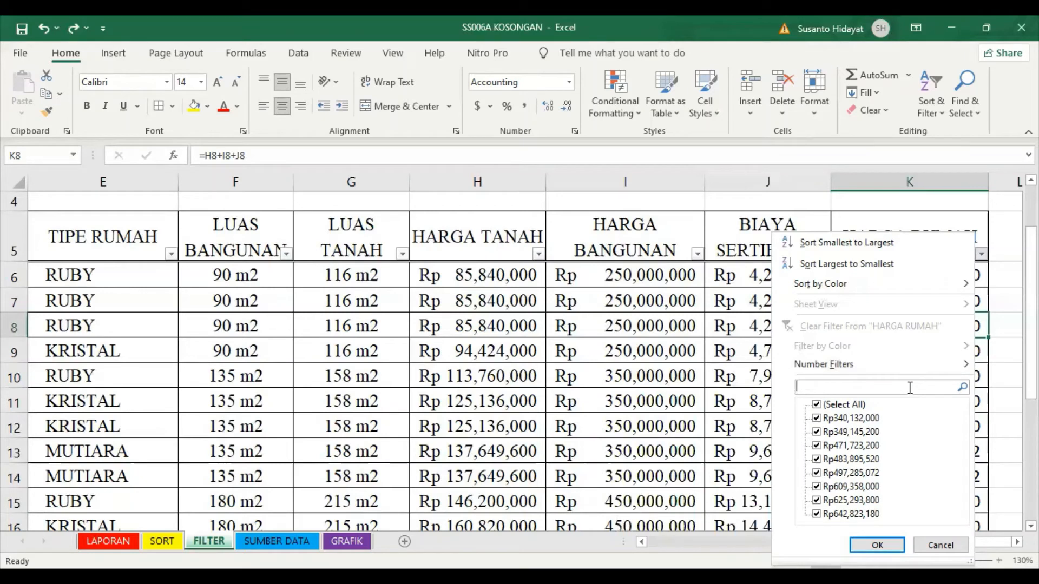
{"action": "left_click", "coordinate": [963, 388]}
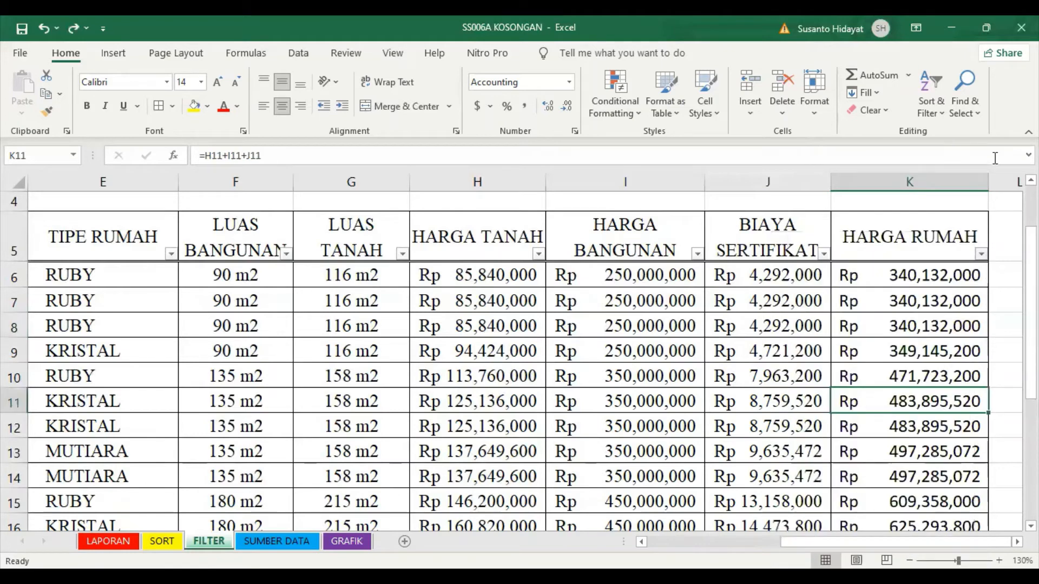
Step: Apply a number filter to HARGA RUMAH that shows only rows greater than 500000000
{"action": "left_click", "coordinate": [981, 254]}
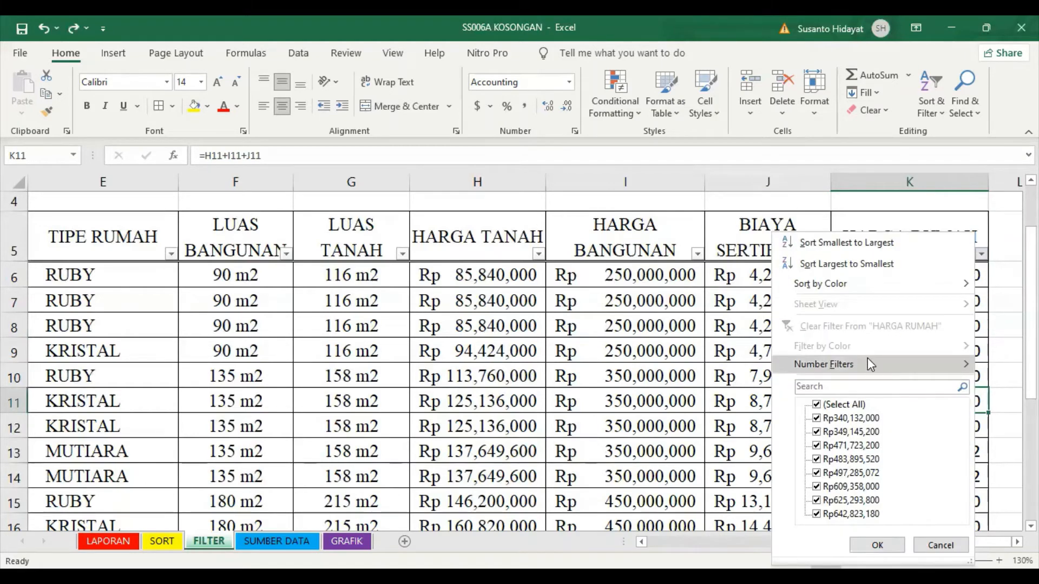
{"action": "mouse_move", "coordinate": [867, 359]}
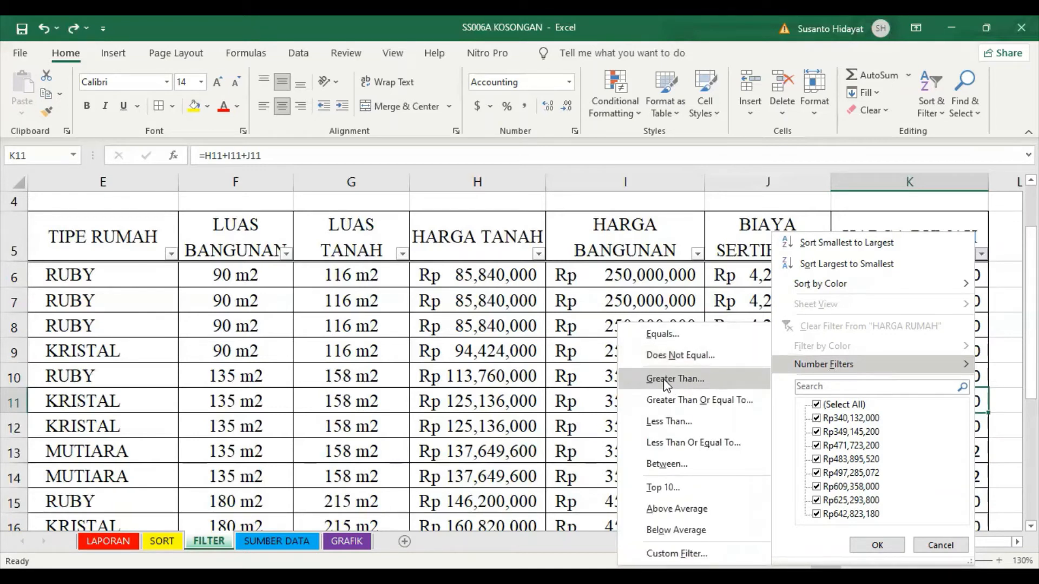
{"action": "left_click", "coordinate": [710, 378]}
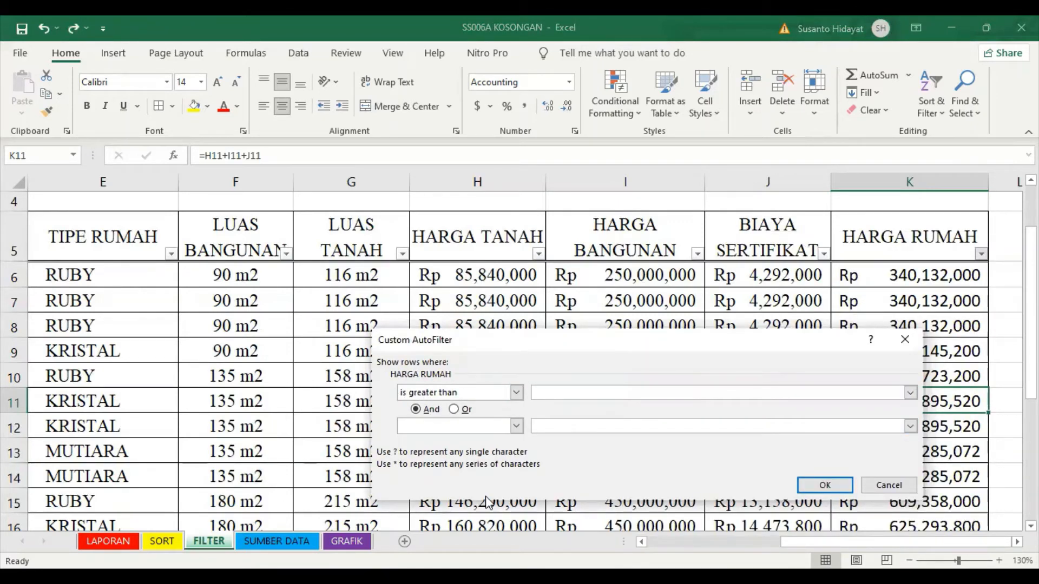
{"action": "type", "text": "500000000"}
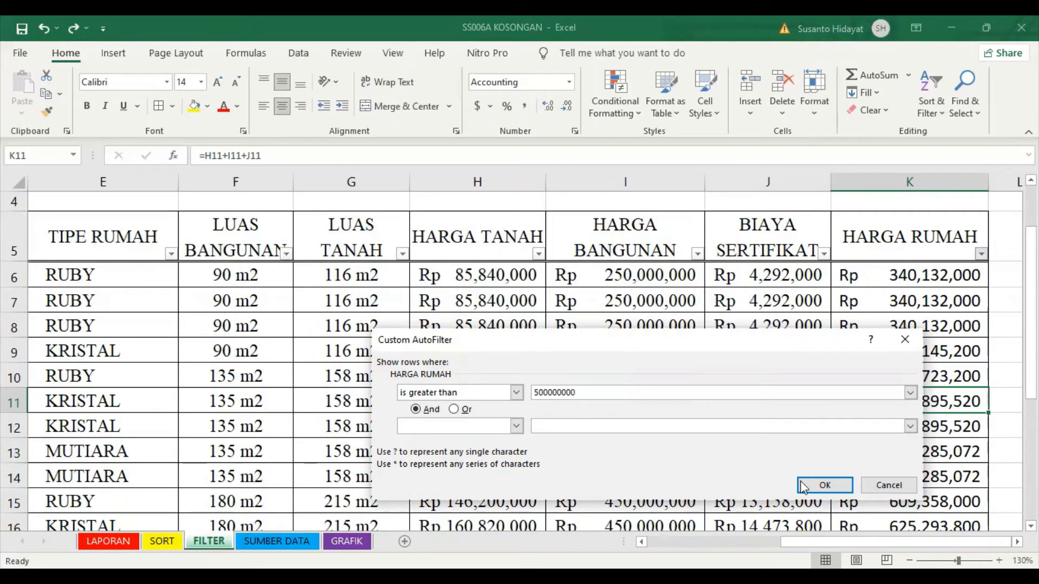
{"action": "left_click", "coordinate": [816, 483]}
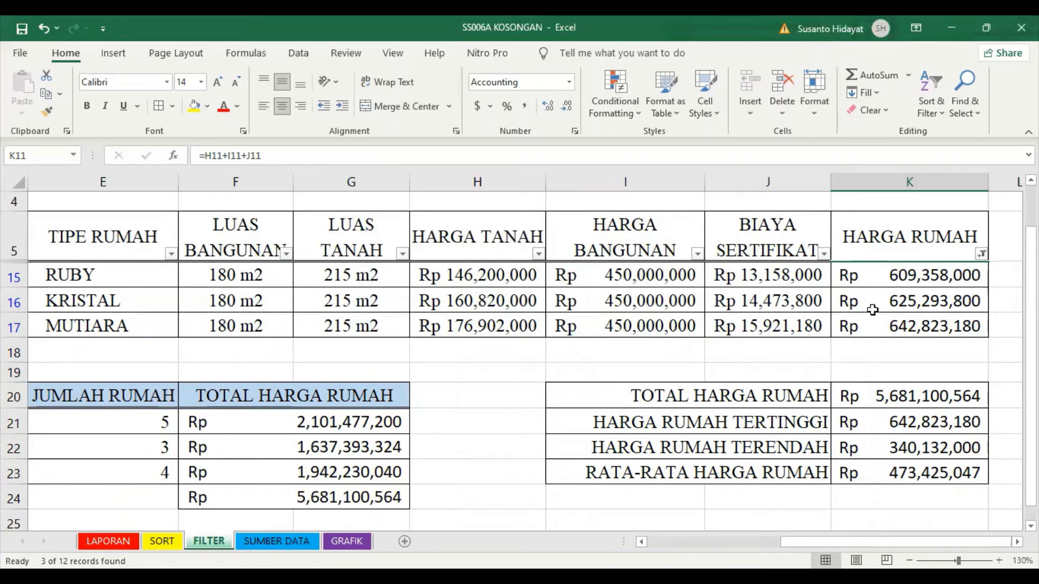
Step: Change the HARGA RUMAH number filter to show only rows less than 600000000
{"action": "left_click", "coordinate": [983, 256]}
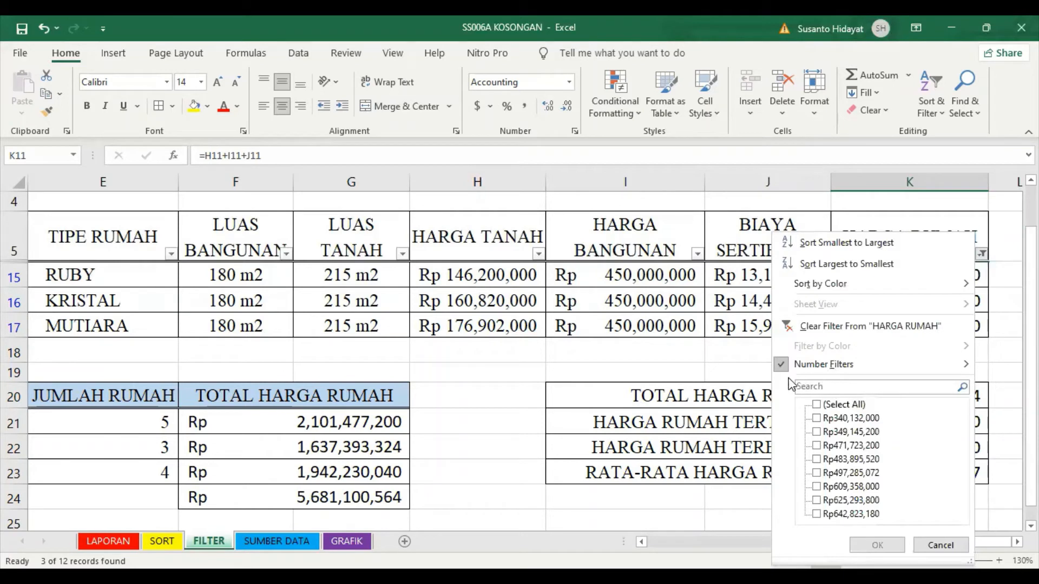
{"action": "mouse_move", "coordinate": [789, 372]}
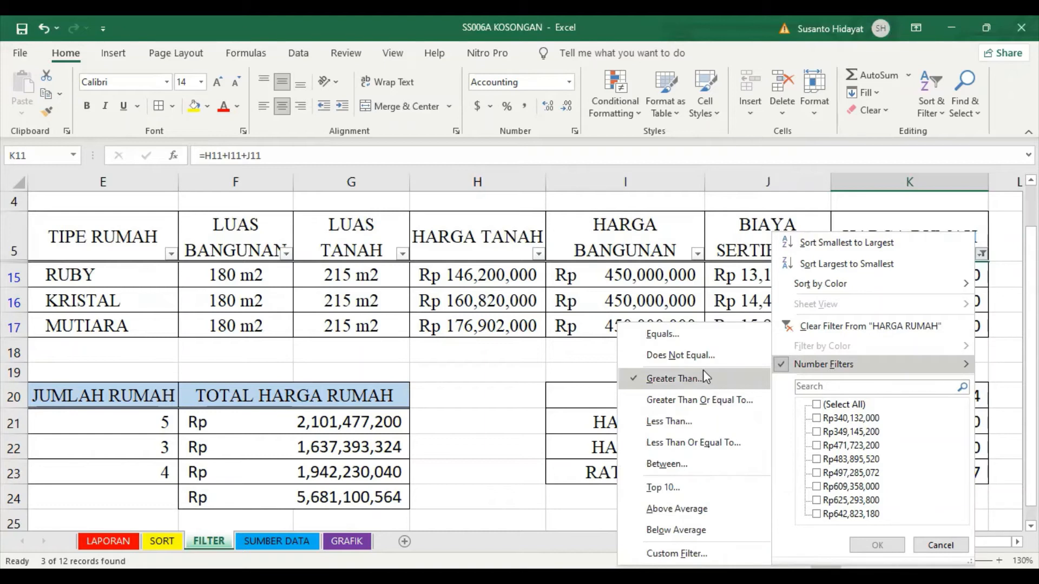
{"action": "left_click", "coordinate": [686, 421]}
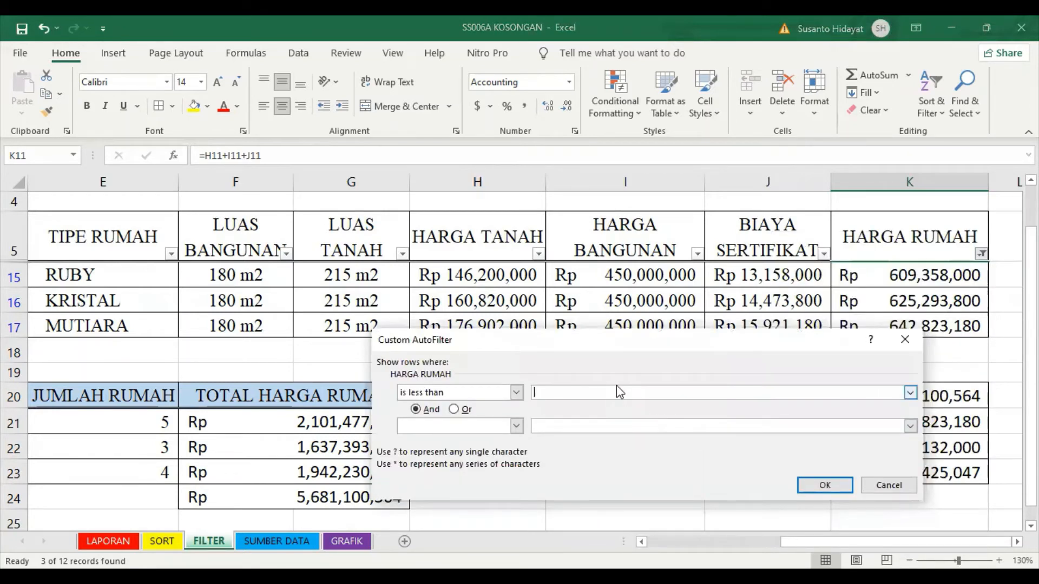
{"action": "type", "text": "600000000"}
{"action": "left_click", "coordinate": [825, 486]}
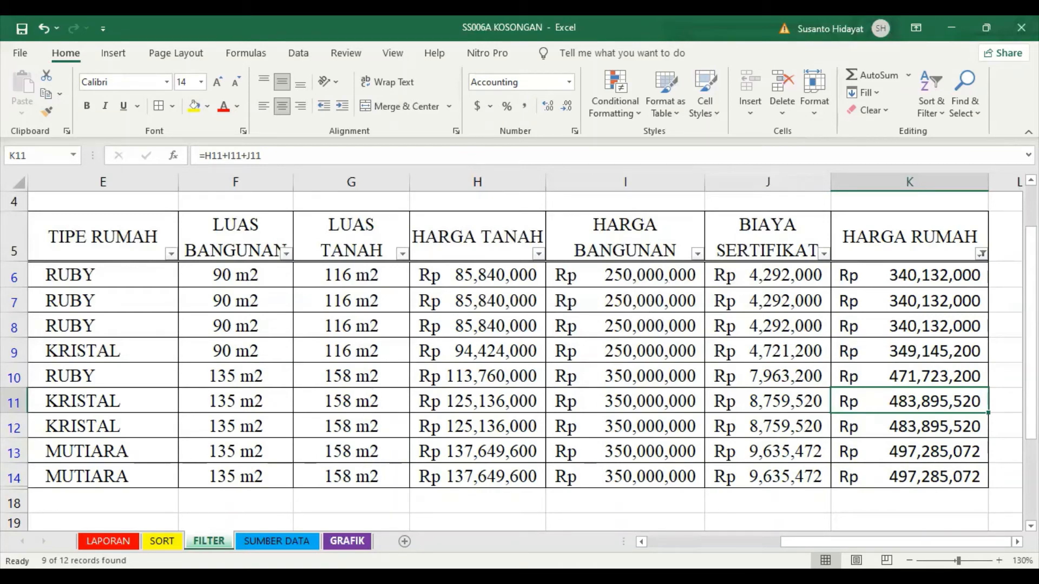
Step: Open the GRAFIK sheet and set its zoom to a custom 130%
{"action": "left_click", "coordinate": [347, 541]}
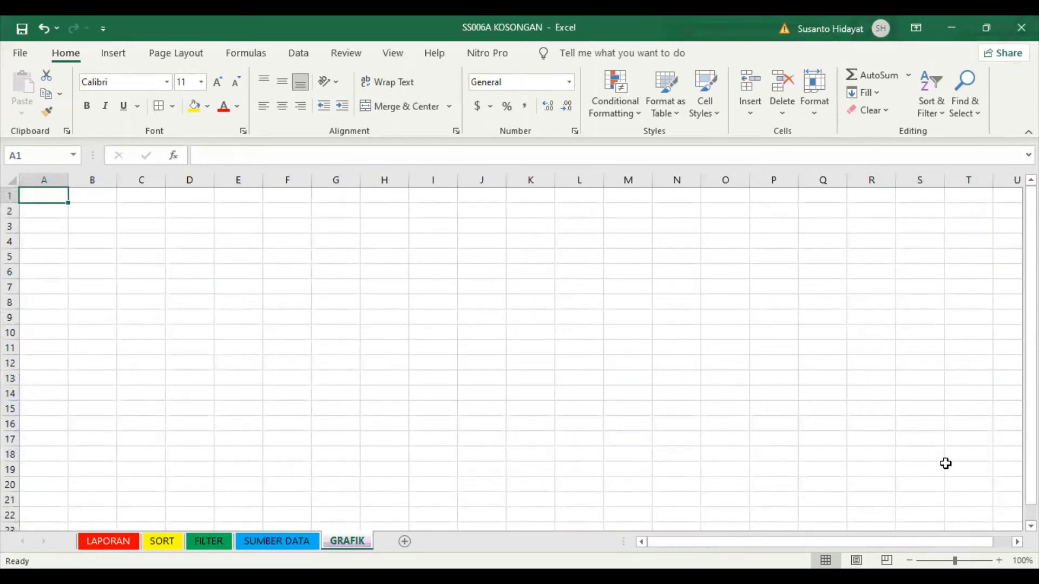
{"action": "left_click", "coordinate": [395, 56]}
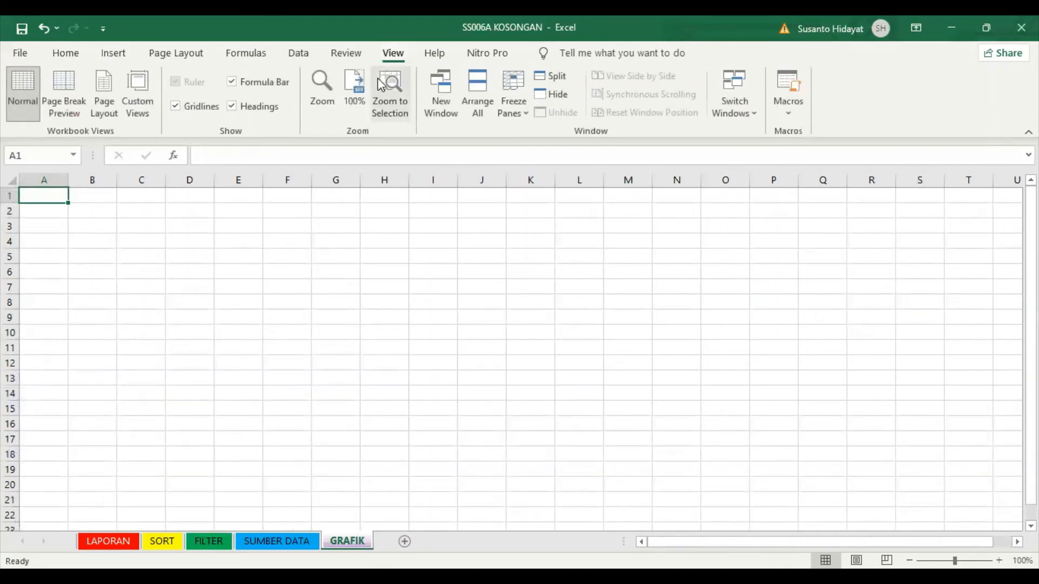
{"action": "left_click", "coordinate": [333, 102]}
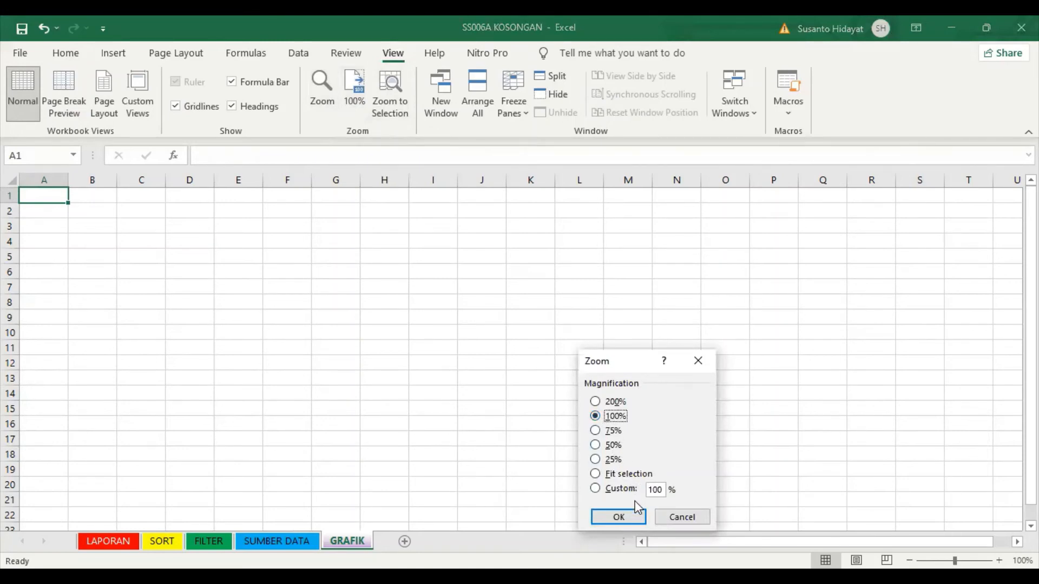
{"action": "left_click", "coordinate": [660, 490]}
{"action": "key", "text": "BackSpace"}
{"action": "type", "text": "3"}
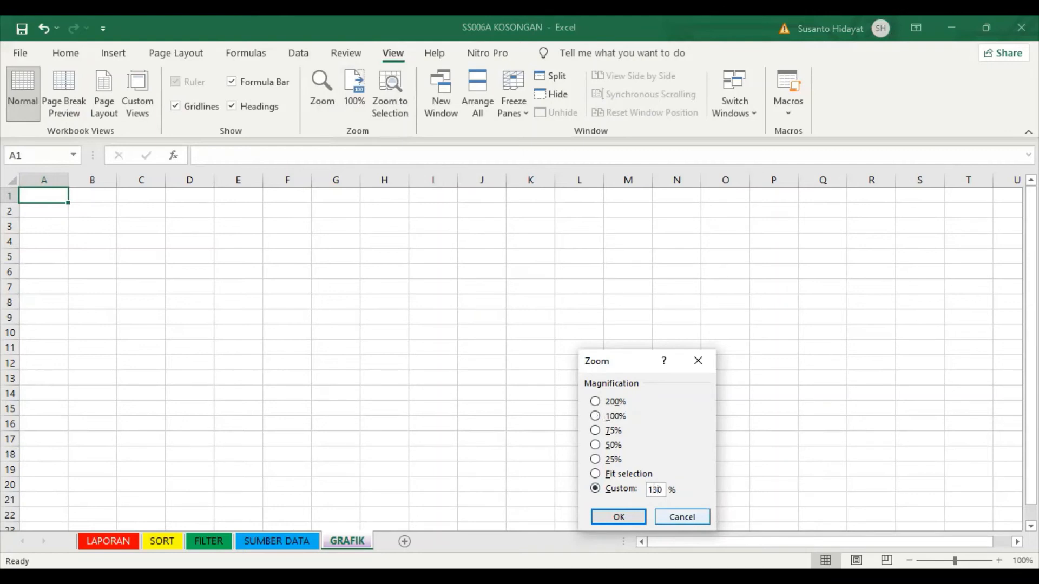
{"action": "key", "text": "Return"}
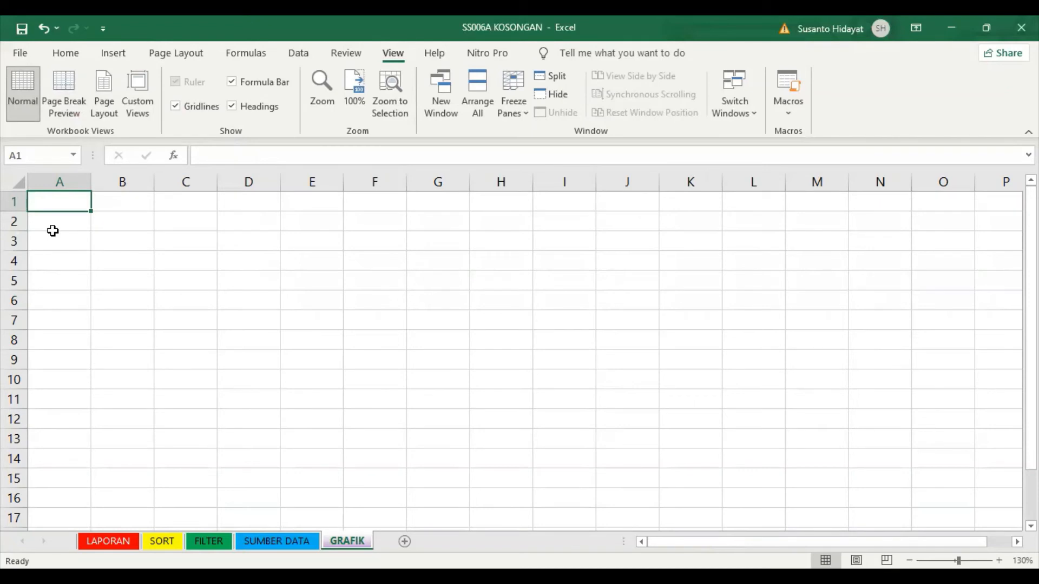
Step: Enter the headings TIPE RUMAH in A1 and JAN in B1 of the GRAFIK sheet
{"action": "type", "text": "TIPE "}
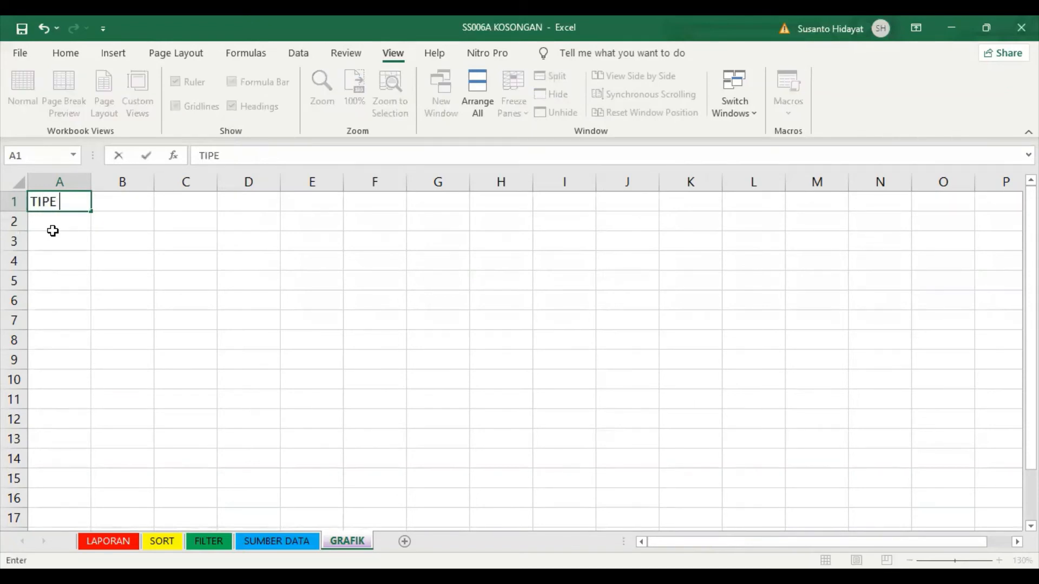
{"action": "type", "text": "RUMAH"}
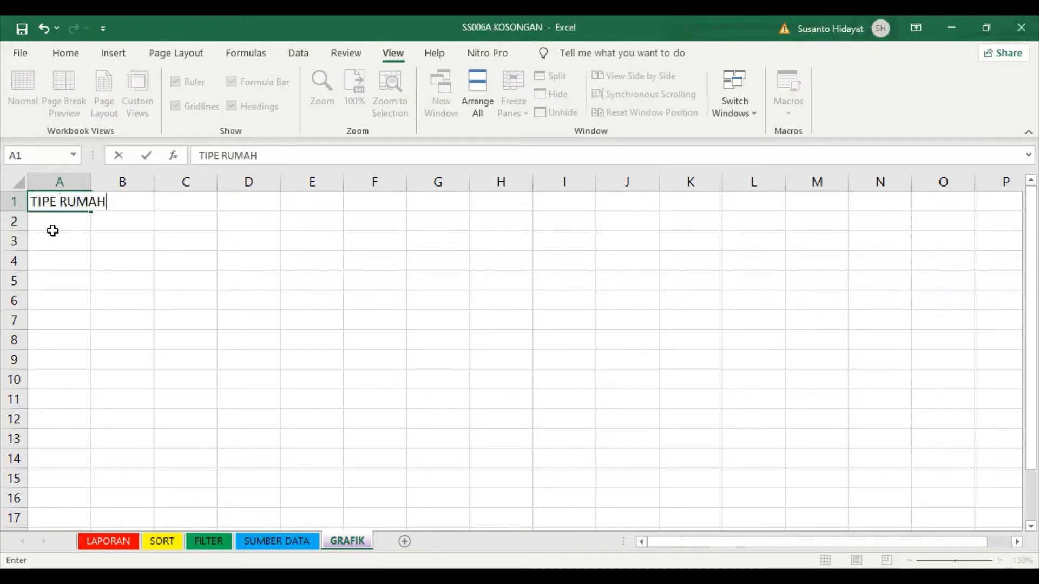
{"action": "key", "text": "Tab"}
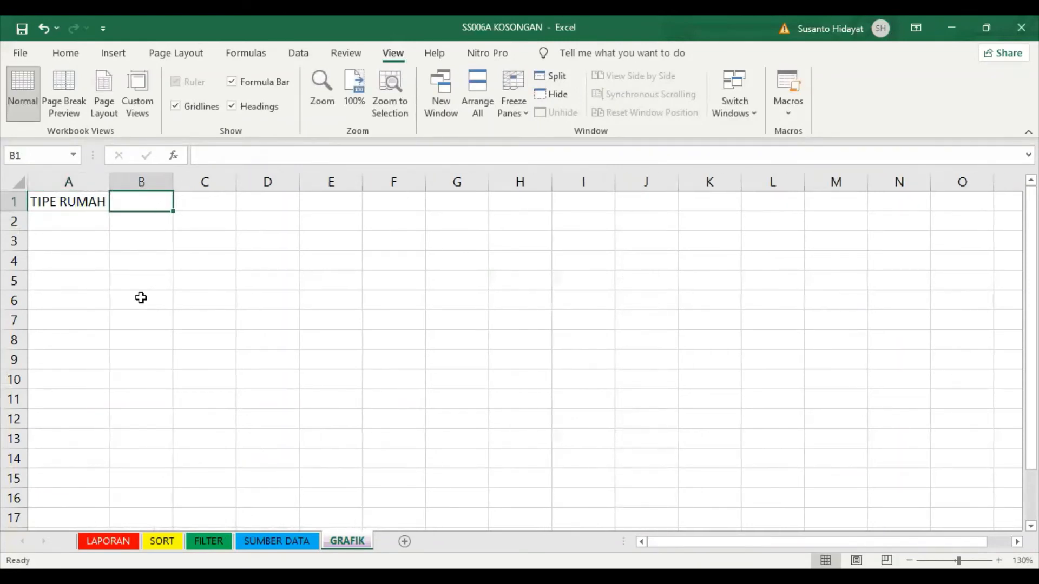
{"action": "type", "text": "JAN"}
{"action": "key", "text": "Return"}
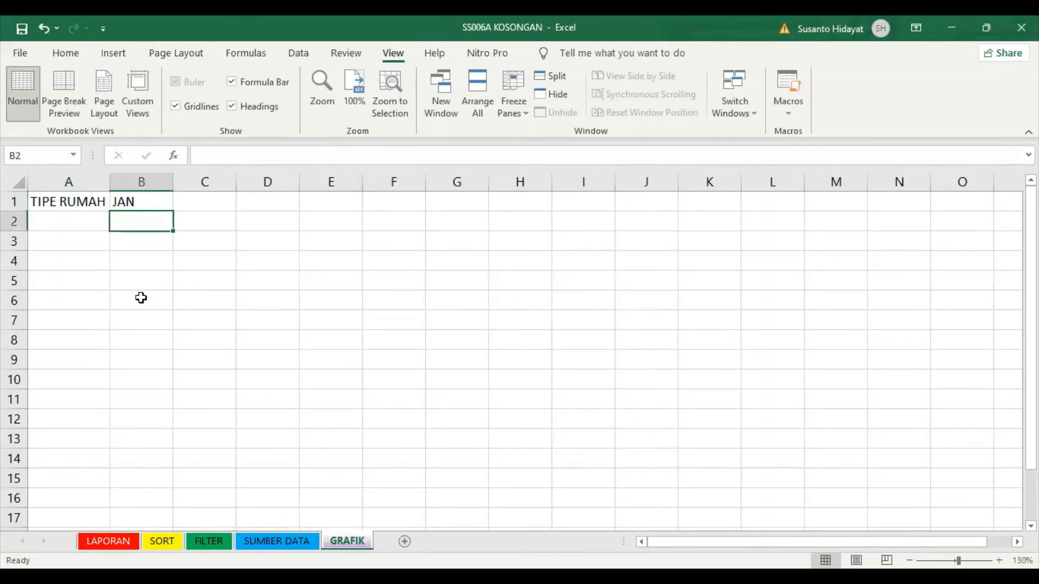
Step: Try filling the month series from JAN down column B to row 12, and undo it
{"action": "left_click", "coordinate": [135, 204]}
{"action": "left_click_drag", "start_coordinate": [173, 210], "coordinate": [156, 330]}
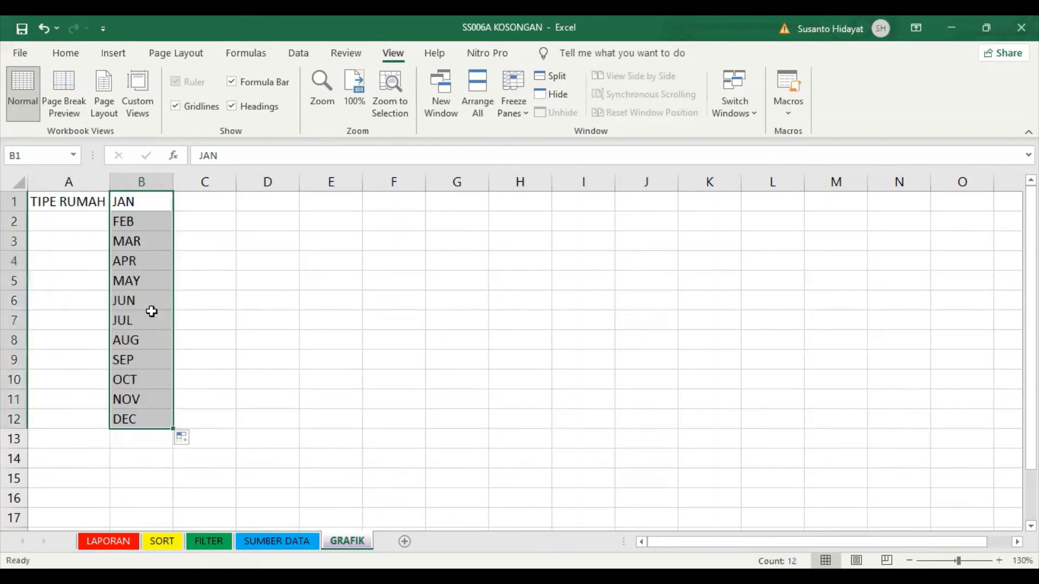
{"action": "left_click", "coordinate": [43, 27]}
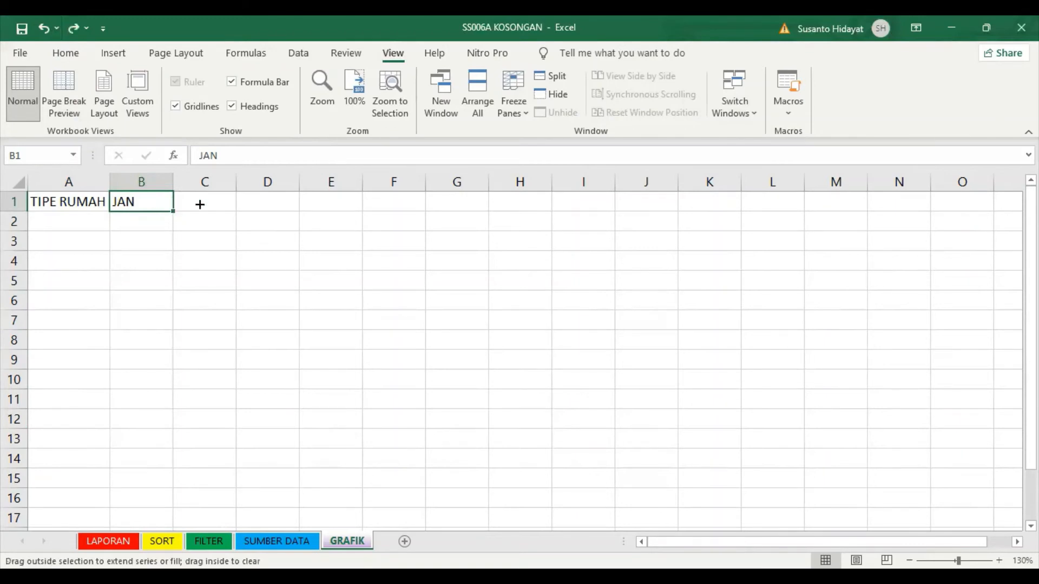
Step: Fill the month headings from JAN in B1 across row 1 to MAY in F1, and enter TOTAL in G1
{"action": "left_click_drag", "start_coordinate": [755, 145], "coordinate": [869, 264]}
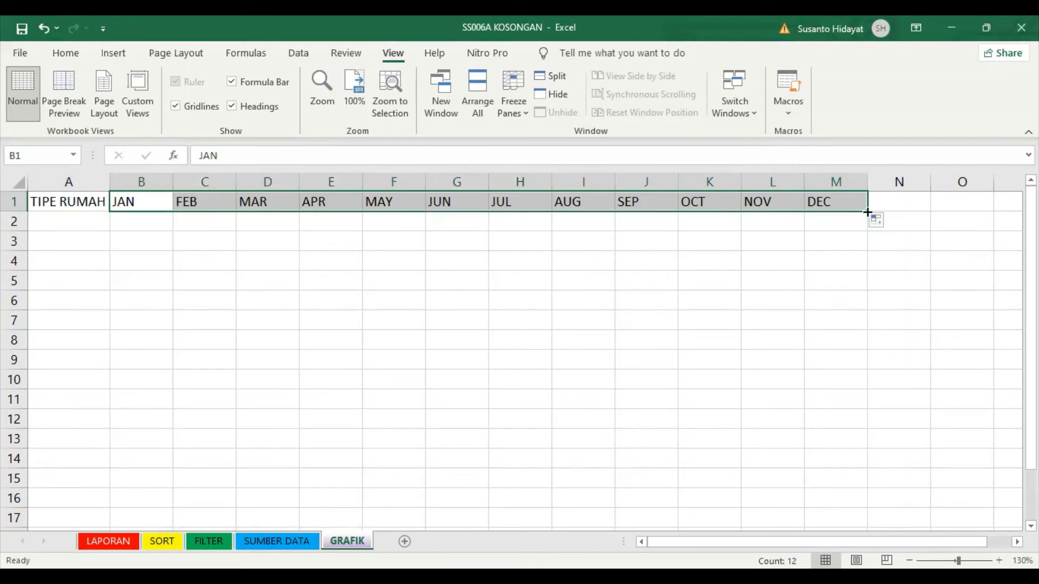
{"action": "left_click_drag", "start_coordinate": [867, 212], "coordinate": [341, 215]}
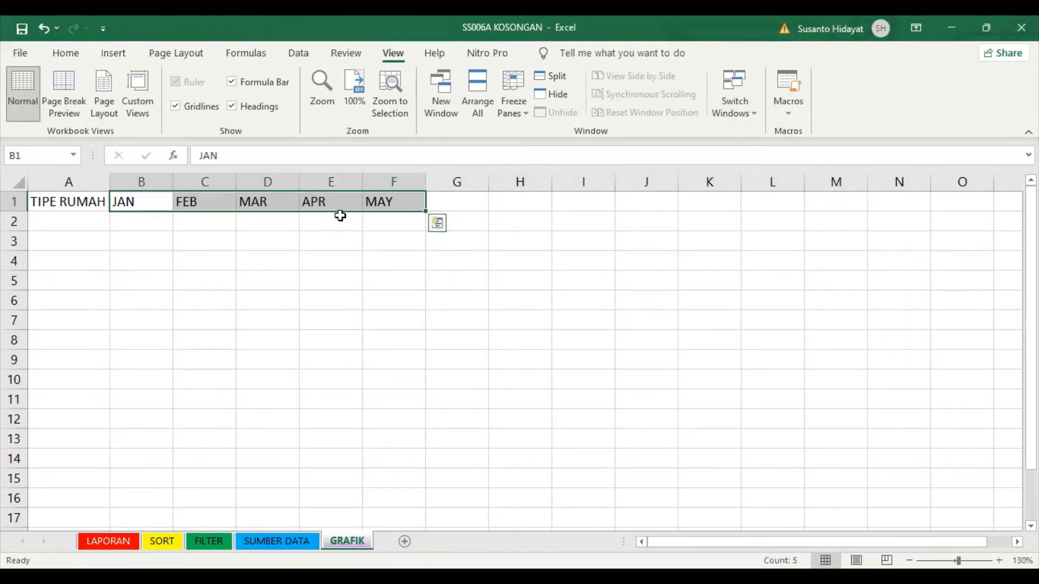
{"action": "left_click", "coordinate": [456, 202]}
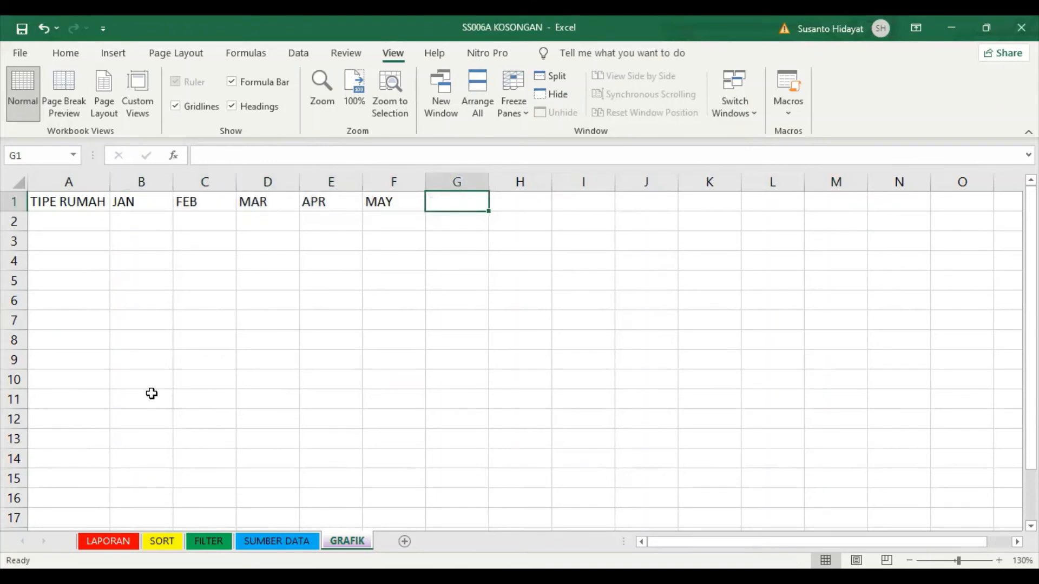
{"action": "type", "text": "TOTAL"}
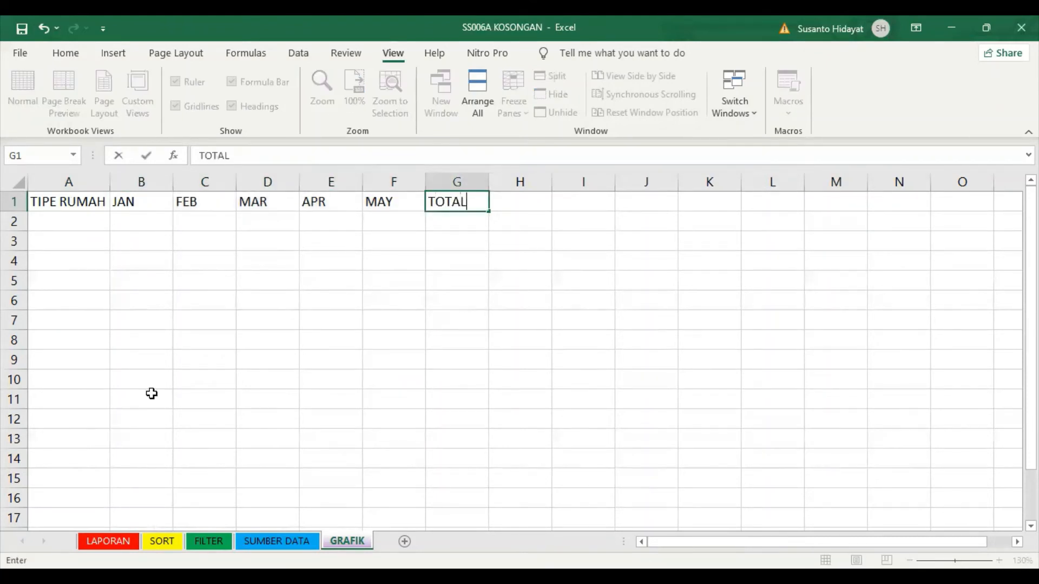
{"action": "key", "text": "Return"}
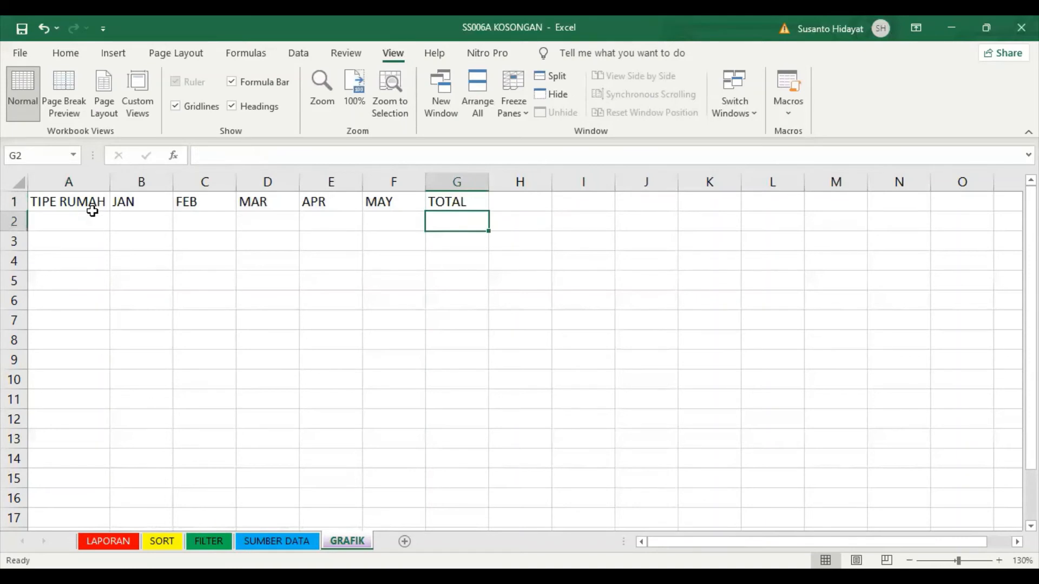
Step: Enter the house types RUBY, KRISTAL and MUTIARA in A2:A4
{"action": "left_click_drag", "start_coordinate": [78, 201], "coordinate": [435, 217]}
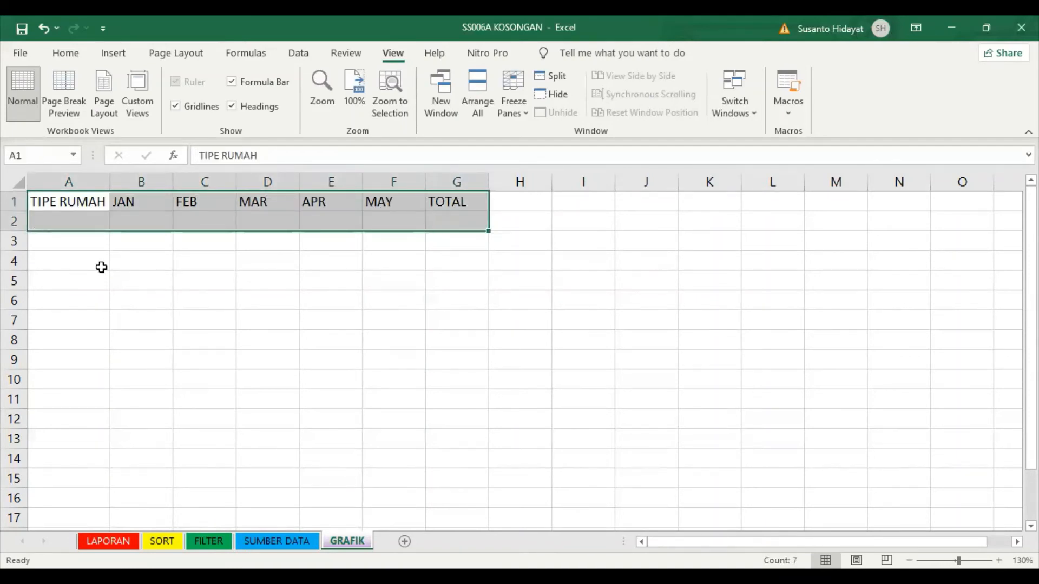
{"action": "left_click", "coordinate": [76, 222]}
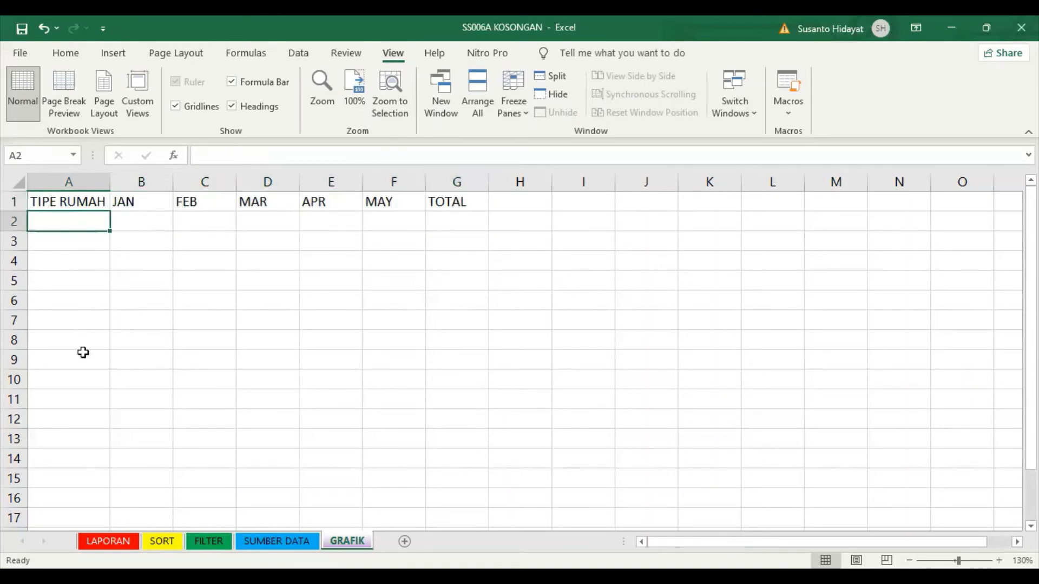
{"action": "type", "text": "RUBY"}
{"action": "key", "text": "Return"}
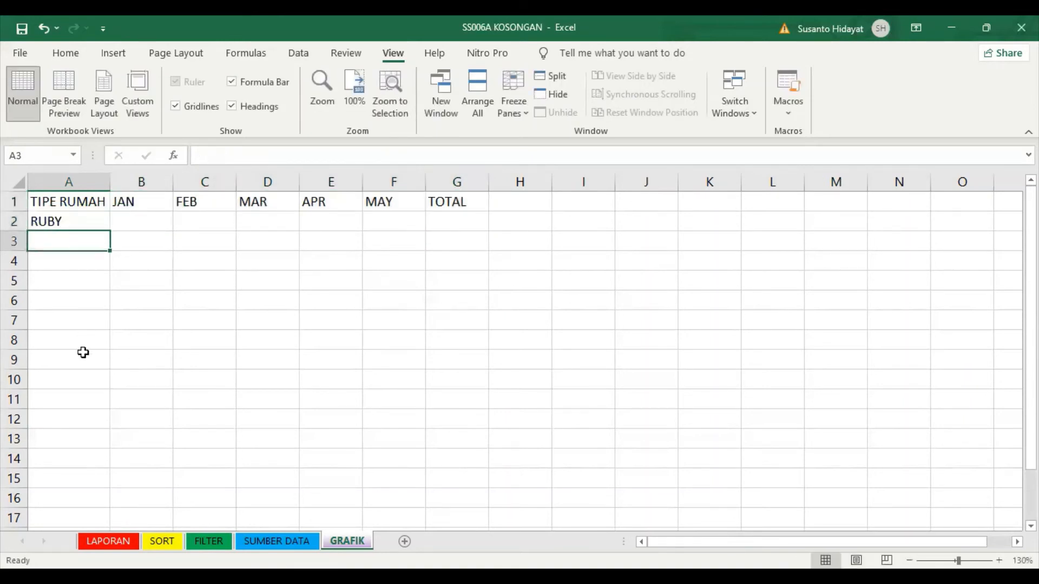
{"action": "type", "text": "KRISTAL"}
{"action": "key", "text": "Return"}
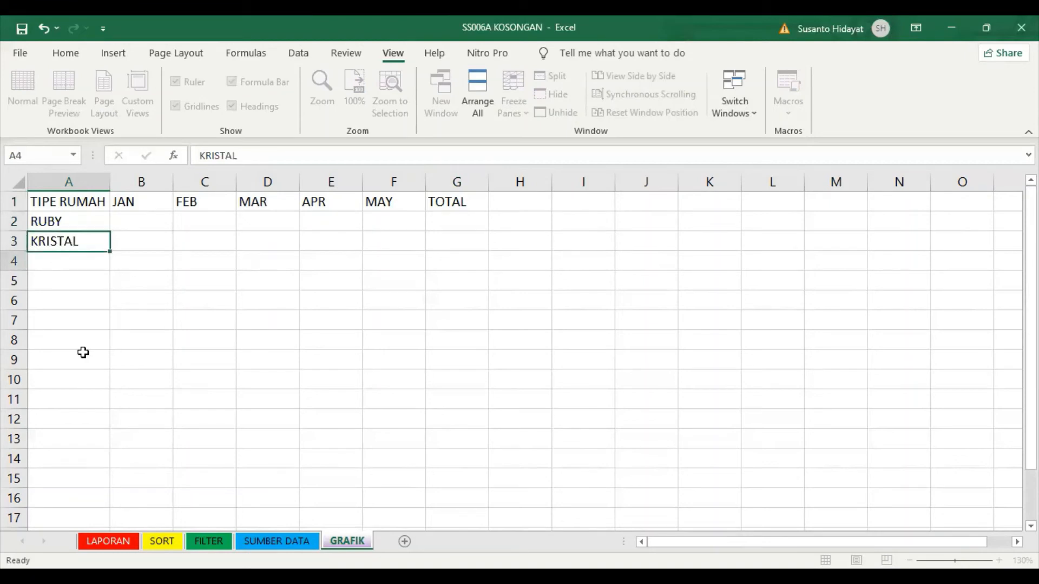
{"action": "type", "text": "MUTIARA"}
{"action": "key", "text": "Return"}
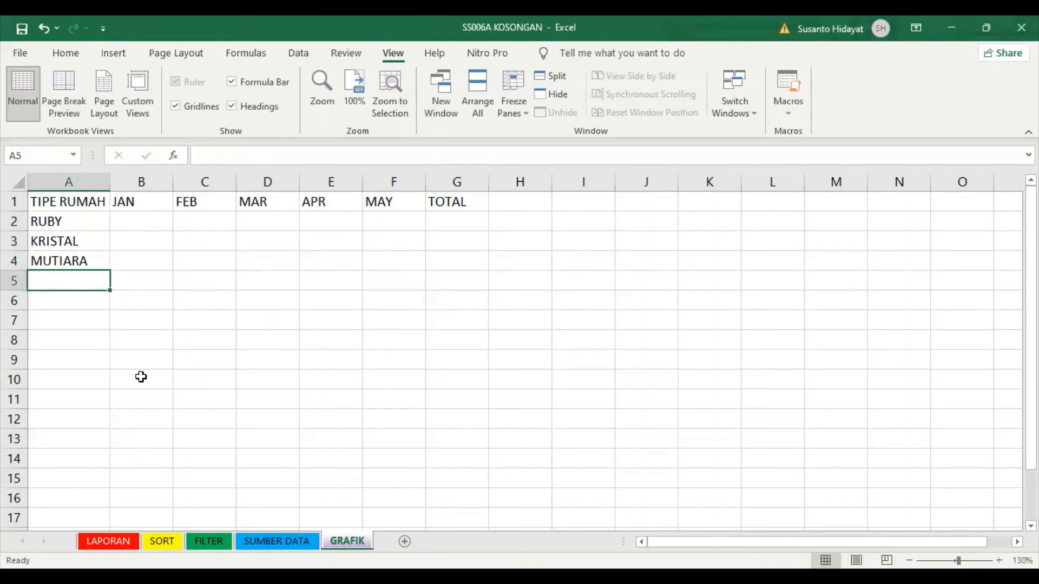
Step: Apply all borders to the table A1:G4 and centre the cells B1:G4 horizontally
{"action": "left_click_drag", "start_coordinate": [104, 204], "coordinate": [442, 262]}
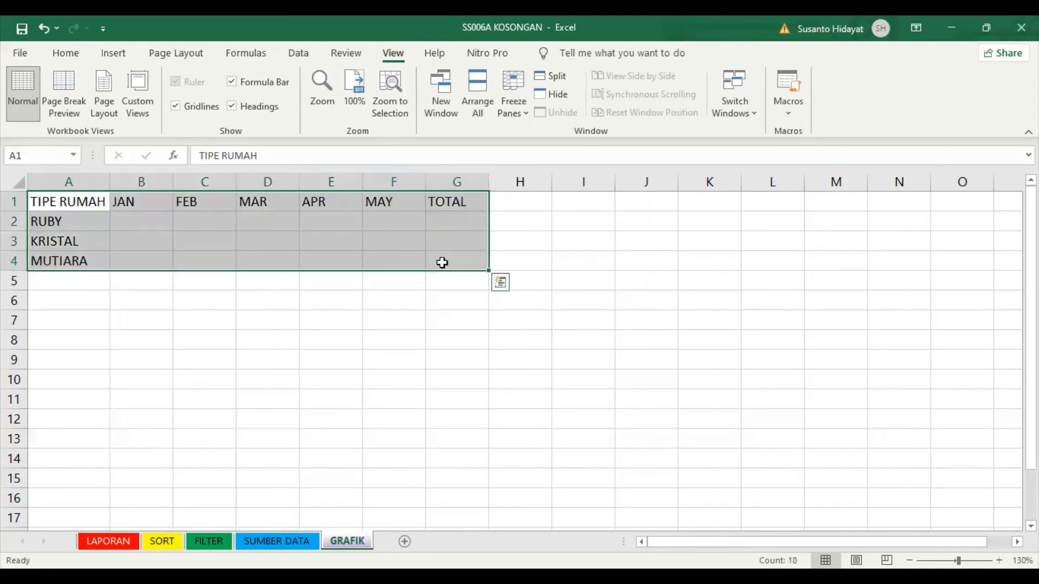
{"action": "left_click", "coordinate": [66, 53]}
{"action": "left_click", "coordinate": [159, 106]}
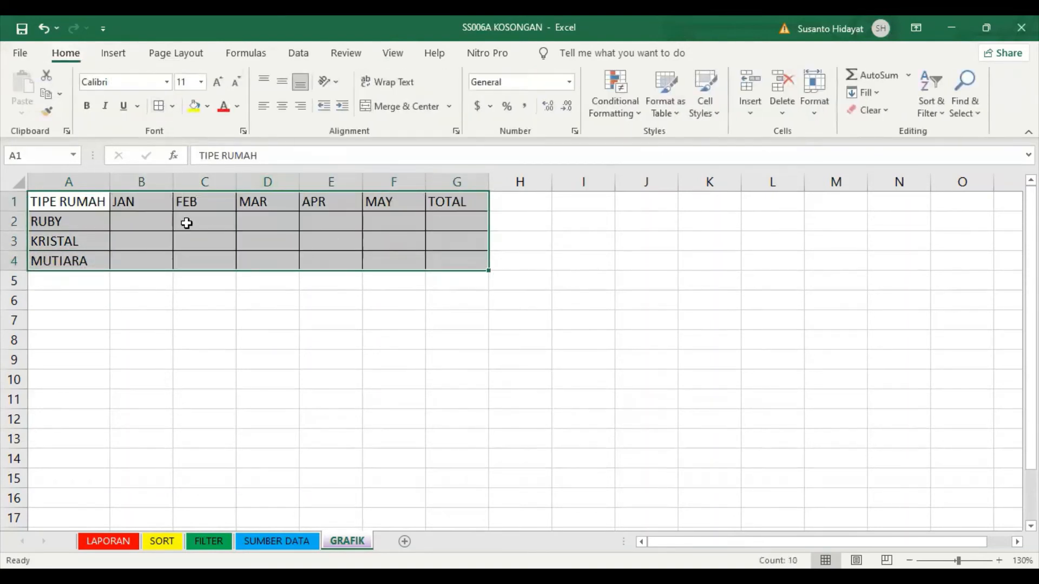
{"action": "left_click", "coordinate": [149, 200]}
{"action": "left_click_drag", "start_coordinate": [150, 199], "coordinate": [453, 256]}
{"action": "left_click", "coordinate": [282, 106]}
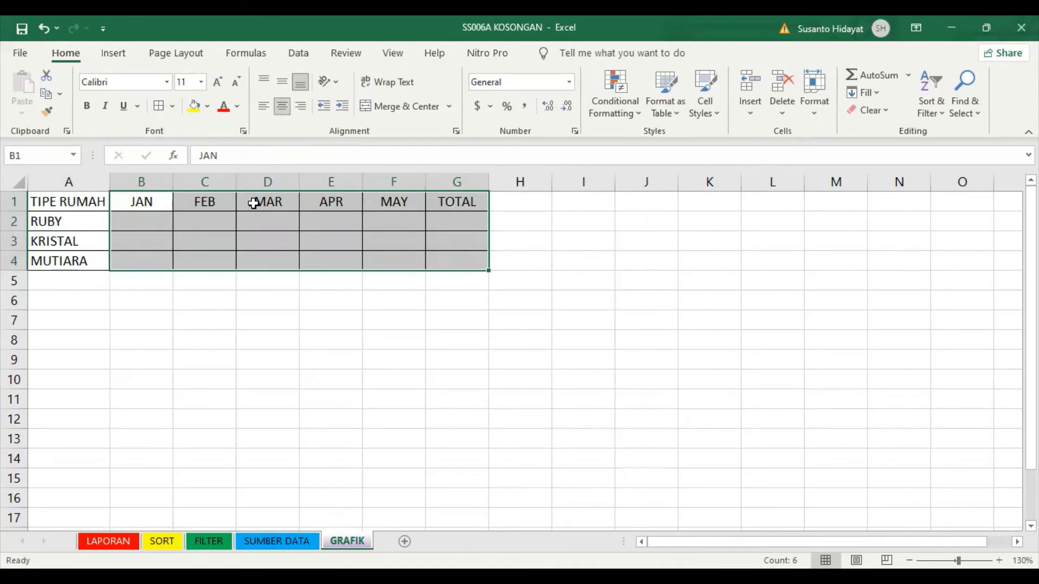
Step: Select the data range B2:F4 and enter the JAN values 12, 13 and 10 for RUBY, KRISTAL and MUTIARA
{"action": "left_click", "coordinate": [156, 225]}
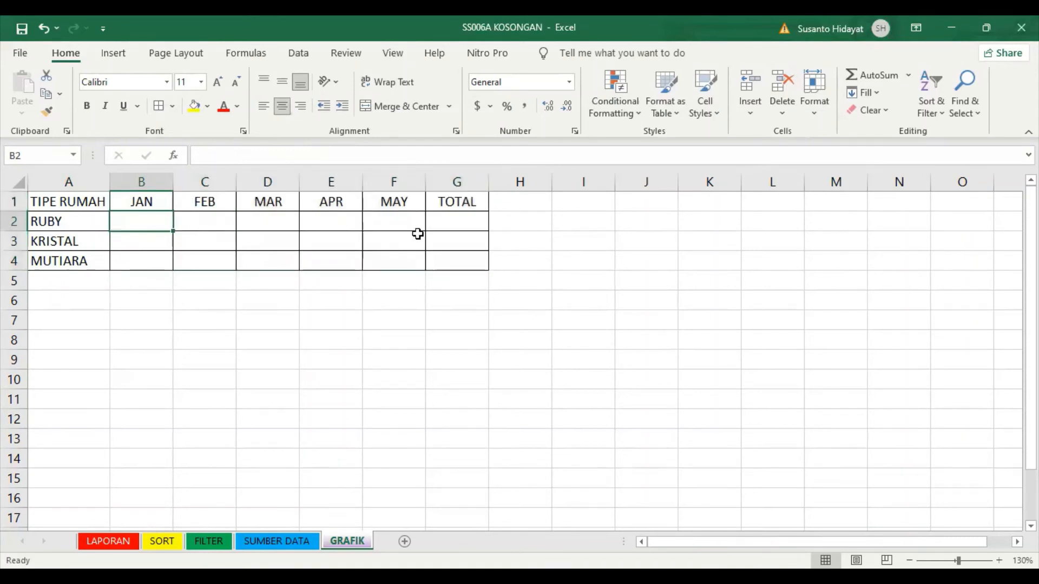
{"action": "left_click_drag", "start_coordinate": [148, 222], "coordinate": [382, 264]}
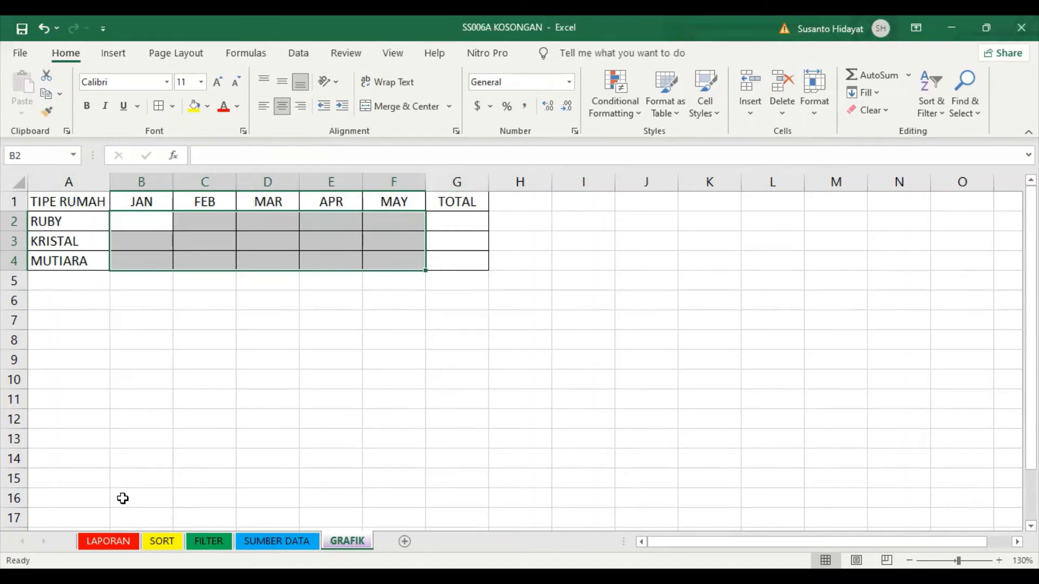
{"action": "type", "text": "12"}
{"action": "key", "text": "Return"}
{"action": "type", "text": "13"}
{"action": "key", "text": "Return"}
{"action": "type", "text": "10"}
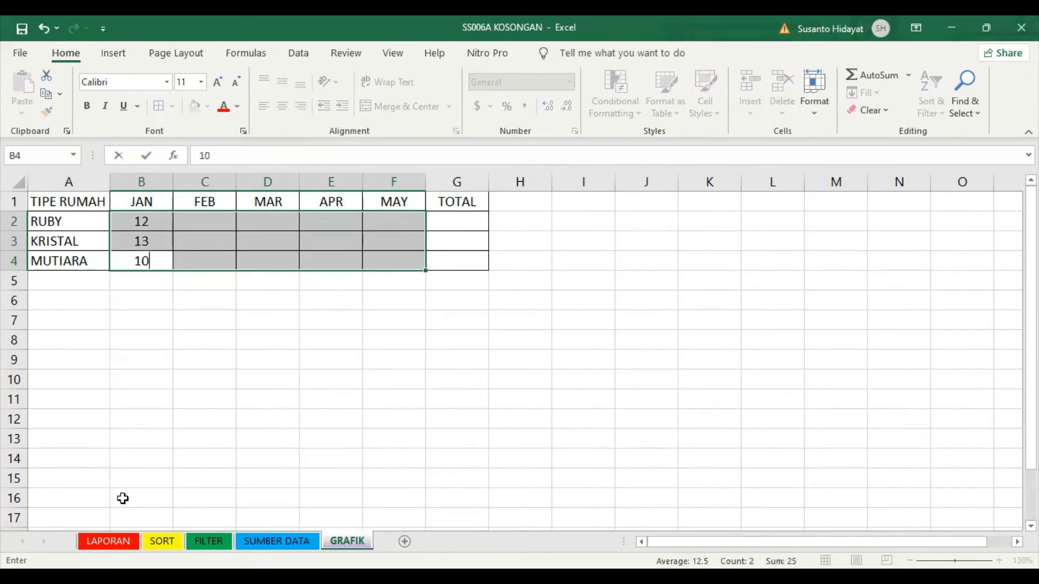
{"action": "key", "text": "Return"}
Step: Enter the FEB values 20, 25 and 14 in C2:C4
{"action": "type", "text": "20"}
{"action": "key", "text": "Return"}
{"action": "type", "text": "2"}
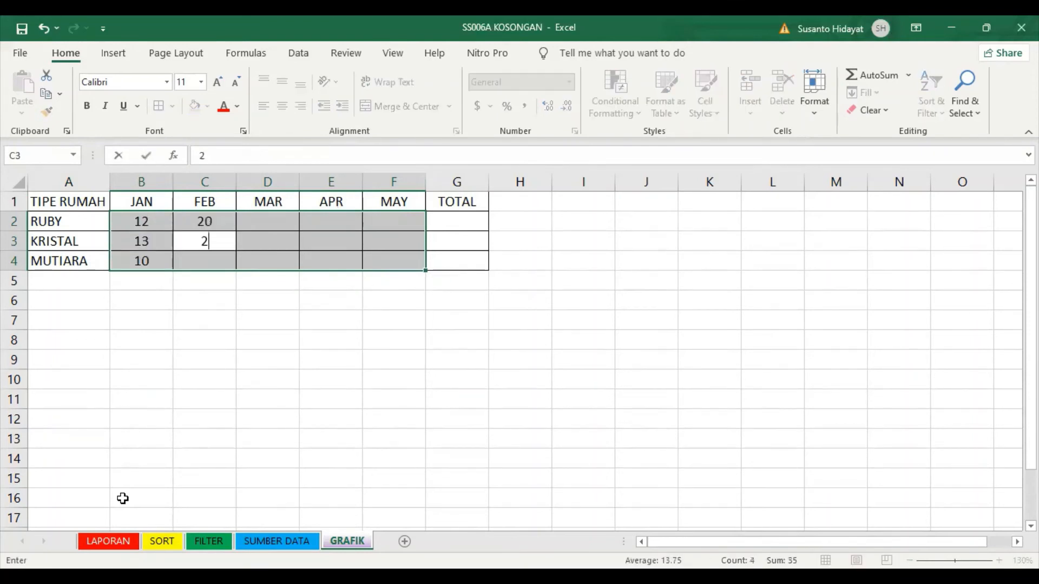
{"action": "type", "text": "5"}
{"action": "key", "text": "Return"}
{"action": "type", "text": "14"}
{"action": "key", "text": "Return"}
Step: Enter the MAR values 16, 17 and 8 in D2:D4
{"action": "type", "text": "16"}
{"action": "key", "text": "Return"}
{"action": "type", "text": "17"}
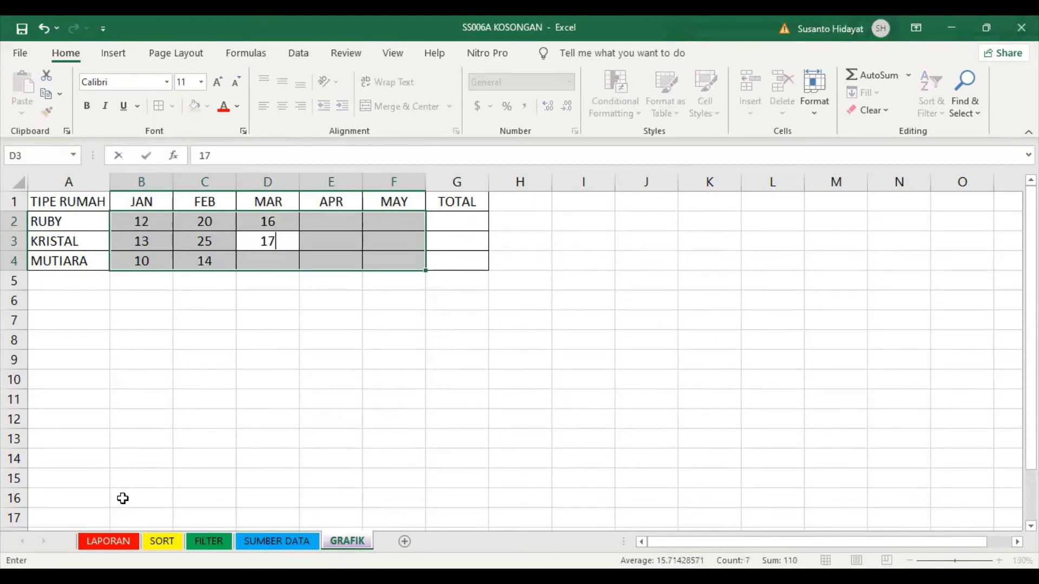
{"action": "key", "text": "Return"}
{"action": "type", "text": "8"}
{"action": "key", "text": "Return"}
Step: Enter the APR values 16, 19 and 18 in E2:E4
{"action": "type", "text": "16"}
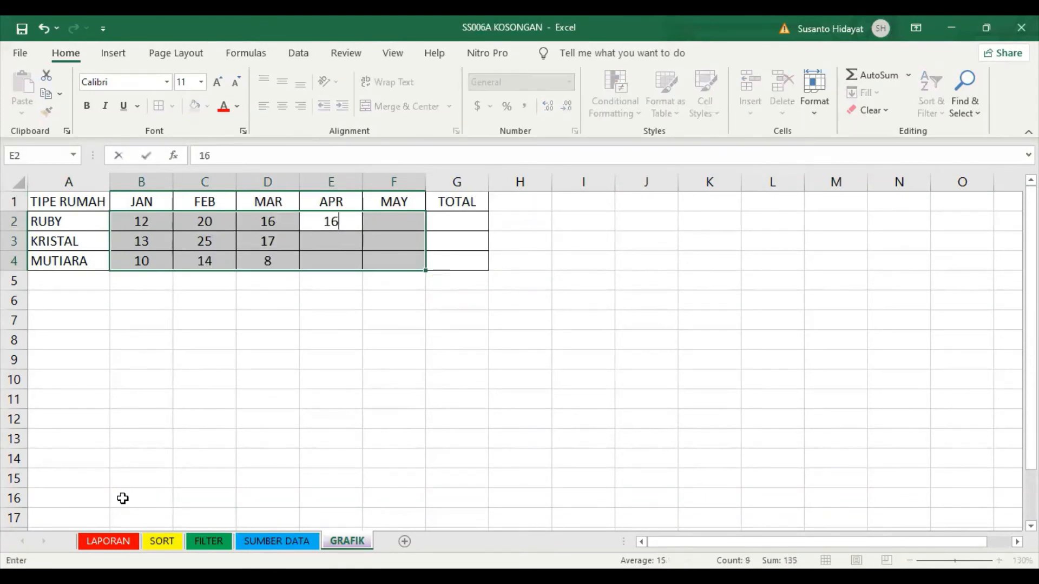
{"action": "key", "text": "Return"}
{"action": "type", "text": "19"}
{"action": "key", "text": "Return"}
{"action": "type", "text": "18"}
{"action": "key", "text": "Return"}
Step: Enter the MAY values 14, 15 and 20 in F2:F4
{"action": "type", "text": "14"}
{"action": "key", "text": "Return"}
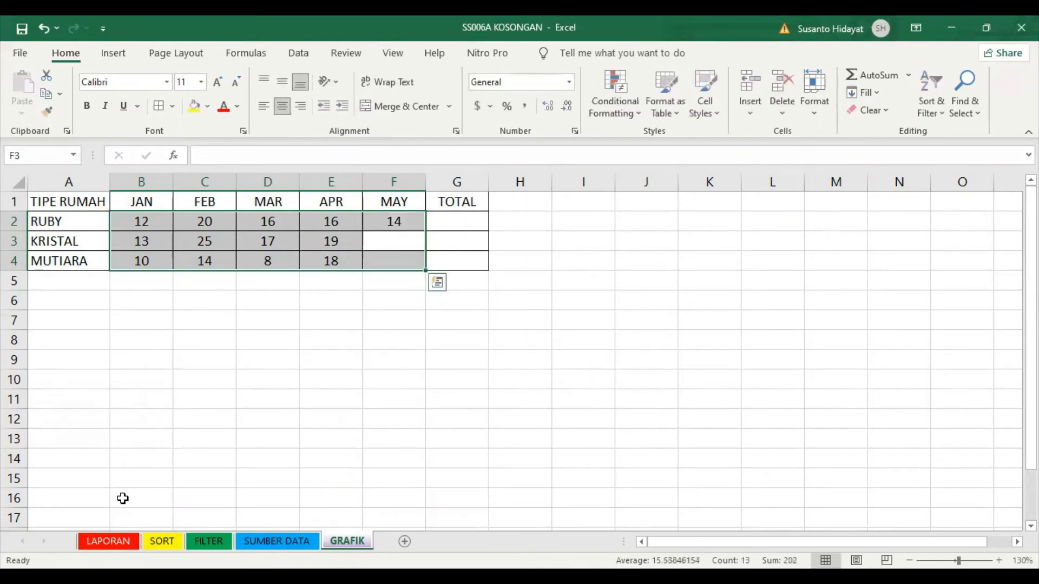
{"action": "type", "text": "15"}
{"action": "key", "text": "Return"}
{"action": "type", "text": "20"}
{"action": "key", "text": "Return"}
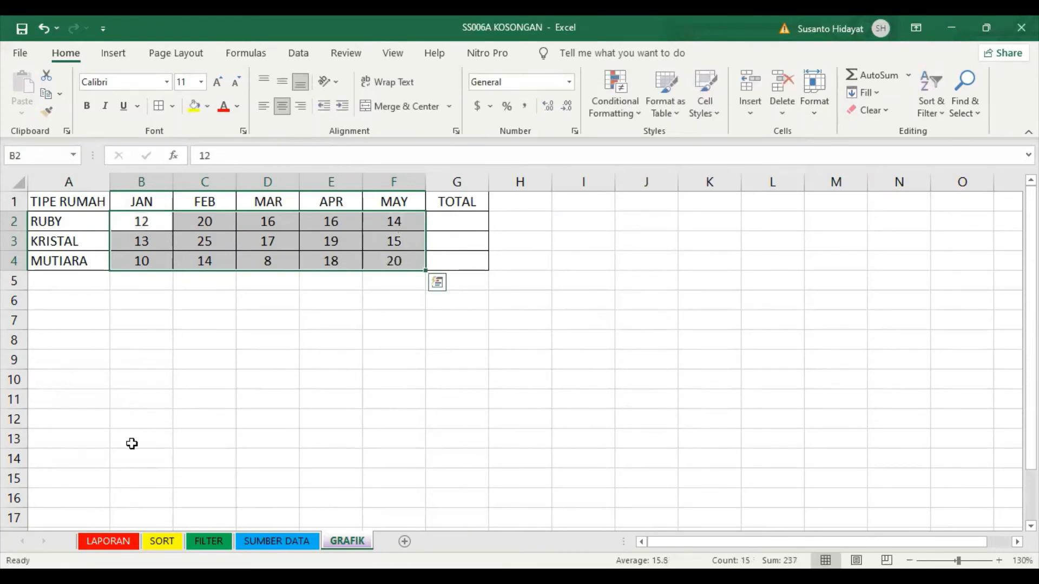
{"action": "left_click_drag", "start_coordinate": [149, 221], "coordinate": [384, 260]}
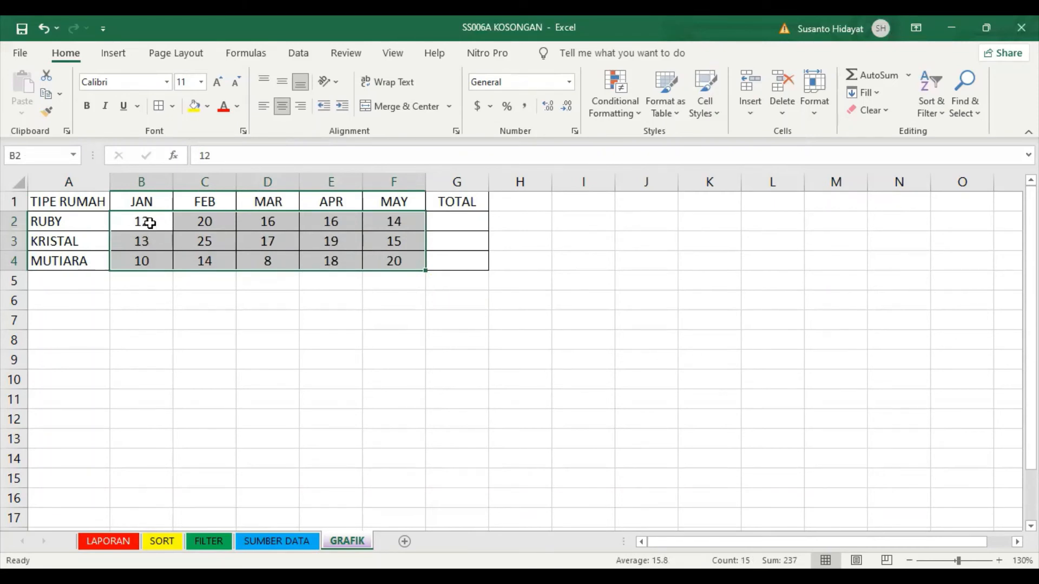
{"action": "left_click", "coordinate": [149, 223]}
{"action": "left_click", "coordinate": [147, 240]}
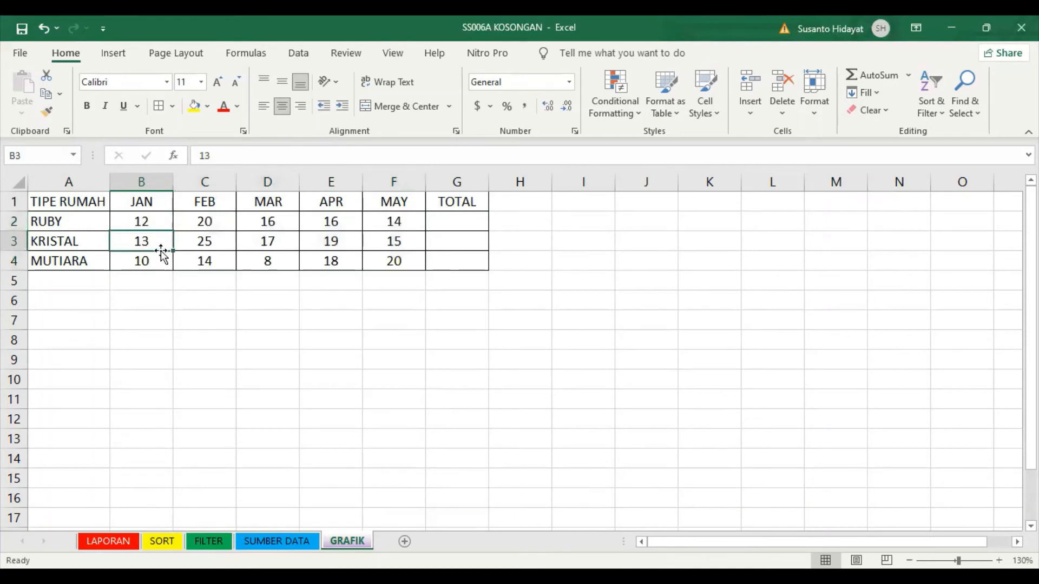
{"action": "left_click", "coordinate": [148, 263]}
{"action": "left_click", "coordinate": [149, 280]}
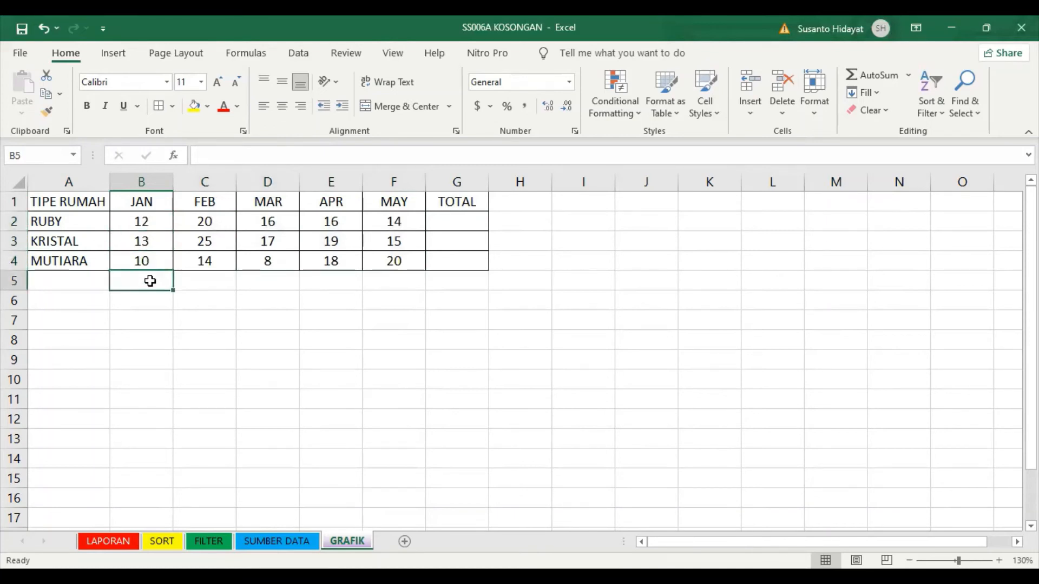
{"action": "left_click", "coordinate": [211, 226]}
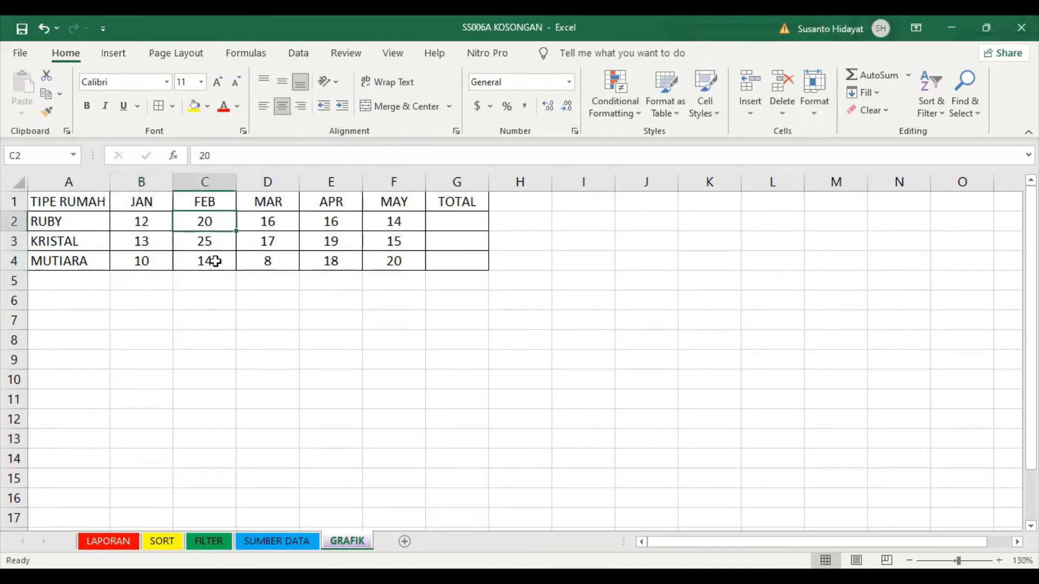
{"action": "left_click", "coordinate": [150, 221]}
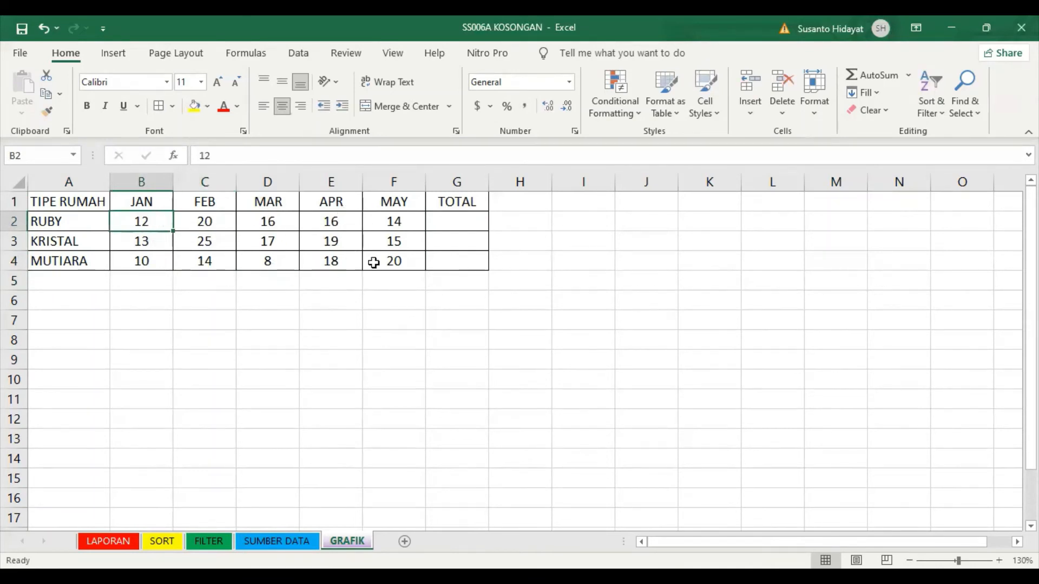
Step: Total the RUBY months in G2 with =SUM(B2:F2) and fill the formula through G4
{"action": "left_click", "coordinate": [455, 220]}
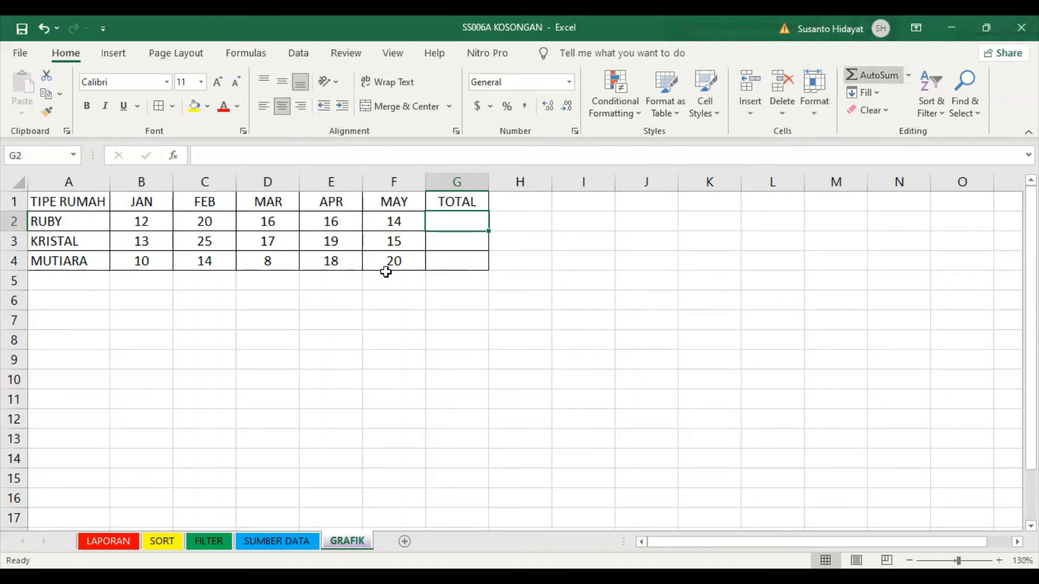
{"action": "key", "text": "alt+equal"}
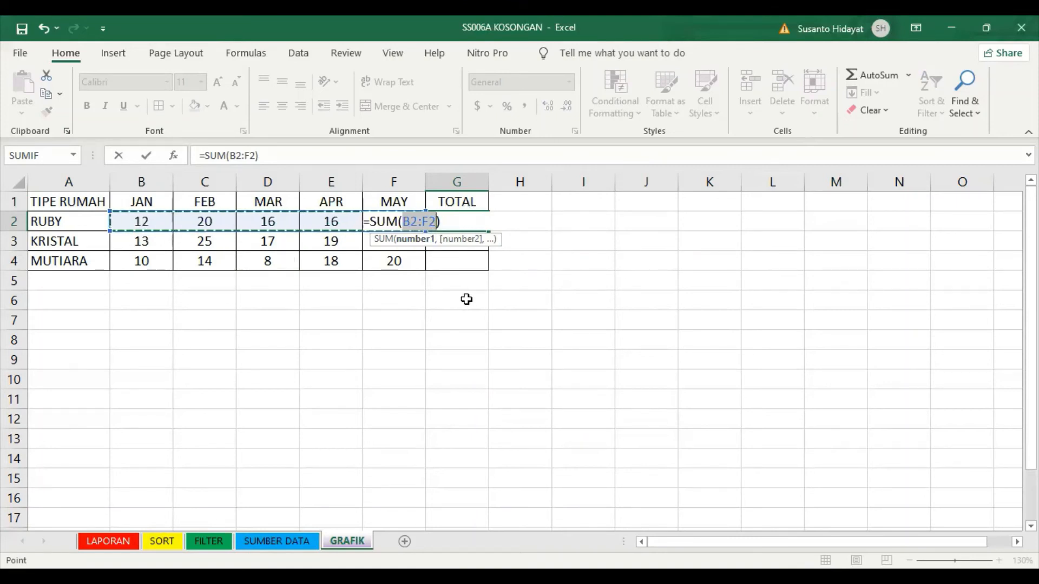
{"action": "key", "text": "Return"}
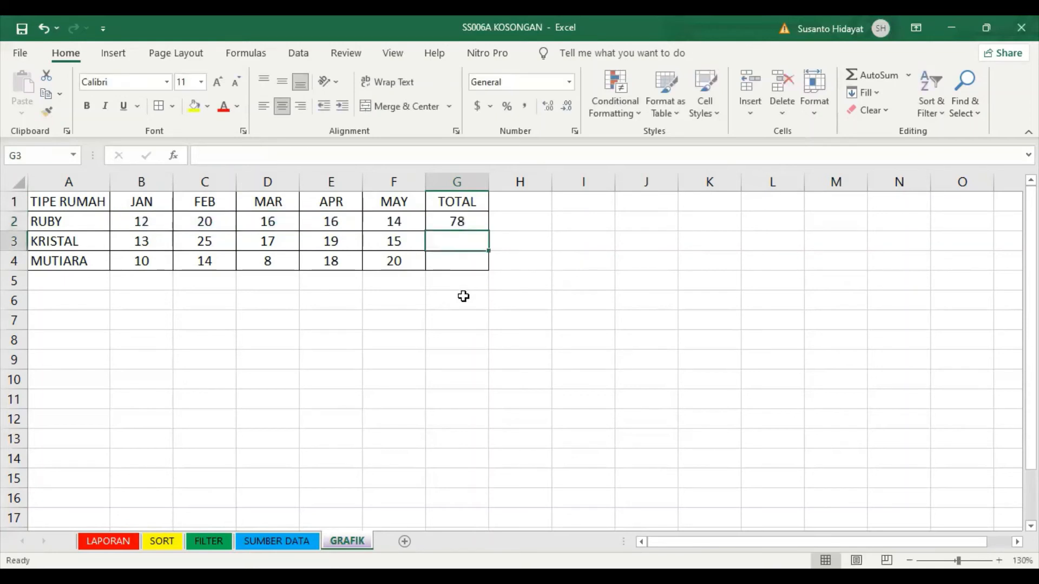
{"action": "left_click", "coordinate": [480, 223]}
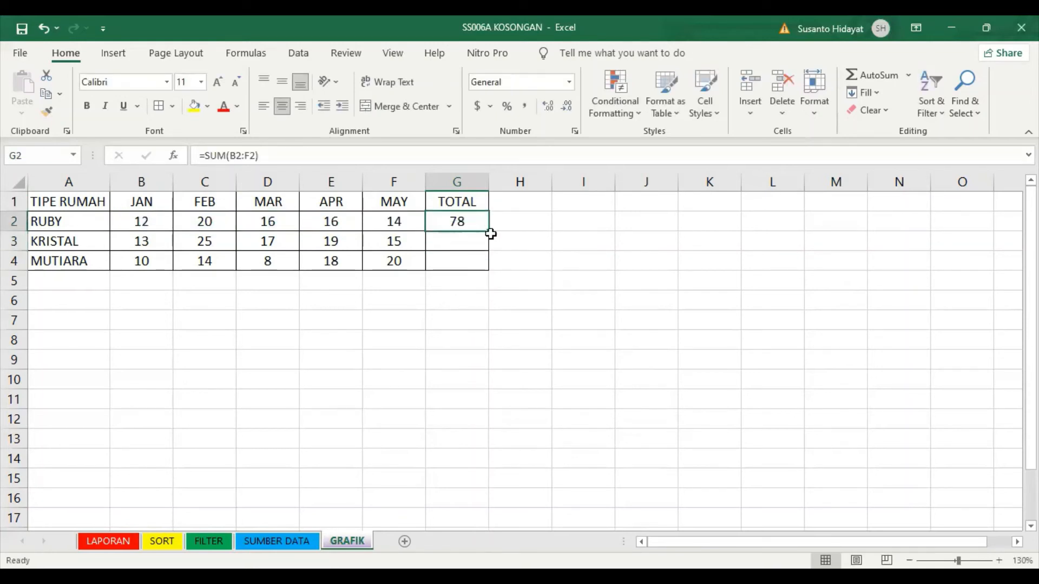
{"action": "left_click_drag", "start_coordinate": [490, 233], "coordinate": [456, 276]}
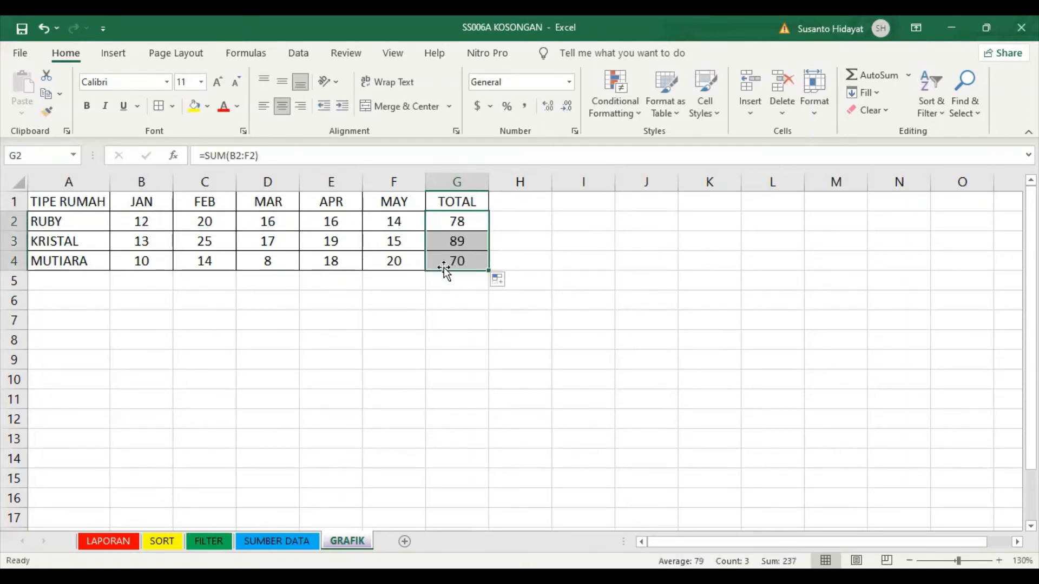
{"action": "left_click", "coordinate": [407, 348]}
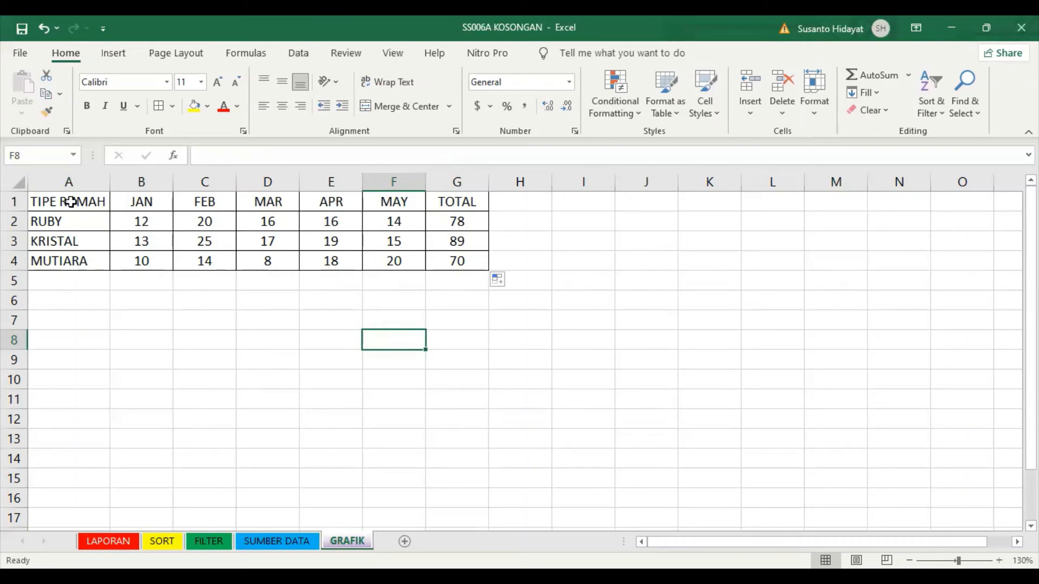
Step: Insert a 3-D pie chart from the house types in A1:A4 and the totals in G1:G4
{"action": "left_click_drag", "start_coordinate": [71, 201], "coordinate": [68, 258]}
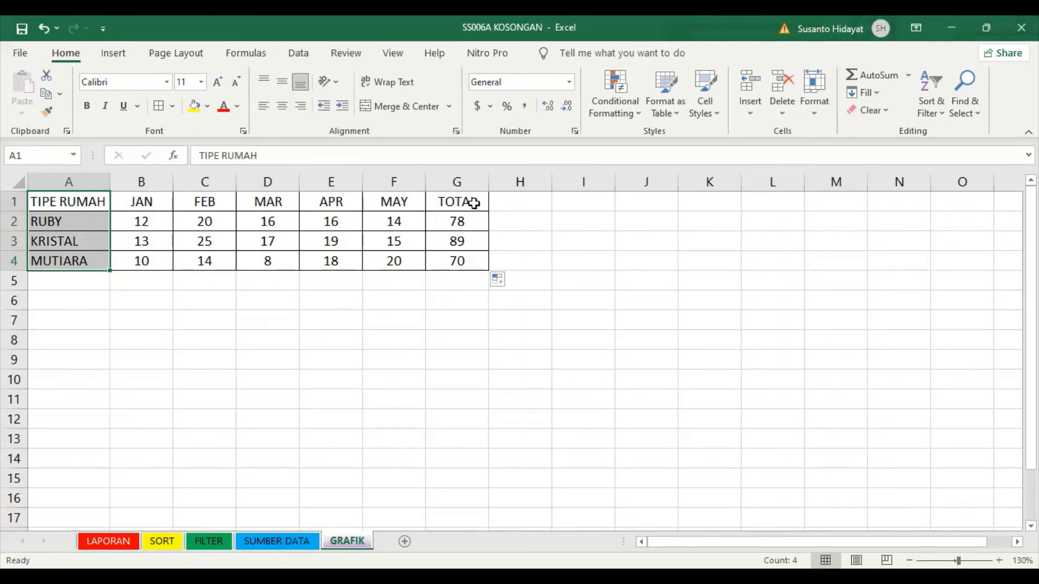
{"action": "left_click_drag", "start_coordinate": [473, 203], "coordinate": [474, 260]}
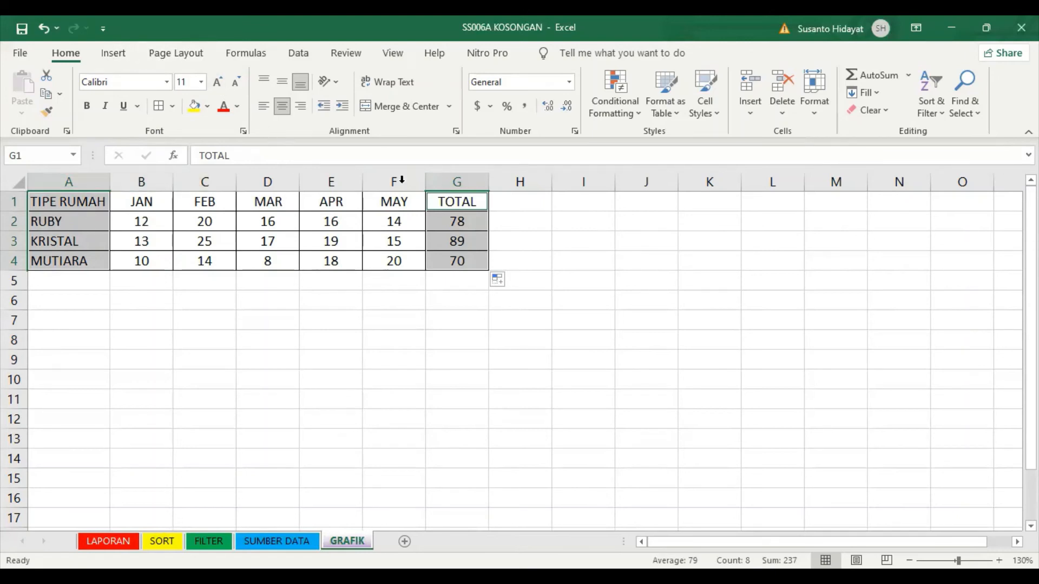
{"action": "left_click", "coordinate": [131, 58]}
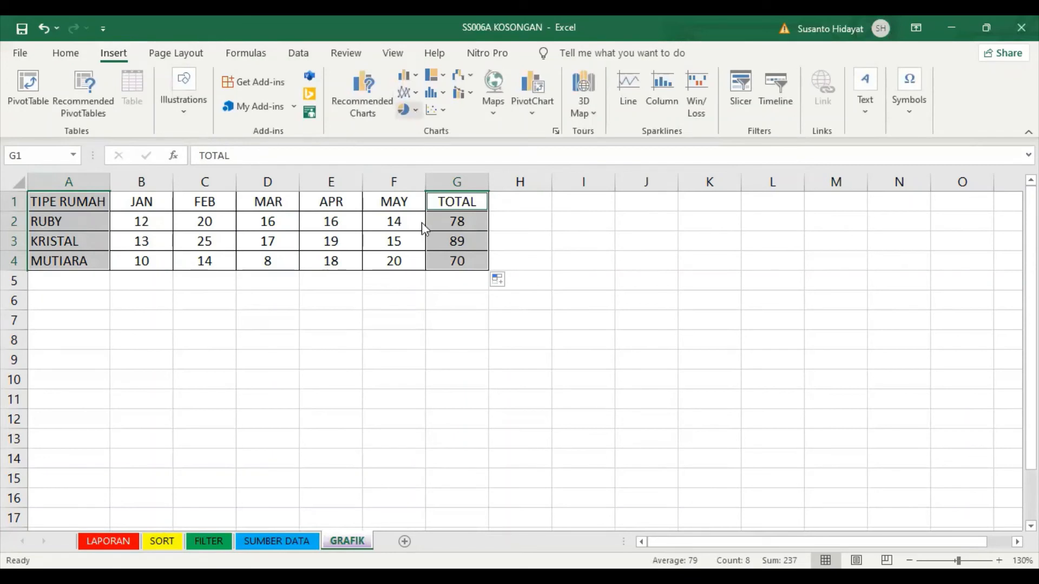
{"action": "left_click", "coordinate": [415, 108]}
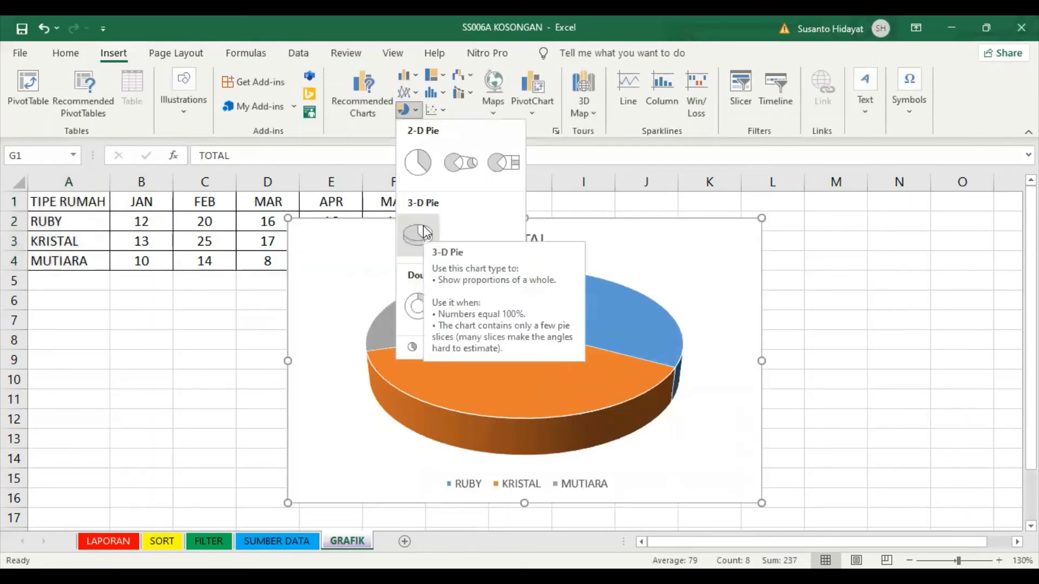
{"action": "left_click", "coordinate": [419, 234]}
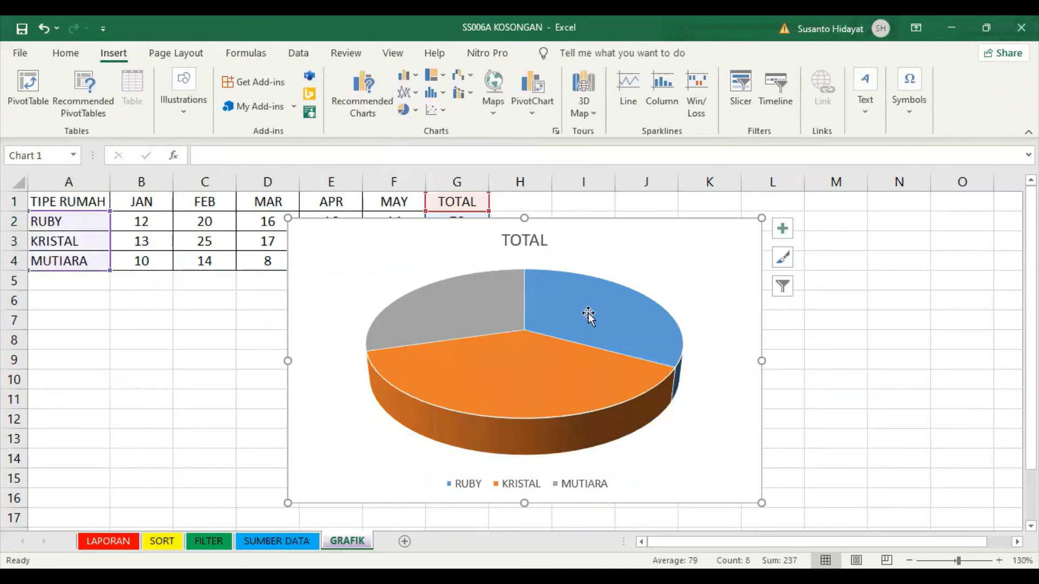
{"action": "mouse_move", "coordinate": [589, 316]}
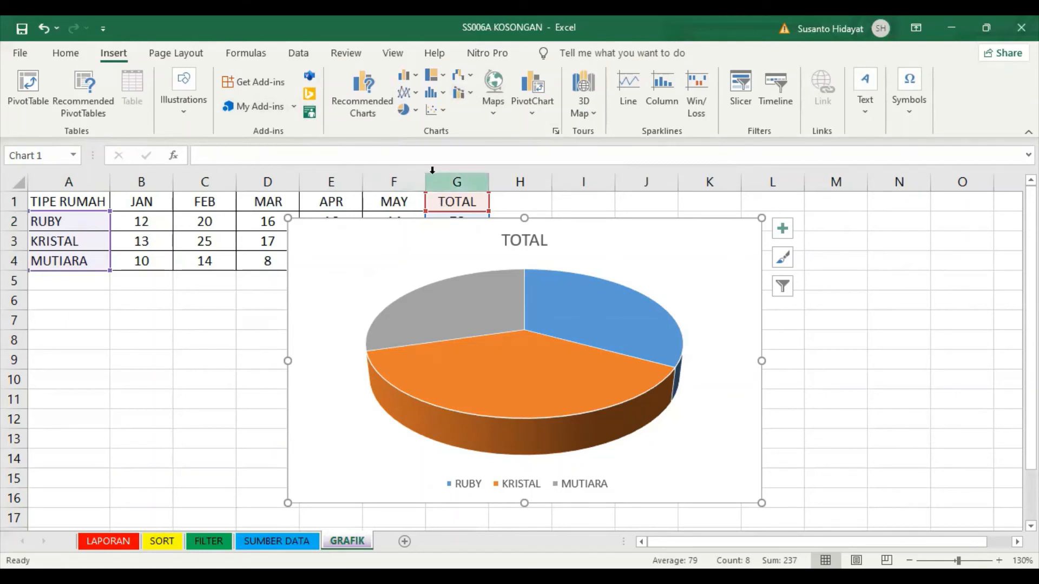
Step: Apply chart Styles 3, 2 and 1 in turn to the pie chart, and settle on the grey-background Style 3
{"action": "left_click", "coordinate": [609, 297]}
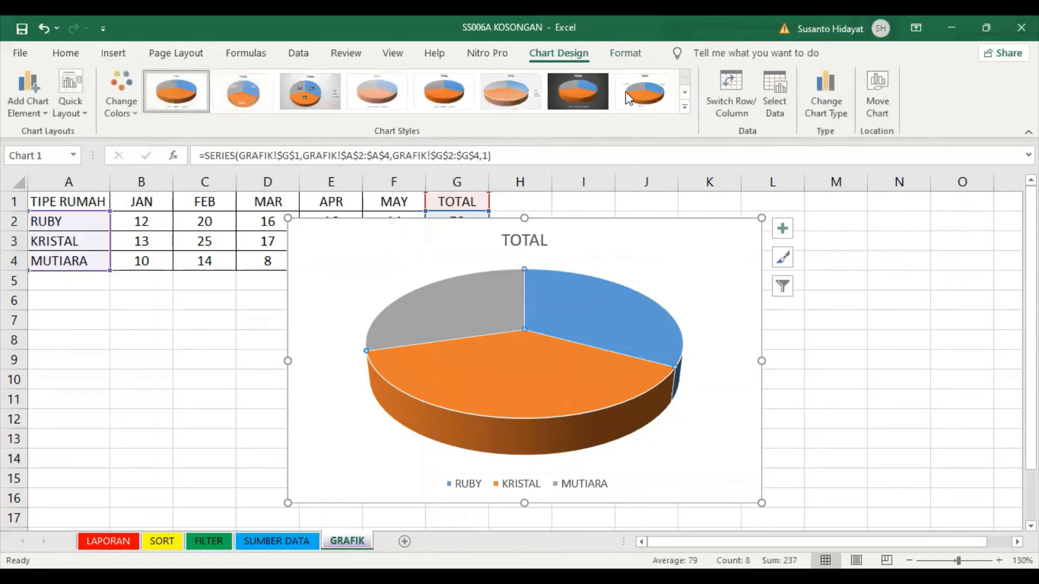
{"action": "left_click", "coordinate": [303, 92]}
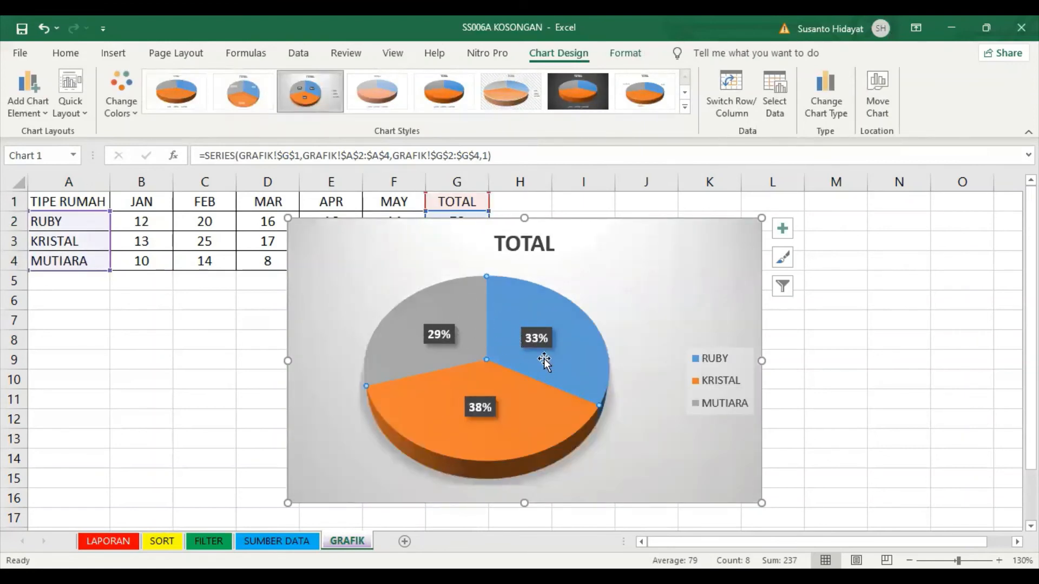
{"action": "left_click", "coordinate": [252, 101]}
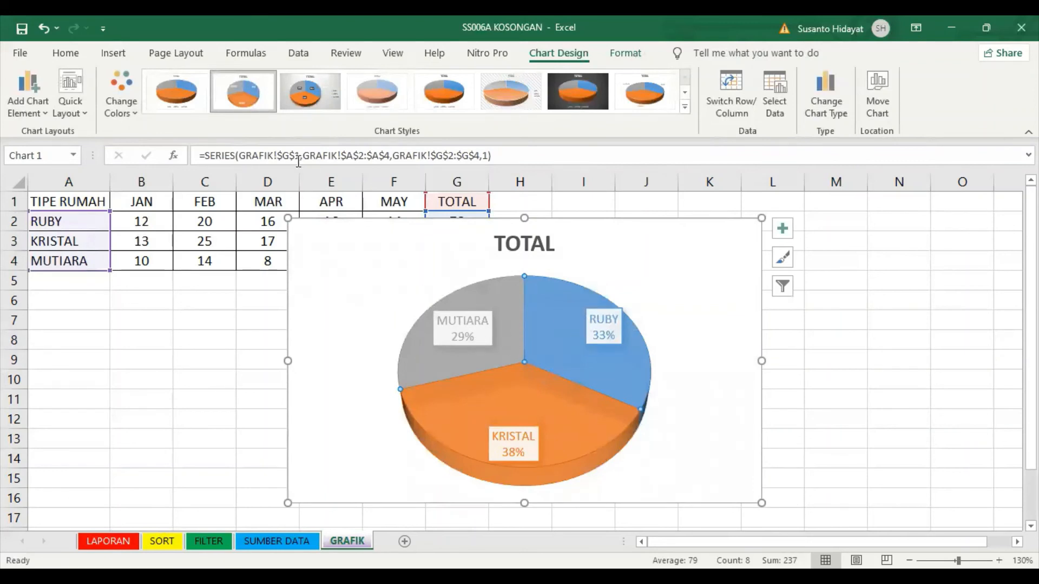
{"action": "left_click", "coordinate": [195, 103]}
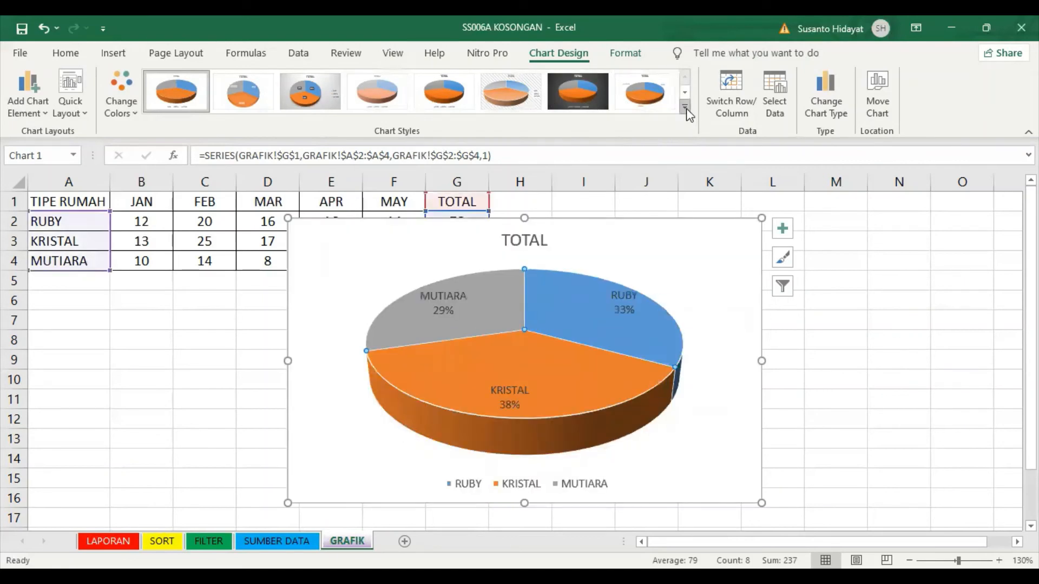
{"action": "left_click", "coordinate": [685, 109]}
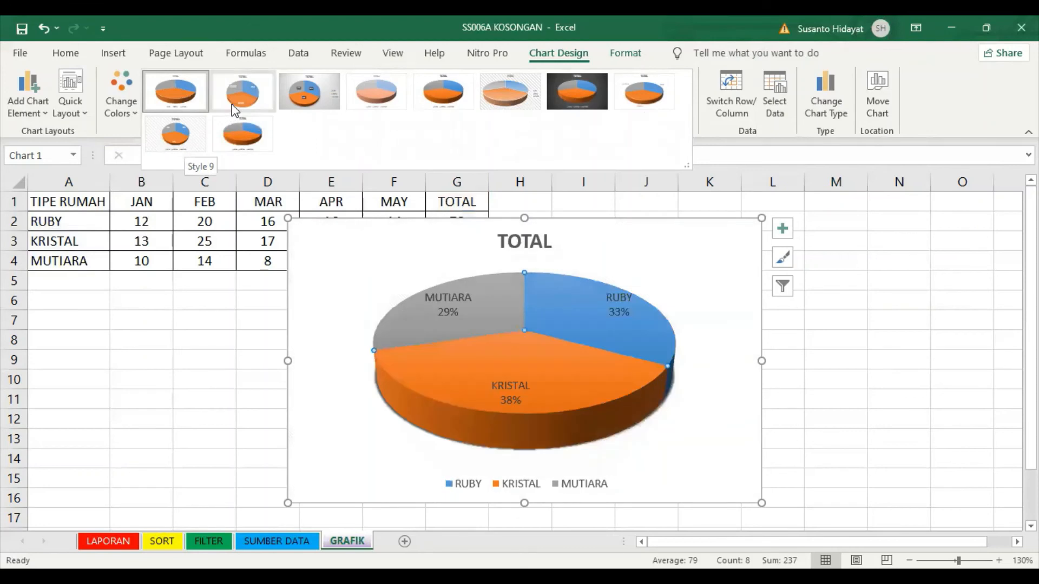
{"action": "left_click", "coordinate": [312, 97]}
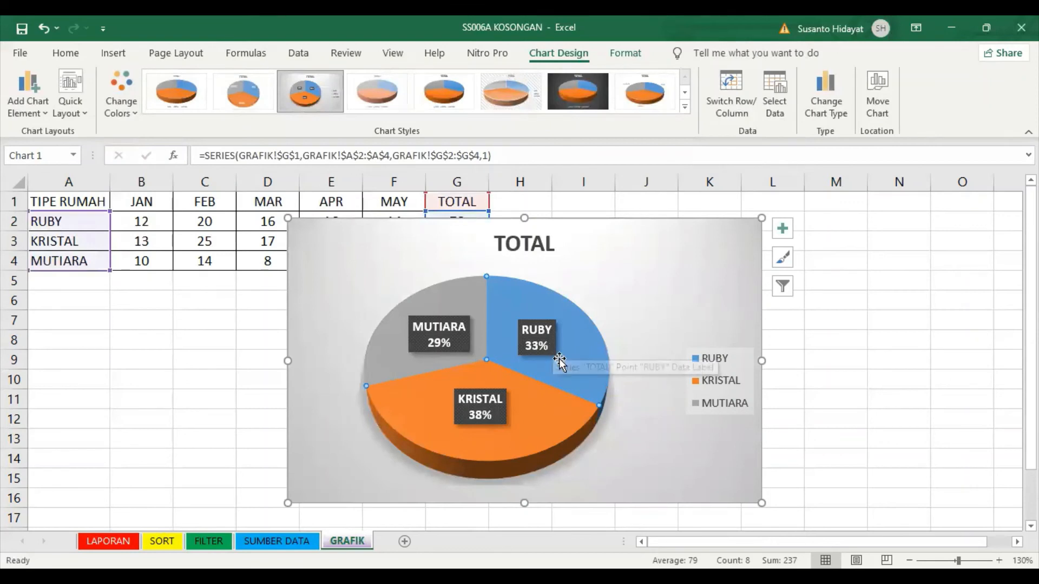
{"action": "mouse_move", "coordinate": [572, 364]}
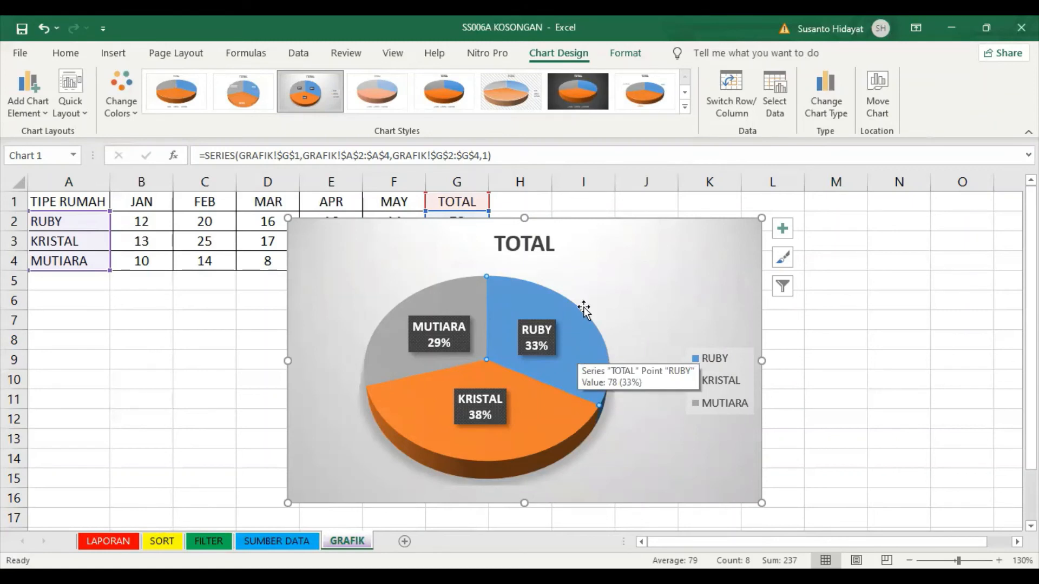
{"action": "left_click", "coordinate": [616, 323]}
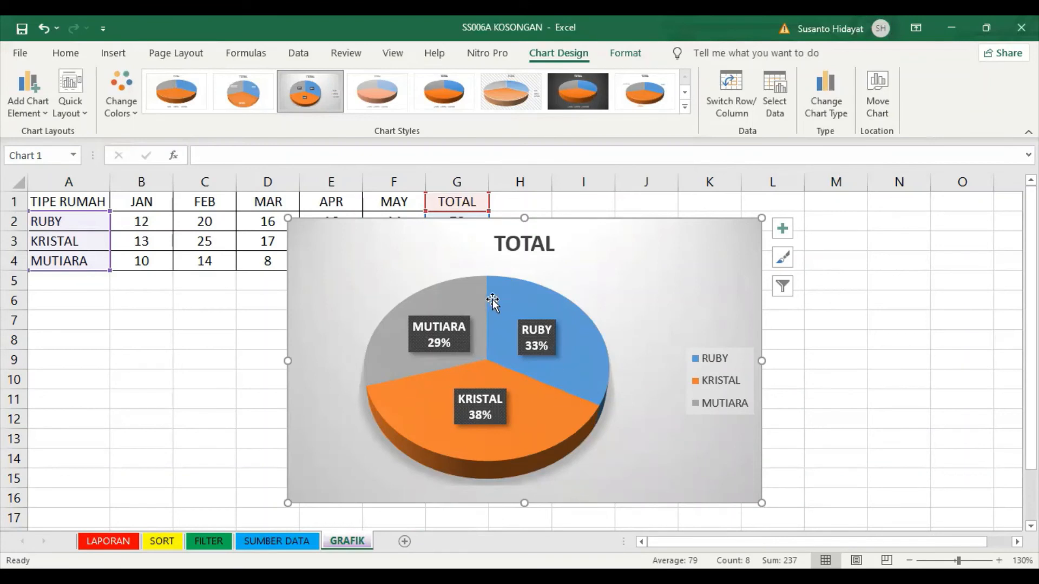
Step: Pull the RUBY slice clearly away from the rest of the pie
{"action": "mouse_move", "coordinate": [578, 350]}
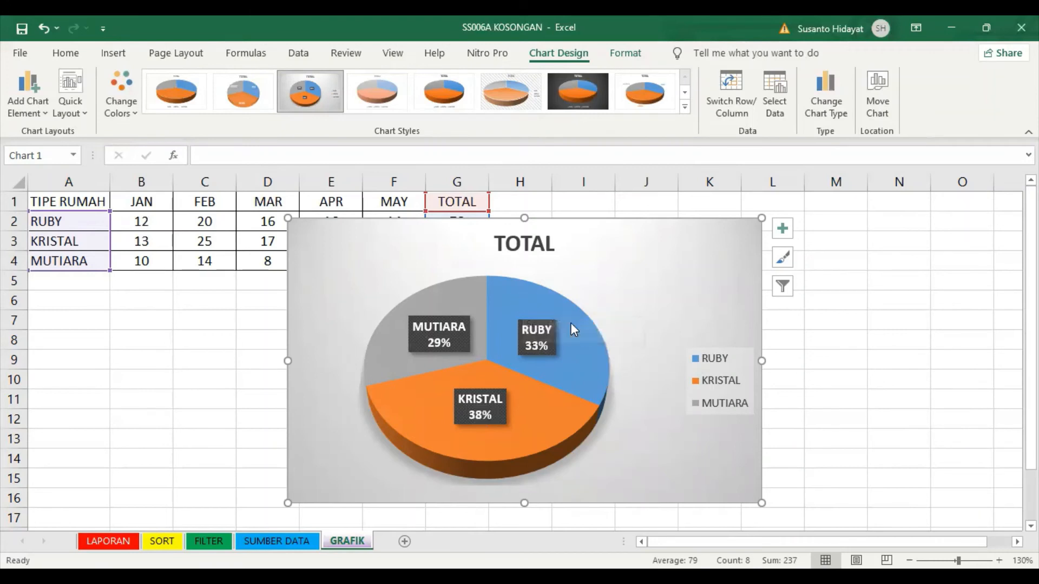
{"action": "left_click", "coordinate": [580, 342]}
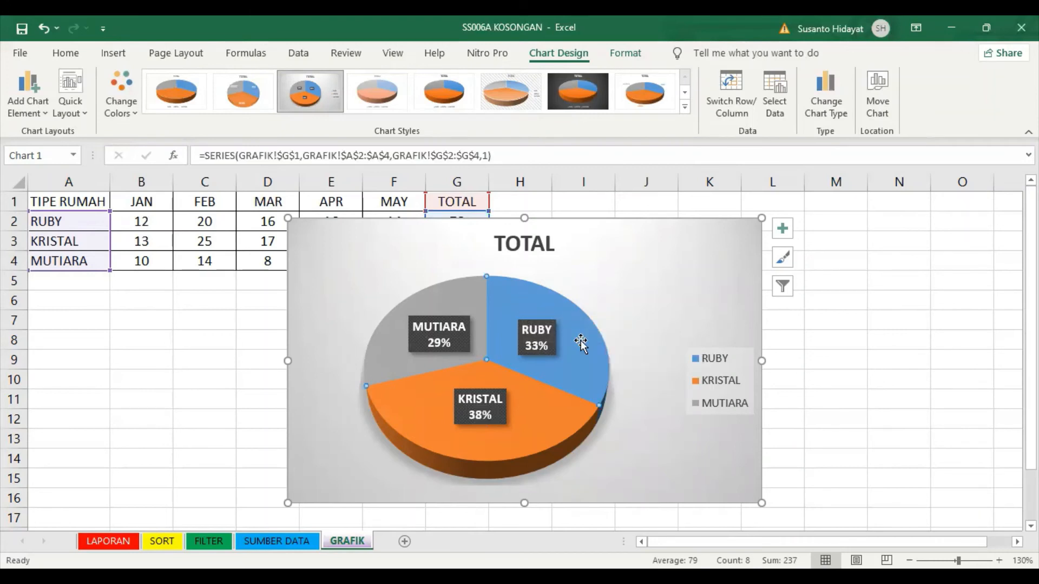
{"action": "left_click_drag", "start_coordinate": [580, 340], "coordinate": [598, 332]}
{"action": "left_click", "coordinate": [614, 306]}
{"action": "left_click_drag", "start_coordinate": [607, 330], "coordinate": [614, 325]}
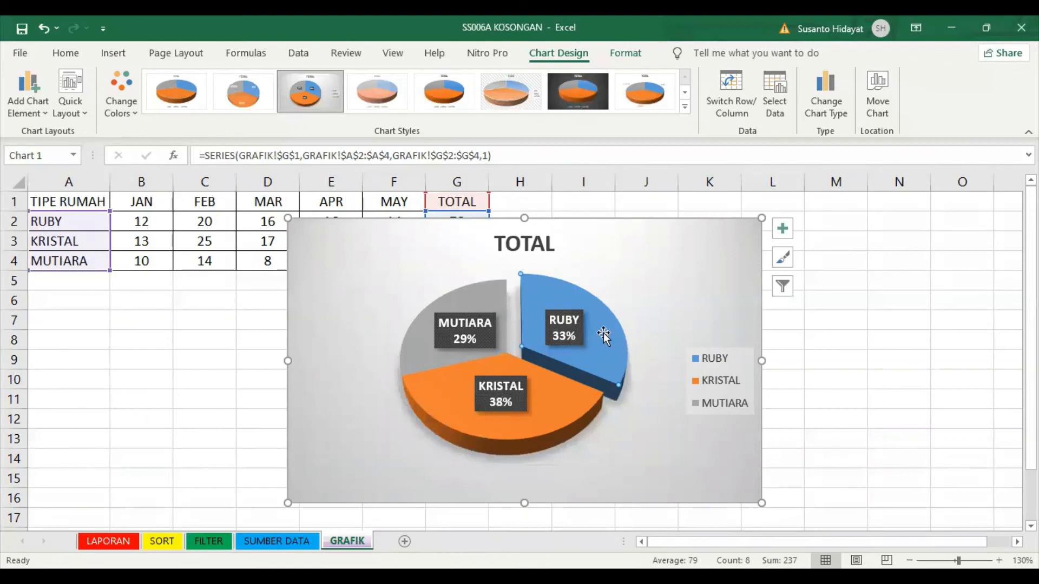
{"action": "left_click_drag", "start_coordinate": [631, 318], "coordinate": [644, 325]}
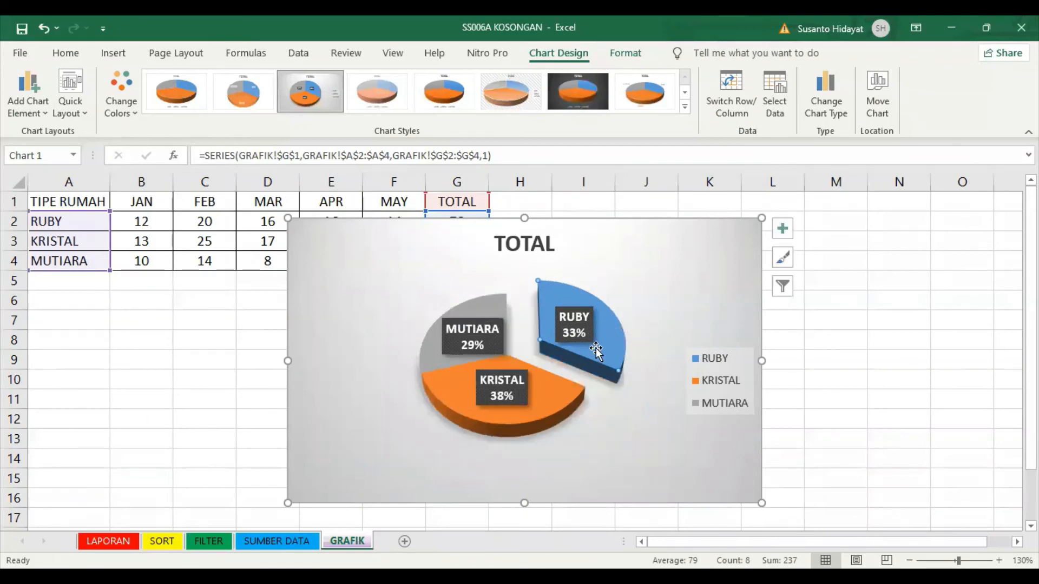
Step: Pull the KRISTAL and MUTIARA slices outward from the pie's centre
{"action": "left_click", "coordinate": [547, 401]}
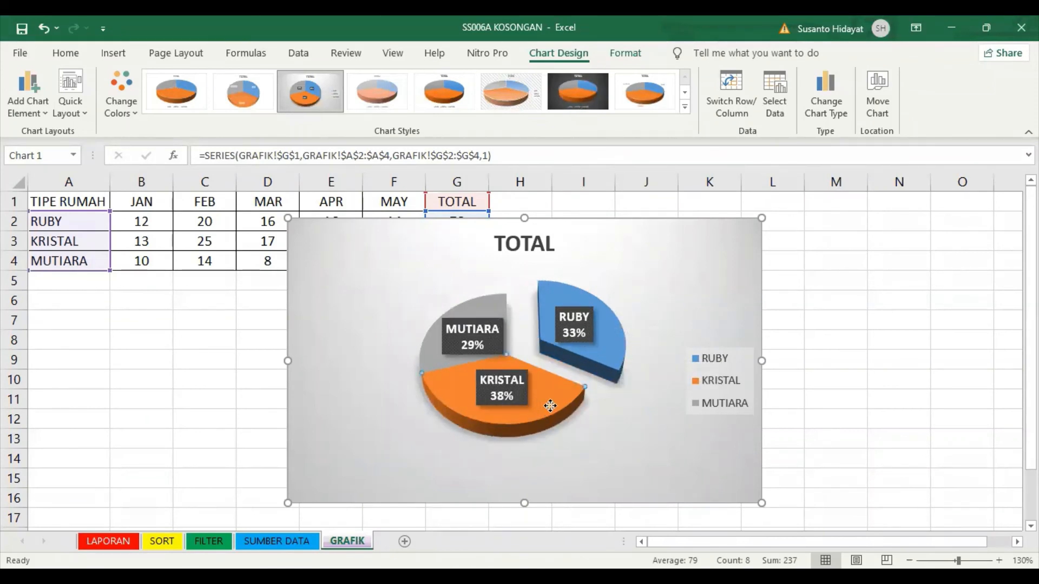
{"action": "left_click_drag", "start_coordinate": [553, 422], "coordinate": [552, 422]}
{"action": "left_click", "coordinate": [479, 296]}
{"action": "left_click_drag", "start_coordinate": [480, 297], "coordinate": [464, 287]}
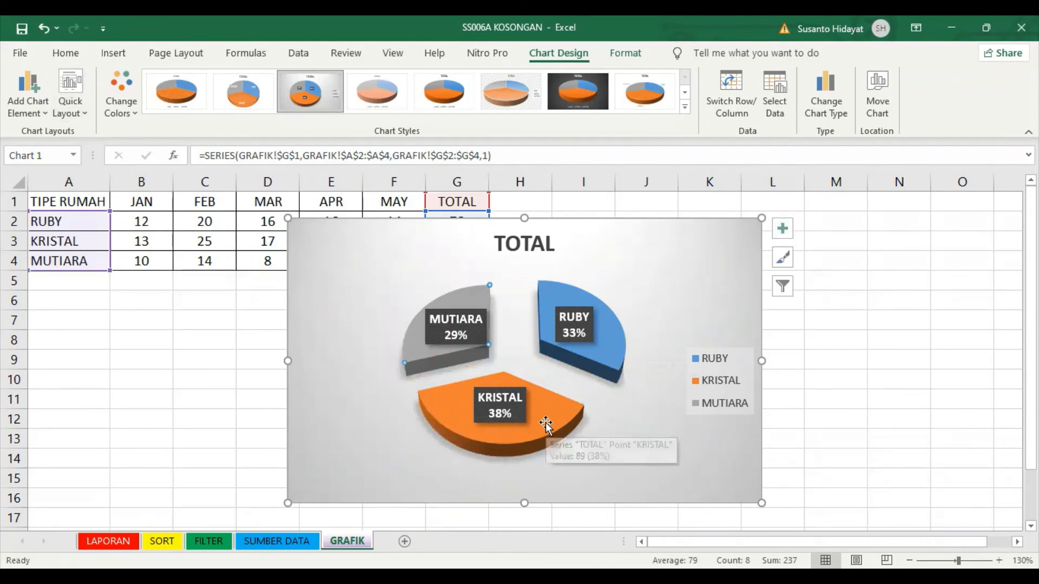
Step: Undo the moves of the MUTIARA and KRISTAL slices and select the whole chart
{"action": "left_click", "coordinate": [44, 27]}
{"action": "left_click", "coordinate": [44, 27]}
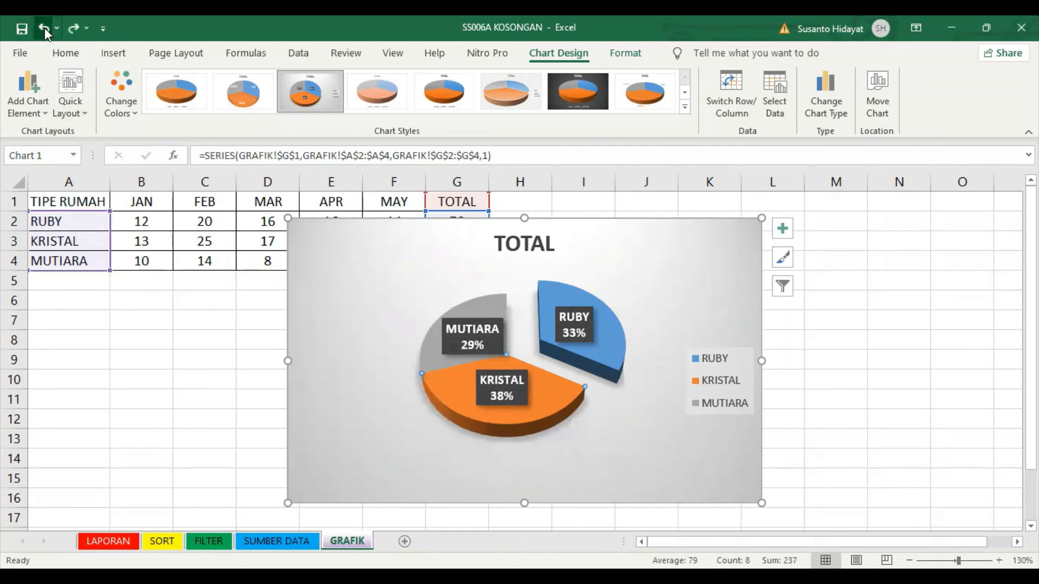
{"action": "left_click", "coordinate": [669, 283]}
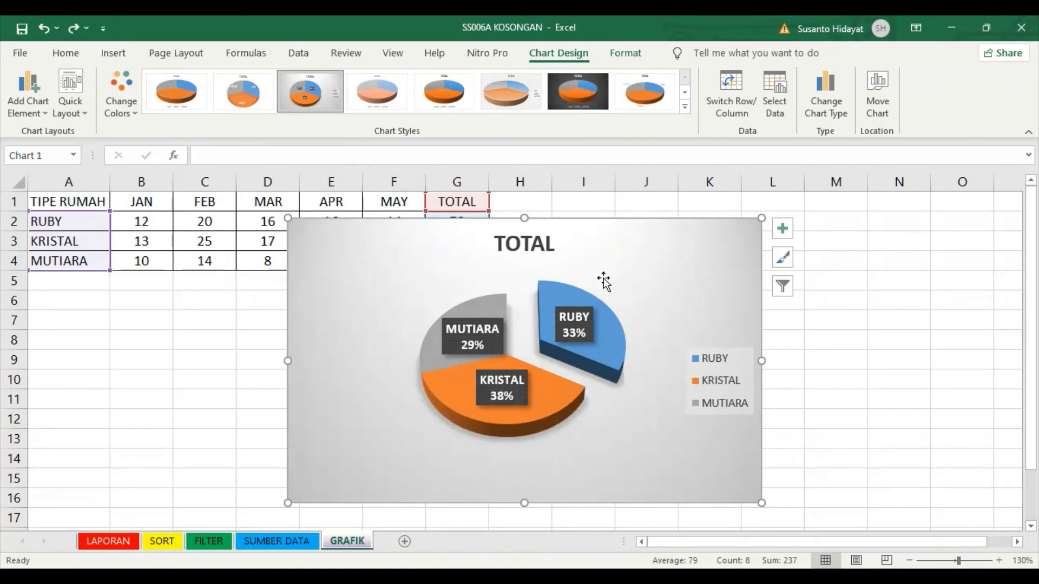
Step: Retitle the pie chart TOTAL PENJUALAN and move it beside the table, clear of the TOTAL column
{"action": "left_click", "coordinate": [551, 243]}
{"action": "left_click", "coordinate": [551, 244]}
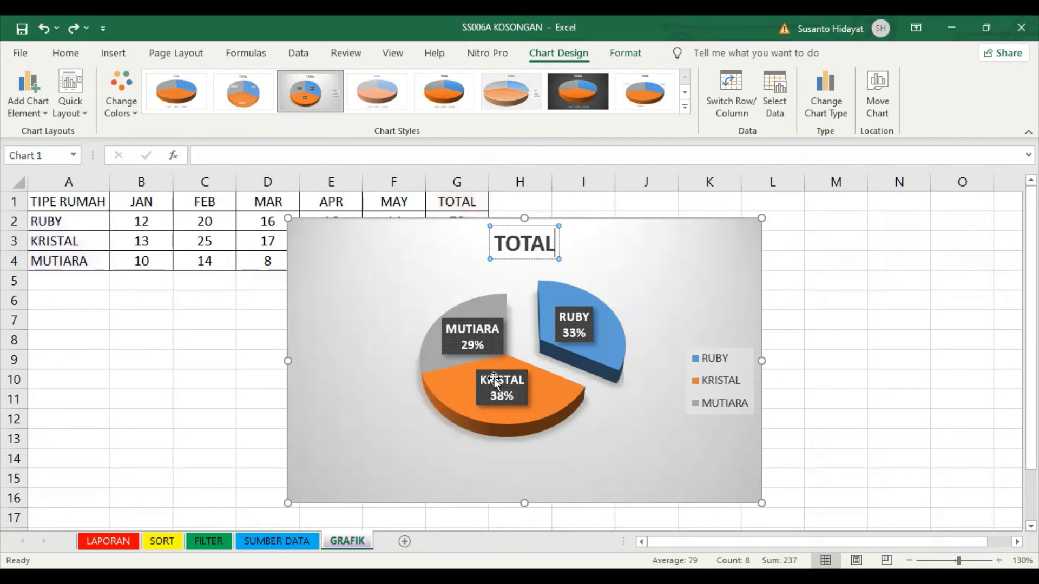
{"action": "key", "text": "BackSpace"}
{"action": "key", "text": "BackSpace"}
{"action": "key", "text": "BackSpace"}
{"action": "key", "text": "BackSpace"}
{"action": "key", "text": "BackSpace"}
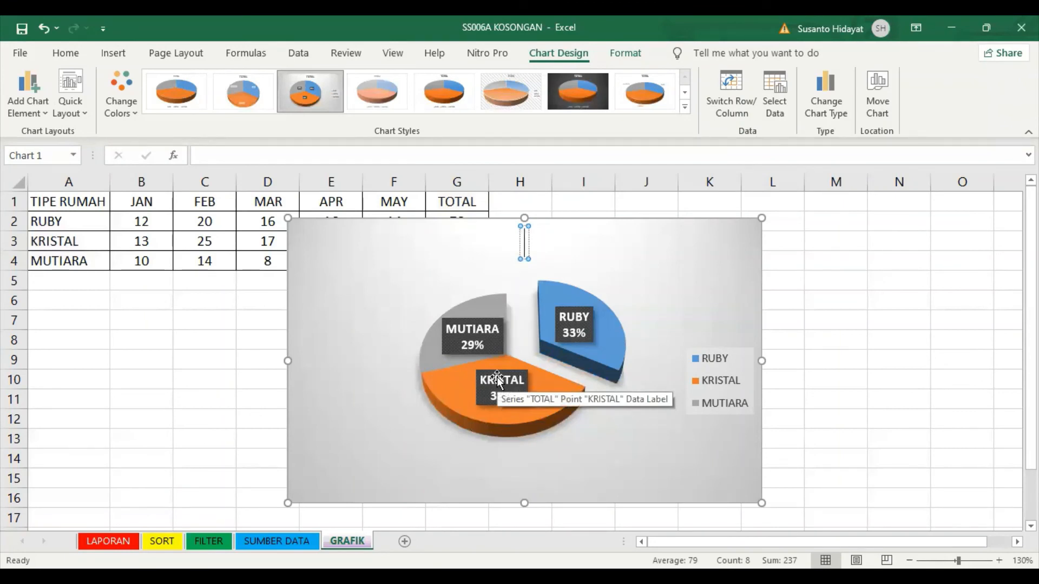
{"action": "type", "text": "TO"}
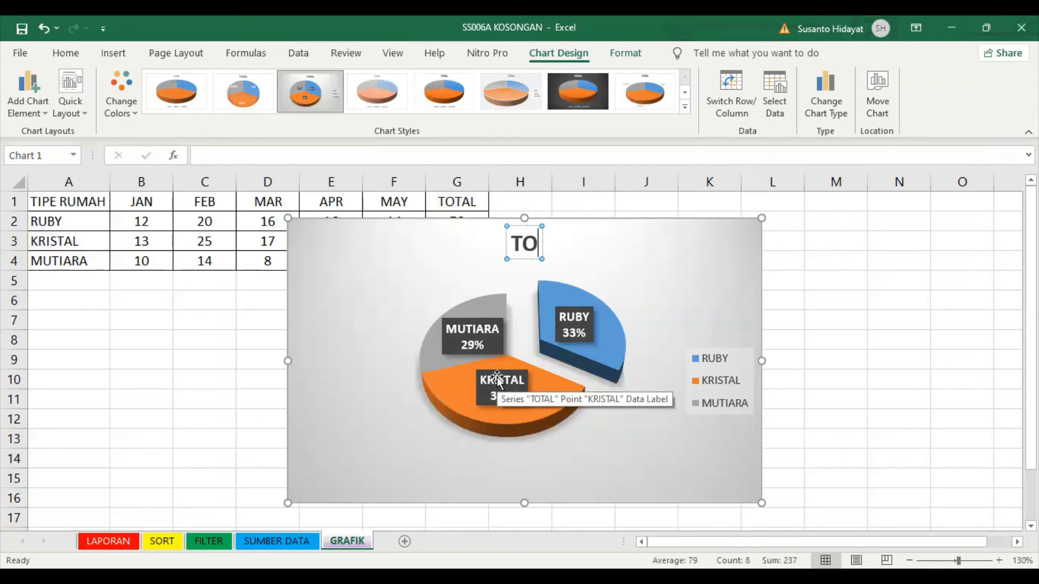
{"action": "type", "text": "TAL PENJUALAN"}
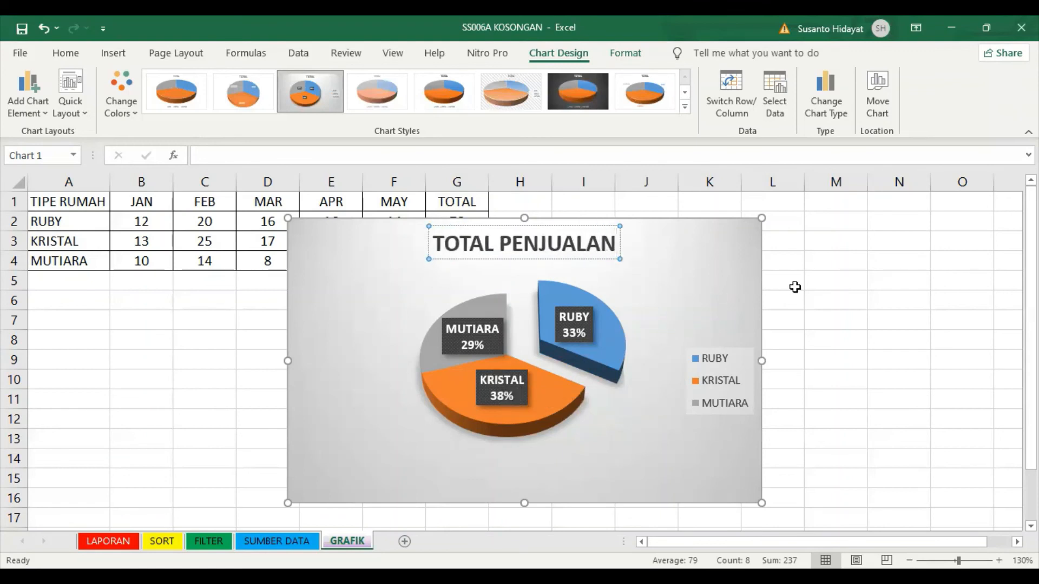
{"action": "left_click", "coordinate": [843, 297]}
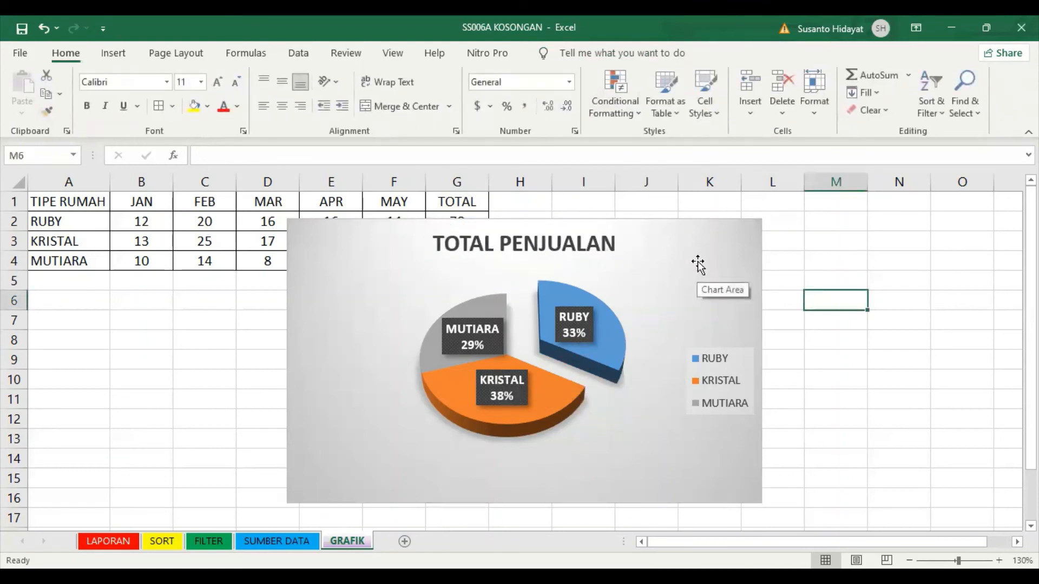
{"action": "left_click_drag", "start_coordinate": [703, 250], "coordinate": [954, 225]}
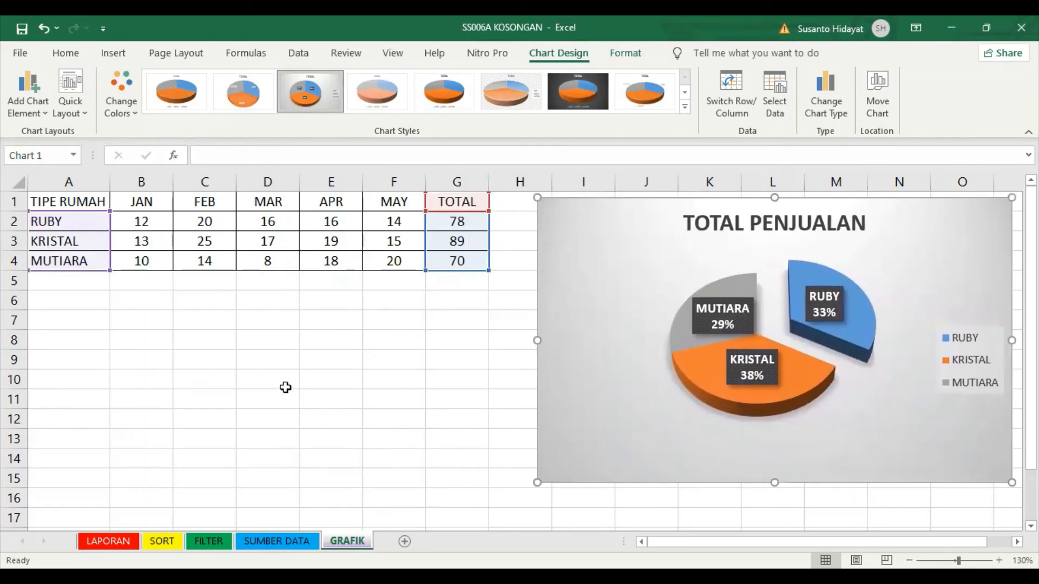
{"action": "left_click", "coordinate": [309, 398]}
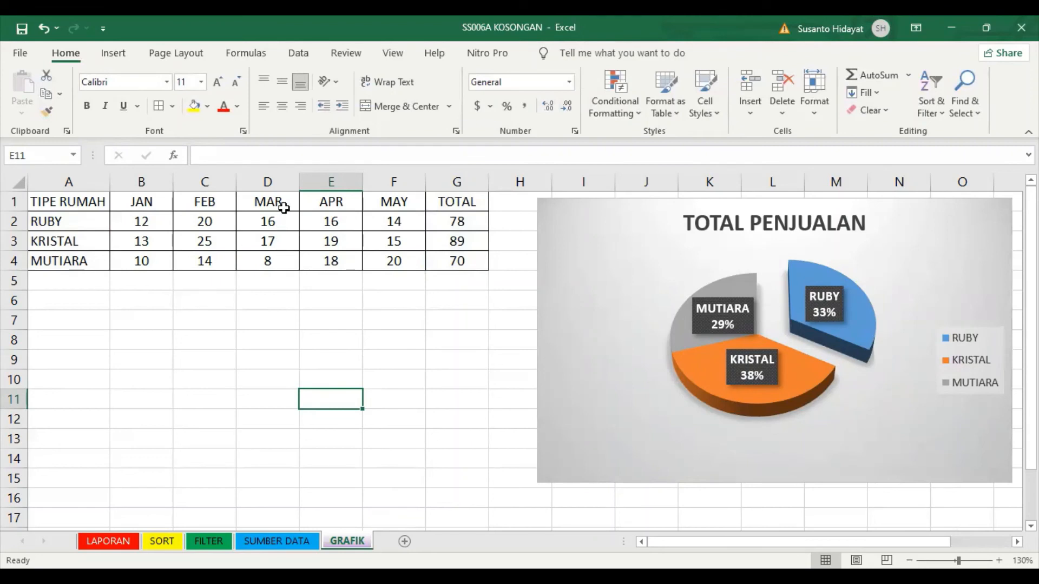
Step: Insert a 3-D pie chart of the MAR sales by house type from A1:A4 and D1:D4
{"action": "left_click_drag", "start_coordinate": [59, 202], "coordinate": [63, 267]}
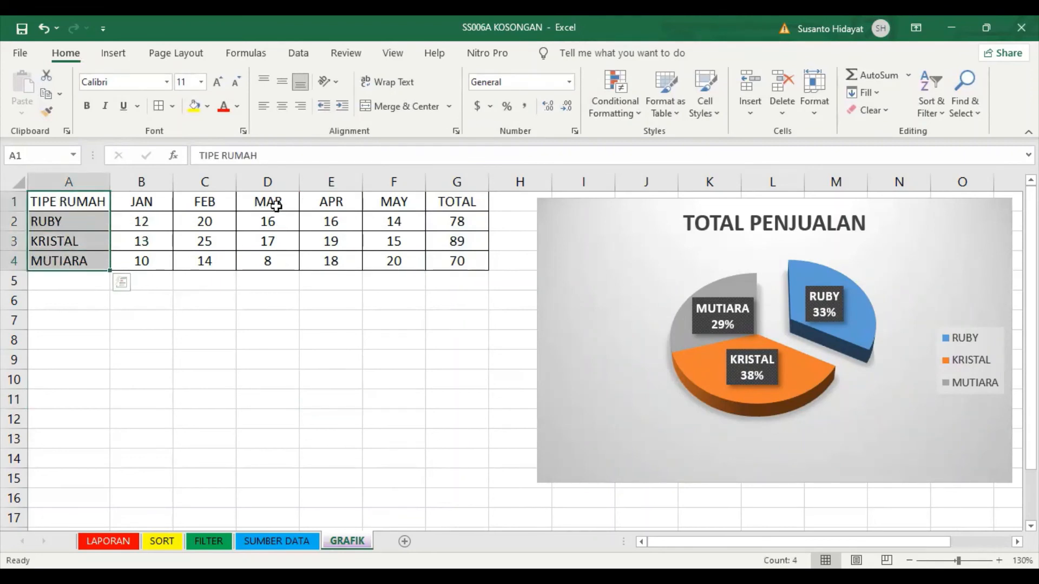
{"action": "left_click_drag", "start_coordinate": [277, 202], "coordinate": [274, 254]}
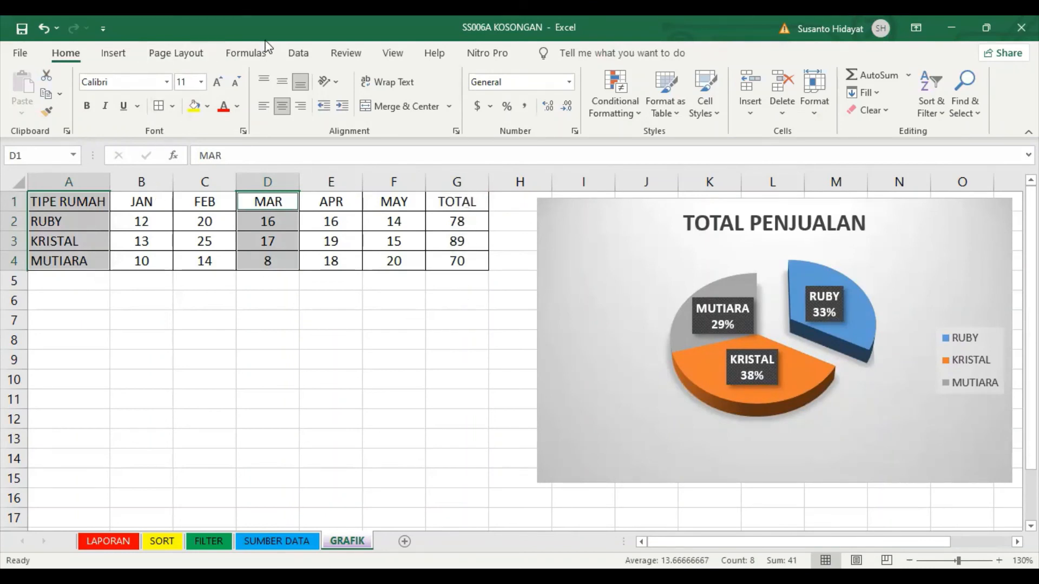
{"action": "left_click", "coordinate": [114, 53]}
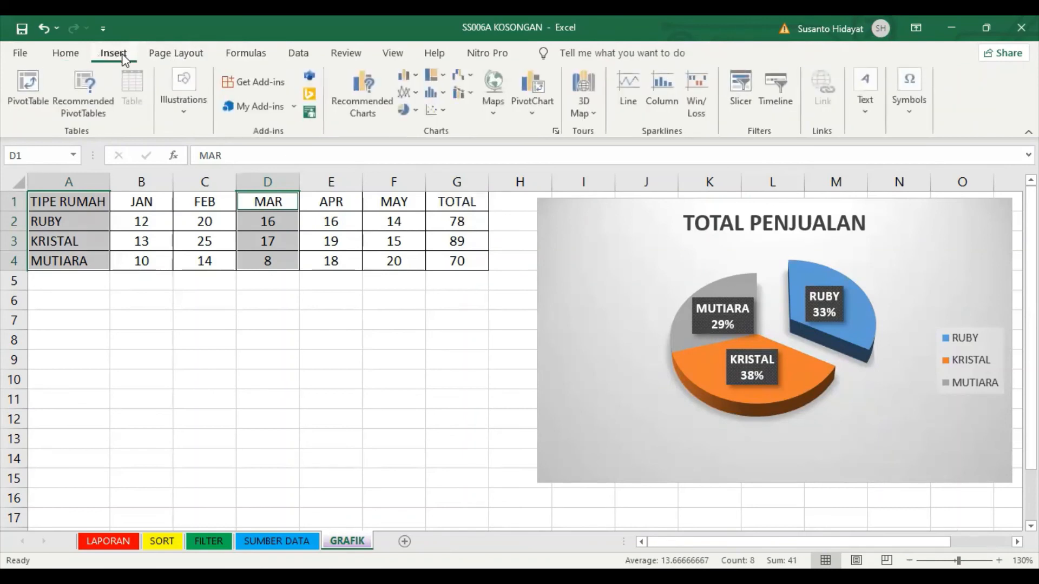
{"action": "left_click", "coordinate": [414, 111]}
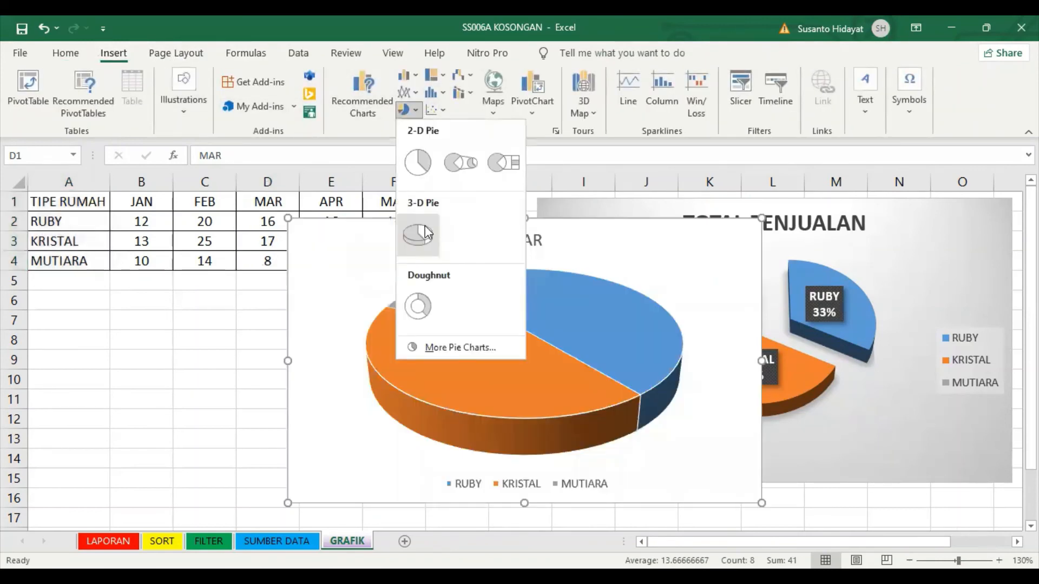
{"action": "left_click", "coordinate": [424, 233]}
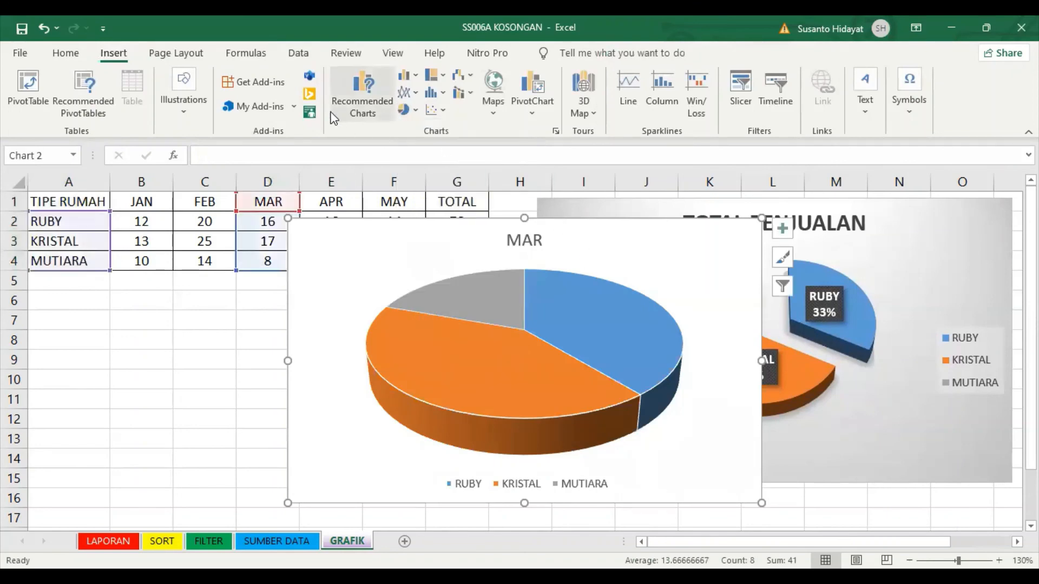
Step: Apply the grey-background Style 3 to the MAR chart and move it against the left side of the TOTAL PENJUALAN chart
{"action": "left_click", "coordinate": [578, 315]}
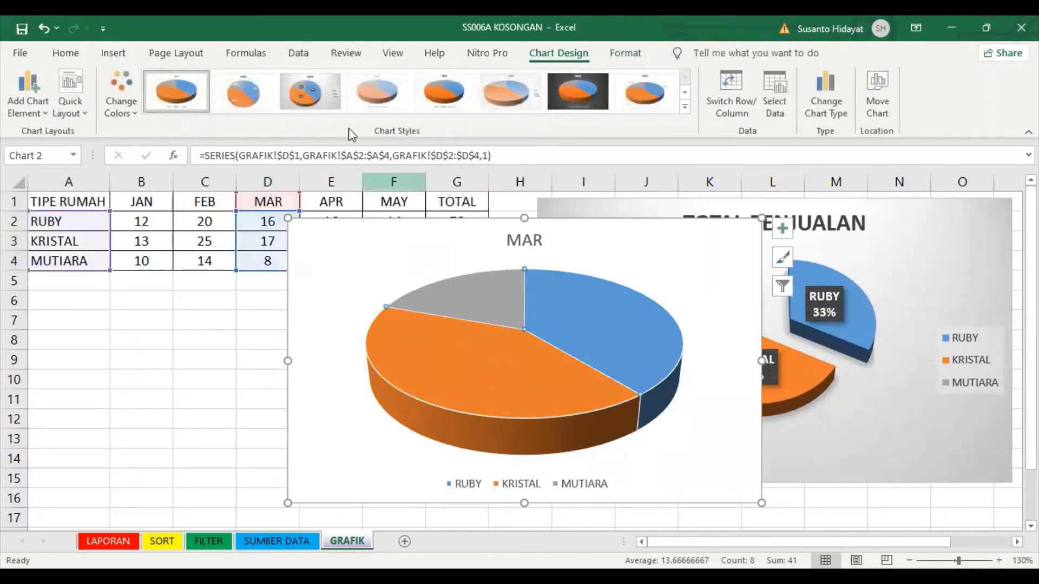
{"action": "left_click", "coordinate": [310, 87]}
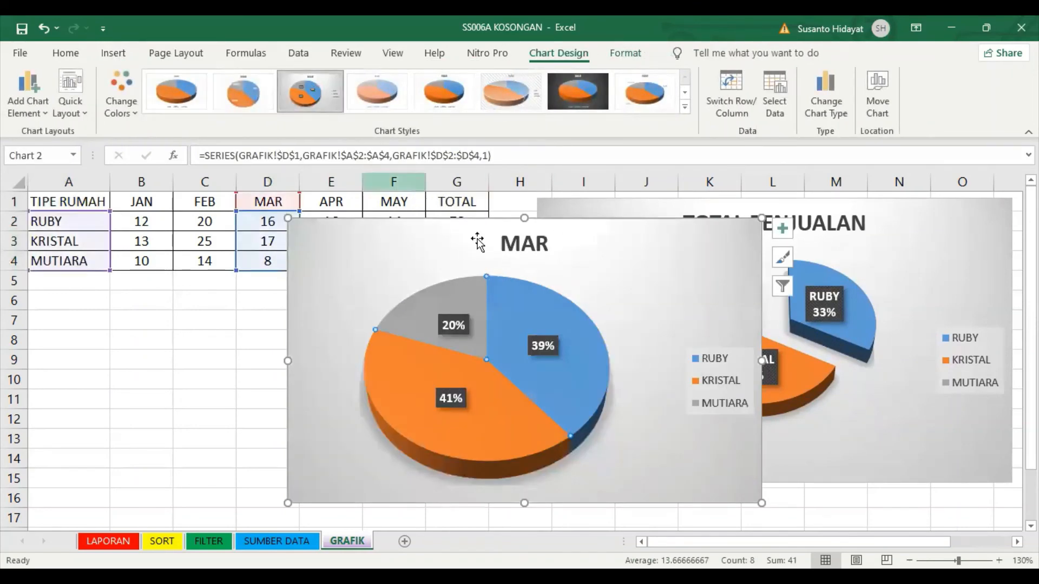
{"action": "left_click", "coordinate": [598, 293]}
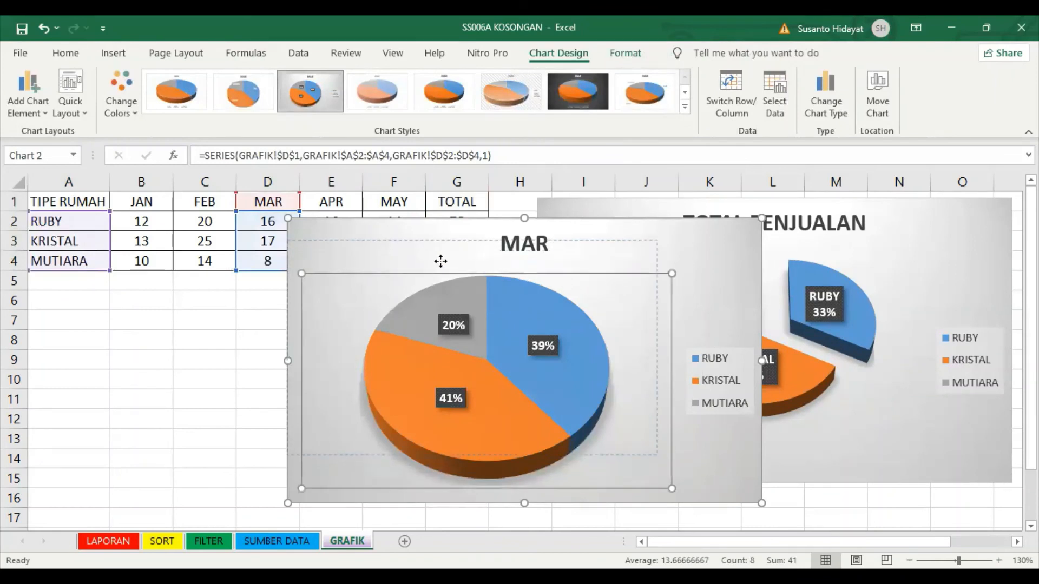
{"action": "left_click", "coordinate": [43, 28]}
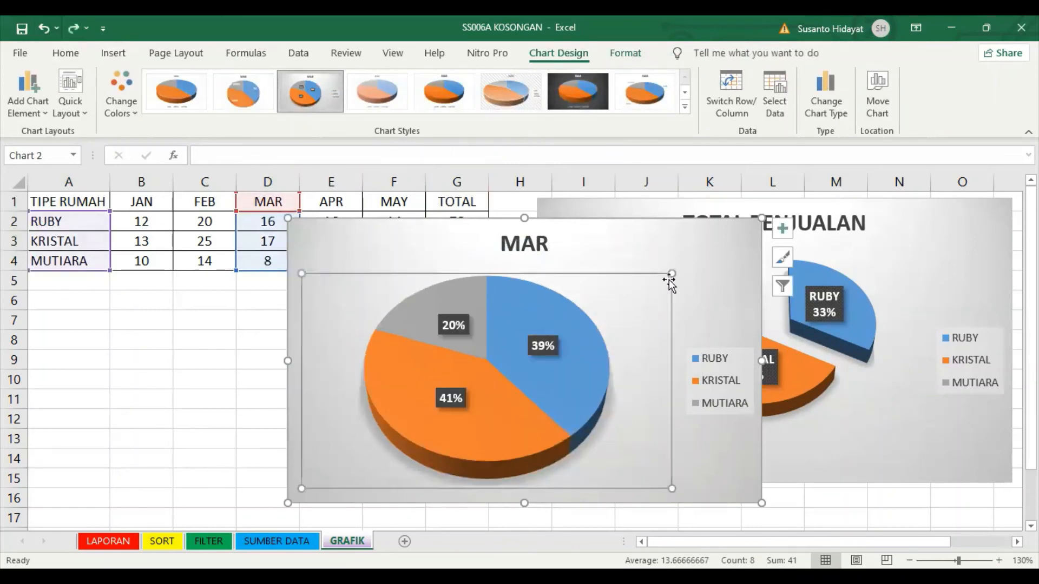
{"action": "left_click_drag", "start_coordinate": [713, 252], "coordinate": [489, 227]}
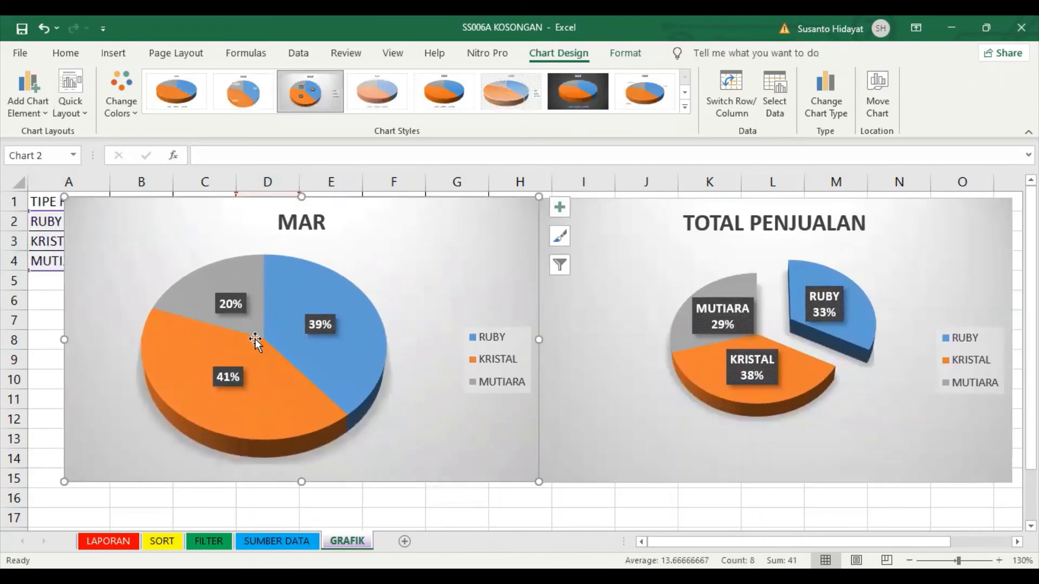
Step: Pull only the MUTIARA slice of the MAR chart slightly outward from the rest of the pie
{"action": "left_click", "coordinate": [223, 274]}
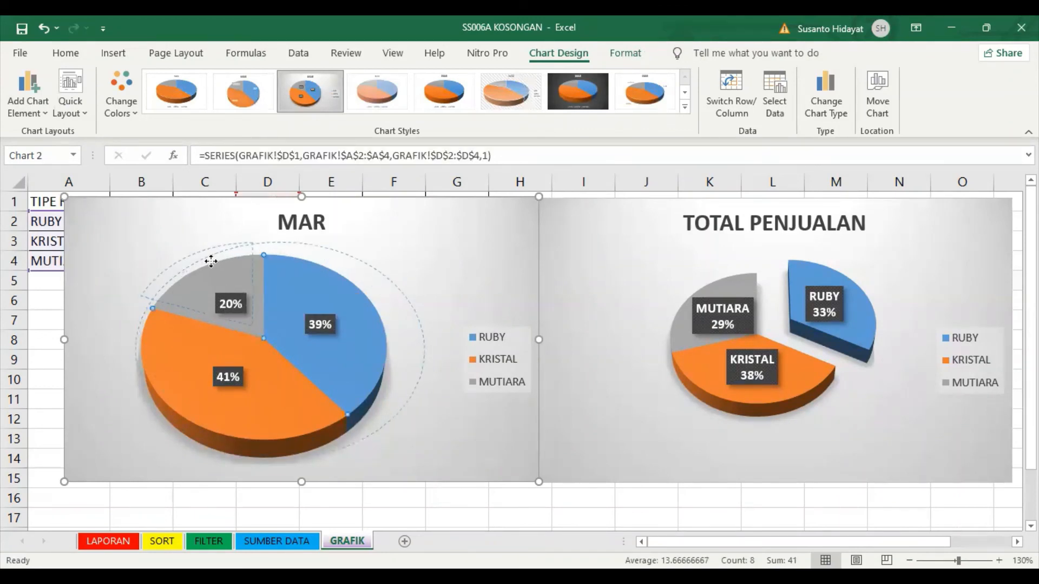
{"action": "left_click", "coordinate": [210, 260]}
{"action": "left_click", "coordinate": [445, 284]}
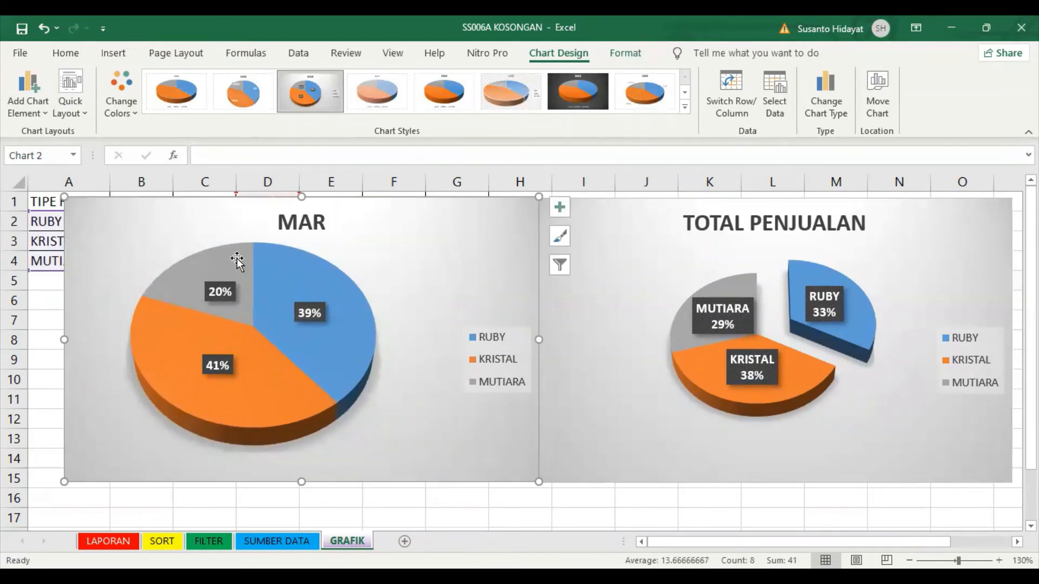
{"action": "left_click", "coordinate": [208, 263]}
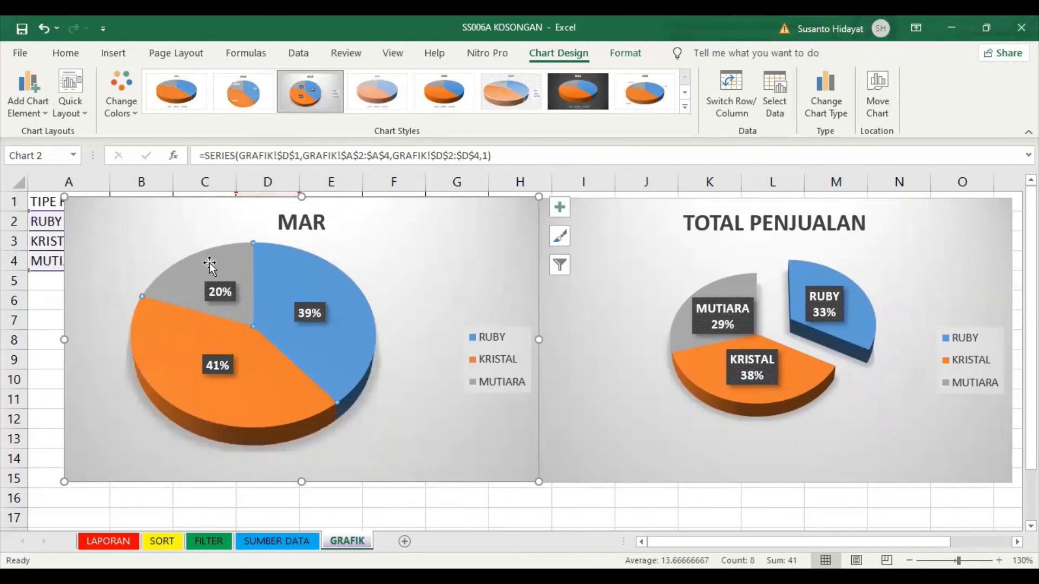
{"action": "left_click", "coordinate": [199, 250]}
{"action": "left_click_drag", "start_coordinate": [414, 282], "coordinate": [444, 307]}
{"action": "left_click", "coordinate": [528, 238]}
{"action": "left_click", "coordinate": [252, 279]}
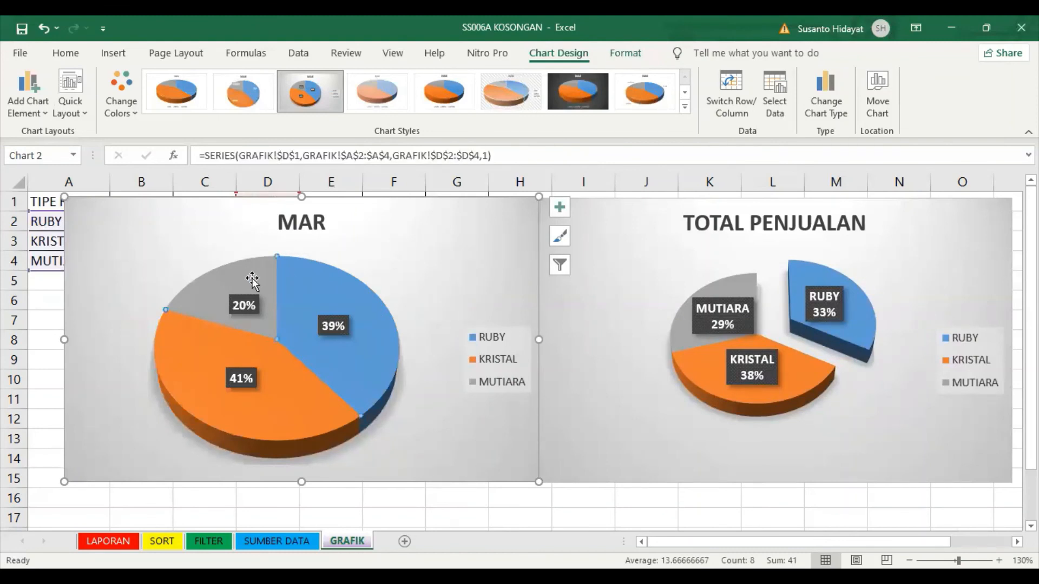
{"action": "left_click", "coordinate": [255, 277]}
{"action": "left_click_drag", "start_coordinate": [255, 276], "coordinate": [237, 262]}
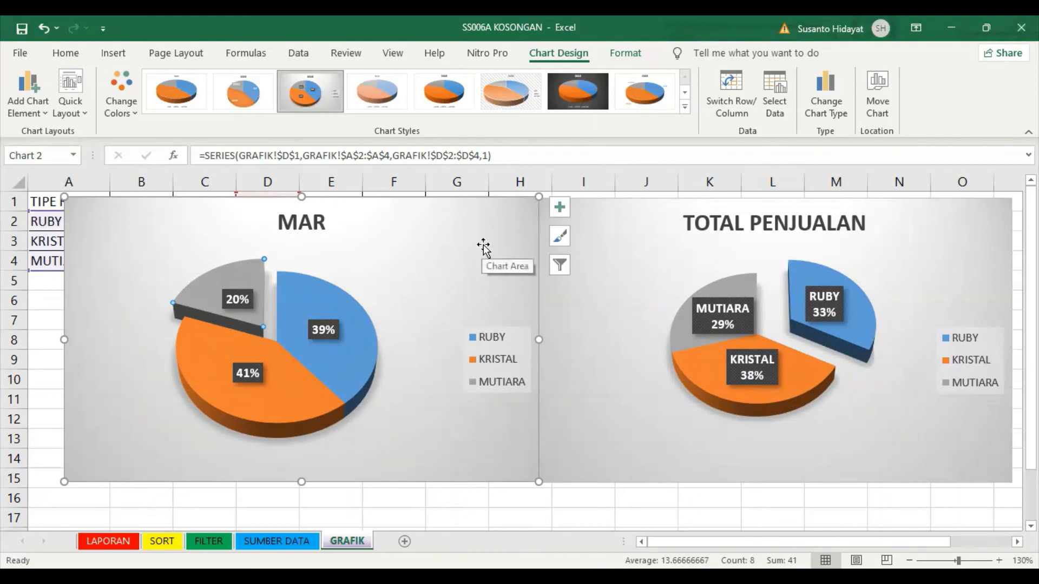
Step: Cut the MAR chart from GRAFIK and insert a new blank worksheet before the GRAFIK sheet
{"action": "left_click", "coordinate": [503, 216]}
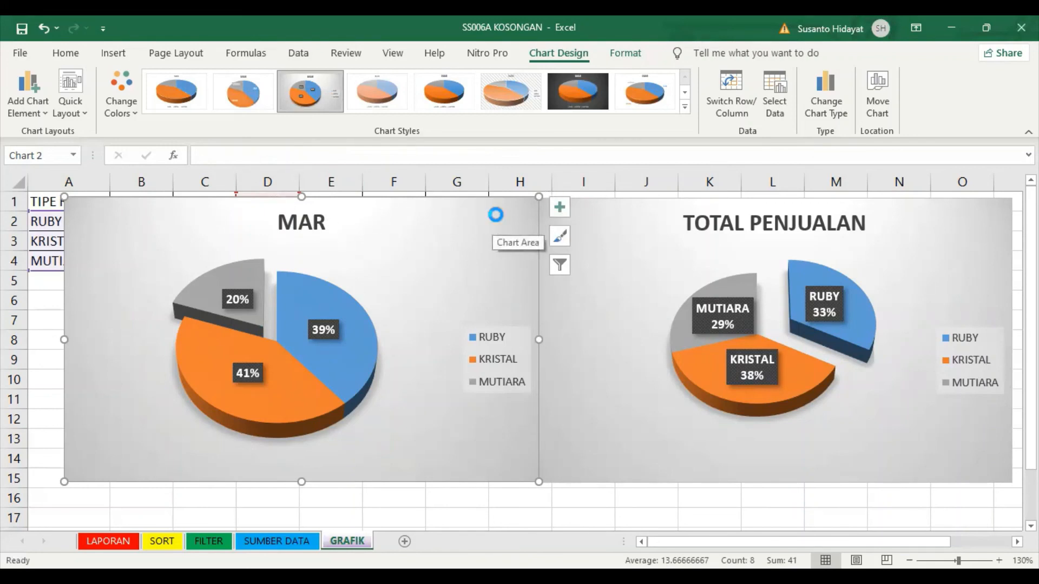
{"action": "key", "text": "Delete"}
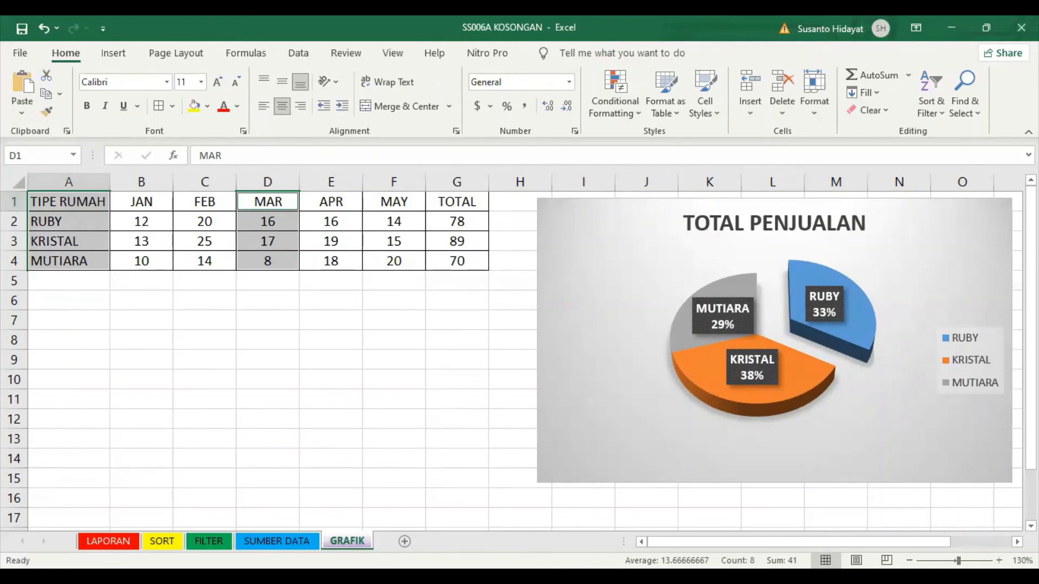
{"action": "right_click", "coordinate": [347, 541]}
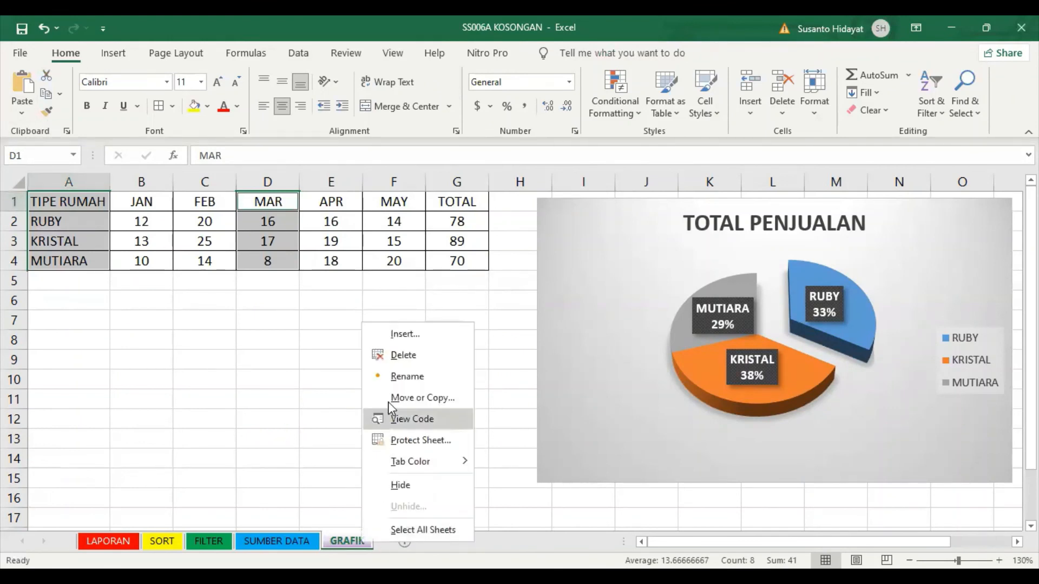
{"action": "left_click", "coordinate": [403, 334]}
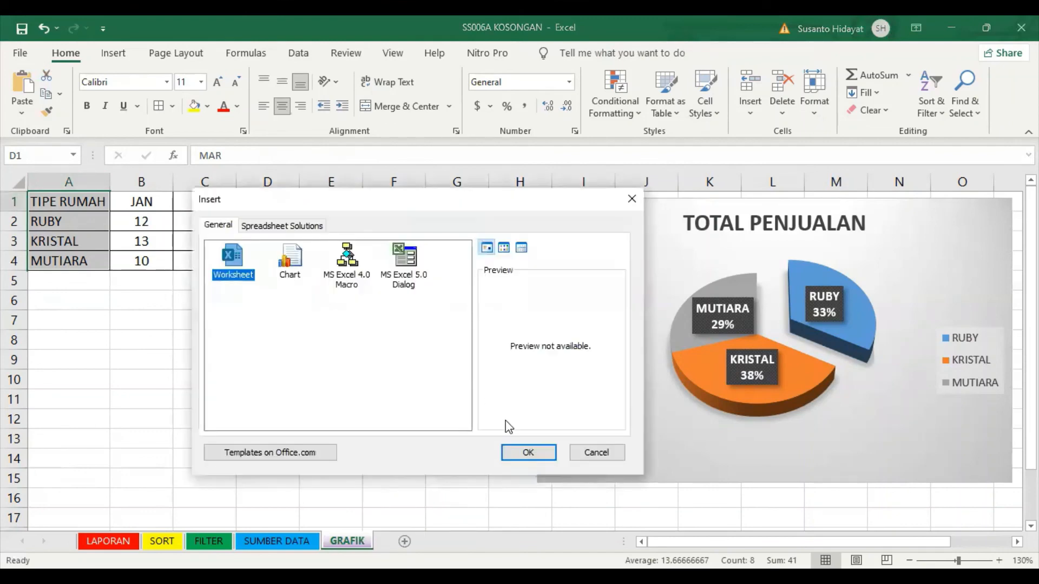
{"action": "left_click", "coordinate": [521, 453]}
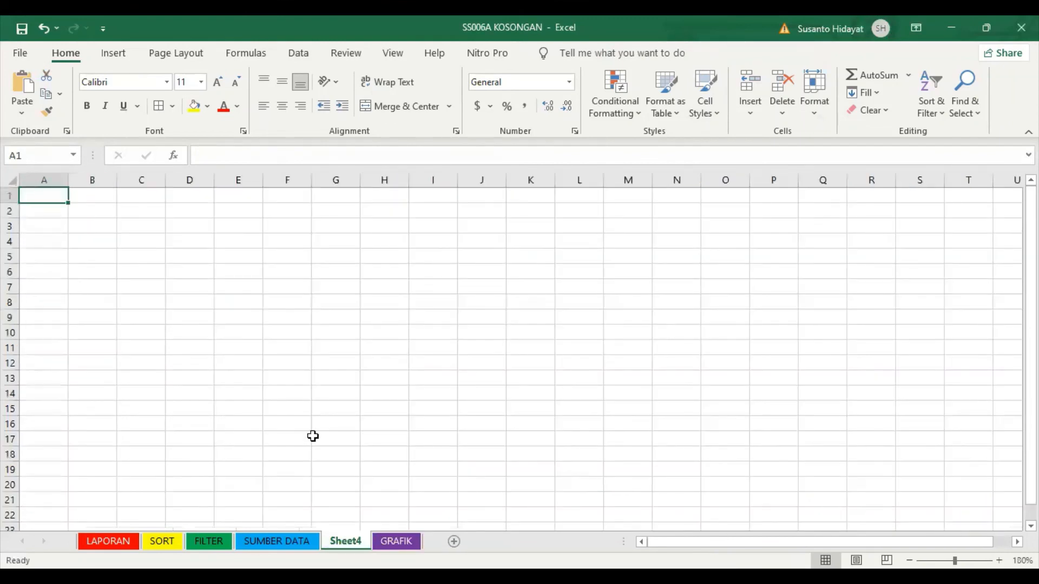
Step: Paste the MAR chart at A1 of the new sheet and enlarge it to about column J and row 22
{"action": "left_click", "coordinate": [22, 84]}
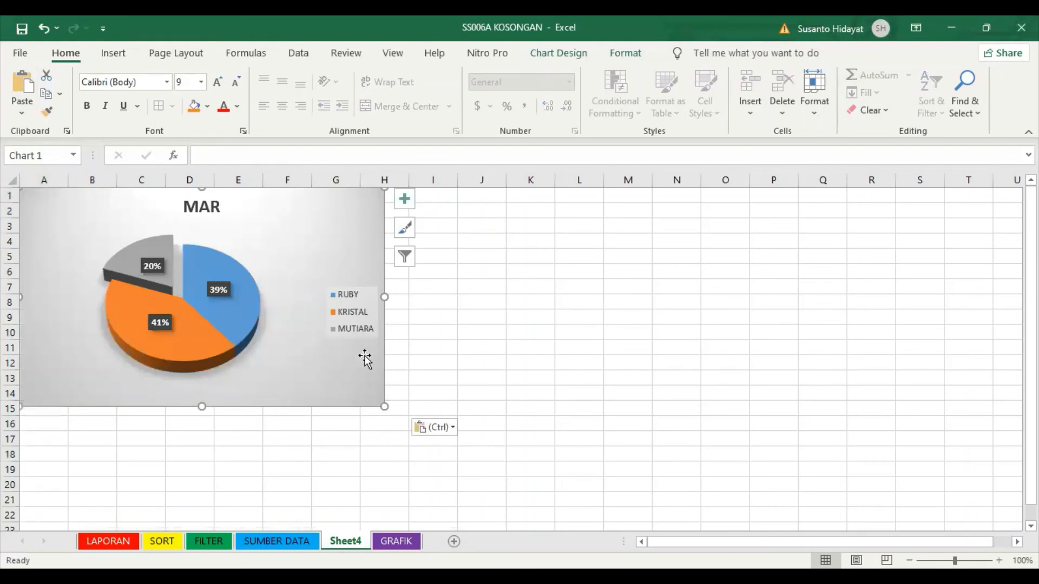
{"action": "left_click_drag", "start_coordinate": [385, 405], "coordinate": [492, 503]}
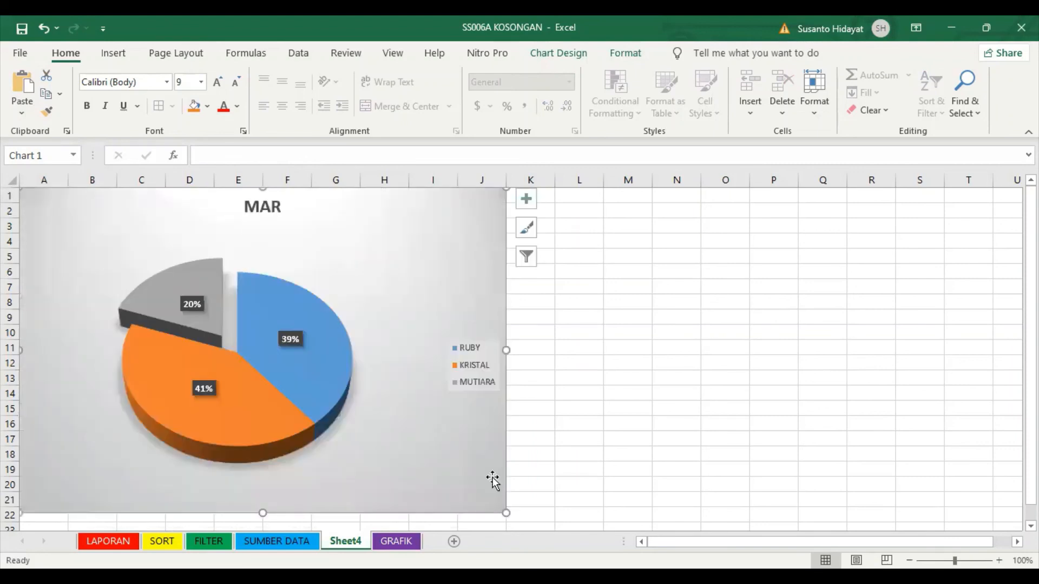
{"action": "left_click", "coordinate": [666, 305]}
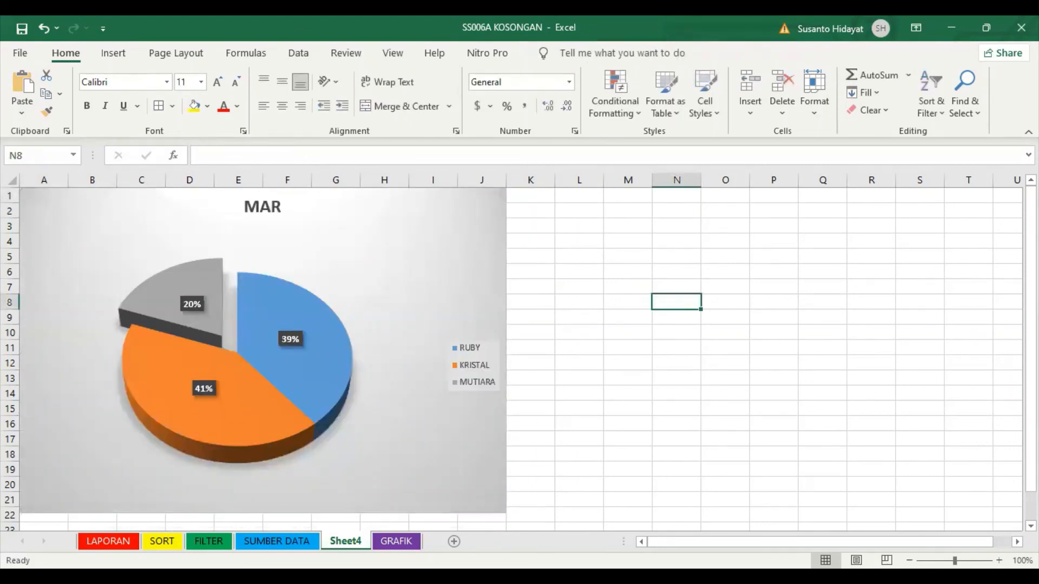
Step: Cut the whole TOTAL PENJUALAN chart from the GRAFIK sheet
{"action": "key", "text": "ctrl+Page_Down"}
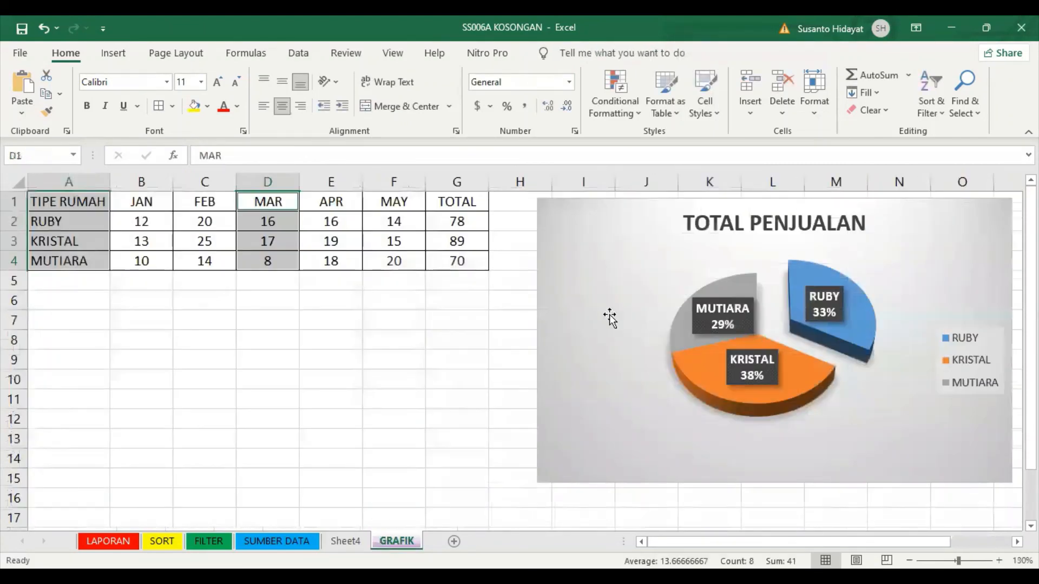
{"action": "left_click", "coordinate": [561, 204]}
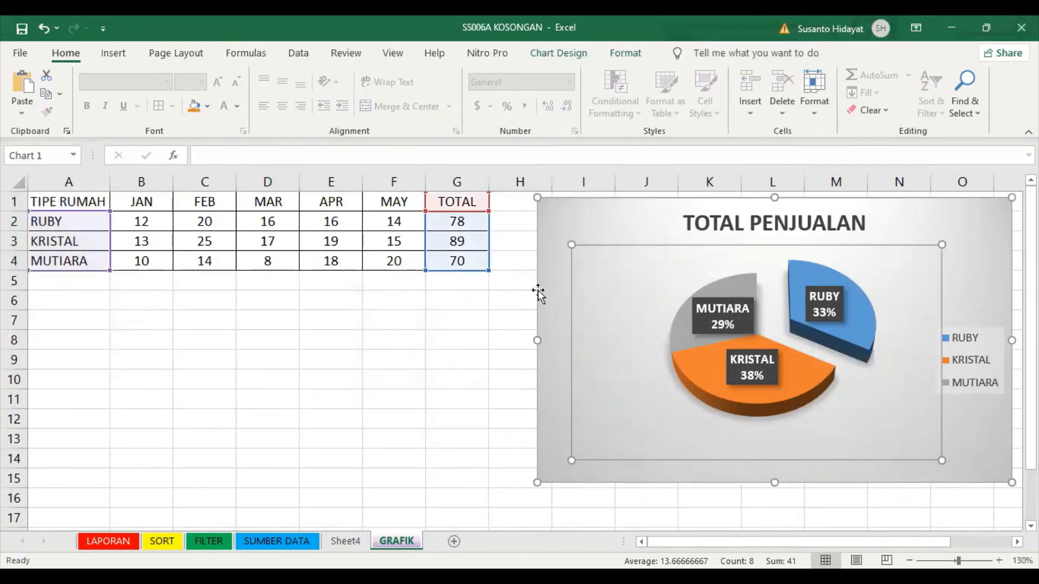
{"action": "left_click", "coordinate": [592, 215]}
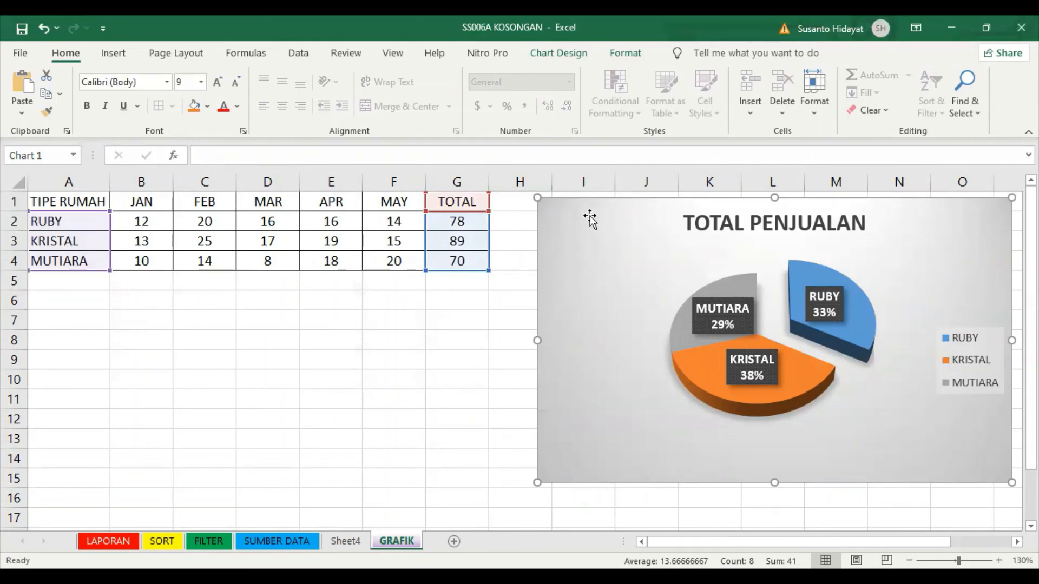
{"action": "key", "text": "Delete"}
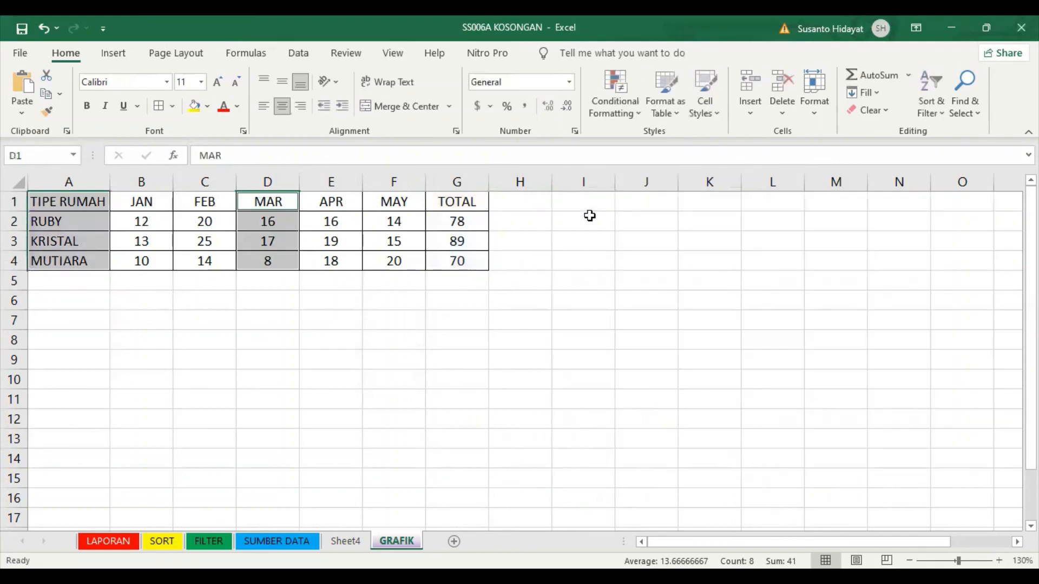
Step: Paste the TOTAL PENJUALAN chart at K1 on Sheet4 and enlarge it to about column T and row 21
{"action": "left_click", "coordinate": [346, 541]}
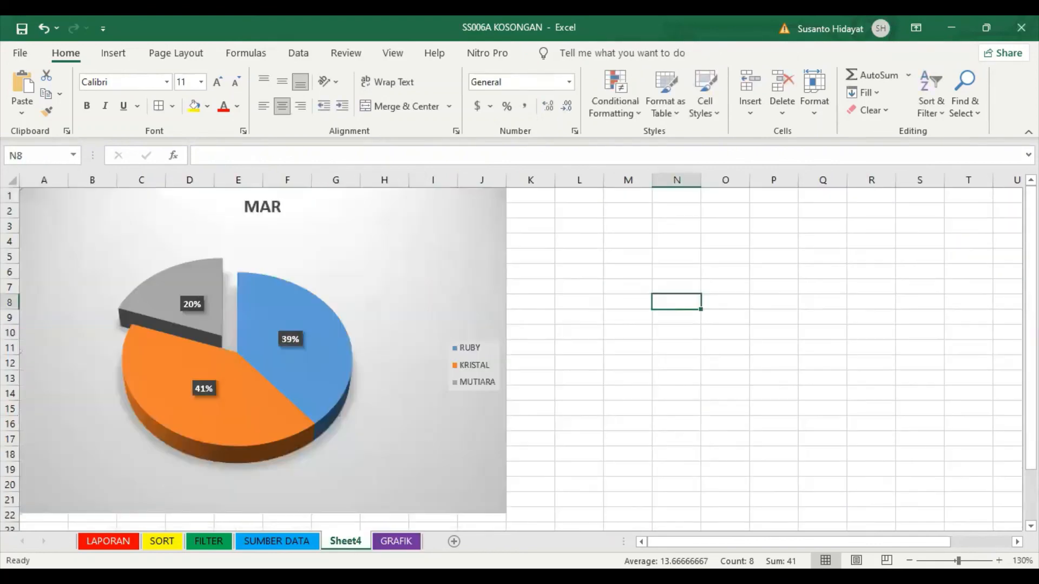
{"action": "left_click", "coordinate": [545, 199]}
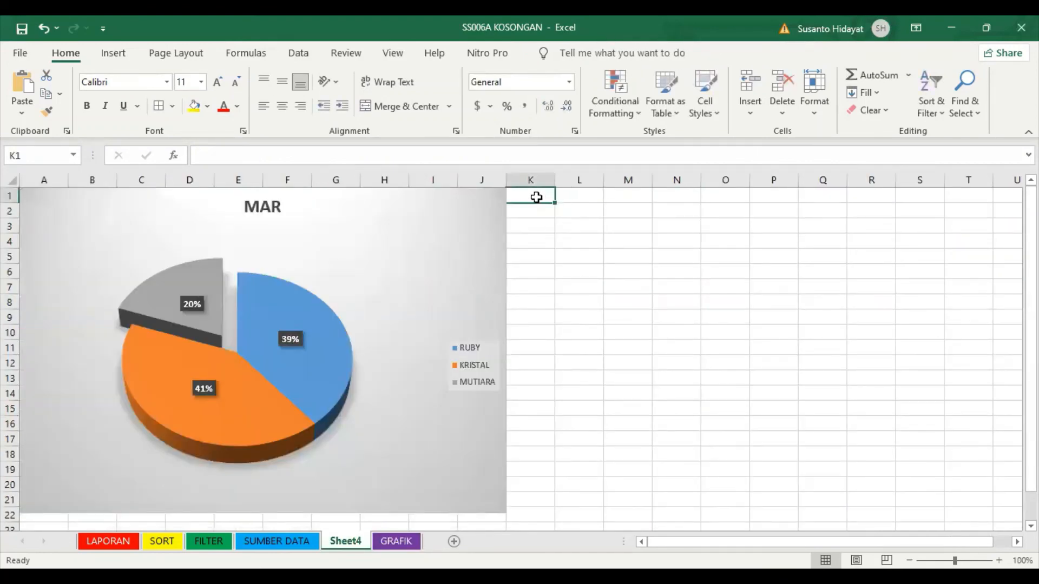
{"action": "left_click", "coordinate": [23, 85]}
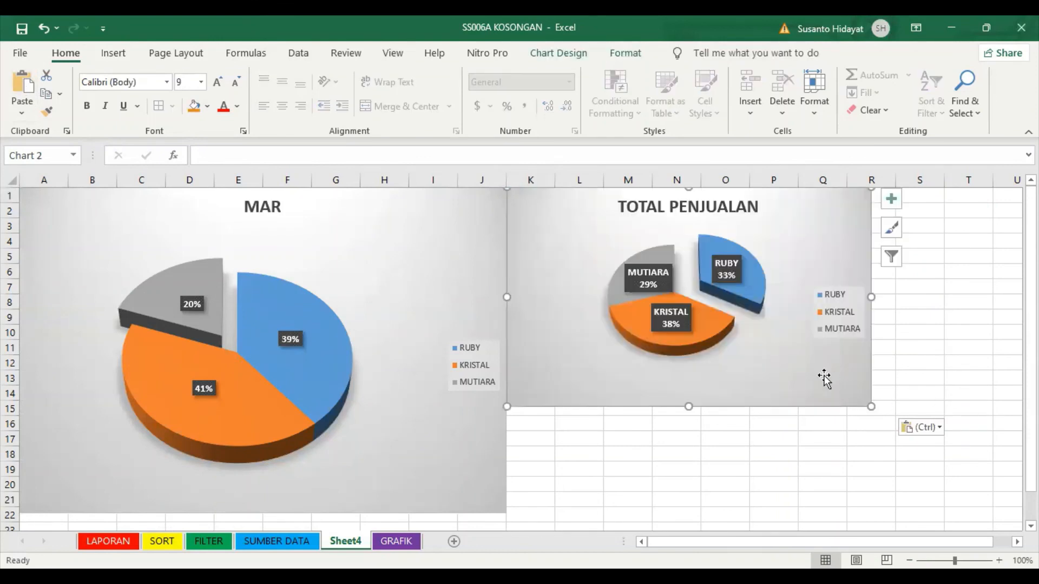
{"action": "left_click_drag", "start_coordinate": [872, 408], "coordinate": [998, 507]}
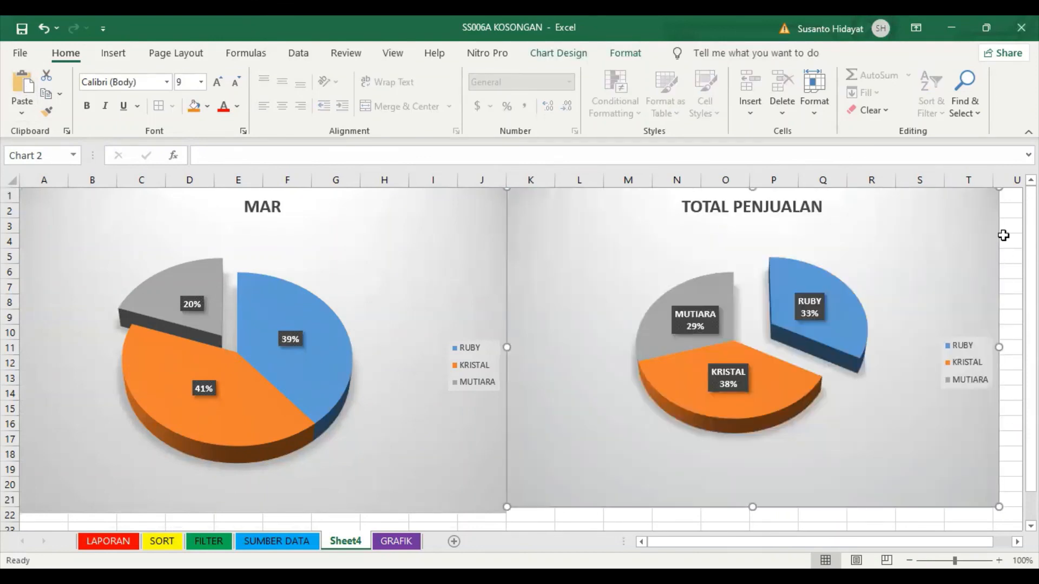